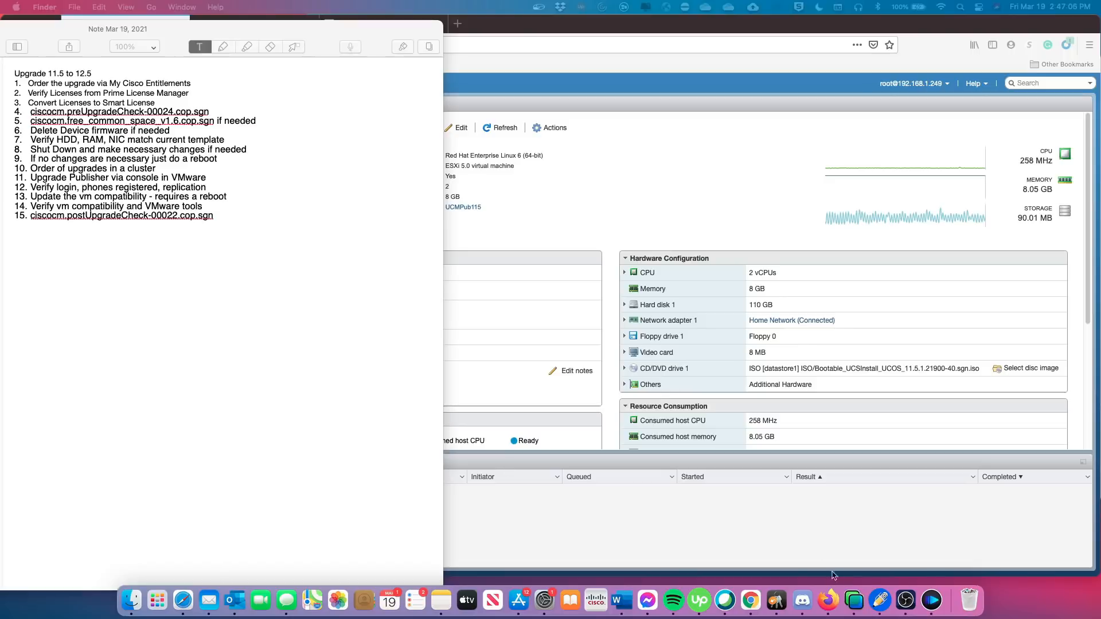
# Bring Firefox forward from the Notability upgrade notes and show the My Cisco Entitlements page.
pyautogui.click(827, 597)
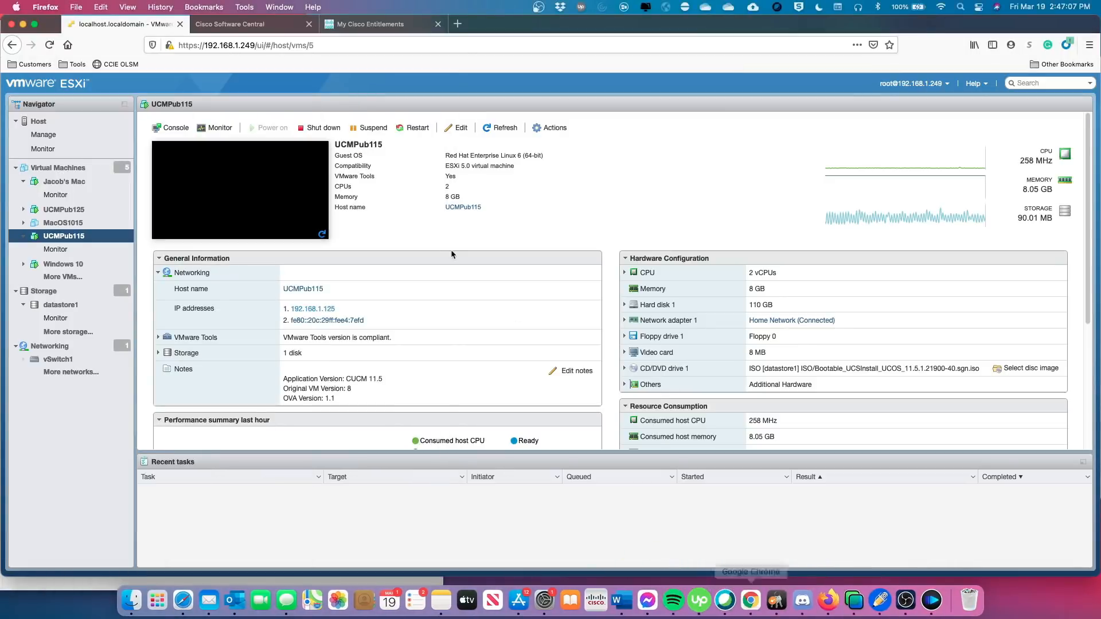
pyautogui.click(370, 24)
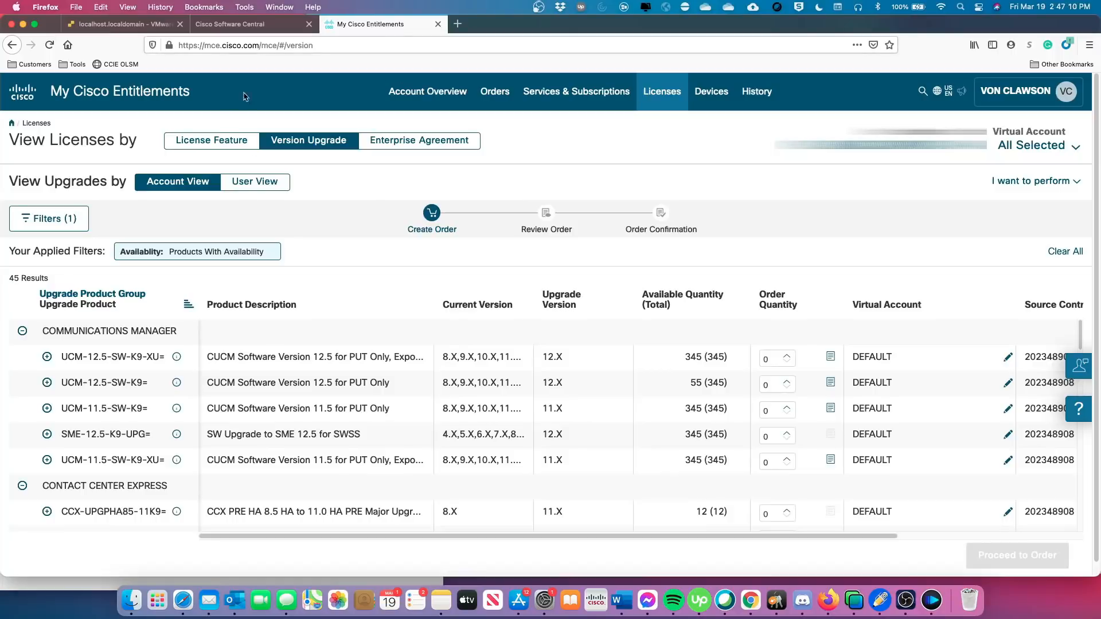
# Load software.cisco.com to open the Cisco Software Central home page.
pyautogui.click(322, 45)
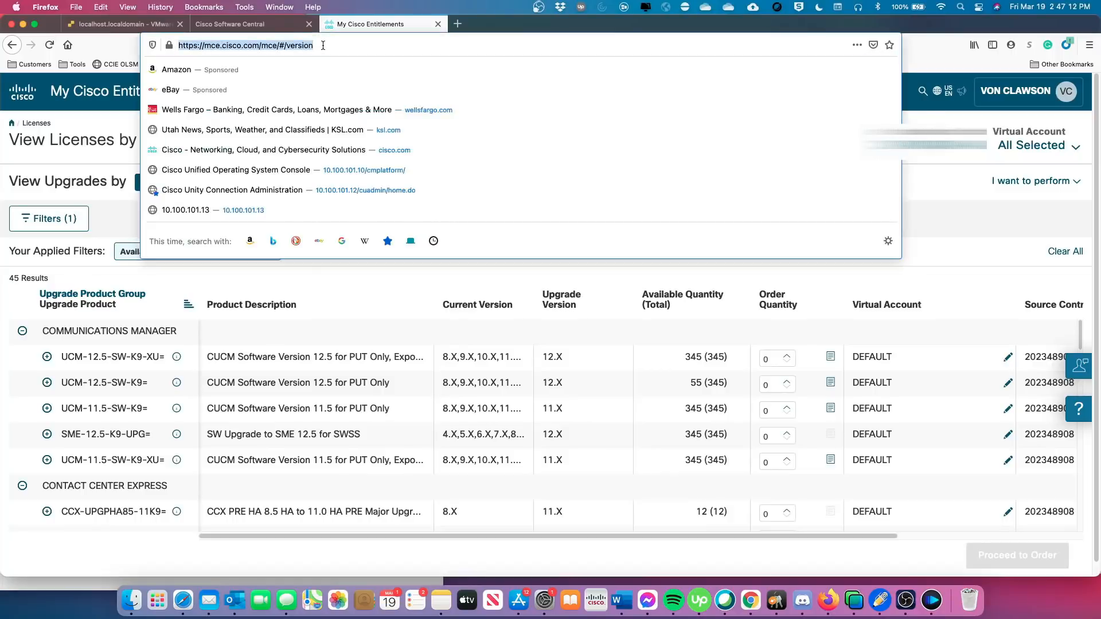
pyautogui.write('software.cisco.com/')
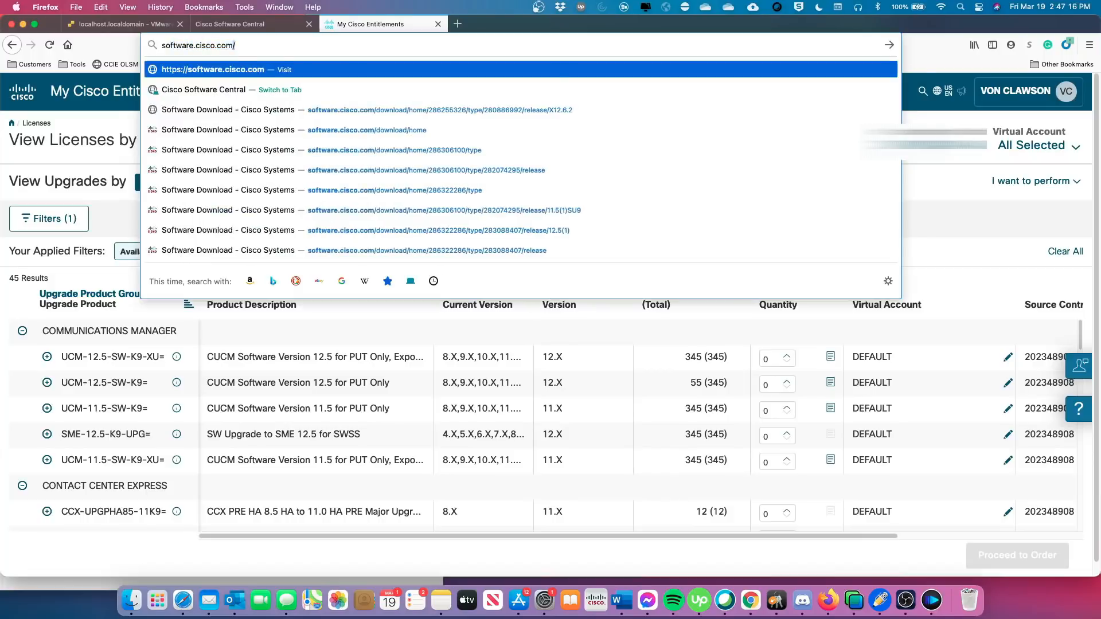
pyautogui.press('Return')
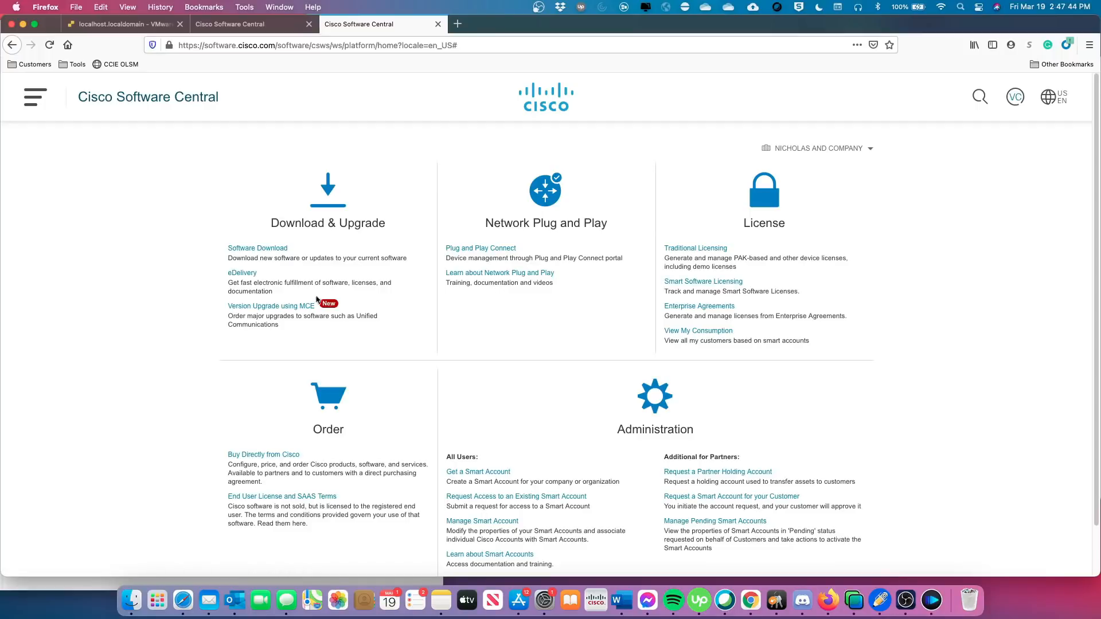
# Start Version Upgrade using MCE, skip the guided tour, and select the first Smart Account.
pyautogui.click(271, 307)
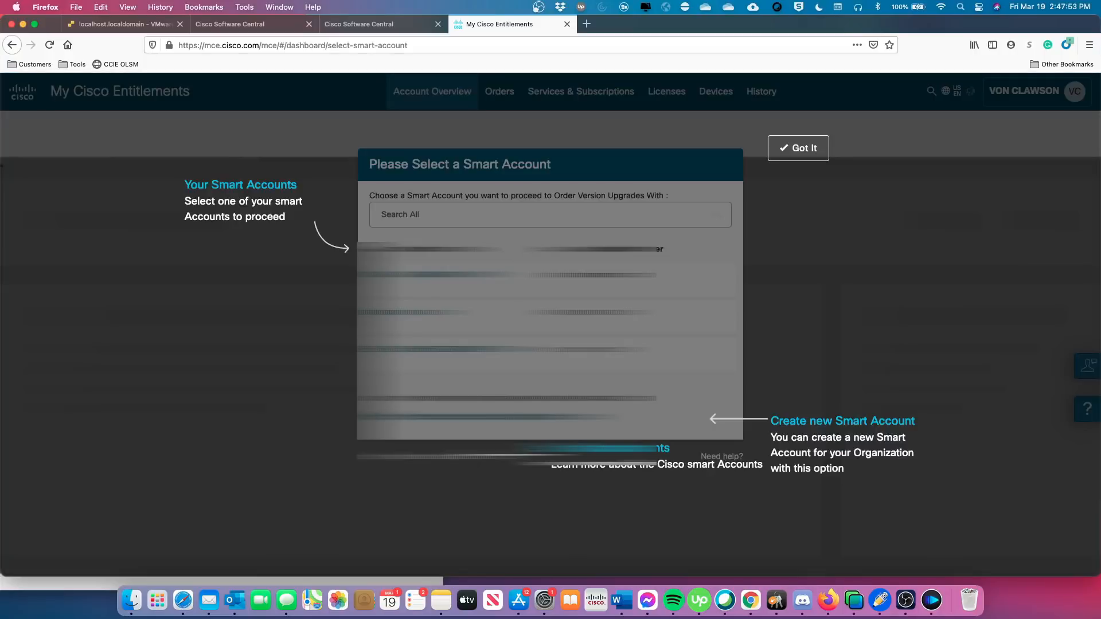
pyautogui.click(791, 151)
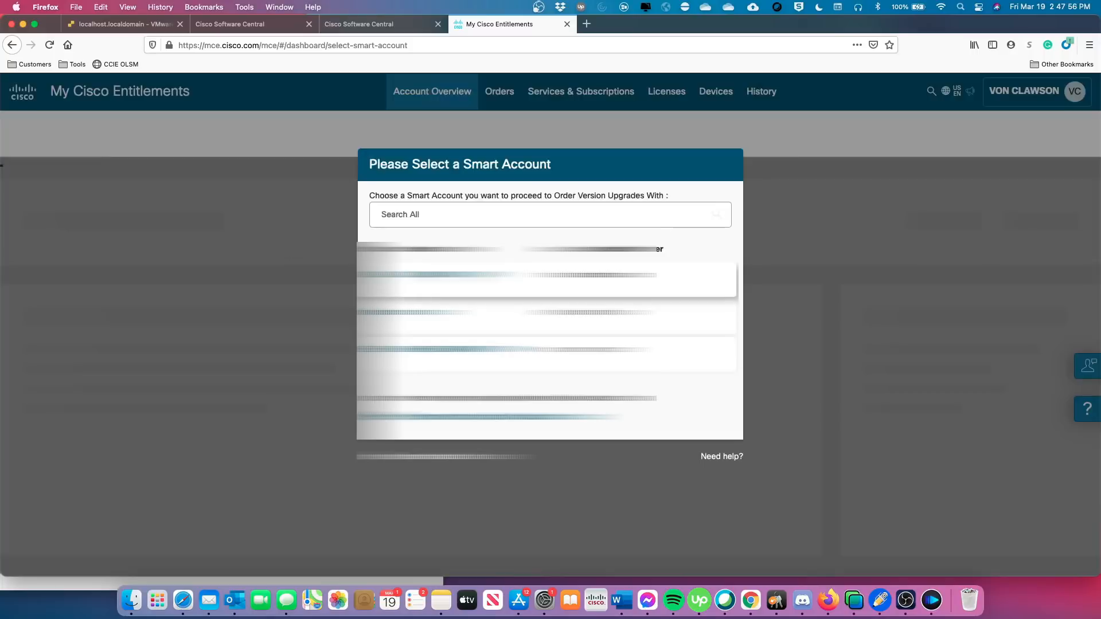
pyautogui.click(406, 275)
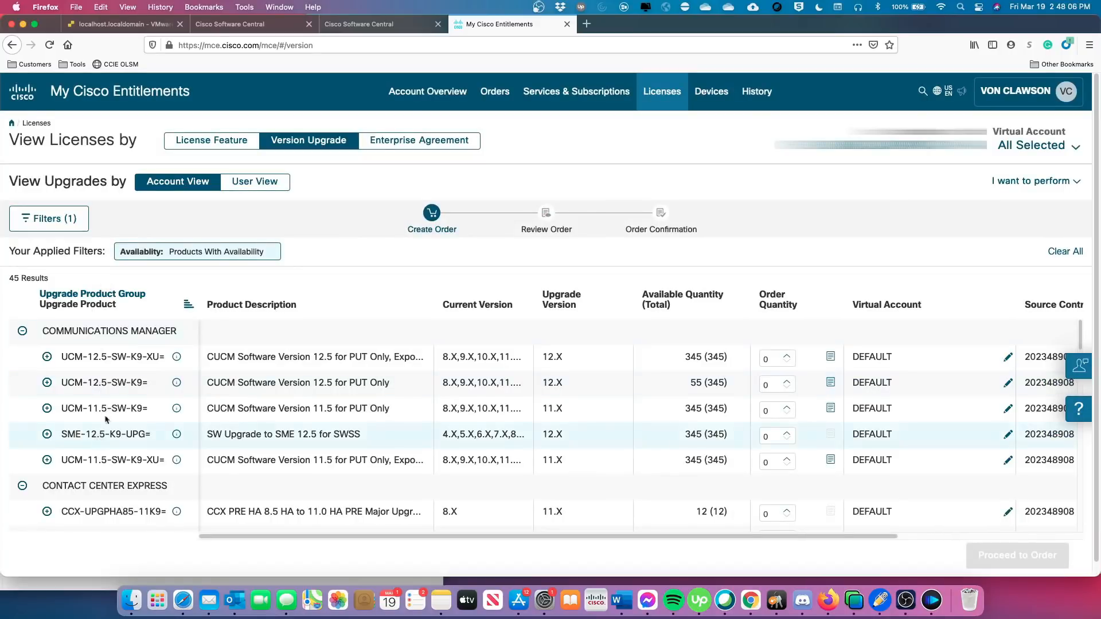
pyautogui.scroll(-1, 97, 398)
pyautogui.scroll(1, 86, 373)
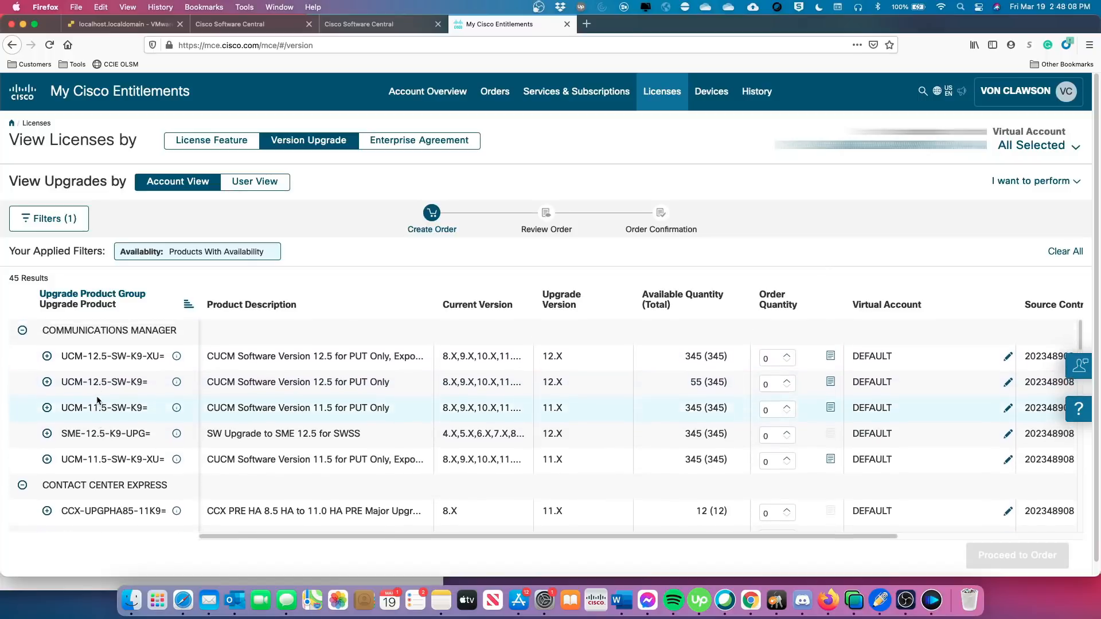
pyautogui.scroll(-2, 92, 418)
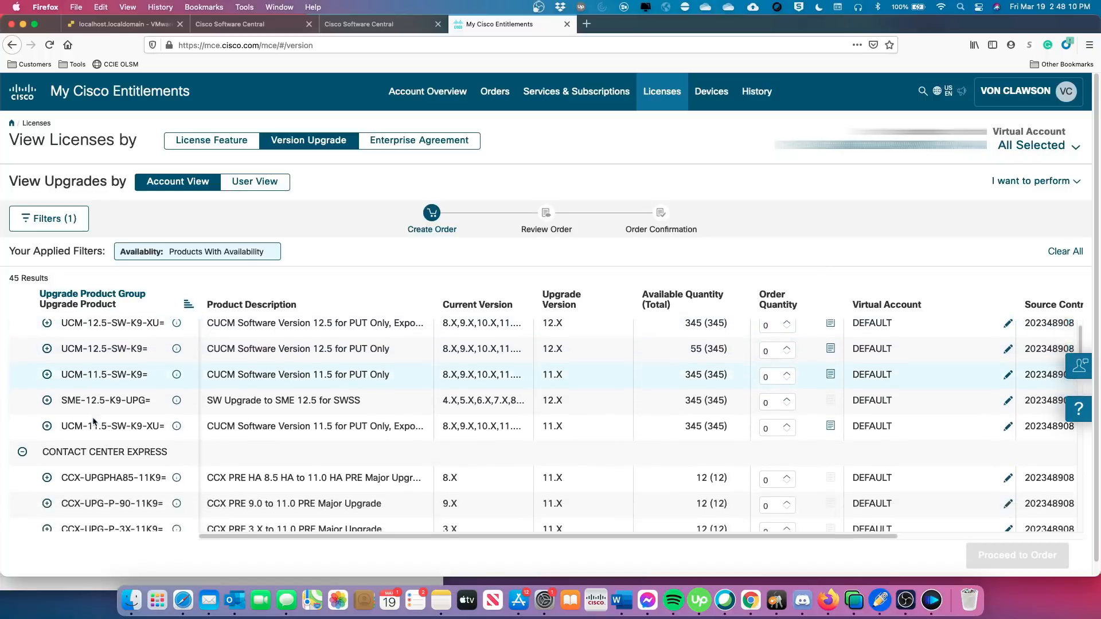
pyautogui.scroll(-2, 93, 420)
pyautogui.scroll(3, 94, 421)
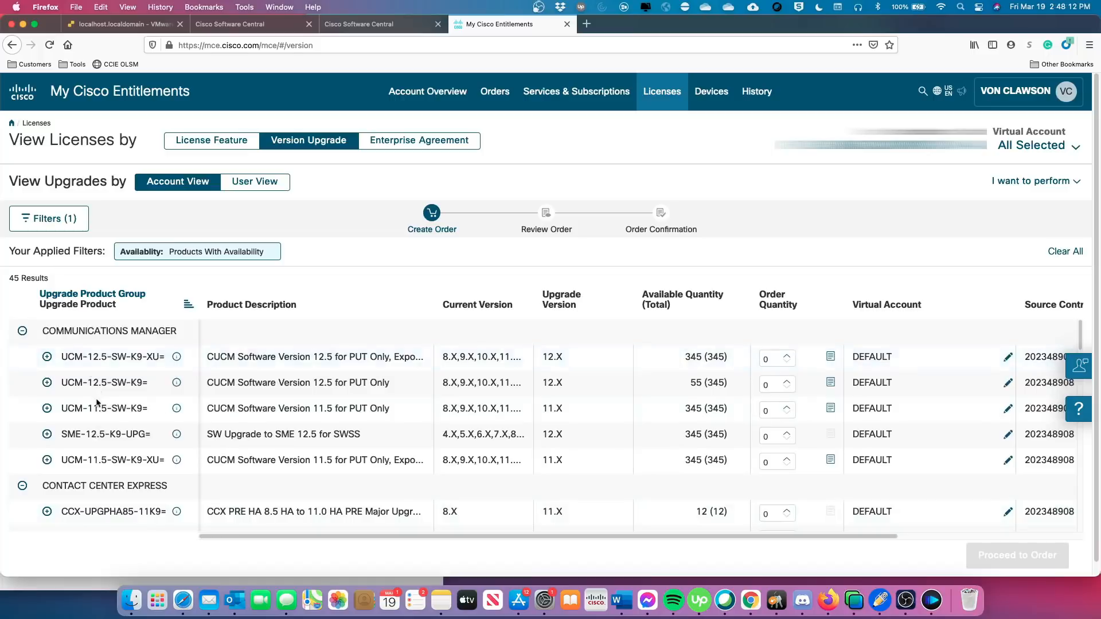
pyautogui.scroll(-5, 98, 405)
pyautogui.scroll(-10, 96, 405)
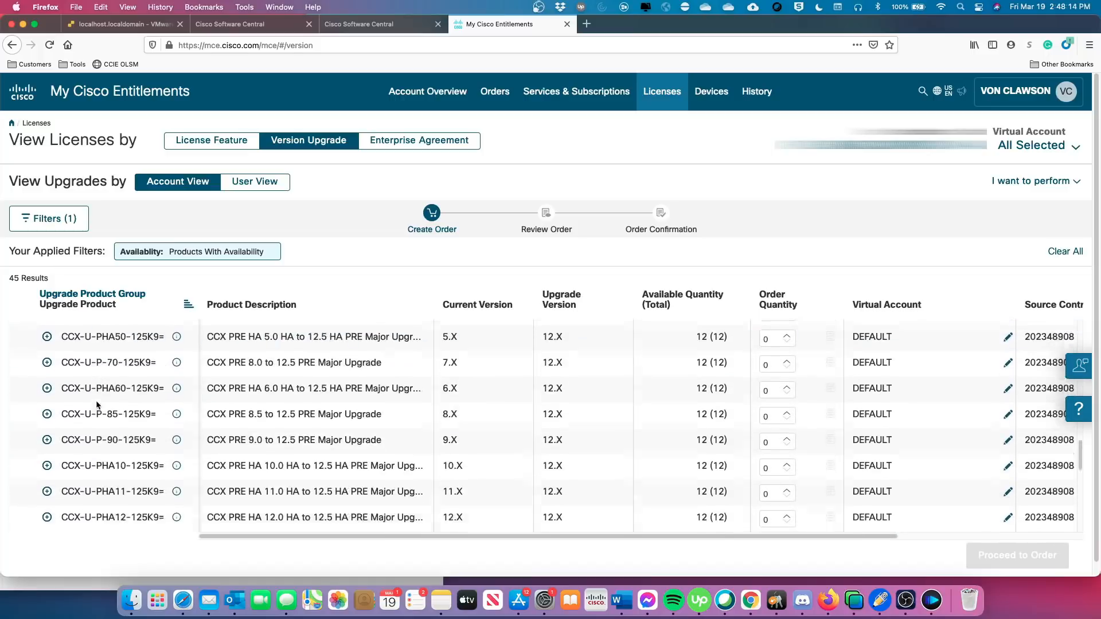
pyautogui.scroll(-4, 95, 400)
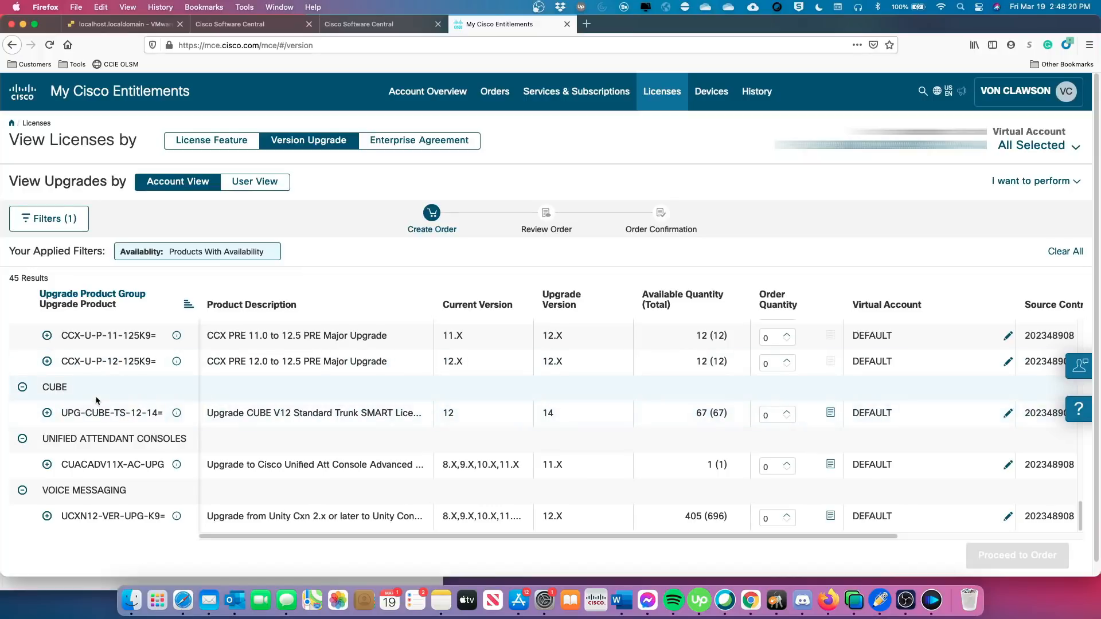
pyautogui.scroll(-1, 97, 410)
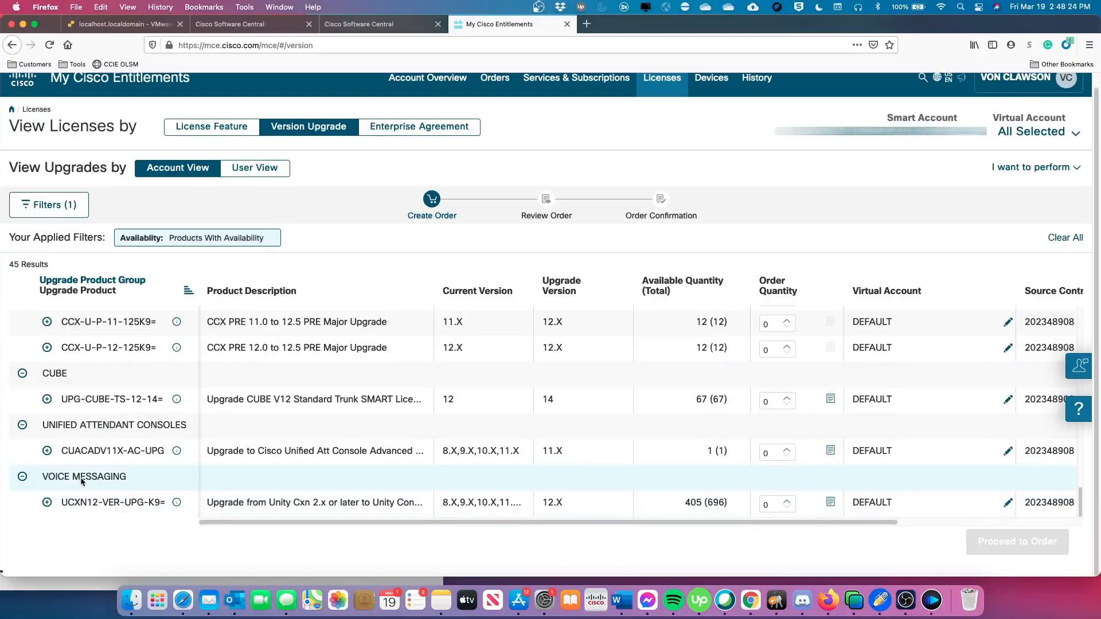
pyautogui.scroll(5, 97, 459)
pyautogui.scroll(5, 95, 457)
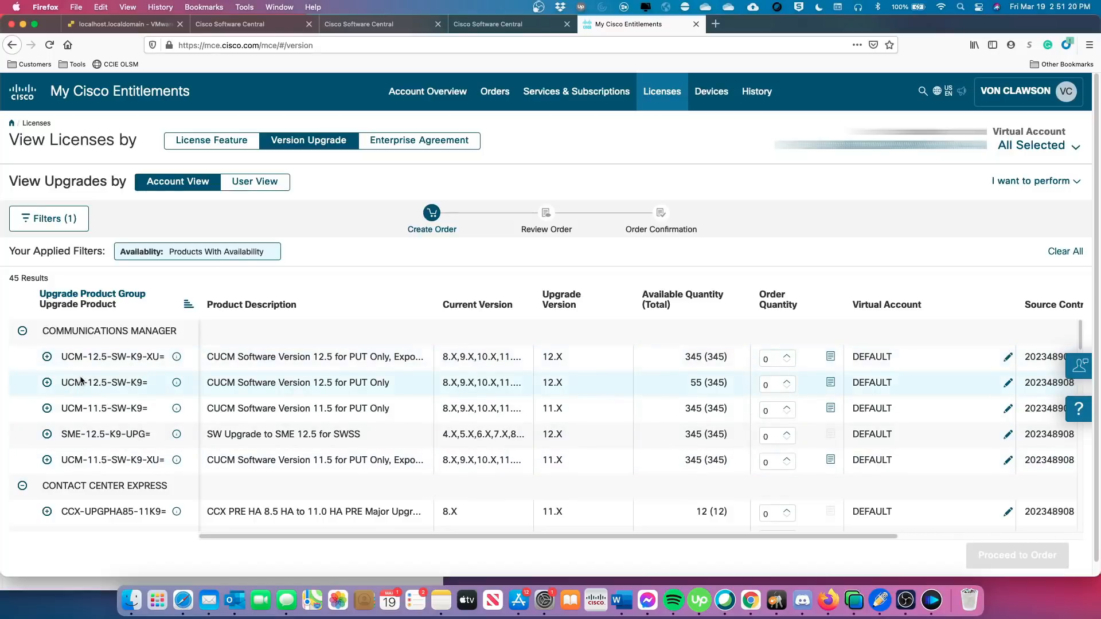
pyautogui.click(47, 382)
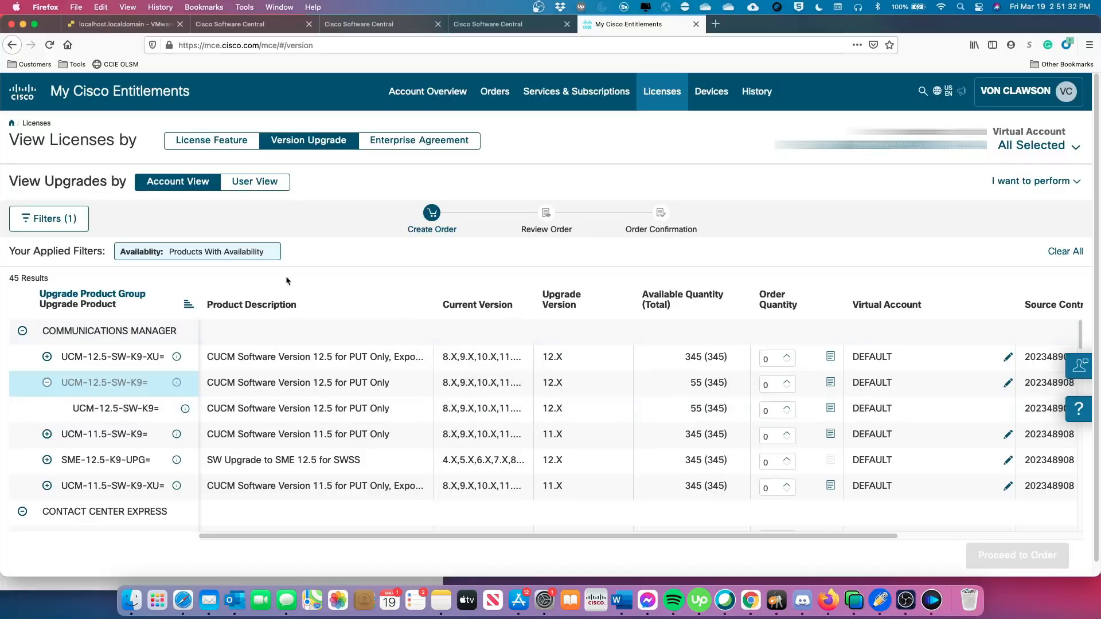
pyautogui.click(47, 382)
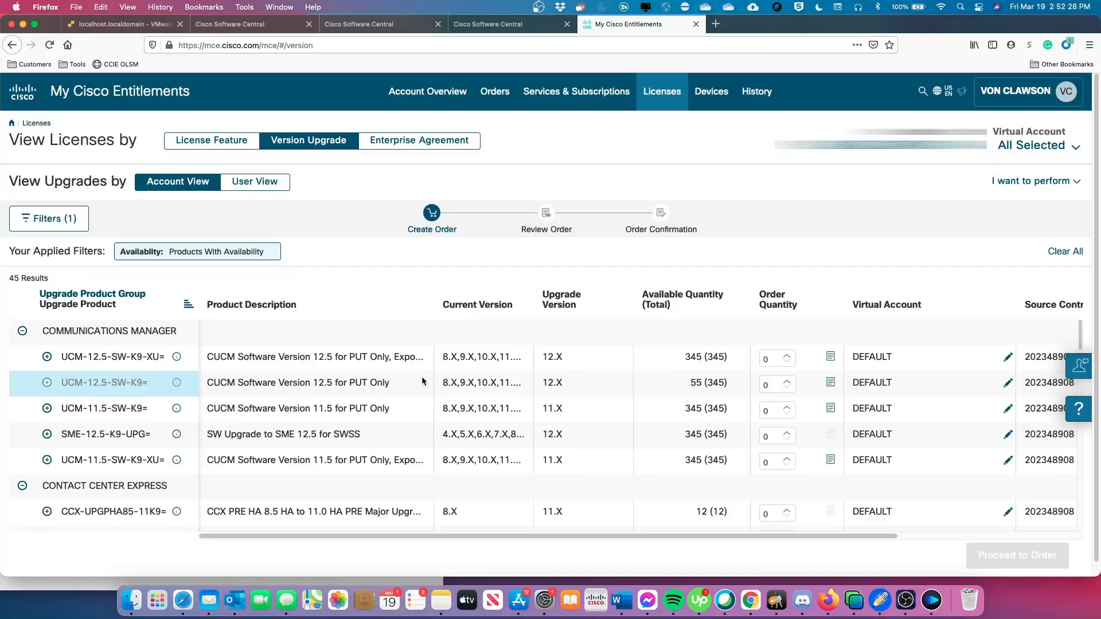
pyautogui.scroll(-3, 136, 400)
pyautogui.scroll(-4, 136, 399)
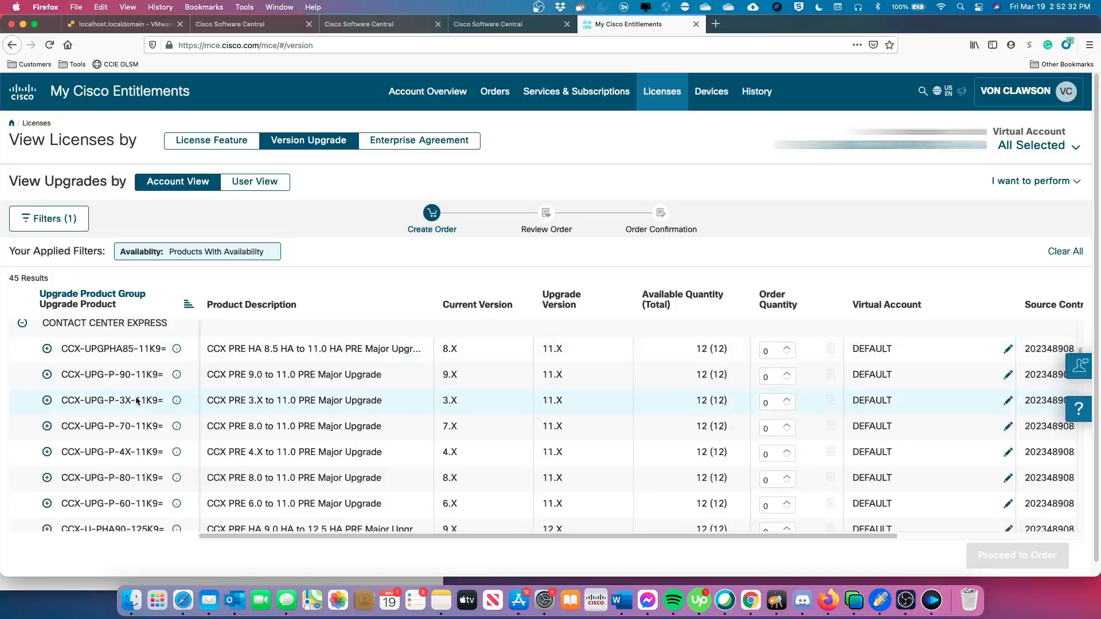
pyautogui.scroll(-15, 136, 399)
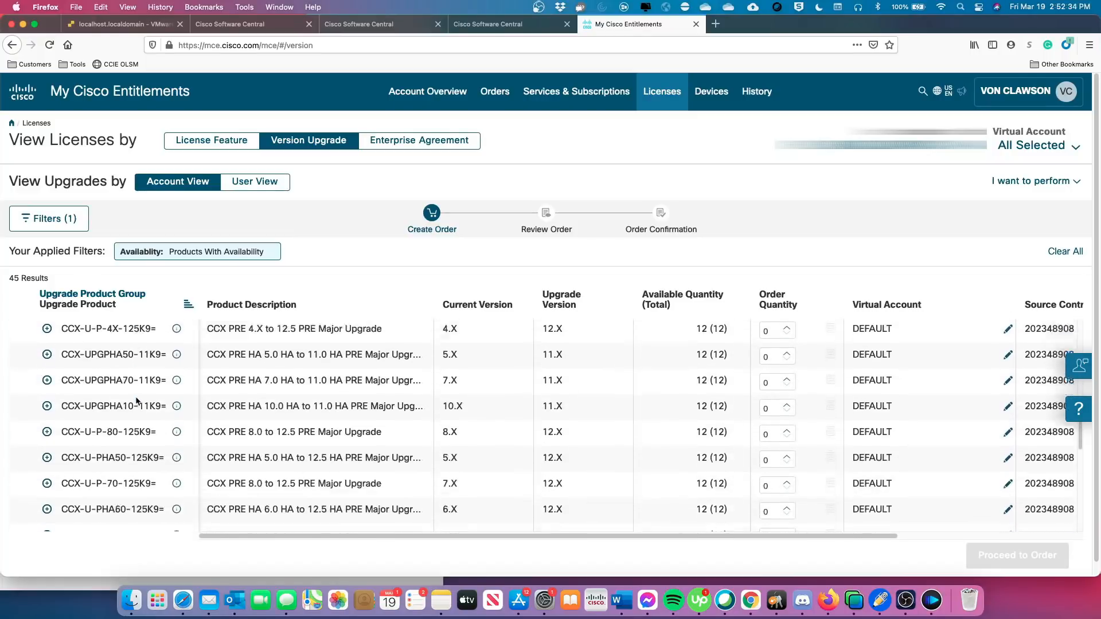
pyautogui.scroll(-7, 137, 399)
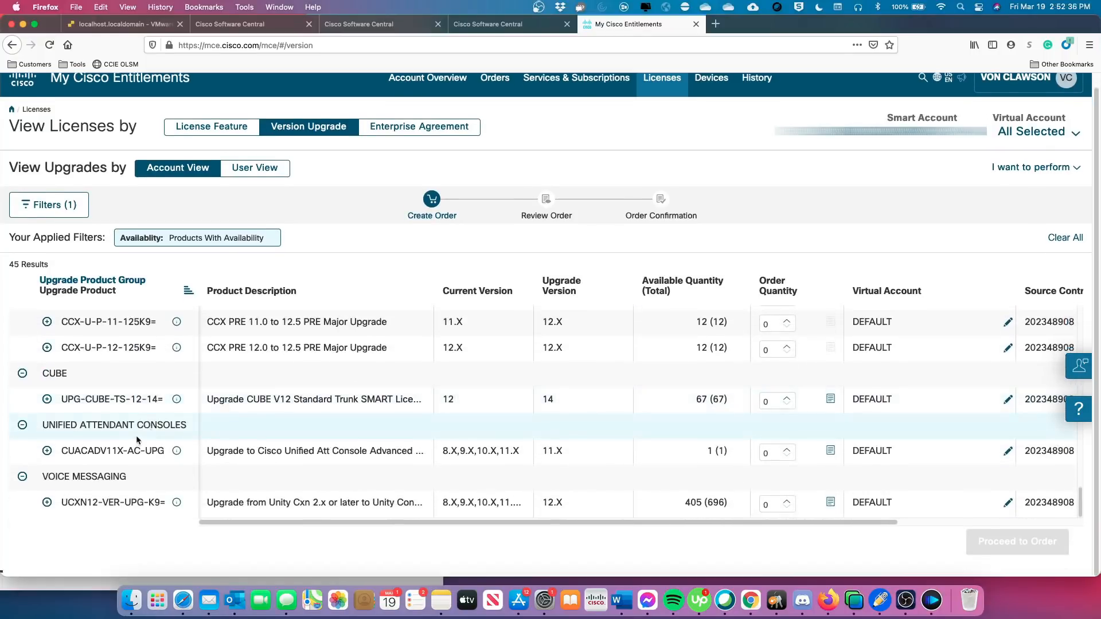
pyautogui.scroll(20, 136, 435)
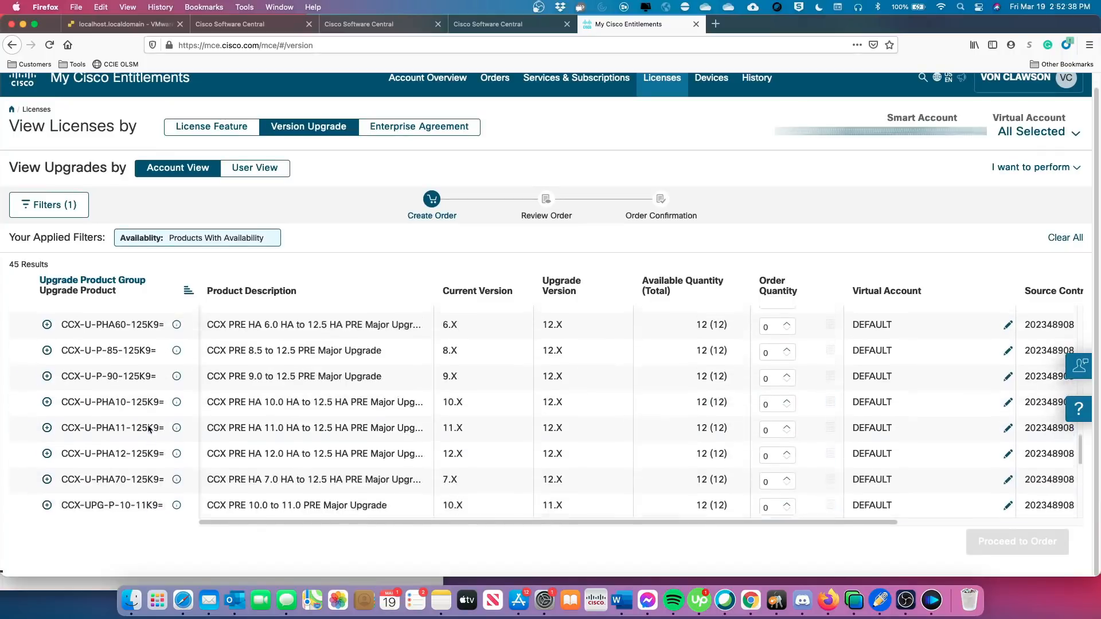
pyautogui.scroll(-20, 191, 416)
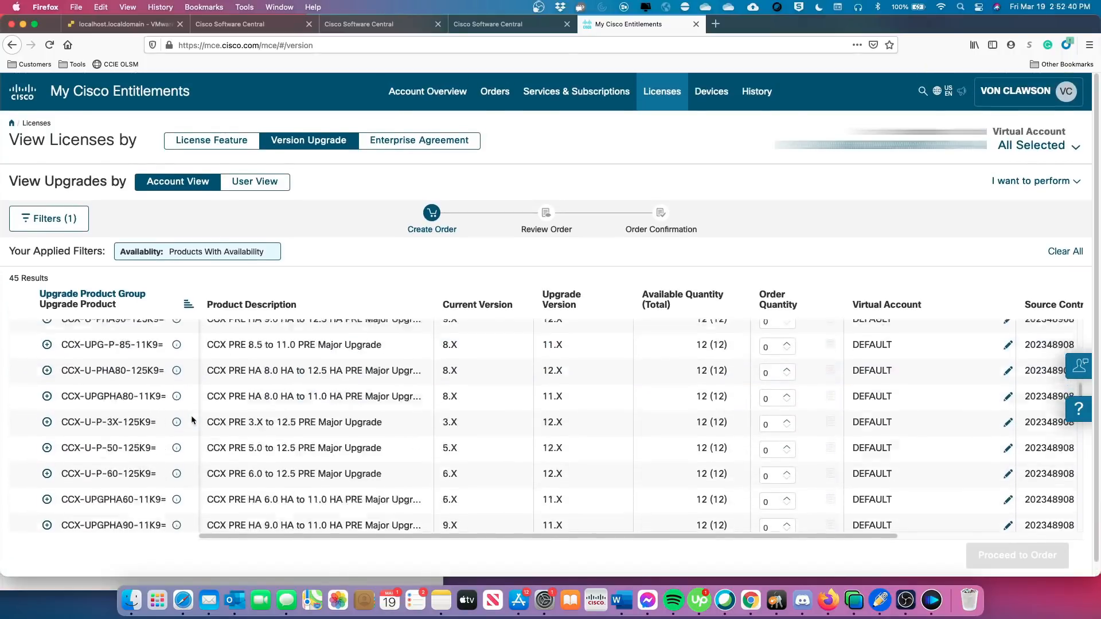
pyautogui.scroll(-2, 192, 418)
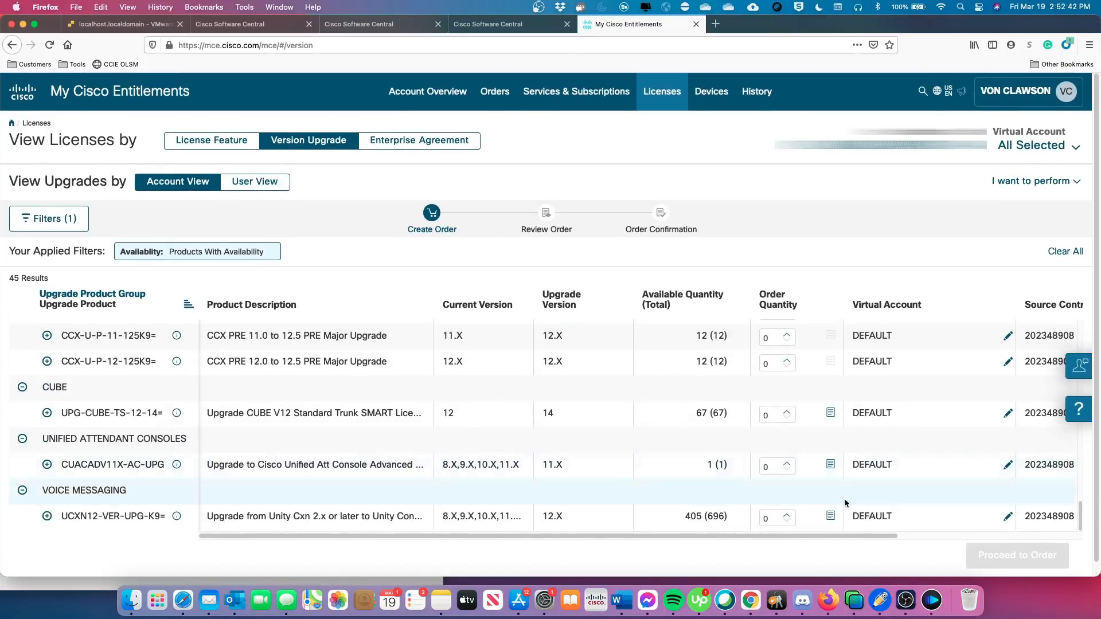
pyautogui.scroll(20, 402, 387)
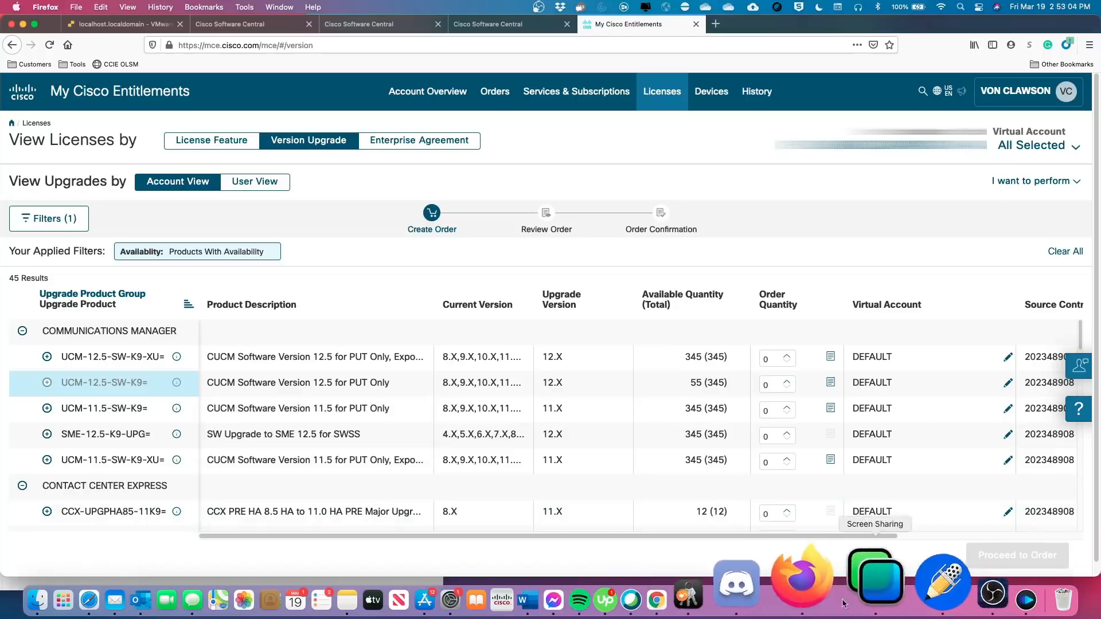
pyautogui.click(884, 597)
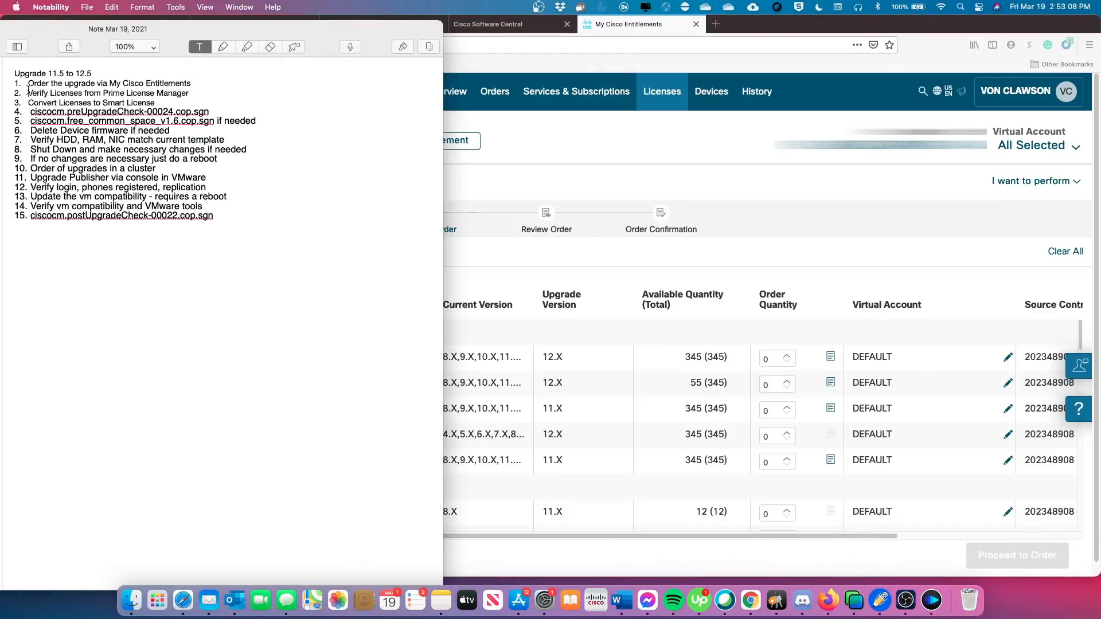
pyautogui.moveTo(26, 92); pyautogui.dragTo(190, 93)
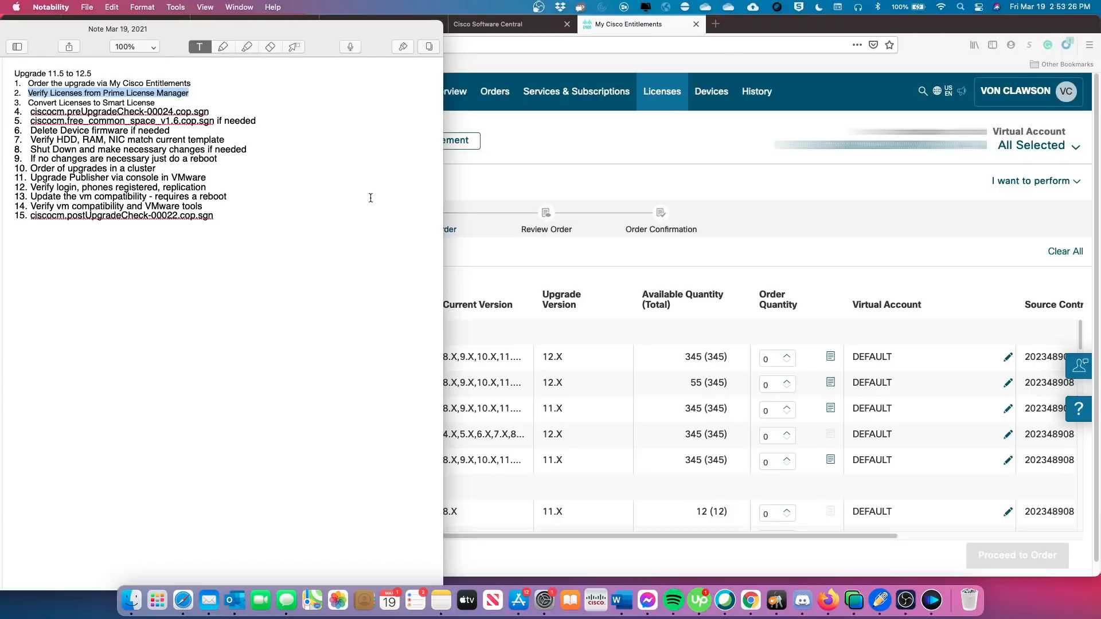
pyautogui.click(472, 186)
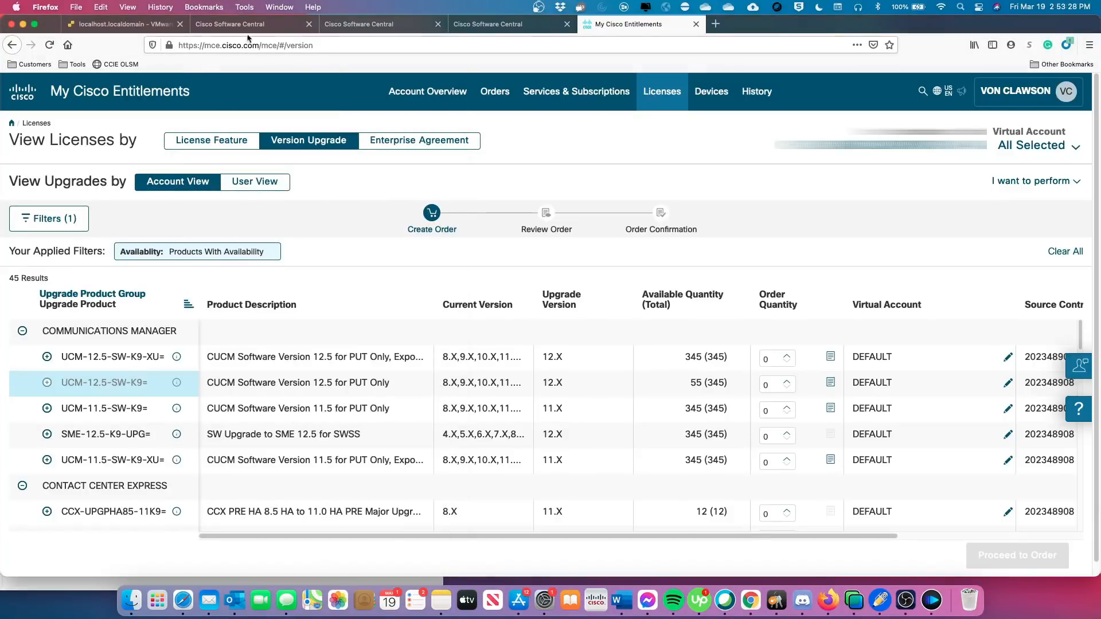
# In a new tab, load the Cisco server landing page at 192.168.1.125.
pyautogui.click(716, 23)
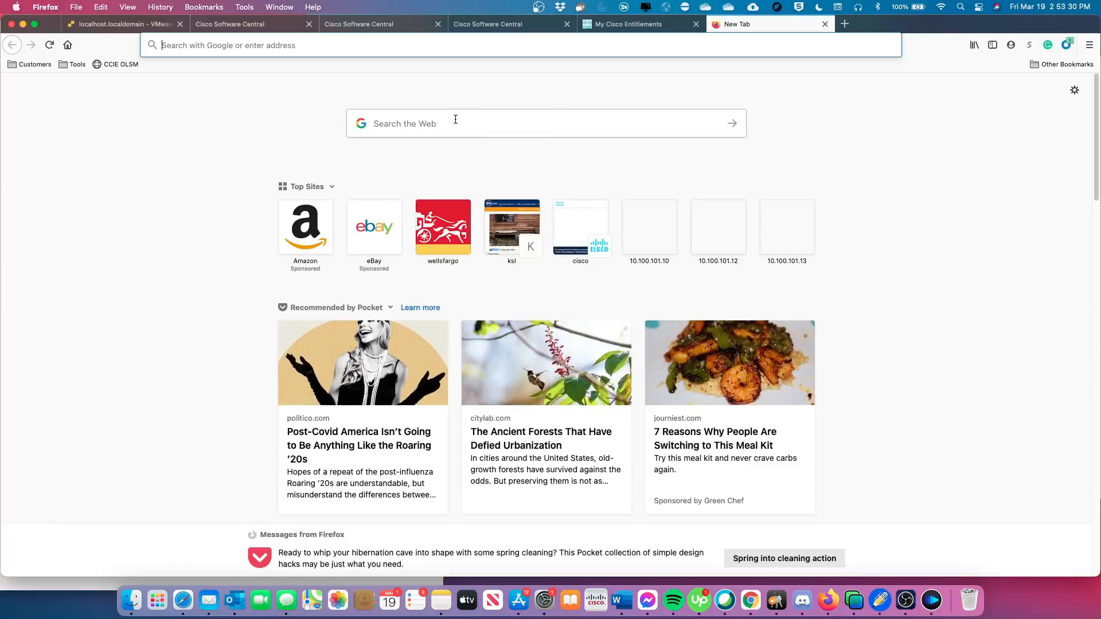
pyautogui.click(248, 47)
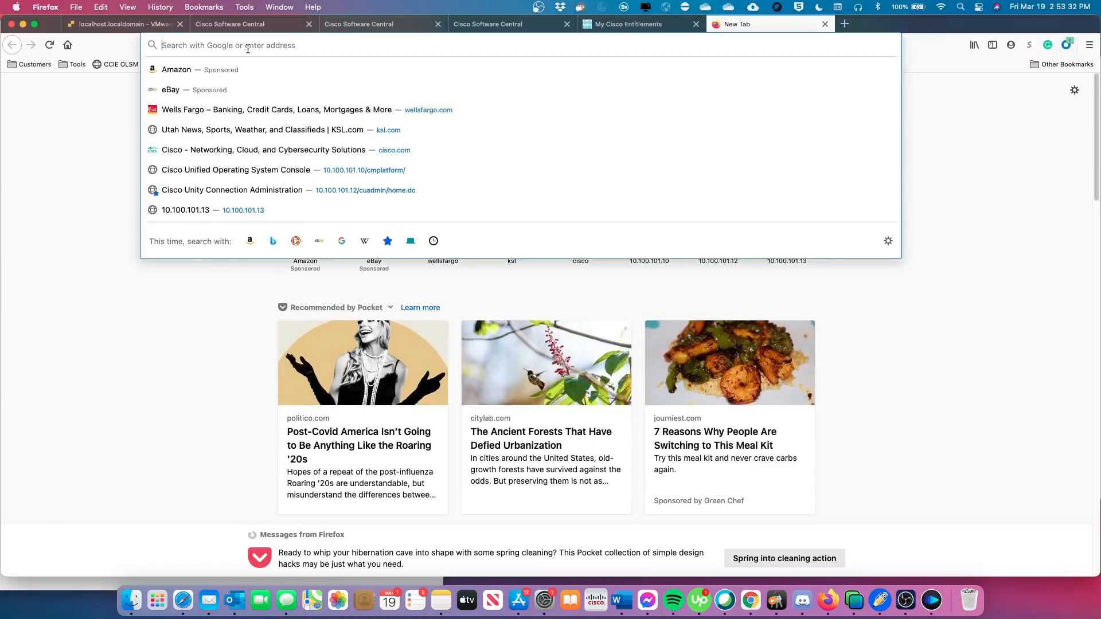
pyautogui.write('192.1')
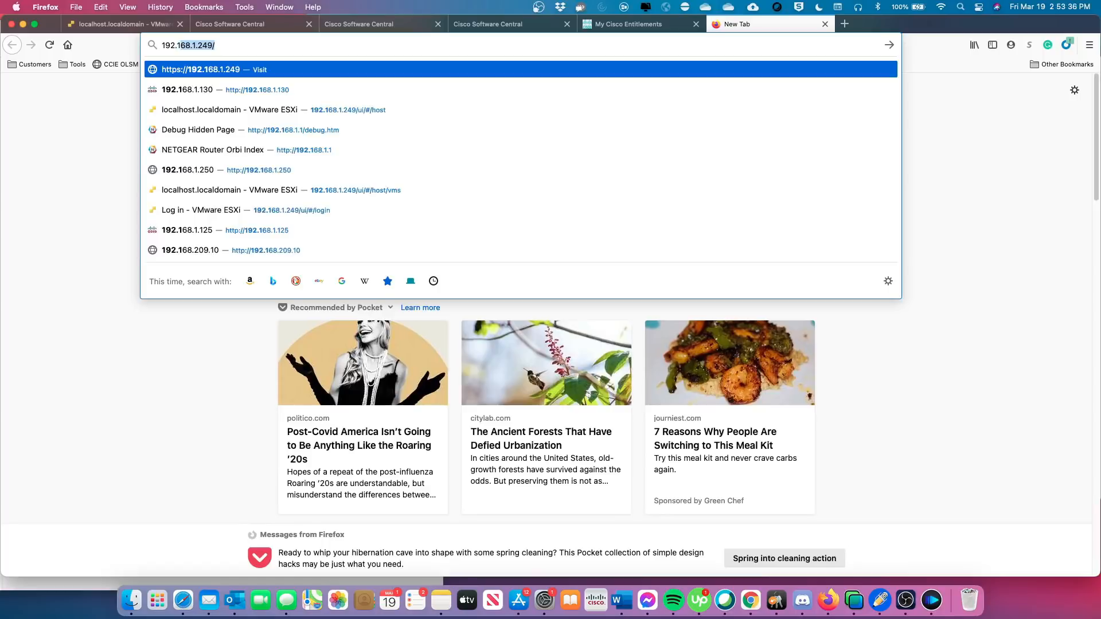
pyautogui.write('68.1.')
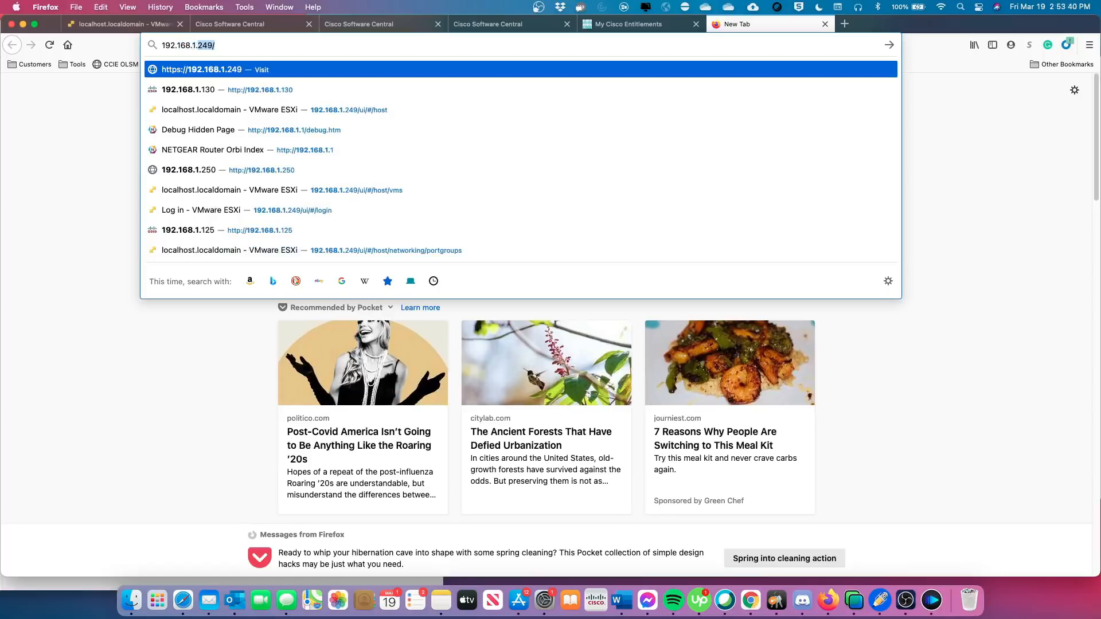
pyautogui.write('125')
pyautogui.press('Return')
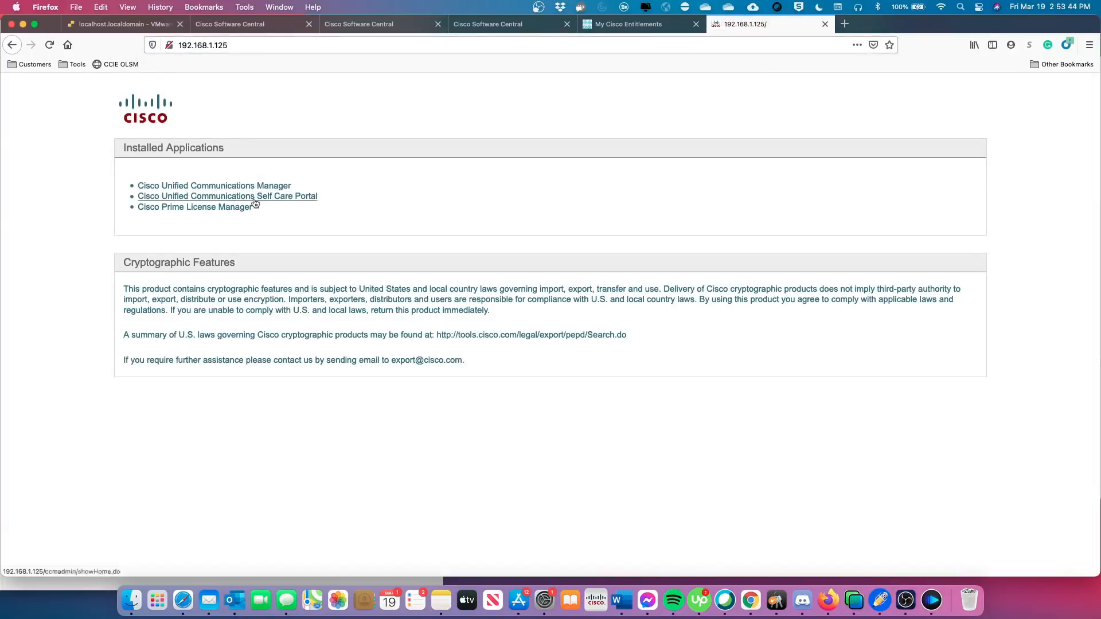
# Log in to Cisco Prime License Manager as the administrator, declining Firefox's save-login offer.
pyautogui.click(221, 208)
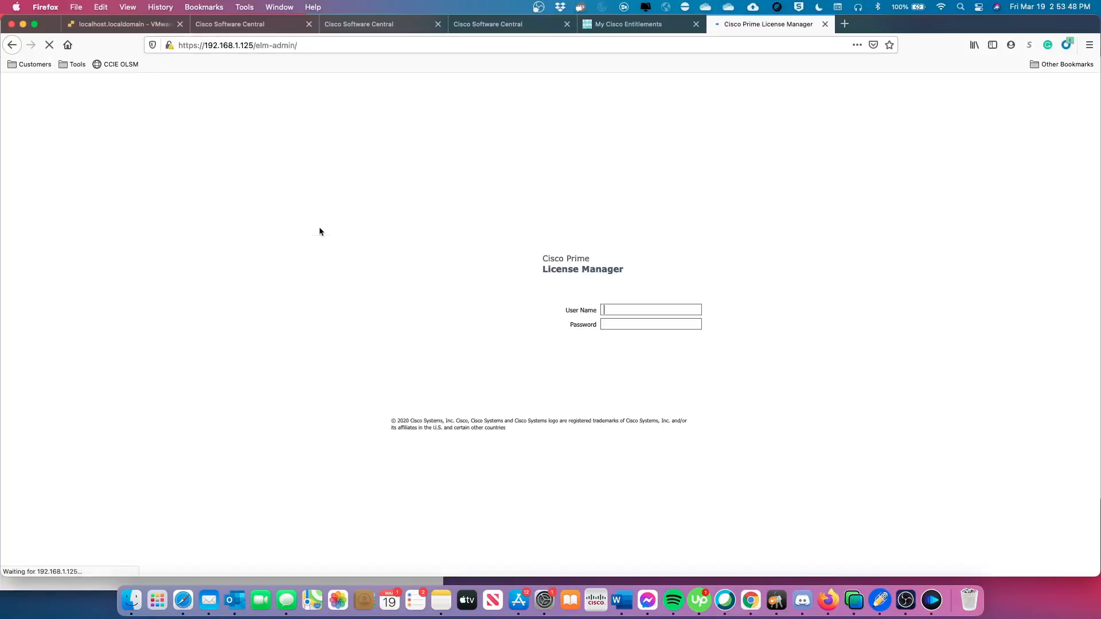
pyautogui.click(611, 310)
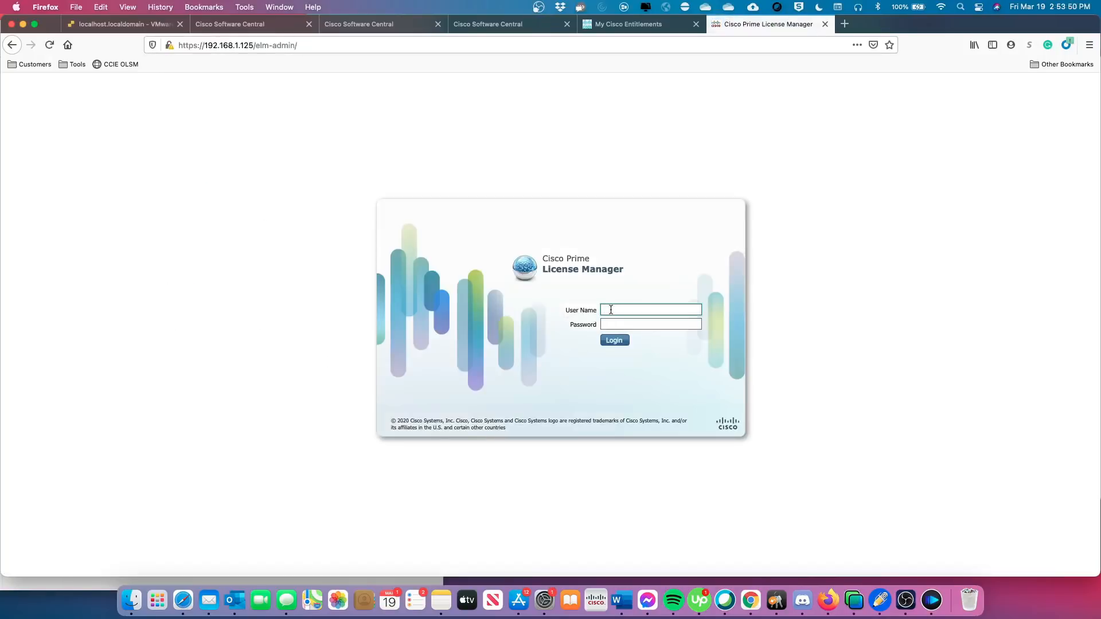
pyautogui.write('admin')
pyautogui.press('Tab')
pyautogui.write('••••')
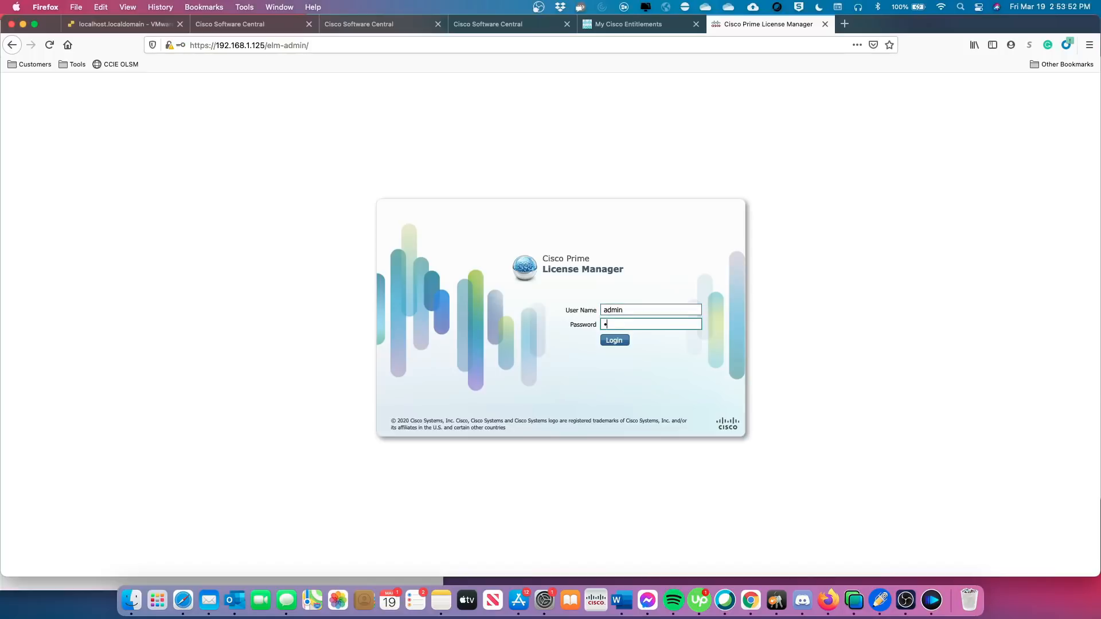
pyautogui.write('••••')
pyautogui.press('Return')
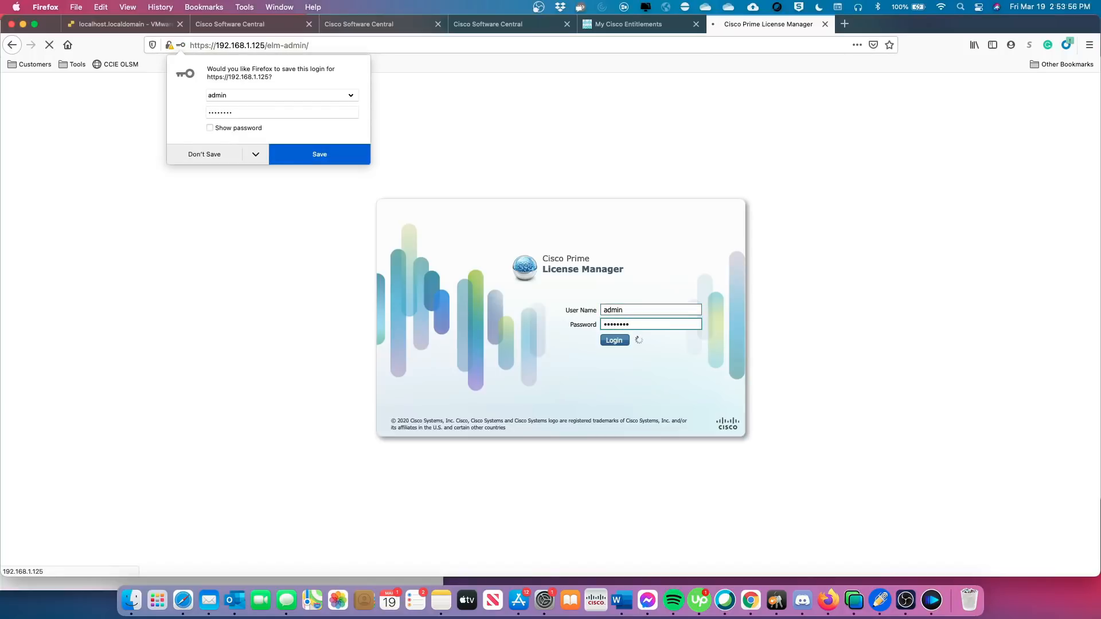
pyautogui.click(195, 160)
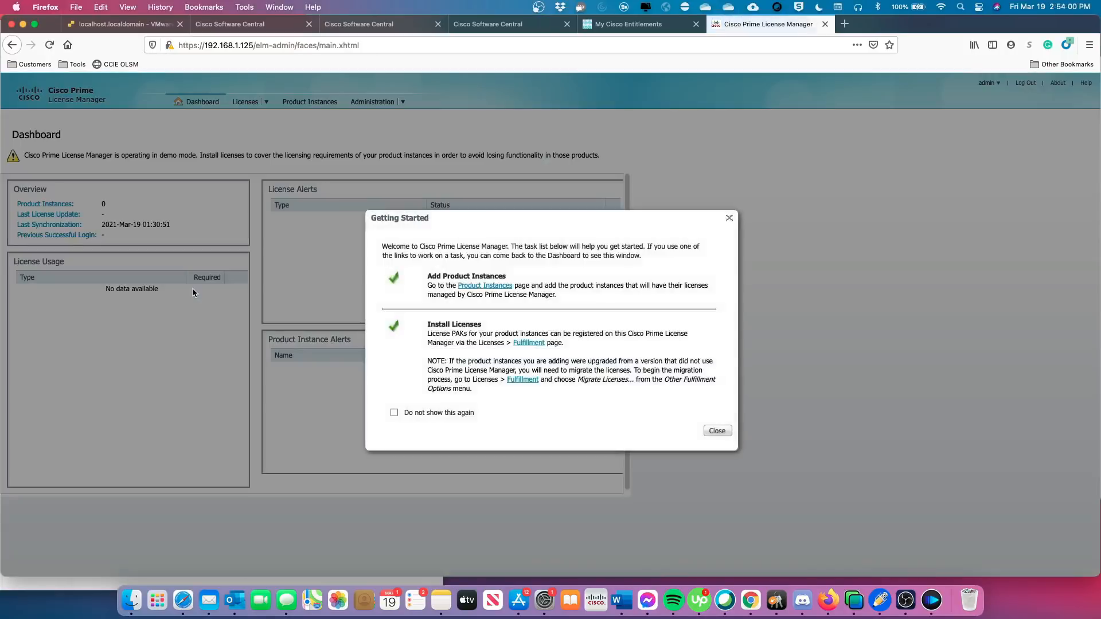
# Close the Getting Started dialog to reveal the empty Prime License Manager Dashboard.
pyautogui.click(718, 431)
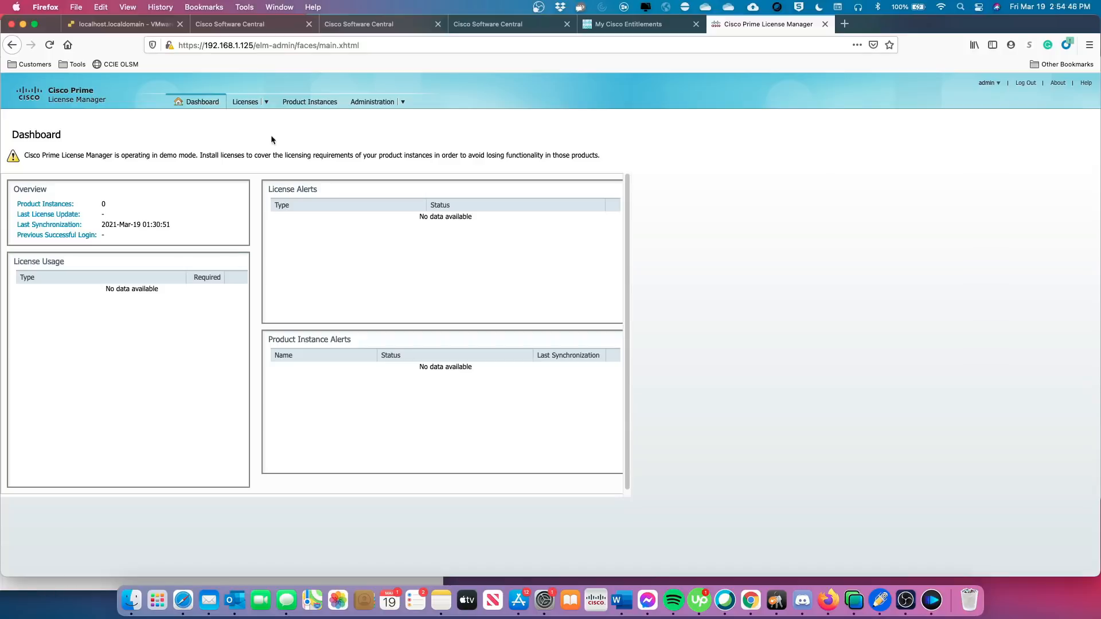
pyautogui.click(266, 103)
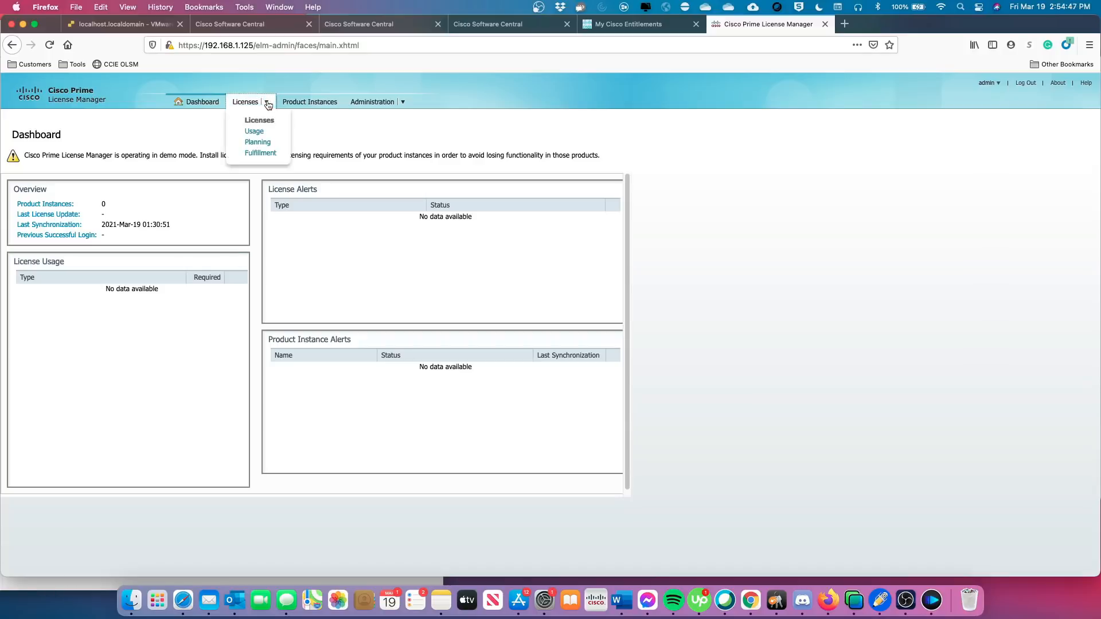
# View the empty Licenses > Usage page, then go to Licenses > Fulfillment.
pyautogui.click(255, 133)
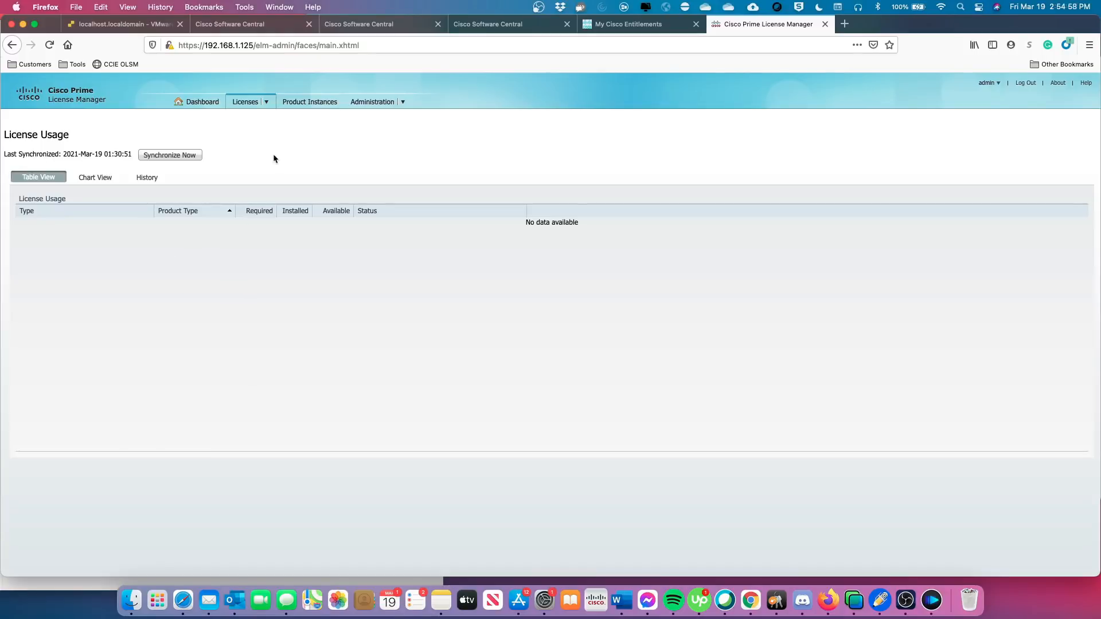
pyautogui.click(266, 104)
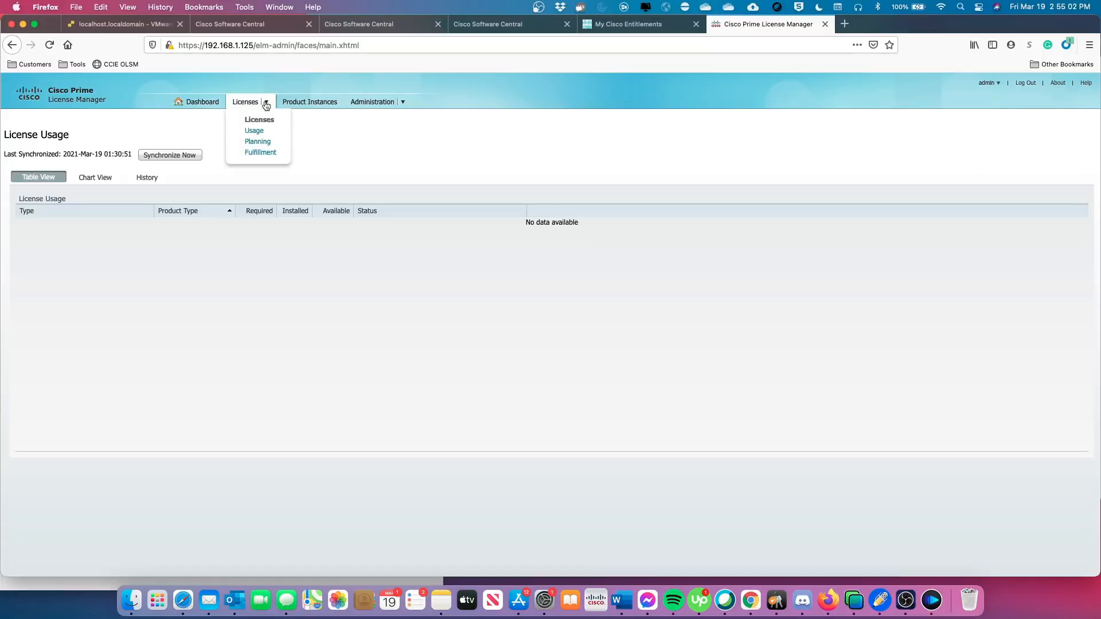
pyautogui.click(261, 152)
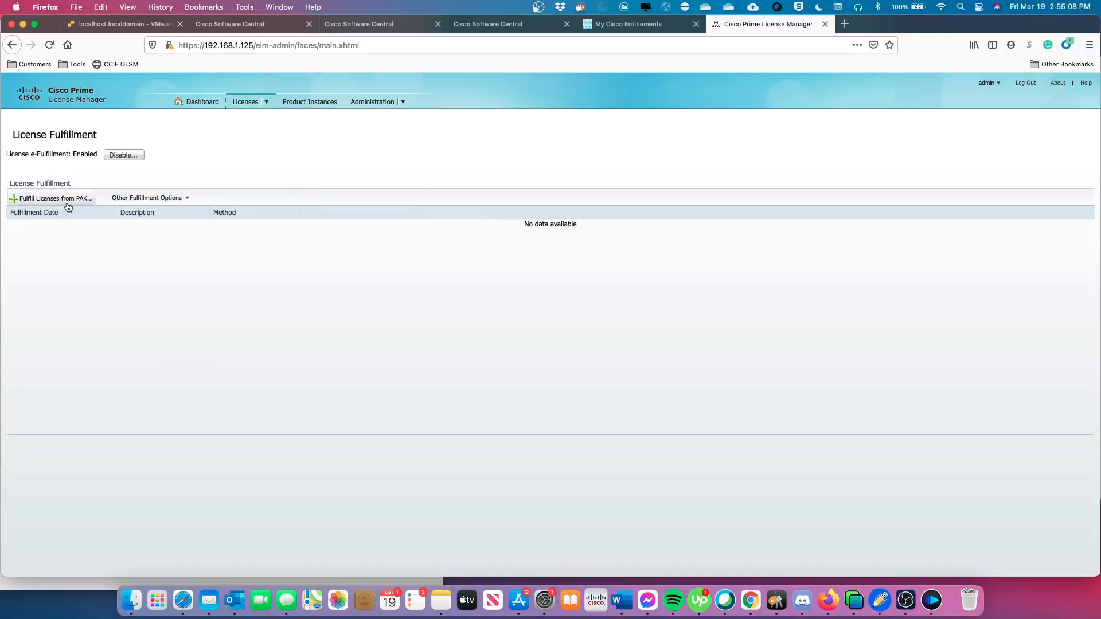
# Generate a license request via Other Fulfillment Options, review its text and next steps, then close.
pyautogui.click(185, 201)
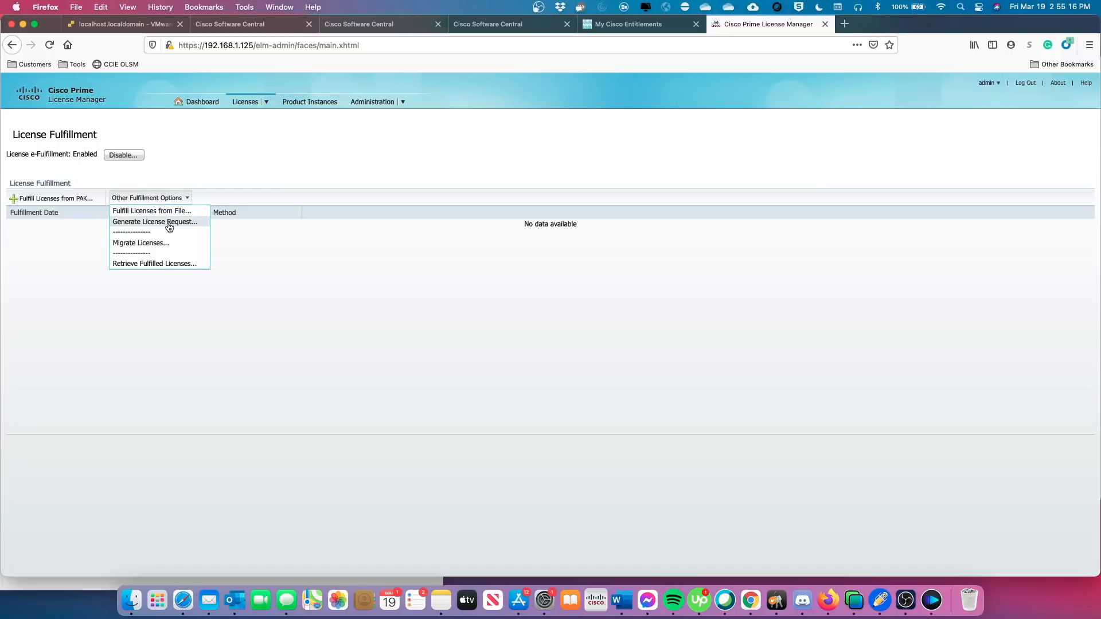
pyautogui.click(169, 223)
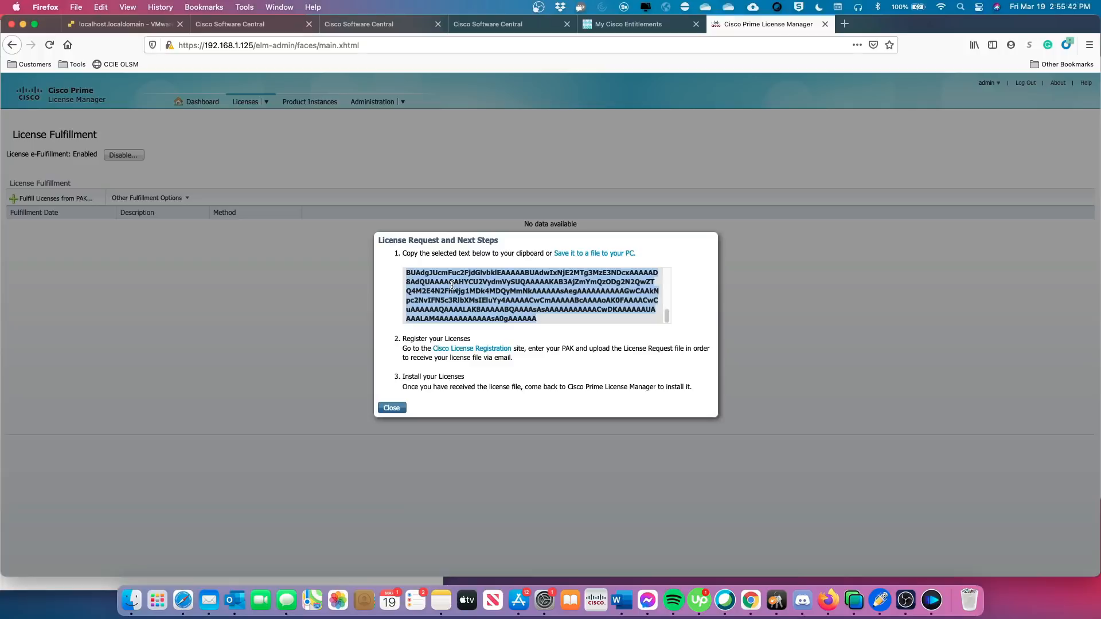
pyautogui.click(392, 408)
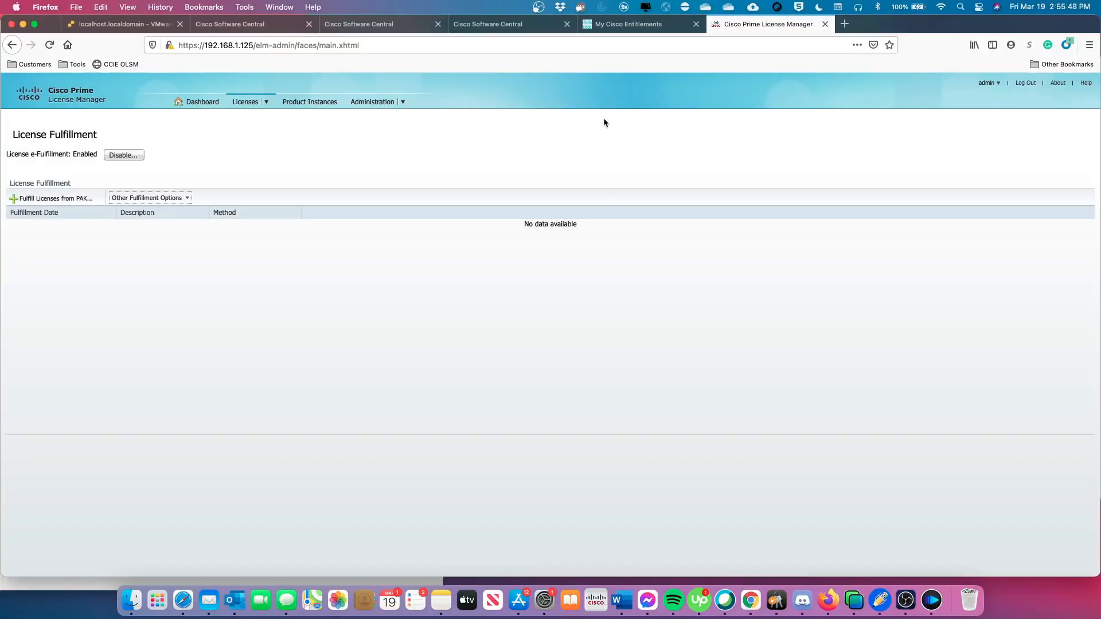
# Reload software.cisco.com from the Entitlements tab and open the Traditional Licensing portal.
pyautogui.click(617, 26)
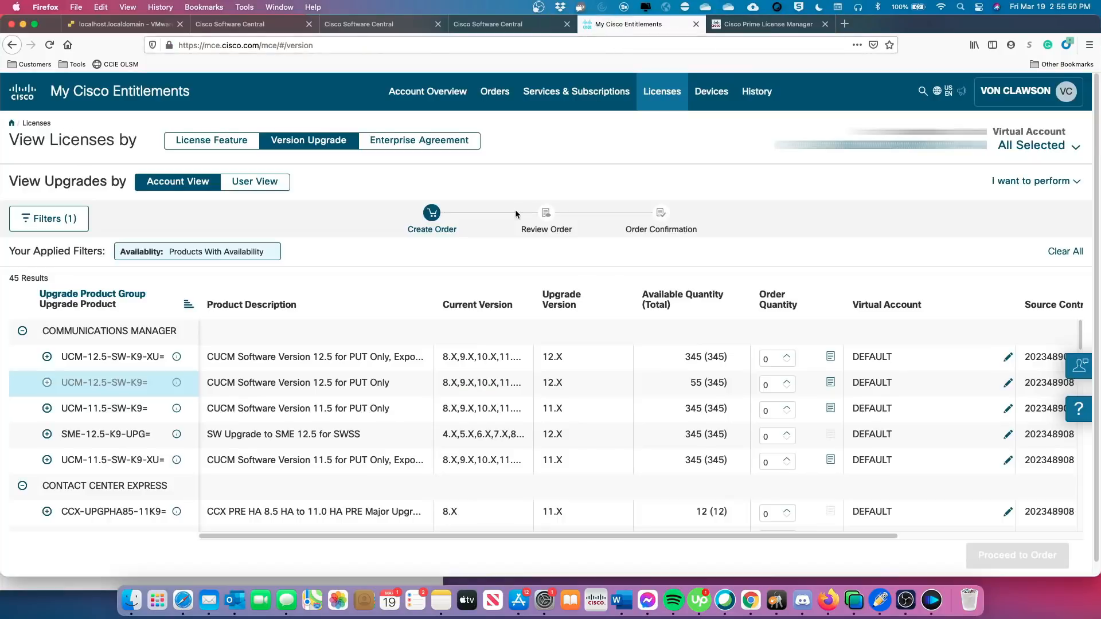
pyautogui.click(231, 42)
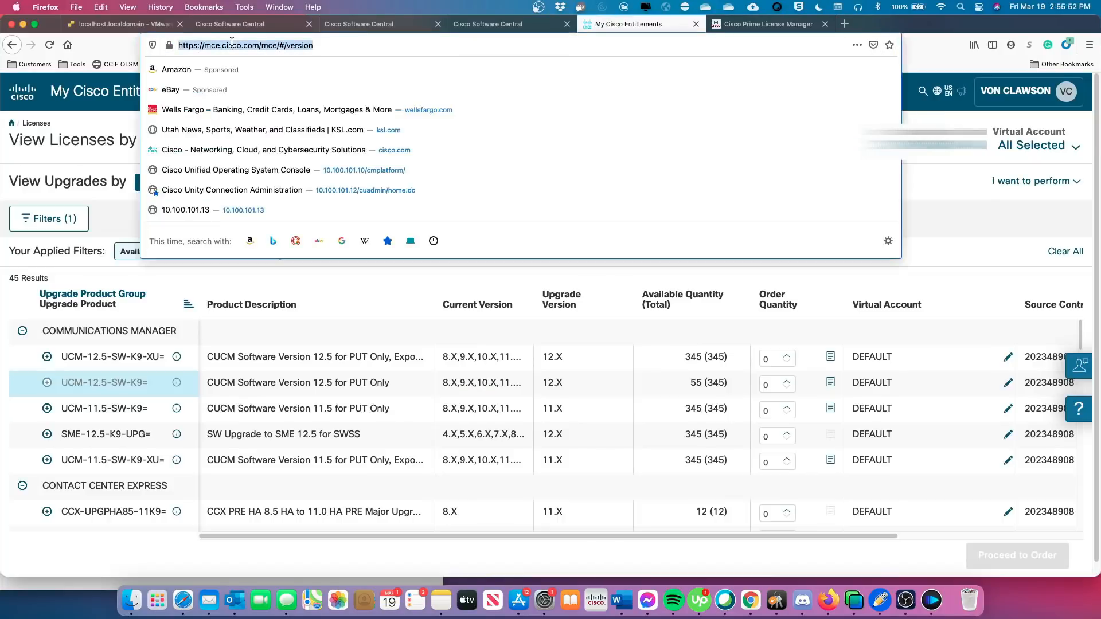
pyautogui.write('sof')
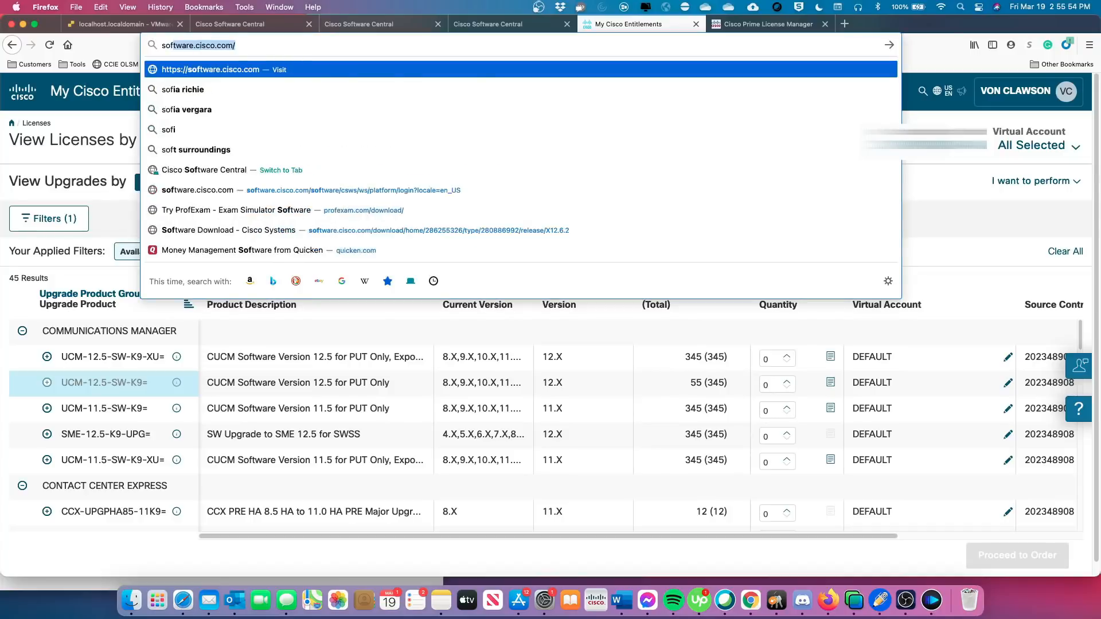
pyautogui.press('Return')
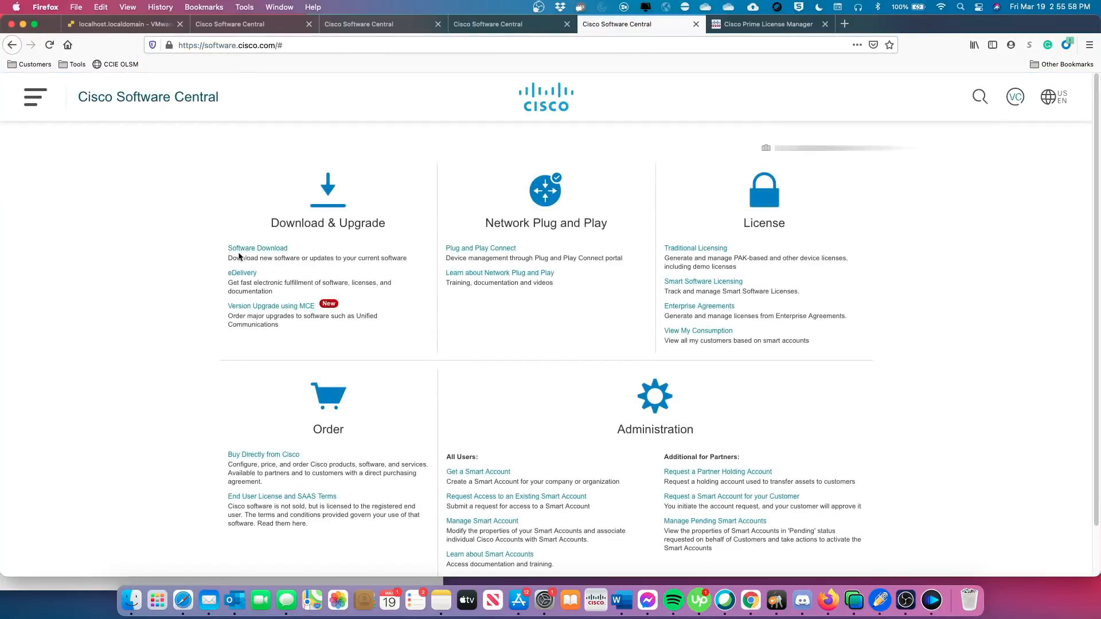
pyautogui.click(695, 248)
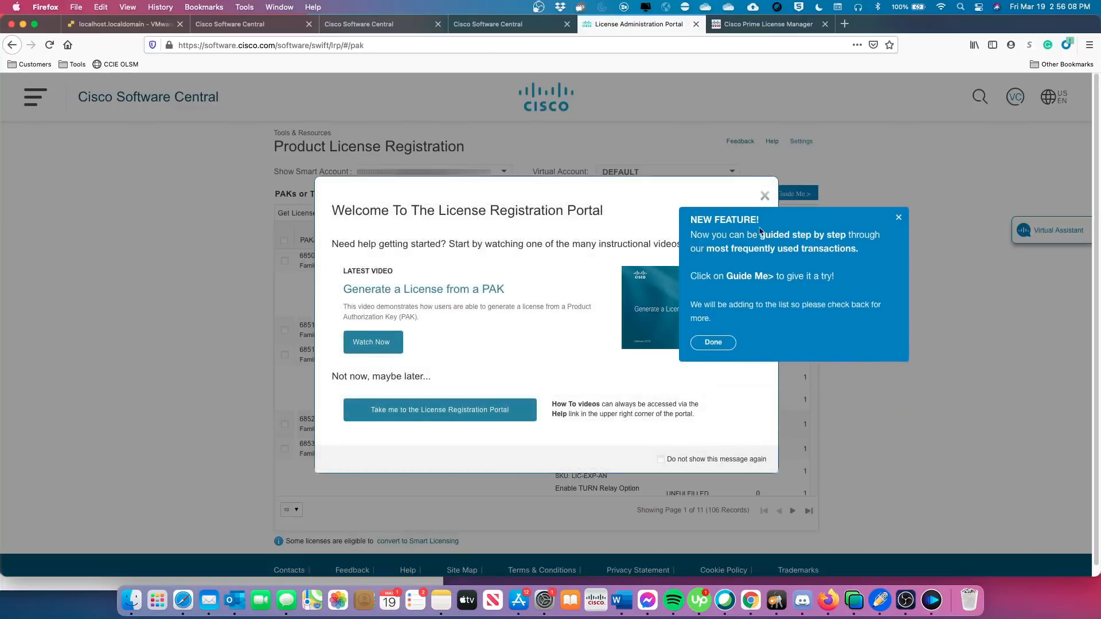
# Dismiss the welcome messages and review the 106 PAKs or Tokens, checking one row's actions.
pyautogui.click(899, 219)
pyautogui.click(765, 196)
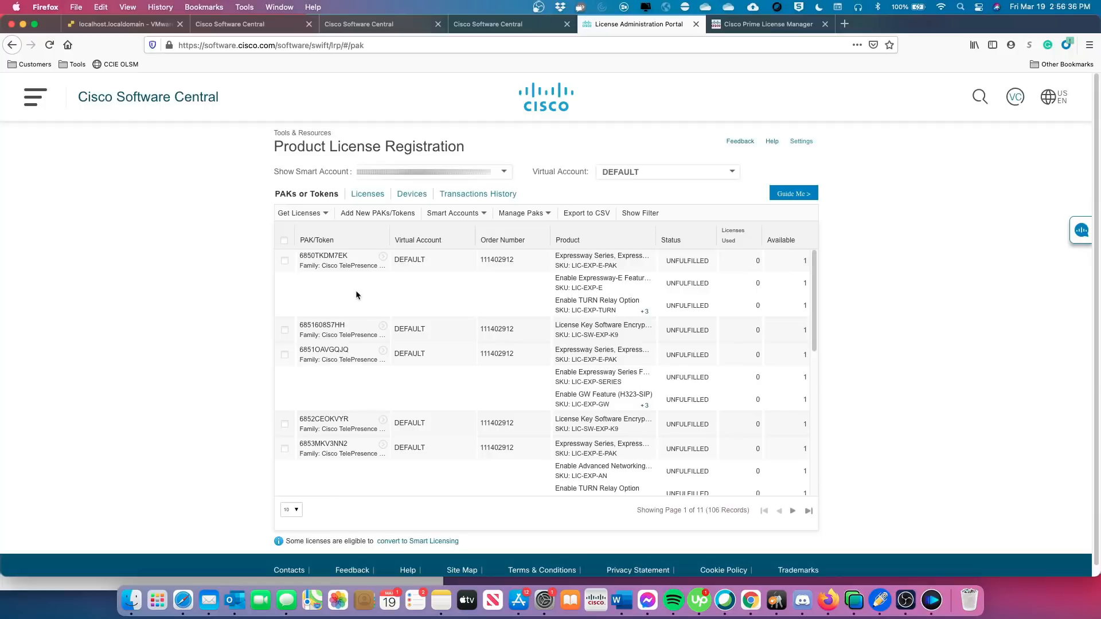
pyautogui.scroll(-4, 361, 300)
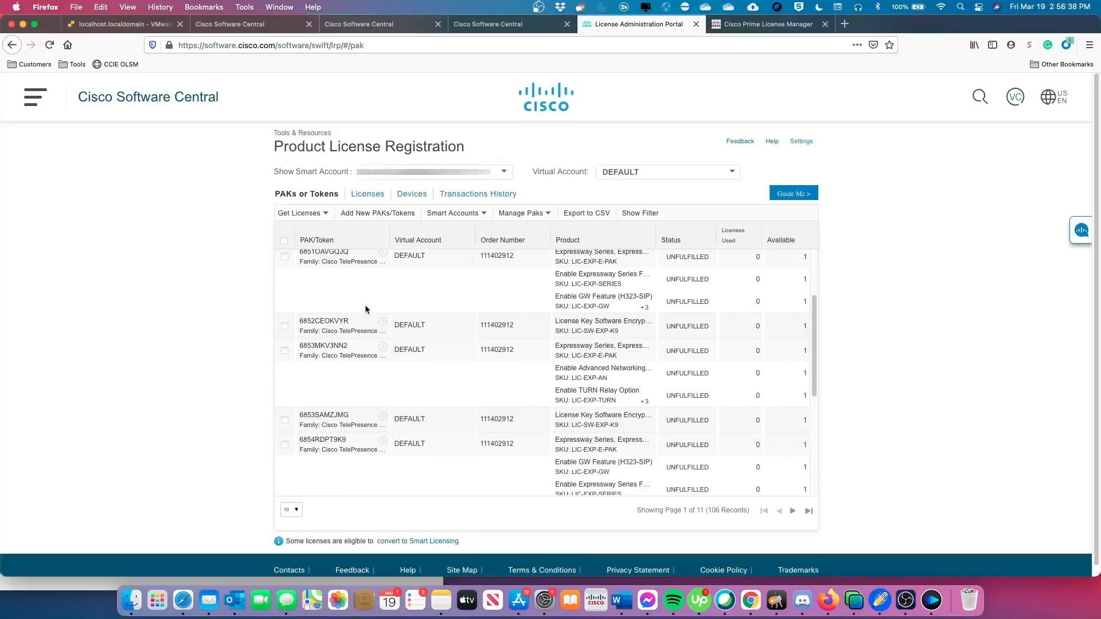
pyautogui.scroll(-1, 366, 310)
pyautogui.scroll(-2, 359, 314)
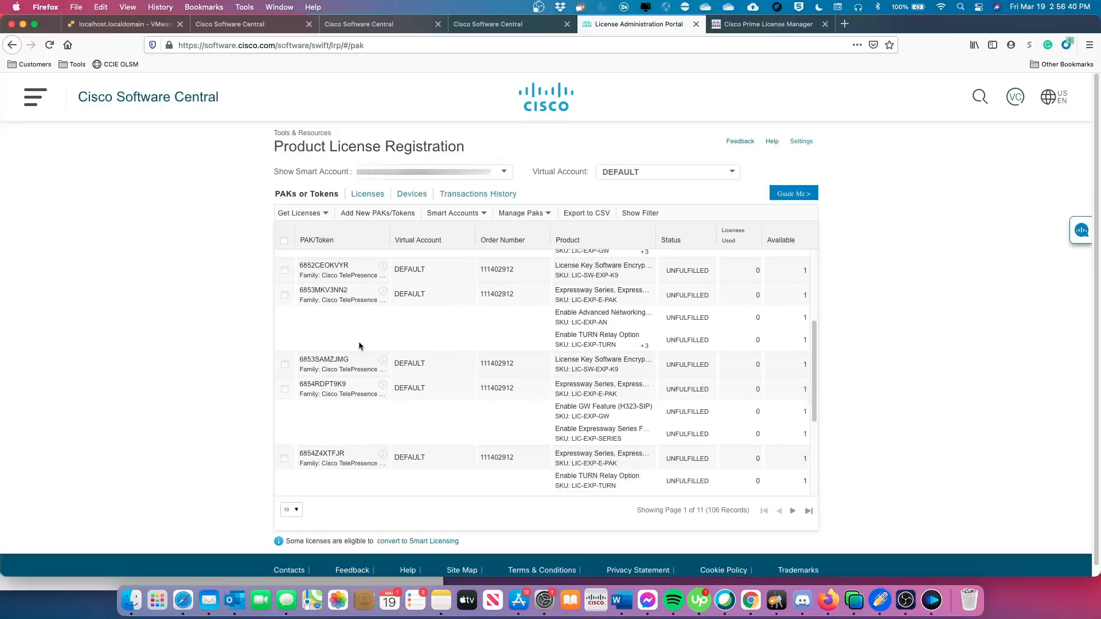
pyautogui.scroll(-3, 519, 389)
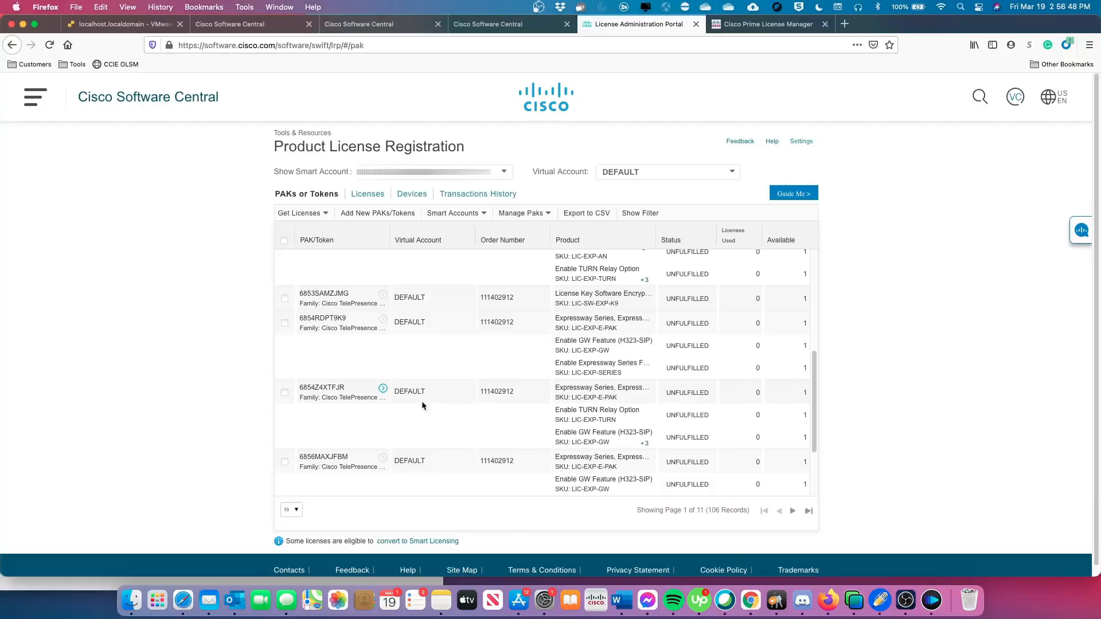
pyautogui.scroll(-1, 414, 403)
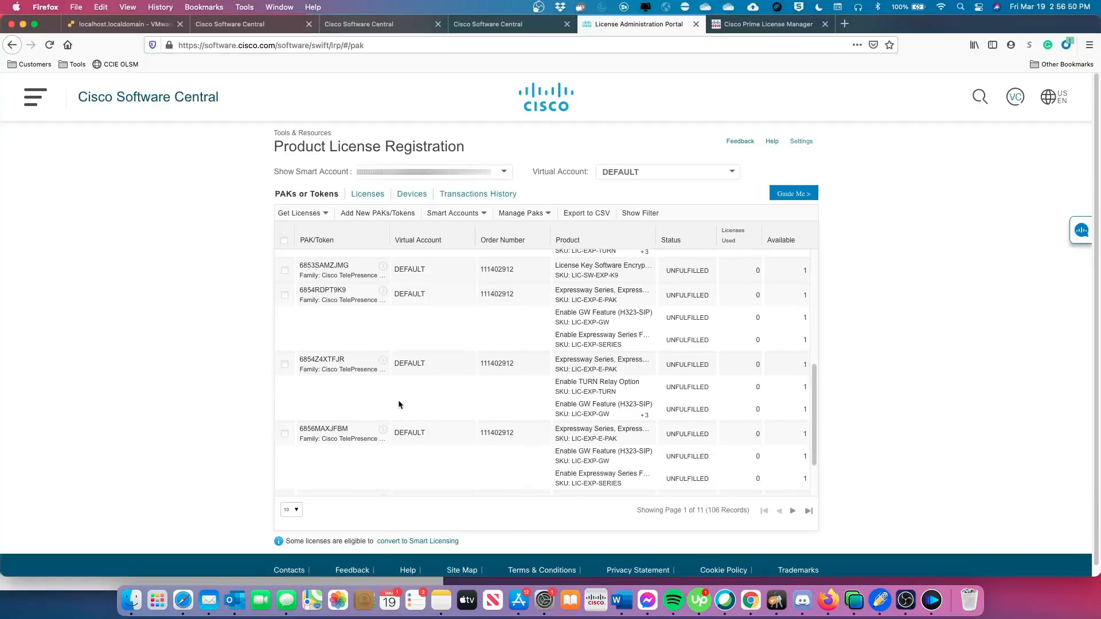
pyautogui.scroll(-1, 382, 401)
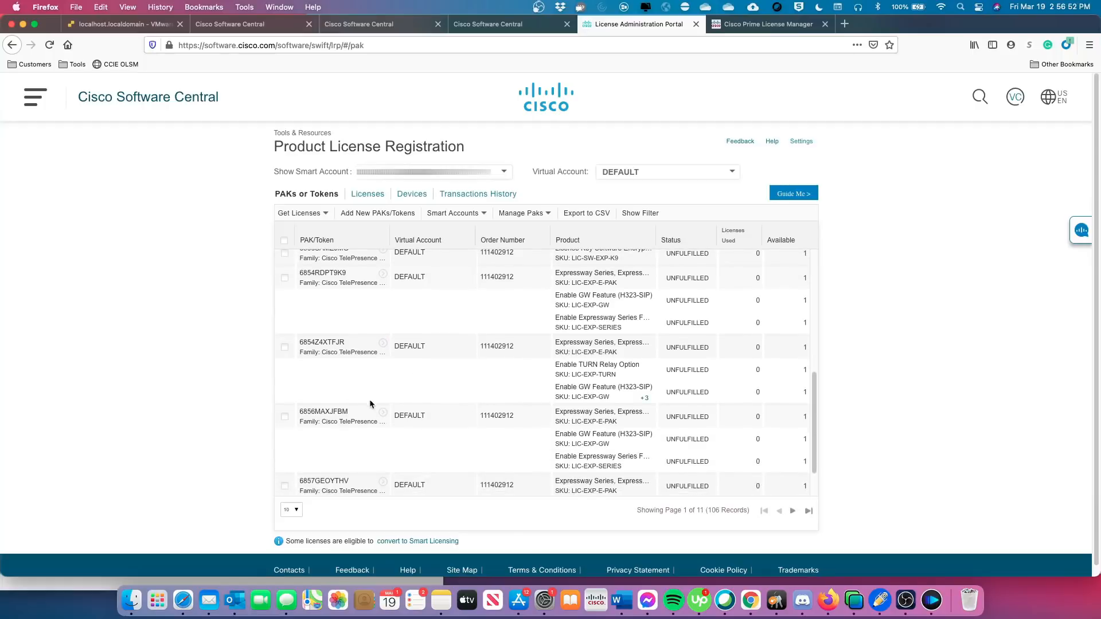
pyautogui.scroll(-1, 369, 402)
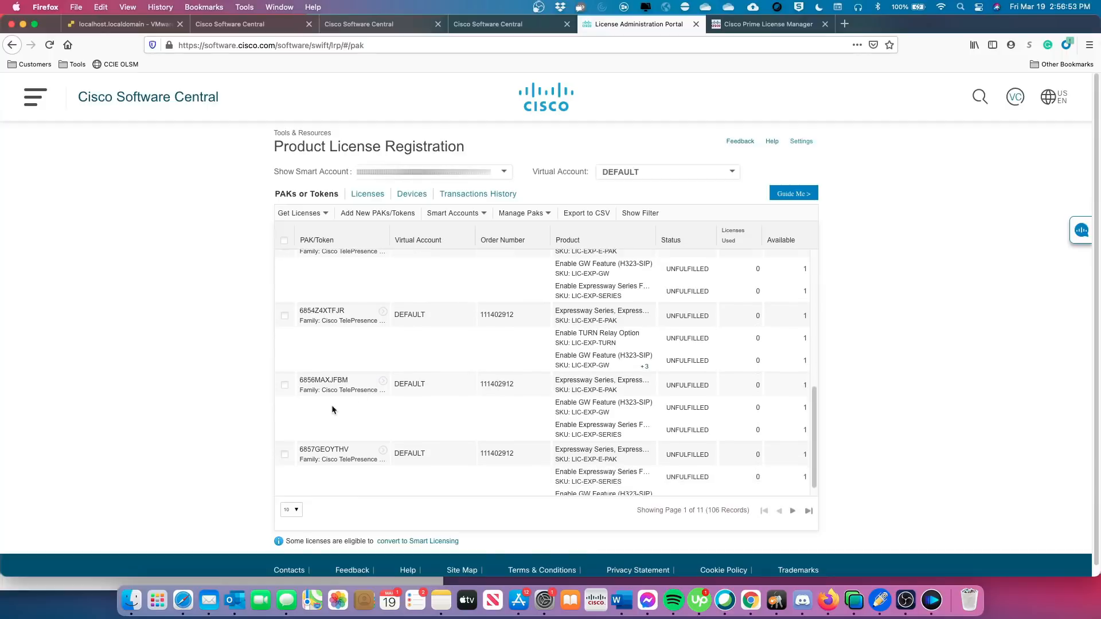
pyautogui.click(384, 382)
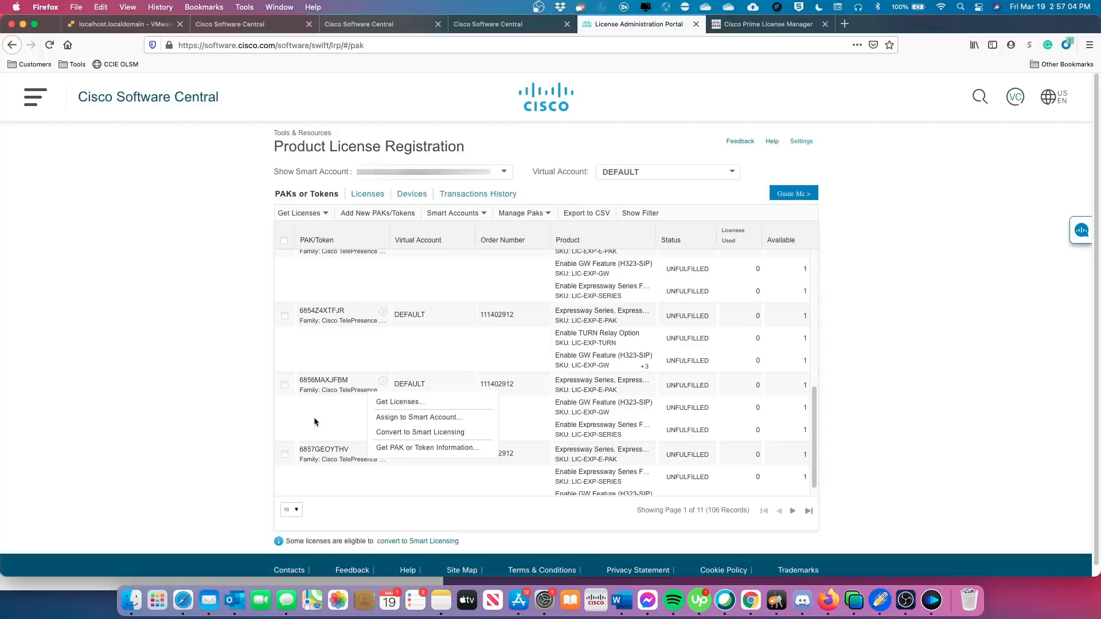
pyautogui.click(335, 348)
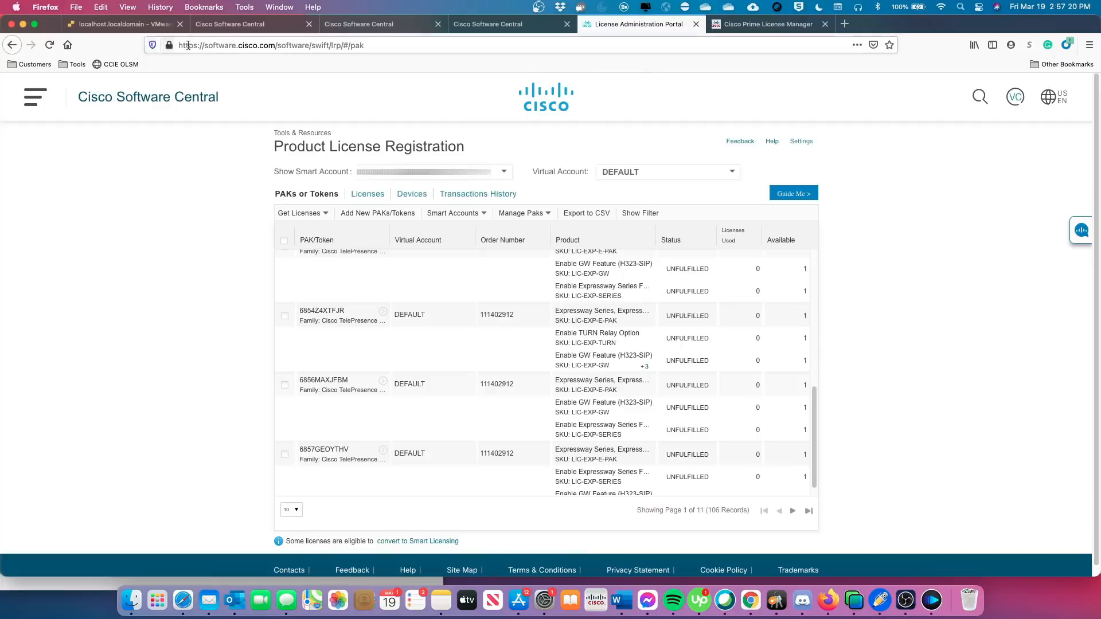
# Open Smart Software Licensing and view the DEFAULT account's license inventory.
pyautogui.click(384, 26)
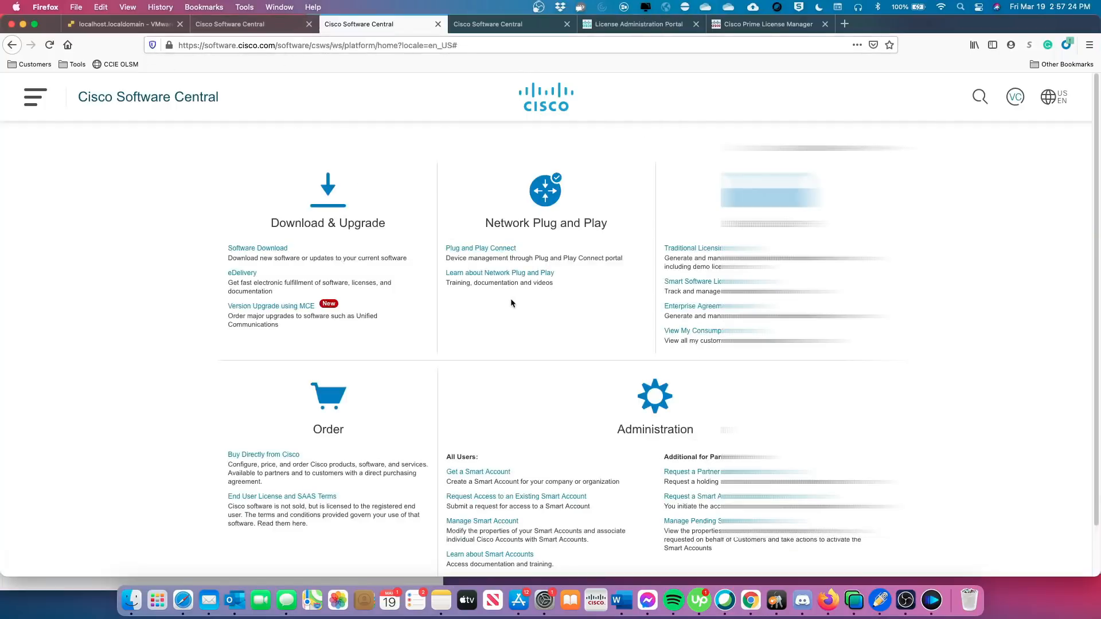
pyautogui.click(698, 284)
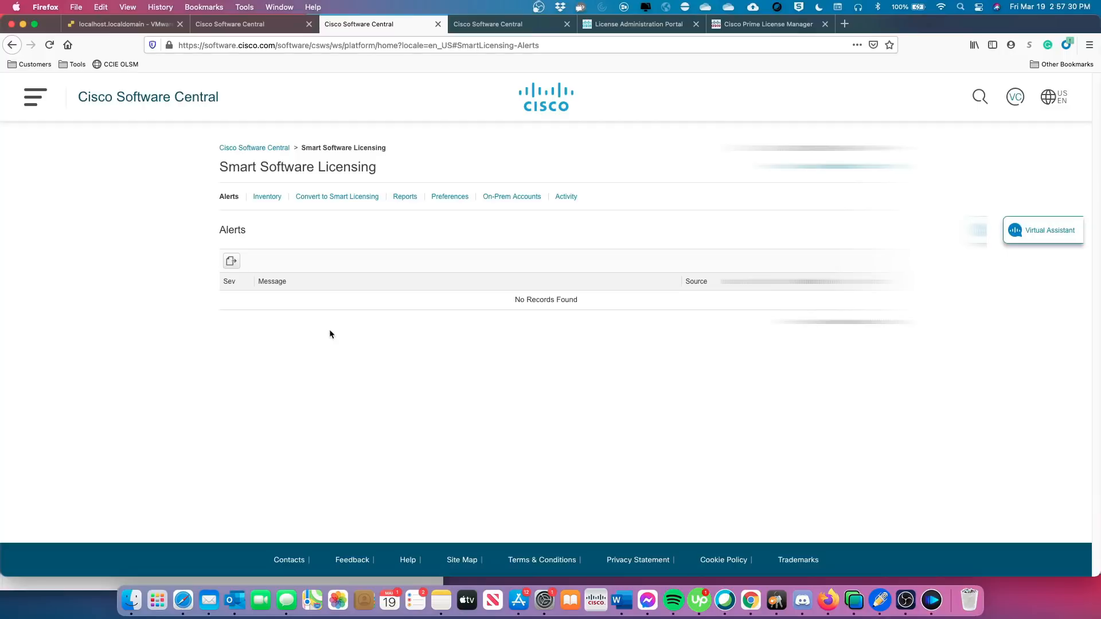
pyautogui.click(268, 197)
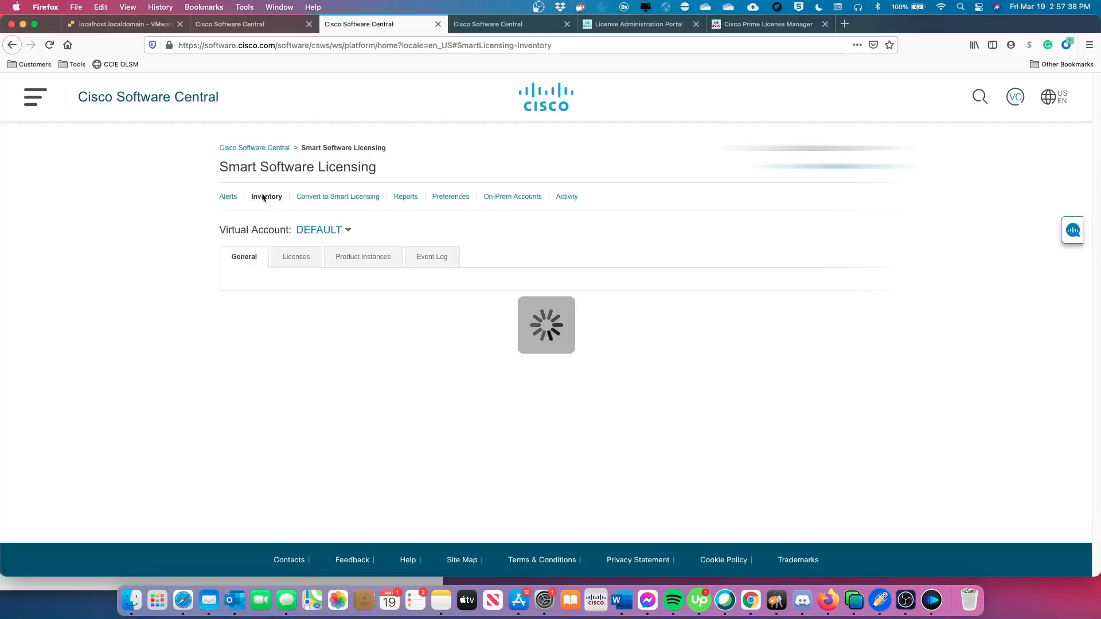
pyautogui.click(296, 259)
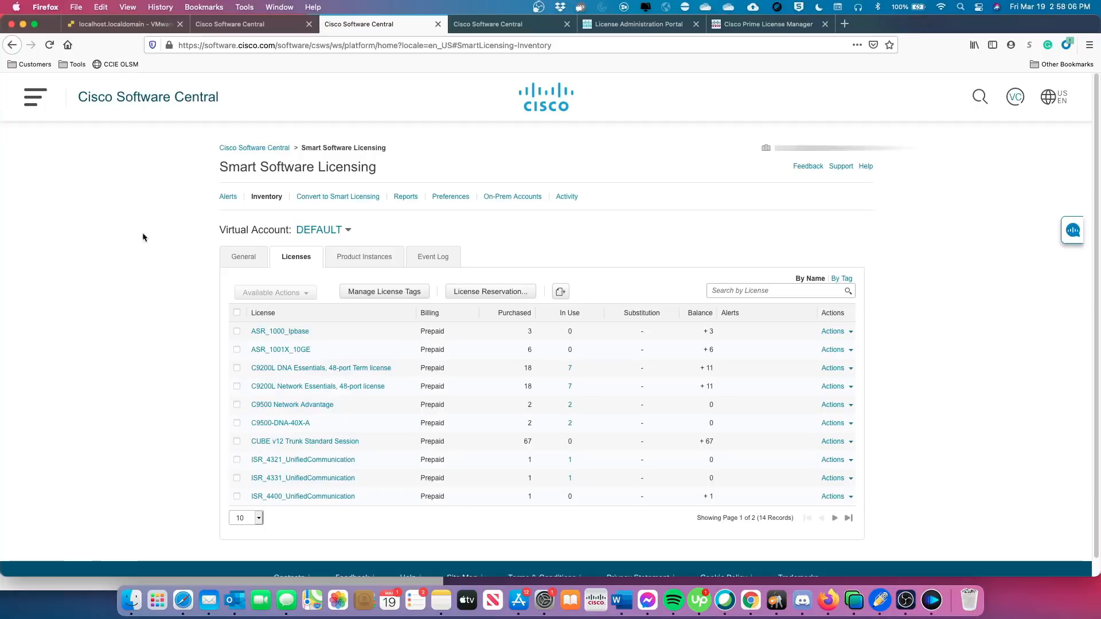
# Close the Smart Licensing, Software Central, license portal and Prime License Manager pages.
pyautogui.click(438, 23)
pyautogui.click(309, 24)
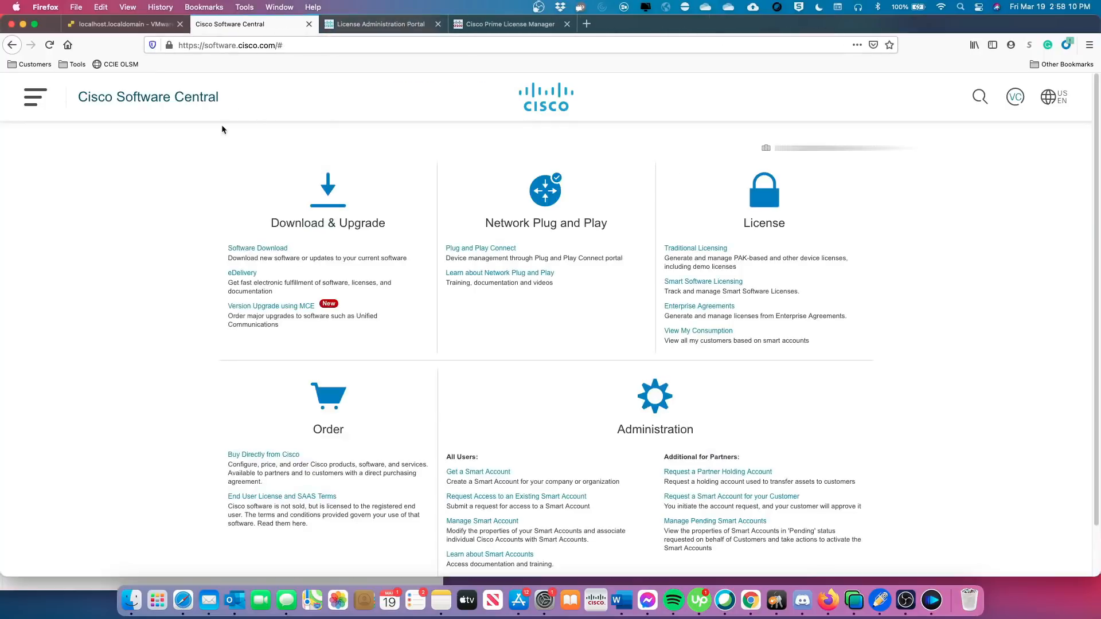
pyautogui.click(309, 24)
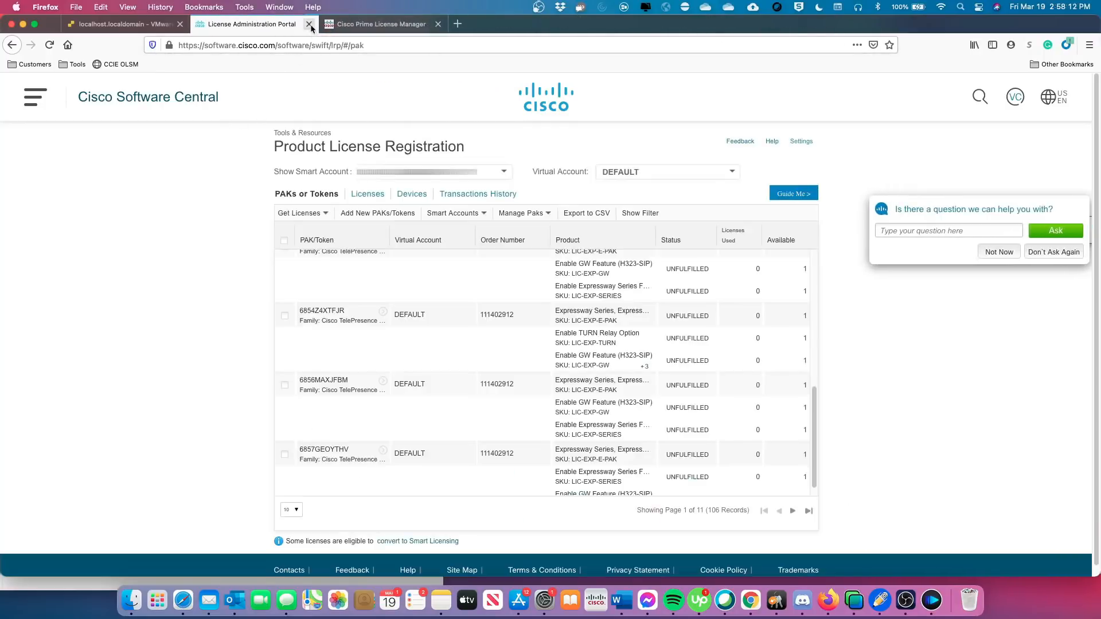
pyautogui.click(309, 25)
pyautogui.click(309, 25)
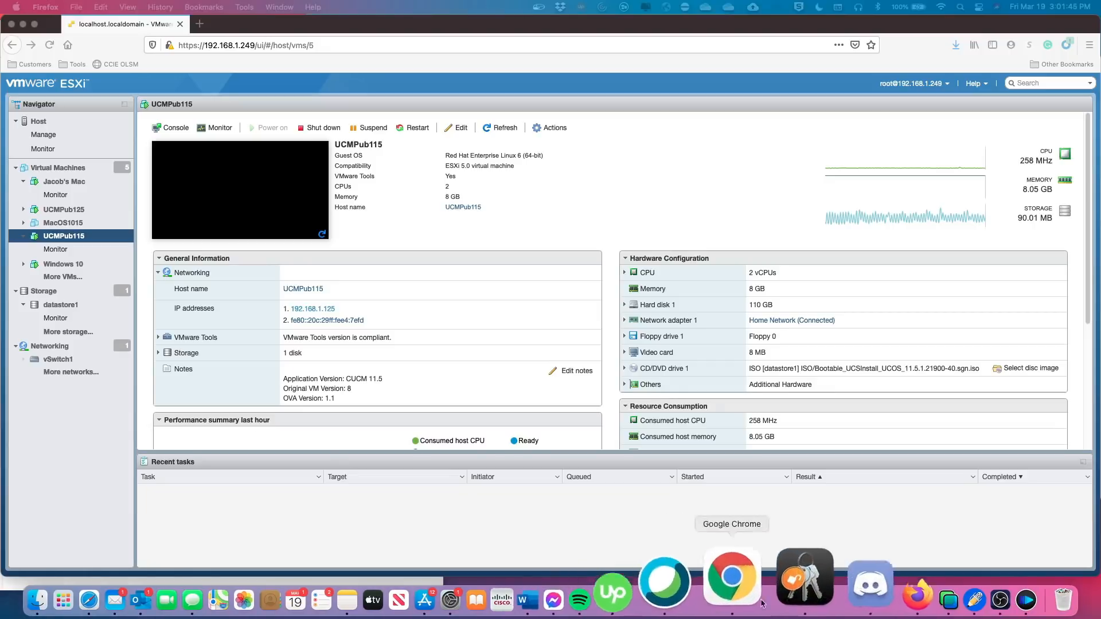
pyautogui.click(878, 599)
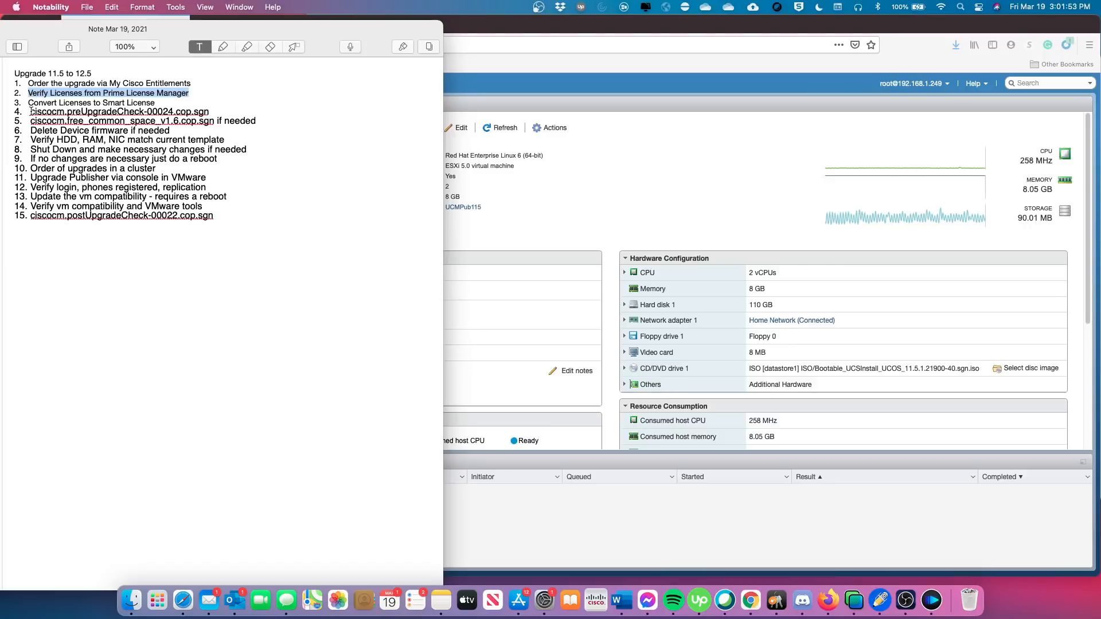
pyautogui.moveTo(31, 111); pyautogui.dragTo(210, 119)
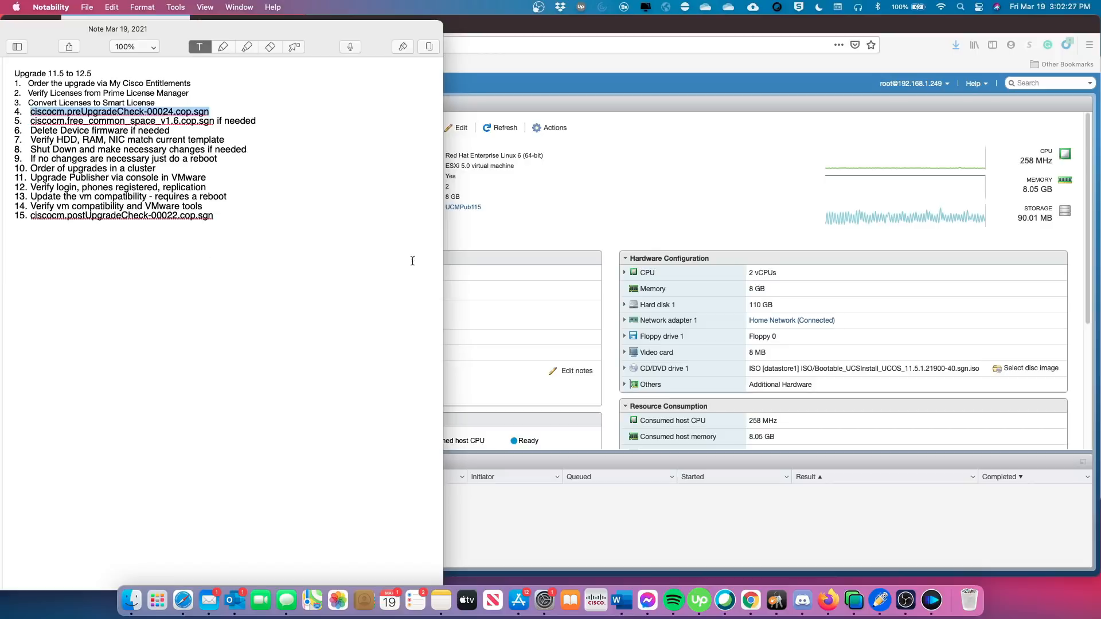
pyautogui.click(502, 242)
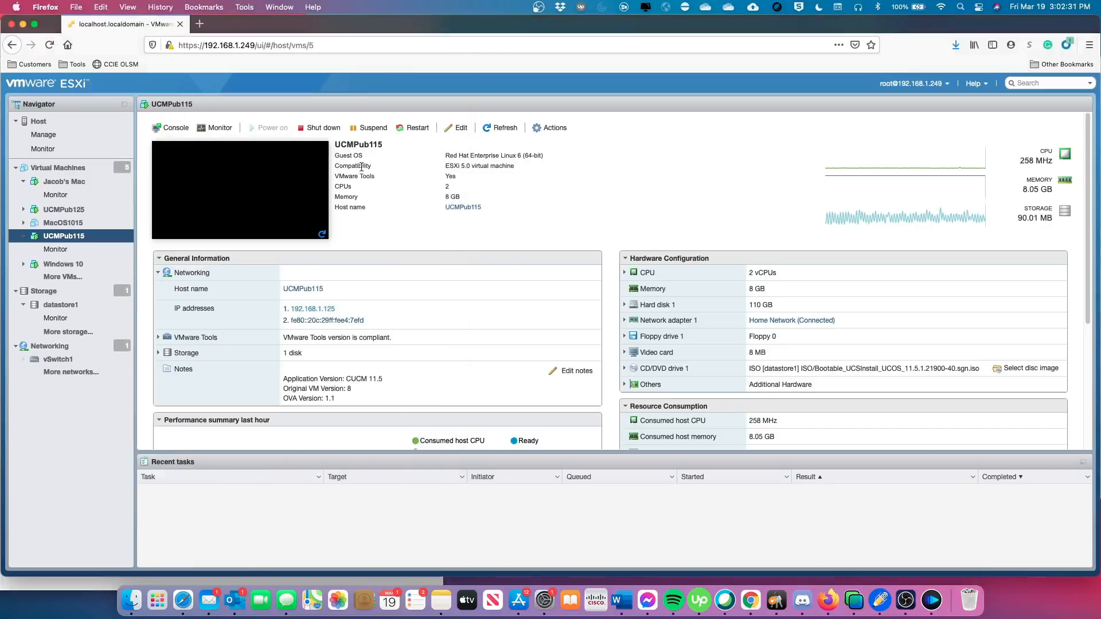
# Go to cisco.com Software Downloads in a new tab and search for 'callmanager'.
pyautogui.click(200, 24)
pyautogui.click(237, 45)
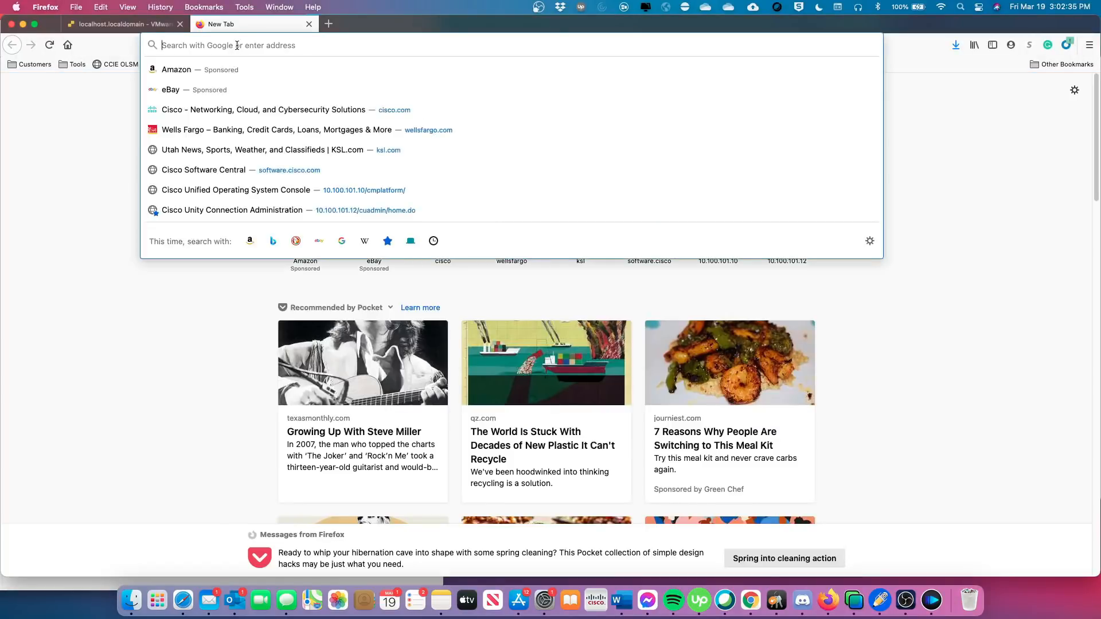
pyautogui.write('cisco.com')
pyautogui.press('Return')
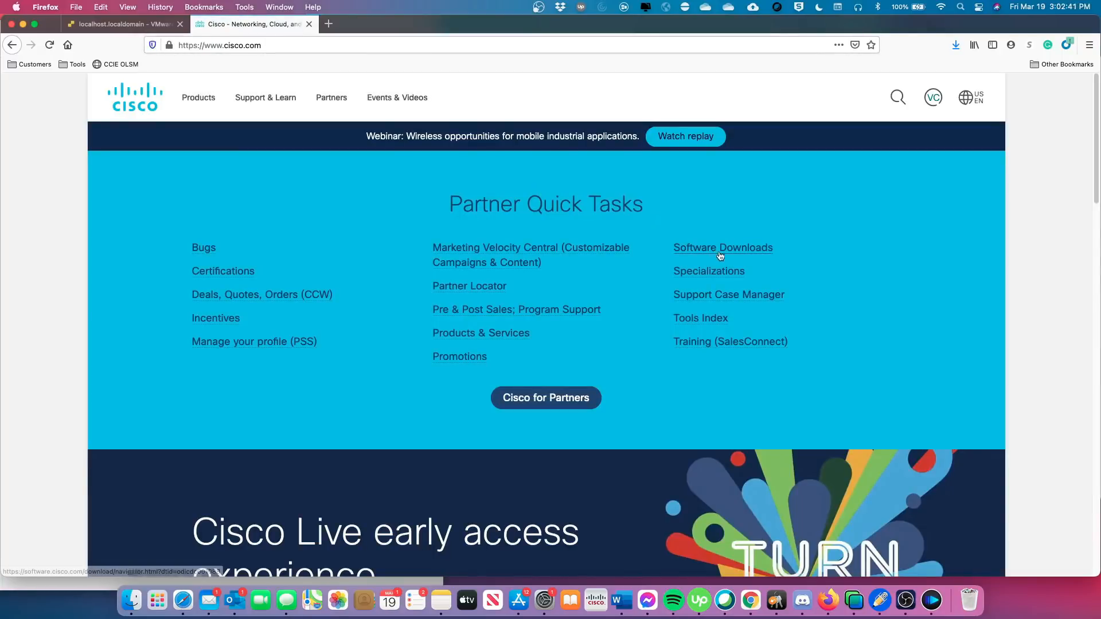
pyautogui.click(721, 254)
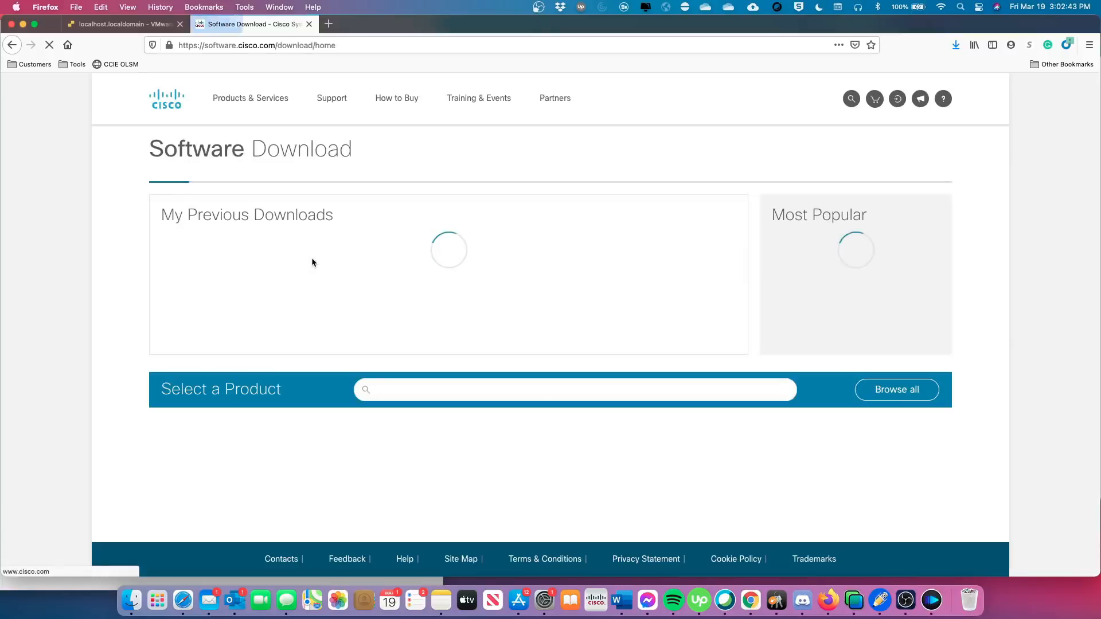
pyautogui.click(423, 391)
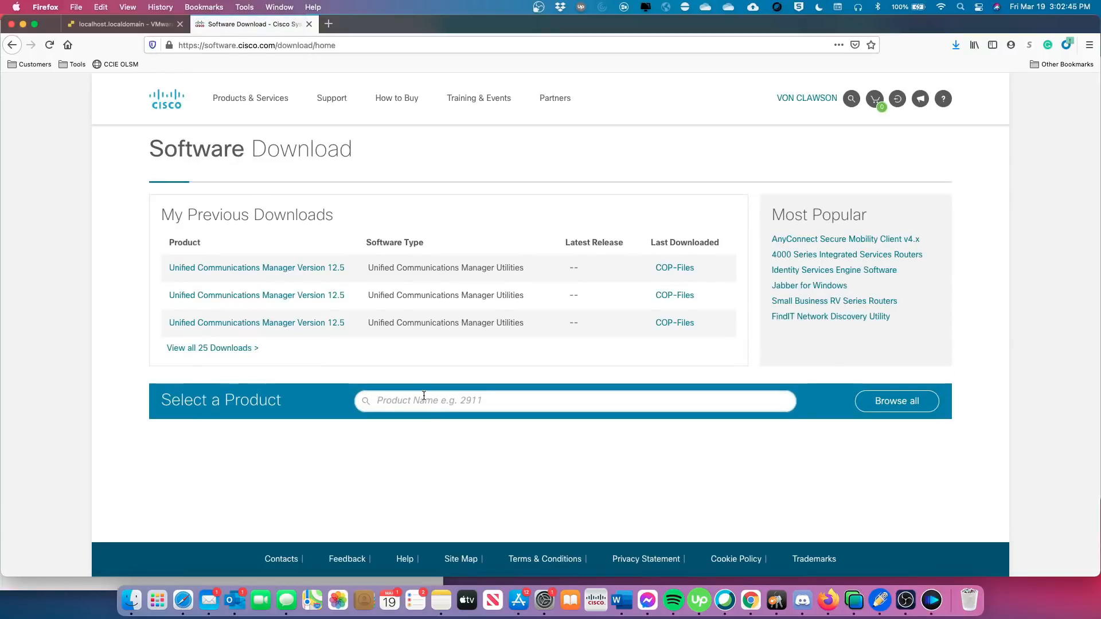
pyautogui.write('callm')
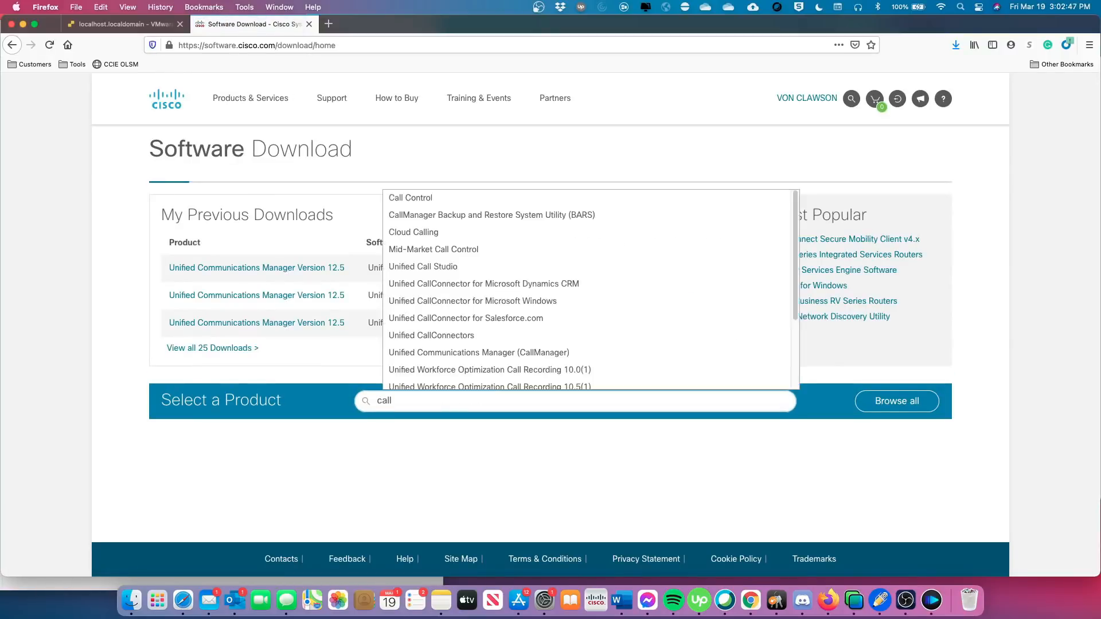
pyautogui.write('anager (C')
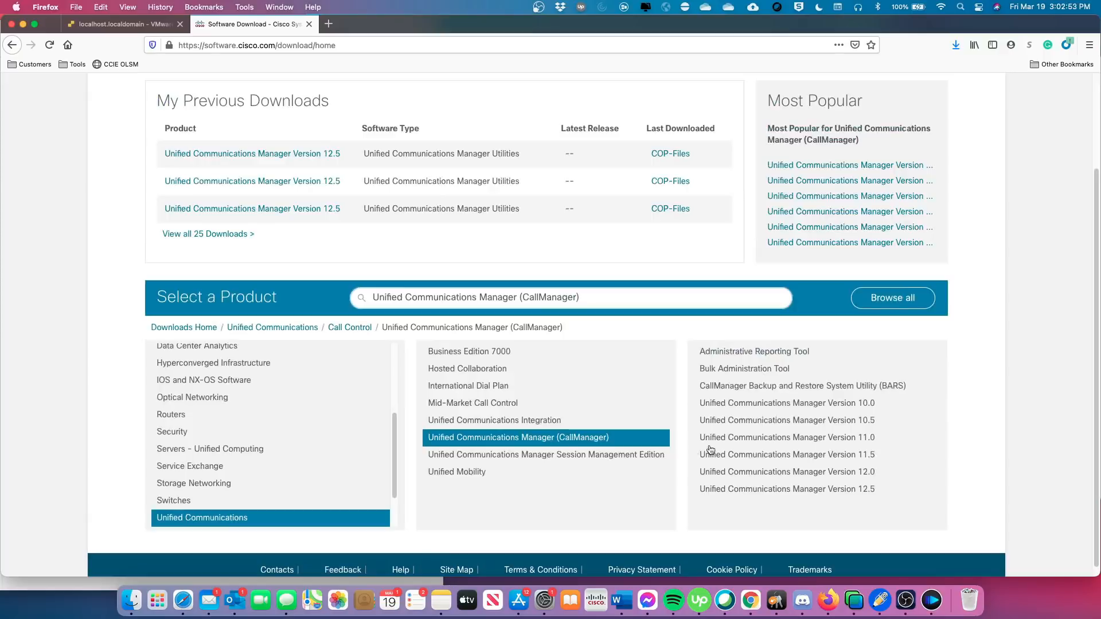
# Review the Unified Communications Manager 12.5 Utilities COP files, then close the download page.
pyautogui.click(802, 490)
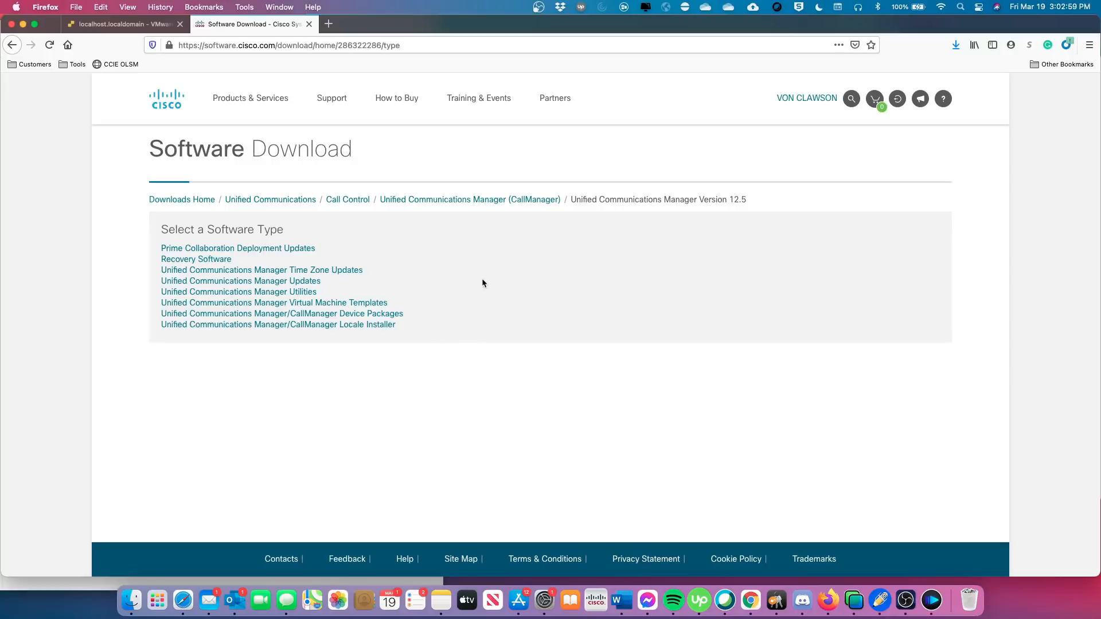
pyautogui.click(304, 293)
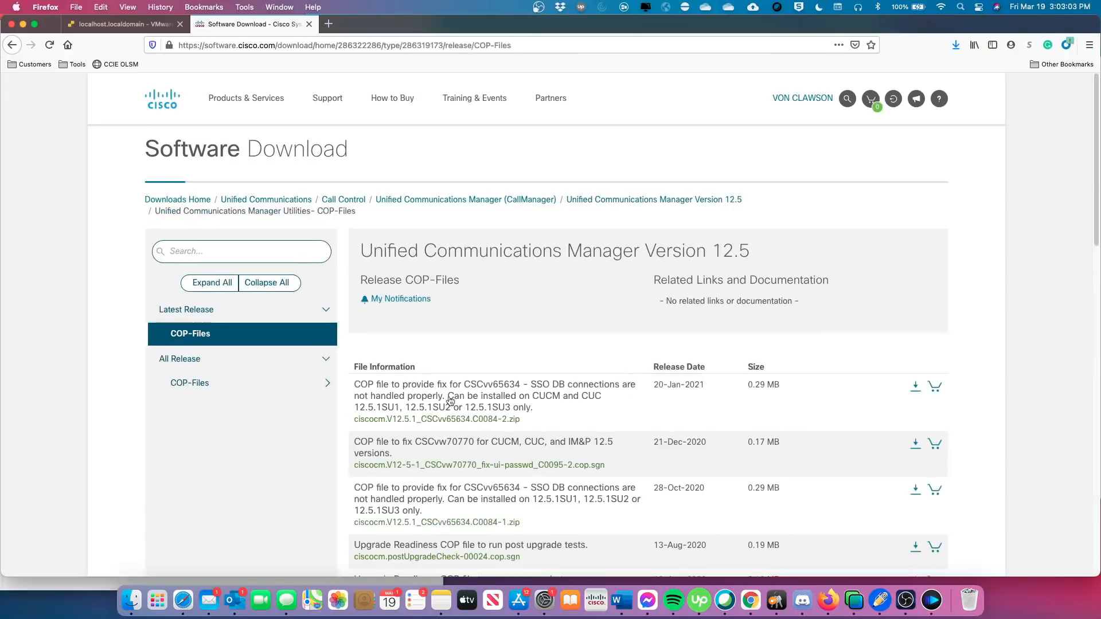
pyautogui.scroll(-5, 283, 422)
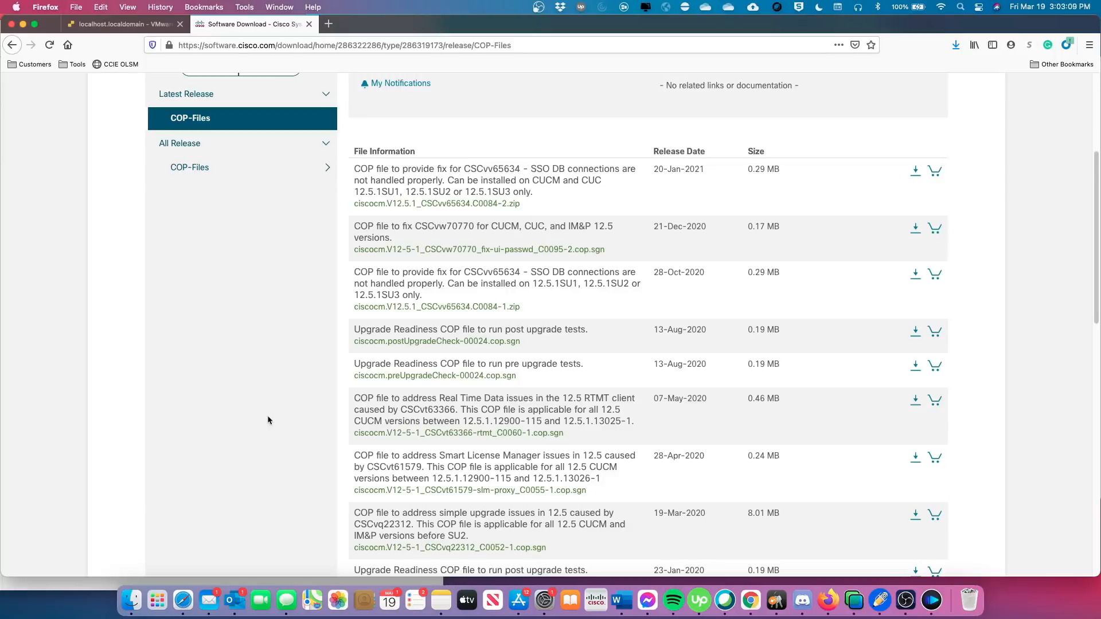
pyautogui.scroll(-1, 275, 408)
pyautogui.moveTo(362, 316)
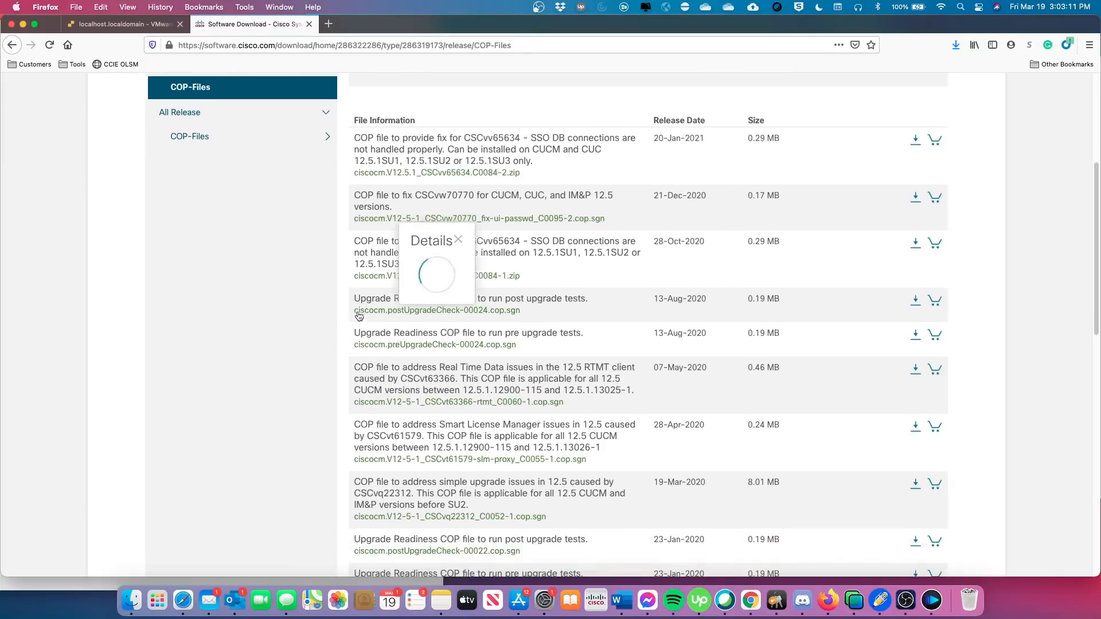
pyautogui.moveTo(397, 349)
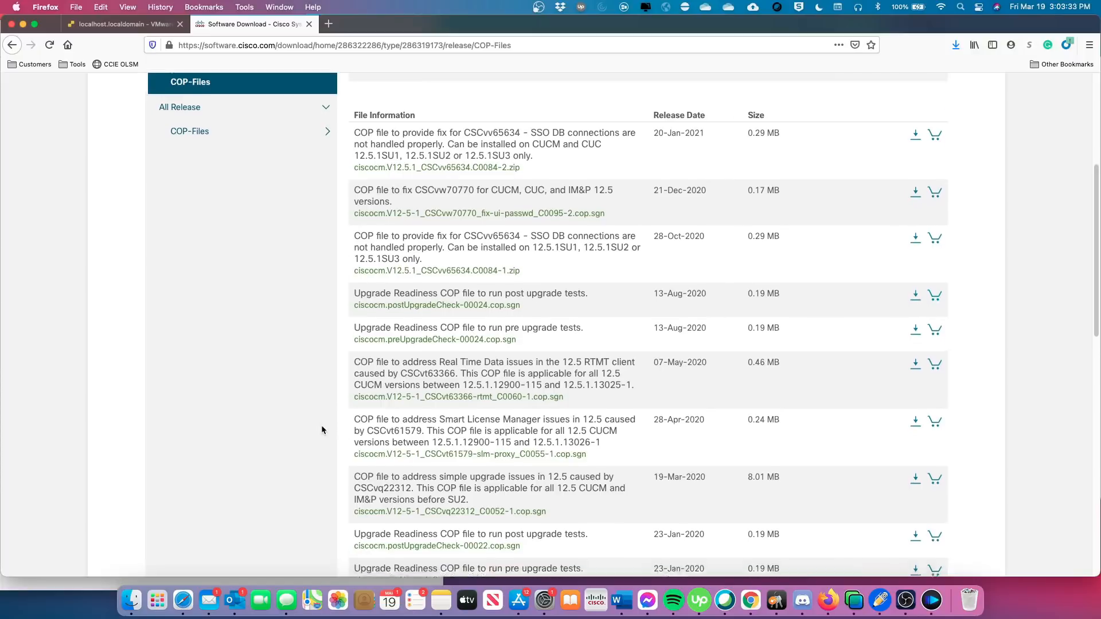
pyautogui.scroll(-5, 321, 428)
pyautogui.scroll(-8, 322, 429)
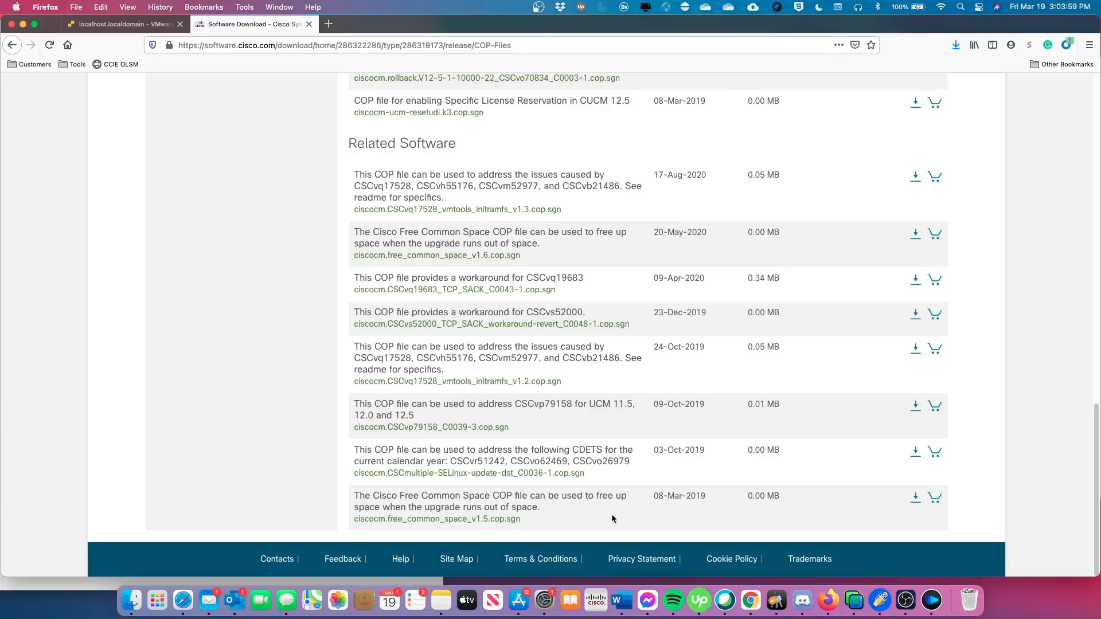
pyautogui.moveTo(583, 510)
pyautogui.scroll(20, 284, 368)
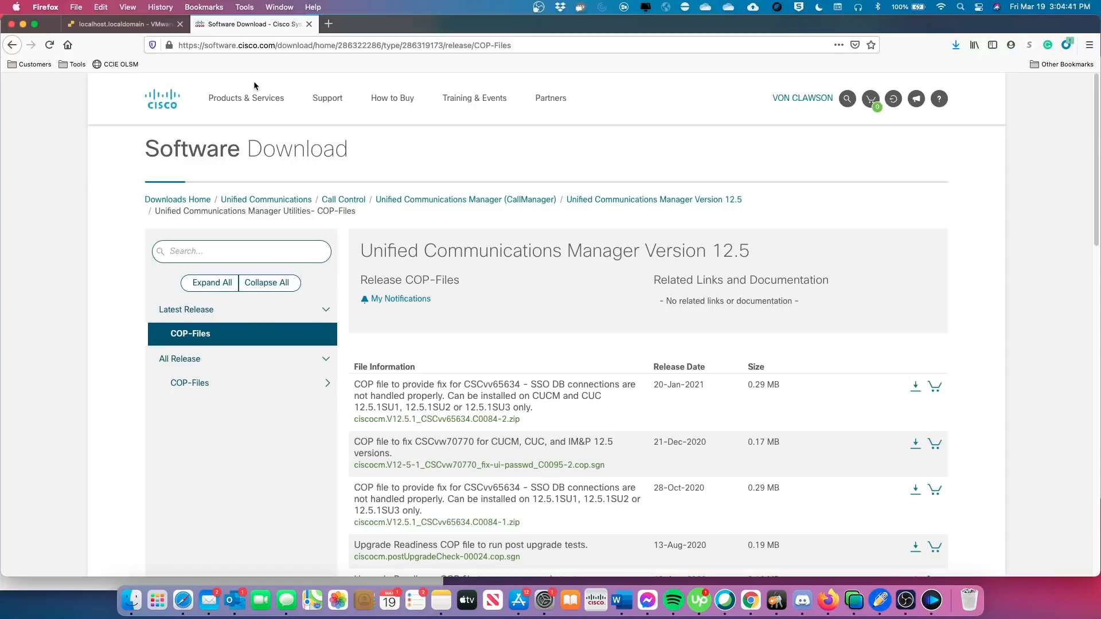
pyautogui.click(308, 24)
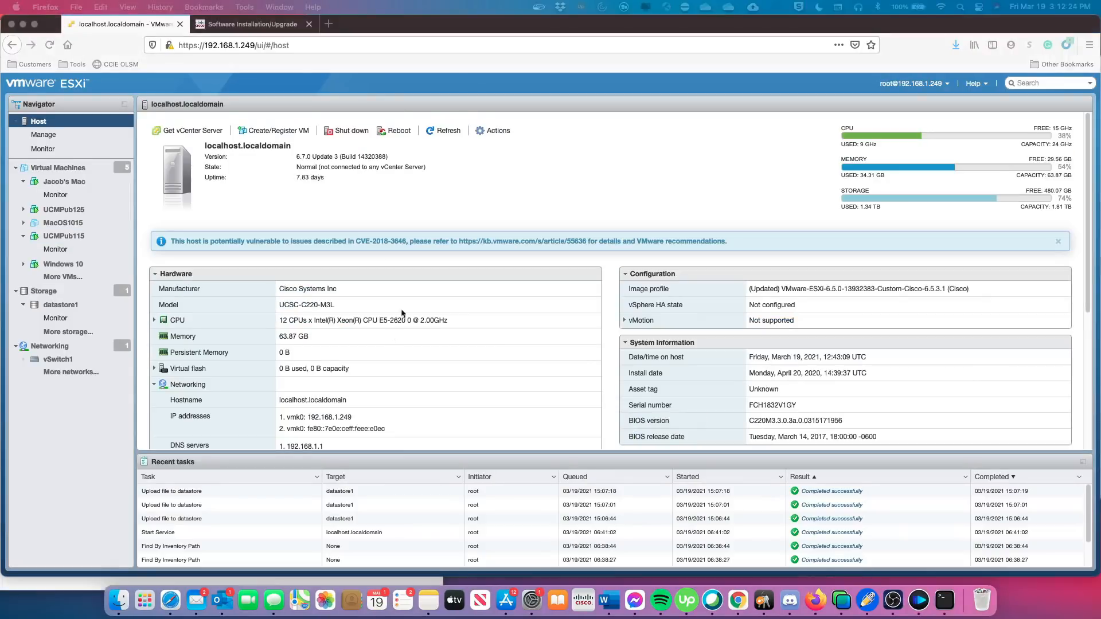
# Enable SSH on the ESXi host, then return to the Cisco upgrade status page.
pyautogui.click(368, 216)
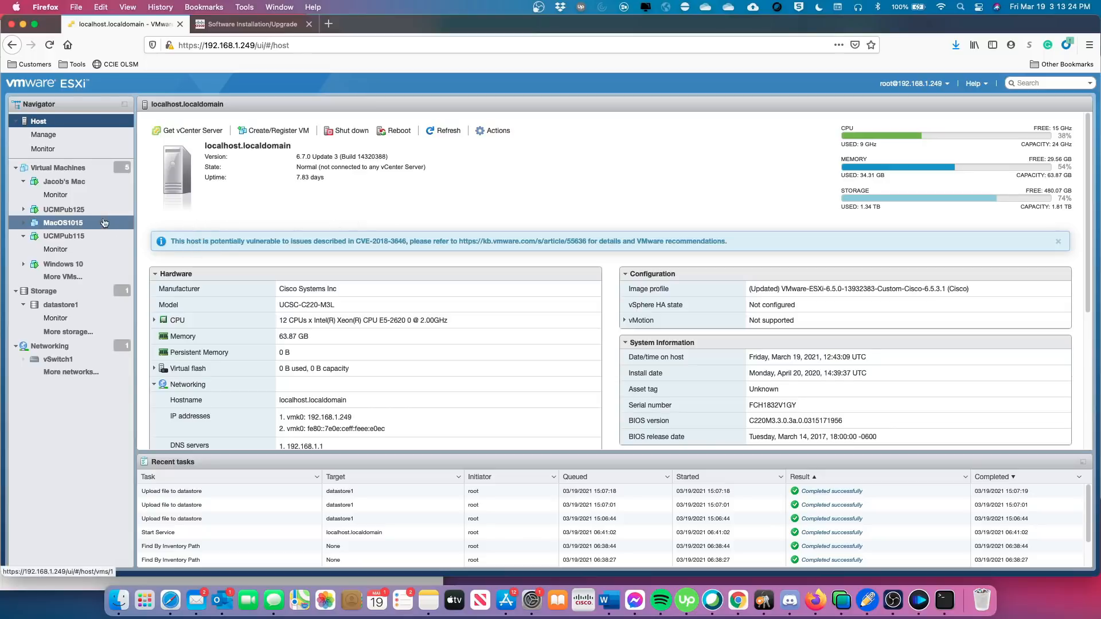
pyautogui.rightClick(60, 125)
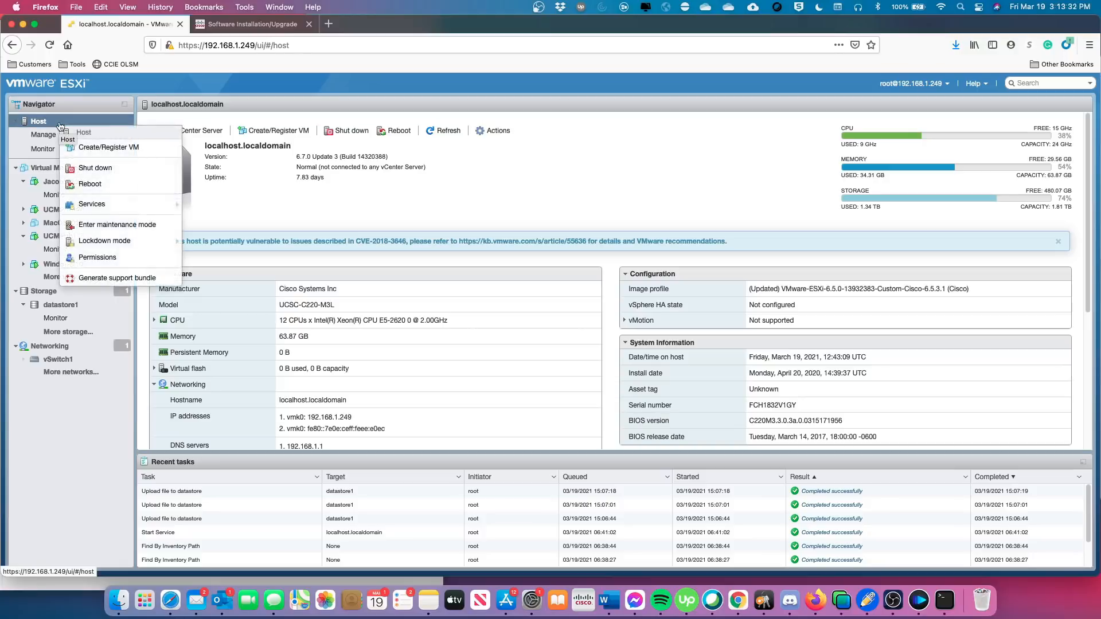
pyautogui.moveTo(105, 209)
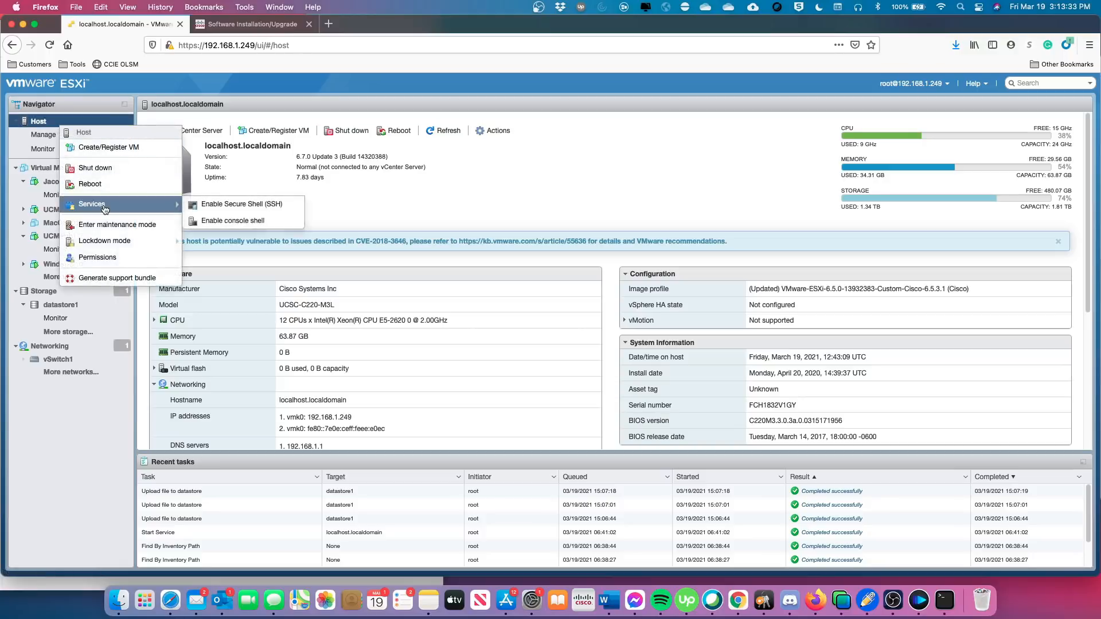
pyautogui.click(224, 209)
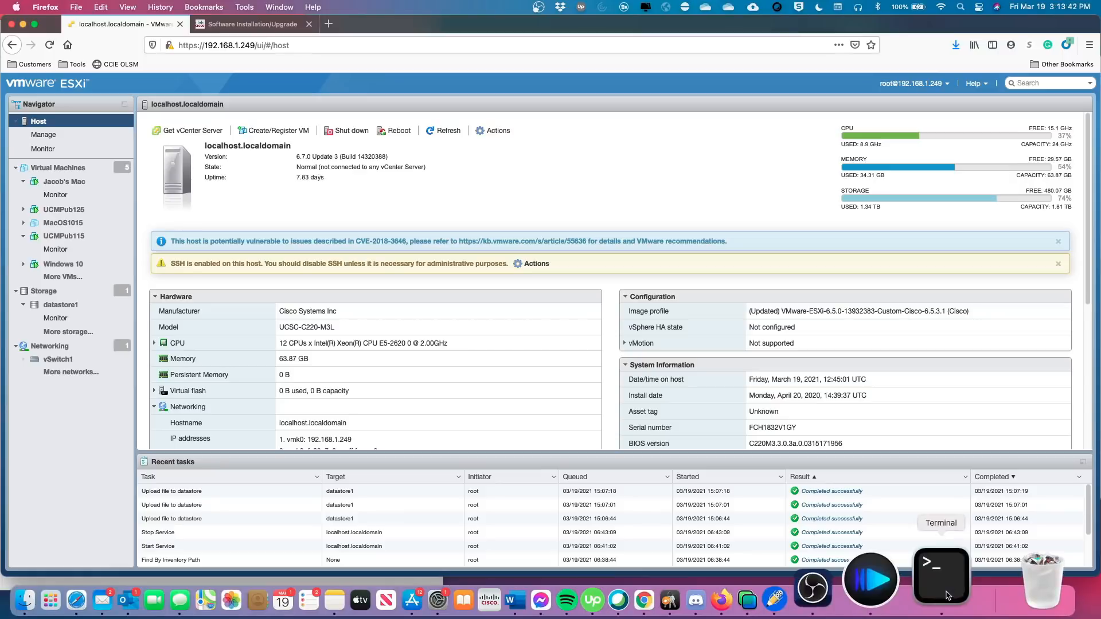
pyautogui.click(259, 23)
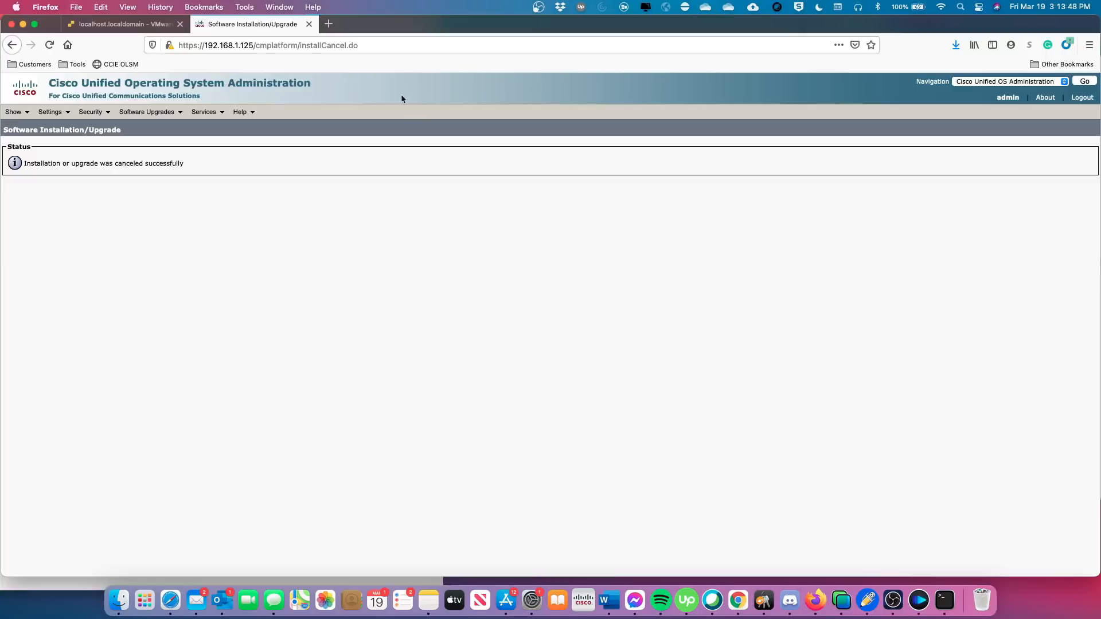
# Replace the upgrade status tab with the CUCM server at 192.168.1.125 and open Unified CM.
pyautogui.click(308, 24)
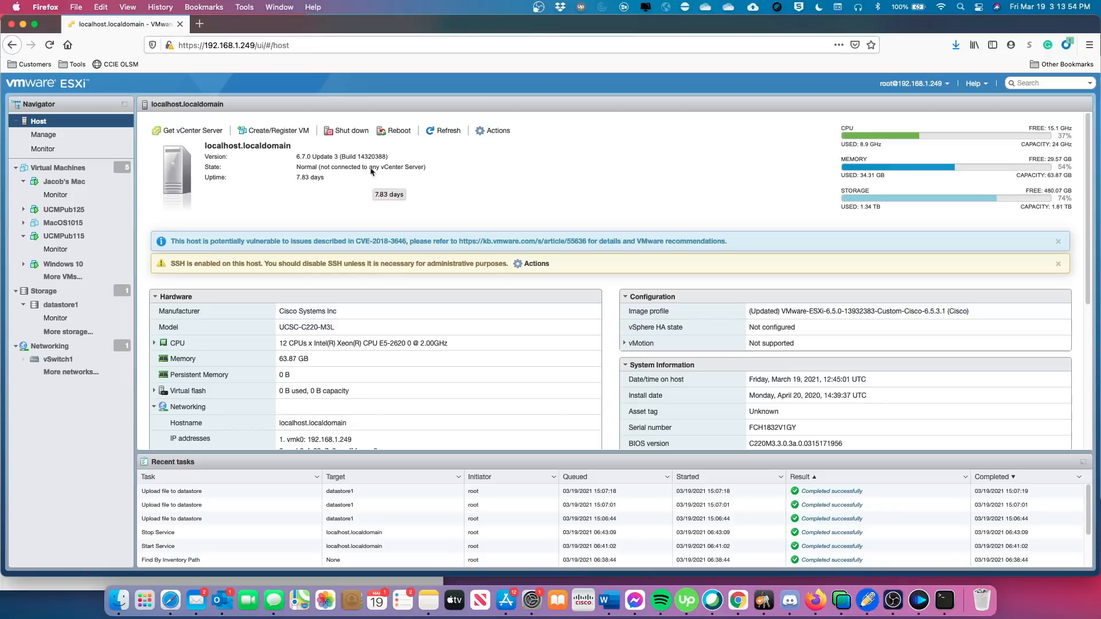
pyautogui.click(200, 23)
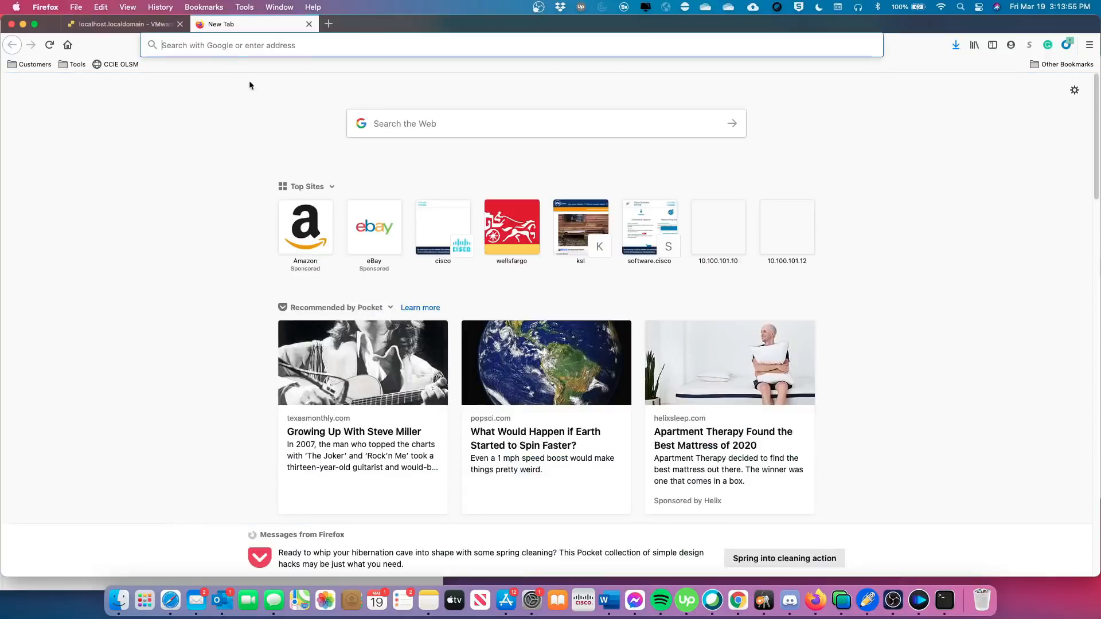
pyautogui.click(234, 46)
pyautogui.write('192')
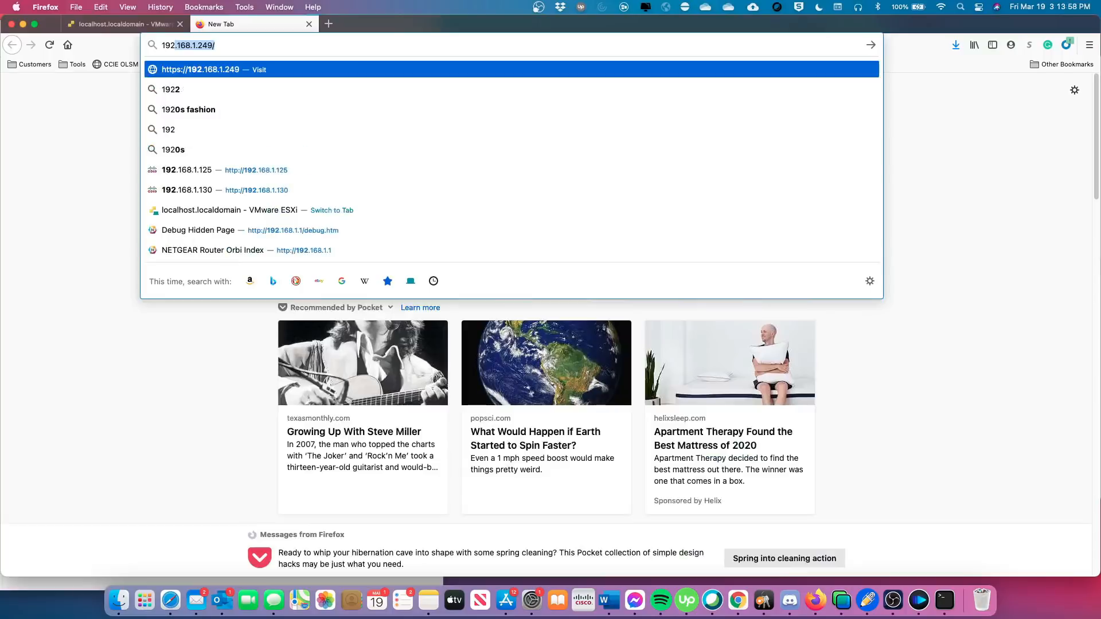
pyautogui.write('.168.')
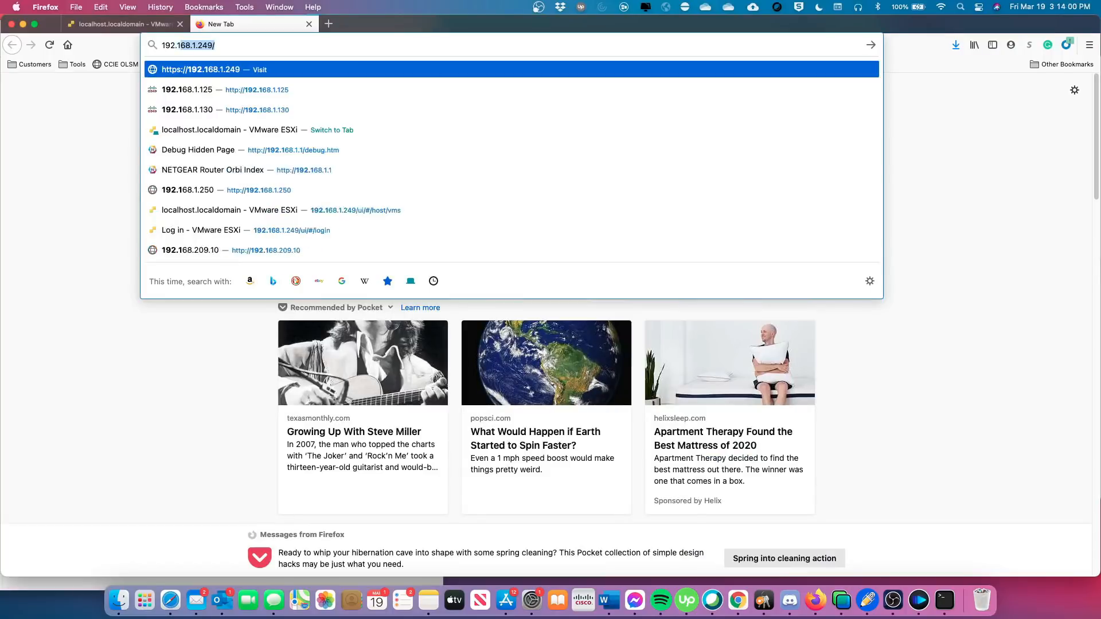
pyautogui.write('1.')
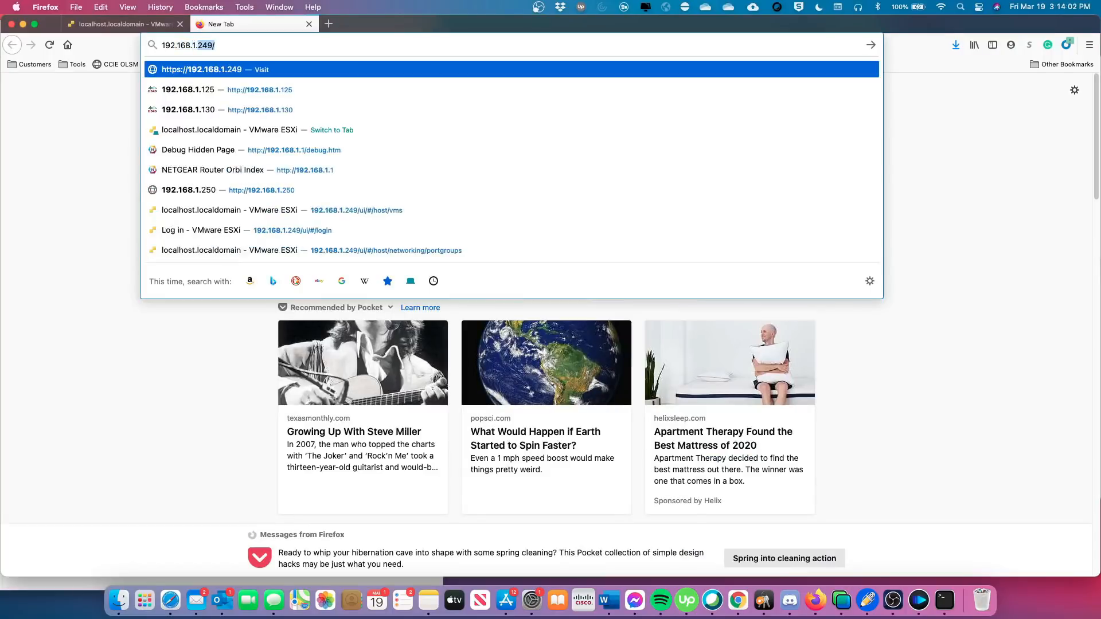
pyautogui.write('125')
pyautogui.press('Return')
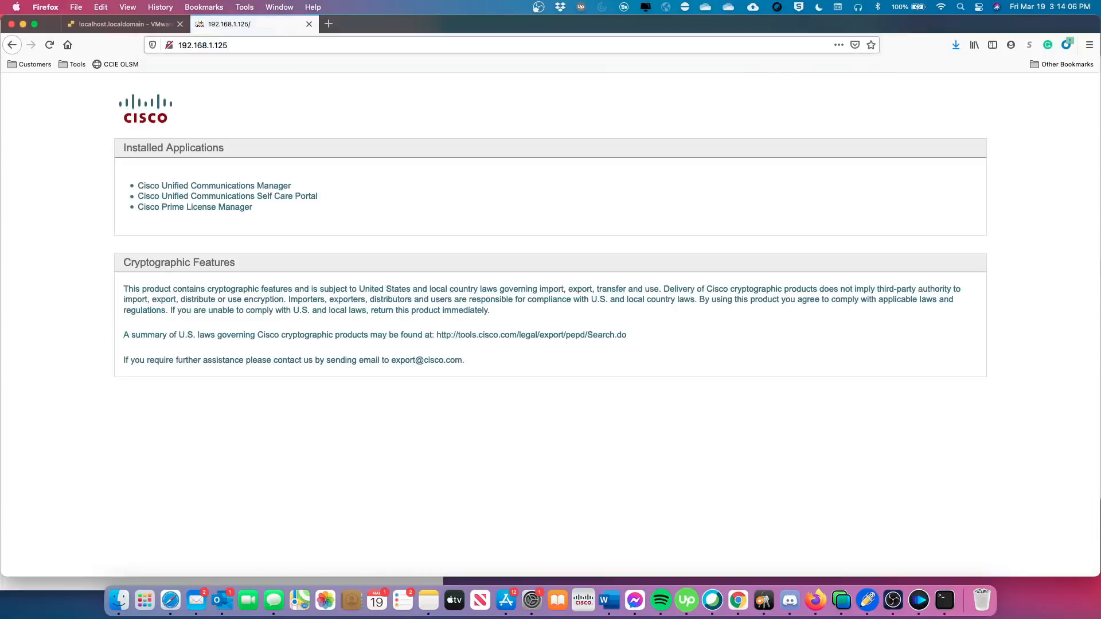
pyautogui.click(217, 187)
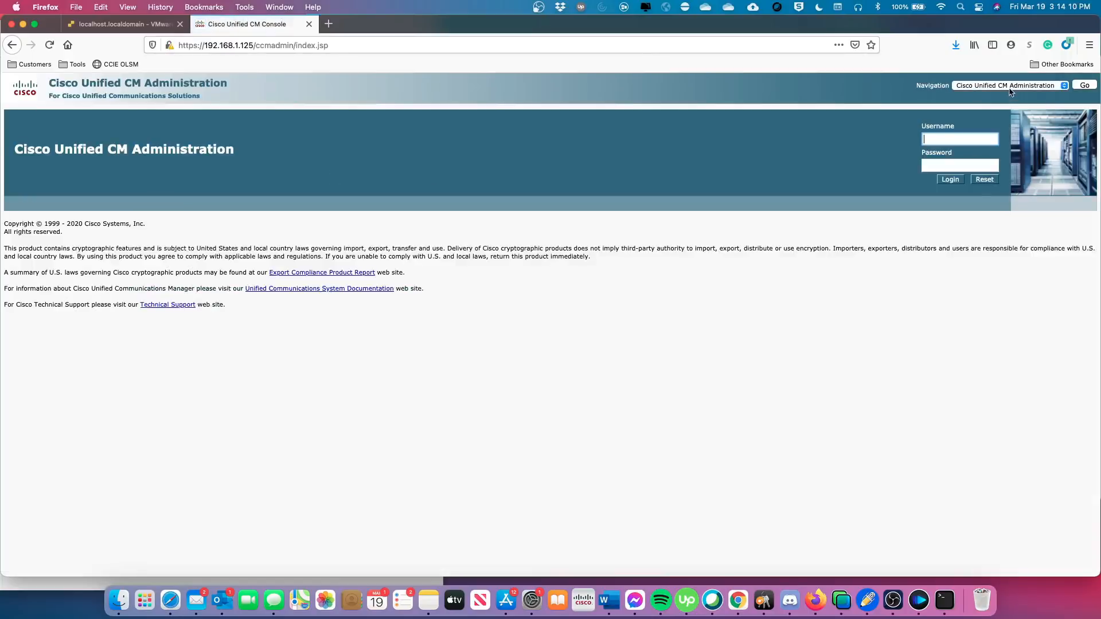
# Switch to Cisco Unified OS Administration and log in as admin without saving the login.
pyautogui.click(1009, 86)
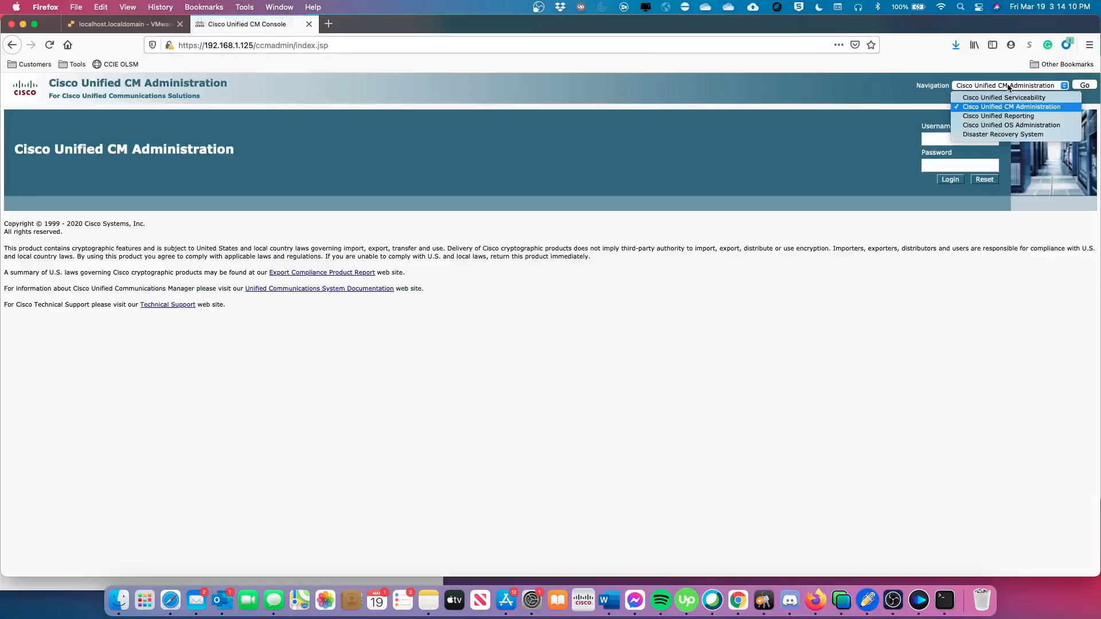
pyautogui.click(1011, 125)
pyautogui.click(1084, 86)
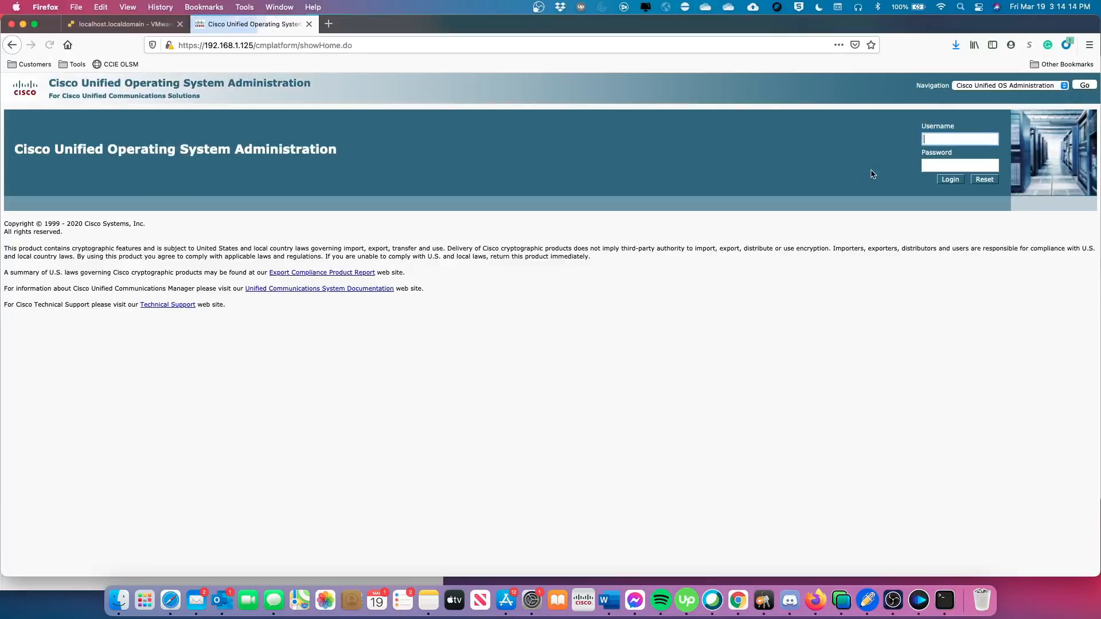
pyautogui.click(938, 140)
pyautogui.write('admin')
pyautogui.press('Tab')
pyautogui.write('••')
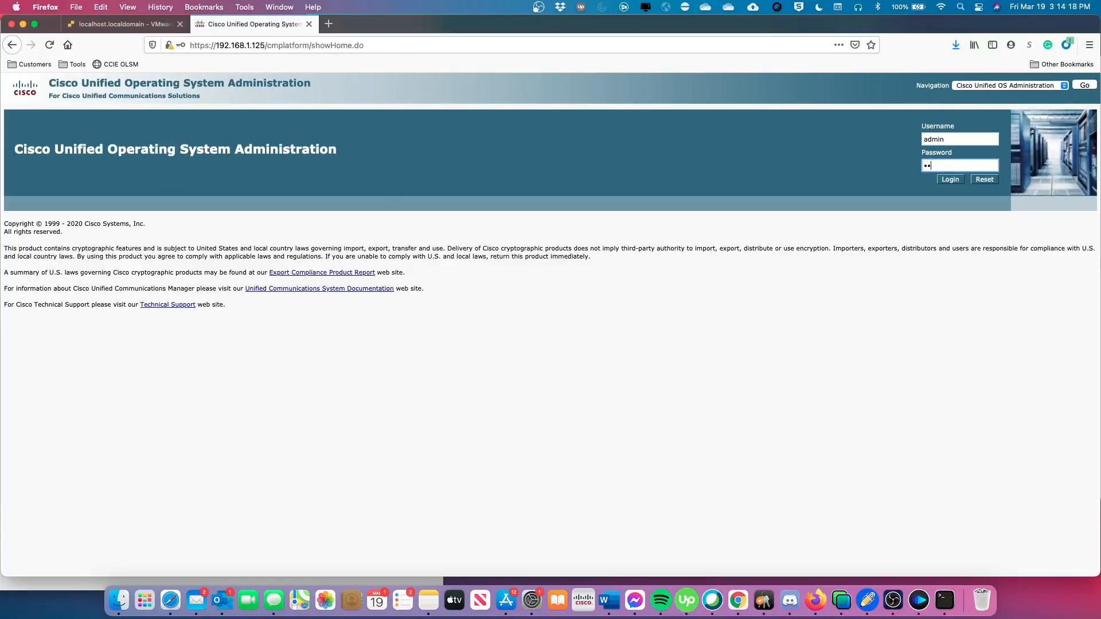
pyautogui.write('••••••')
pyautogui.press('Return')
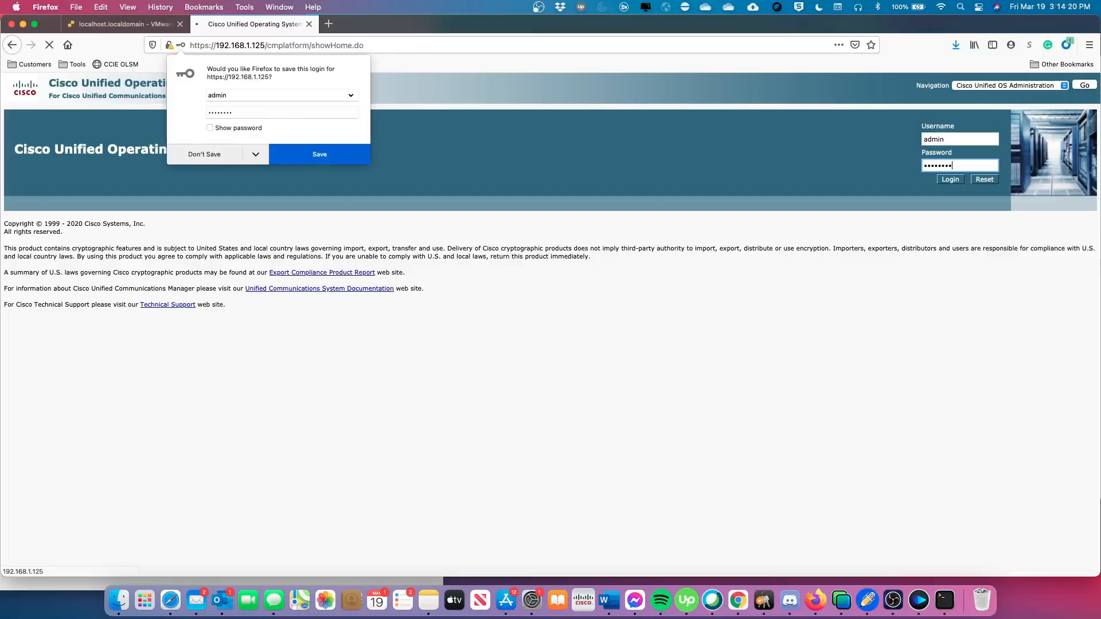
pyautogui.click(204, 154)
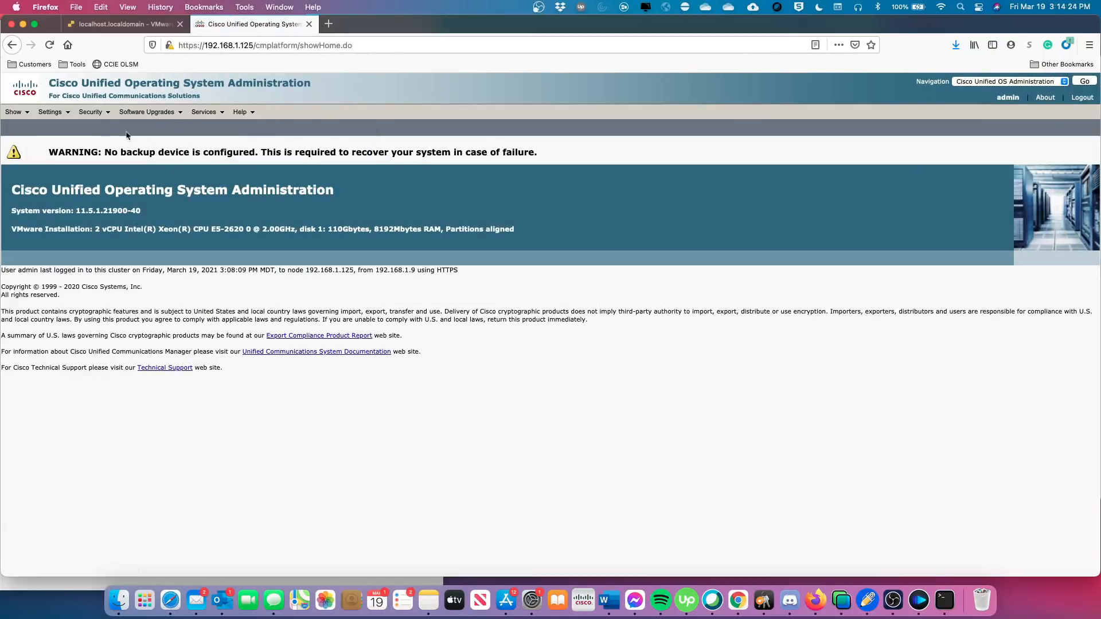
# Open Software Upgrades > Install/Upgrade and set the source to Remote Filesystem.
pyautogui.moveTo(137, 116)
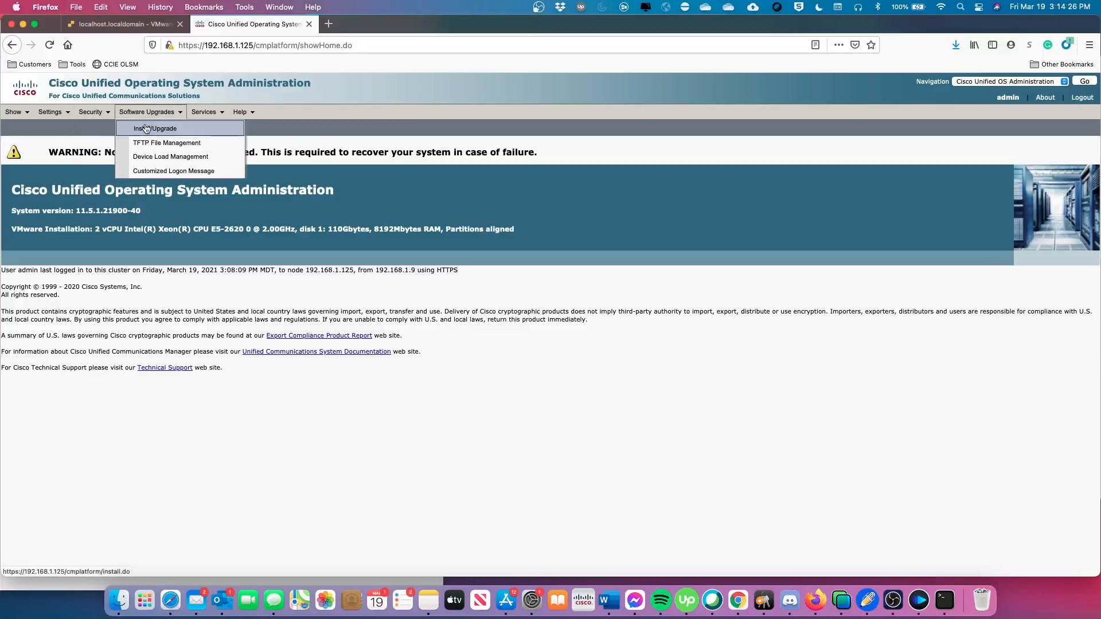
pyautogui.click(152, 128)
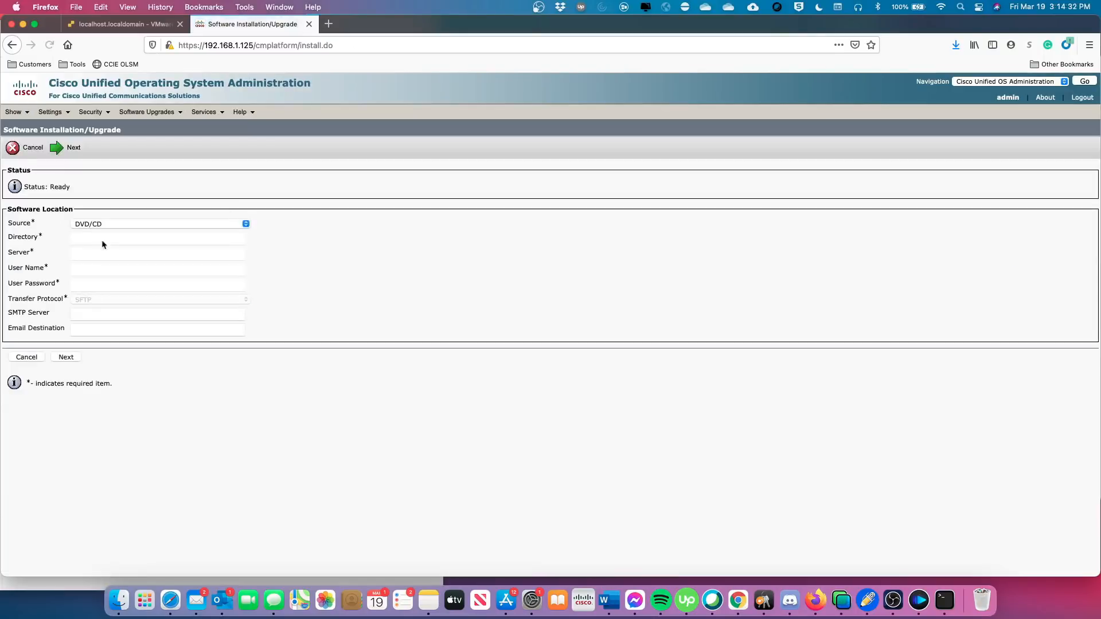
pyautogui.click(101, 225)
pyautogui.click(102, 228)
pyautogui.click(101, 227)
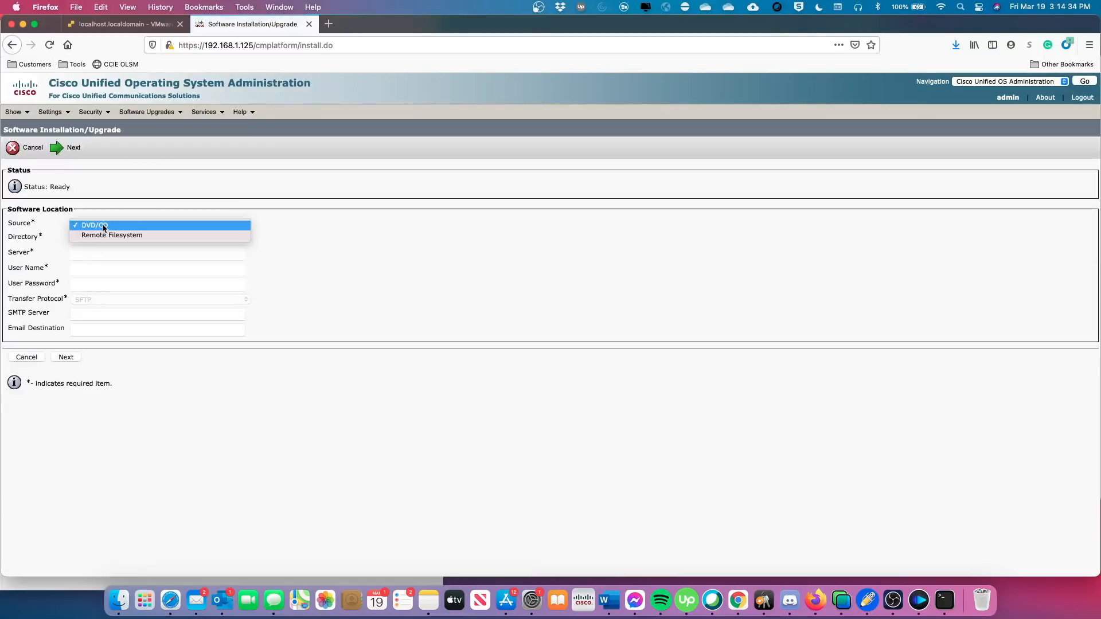
pyautogui.click(110, 235)
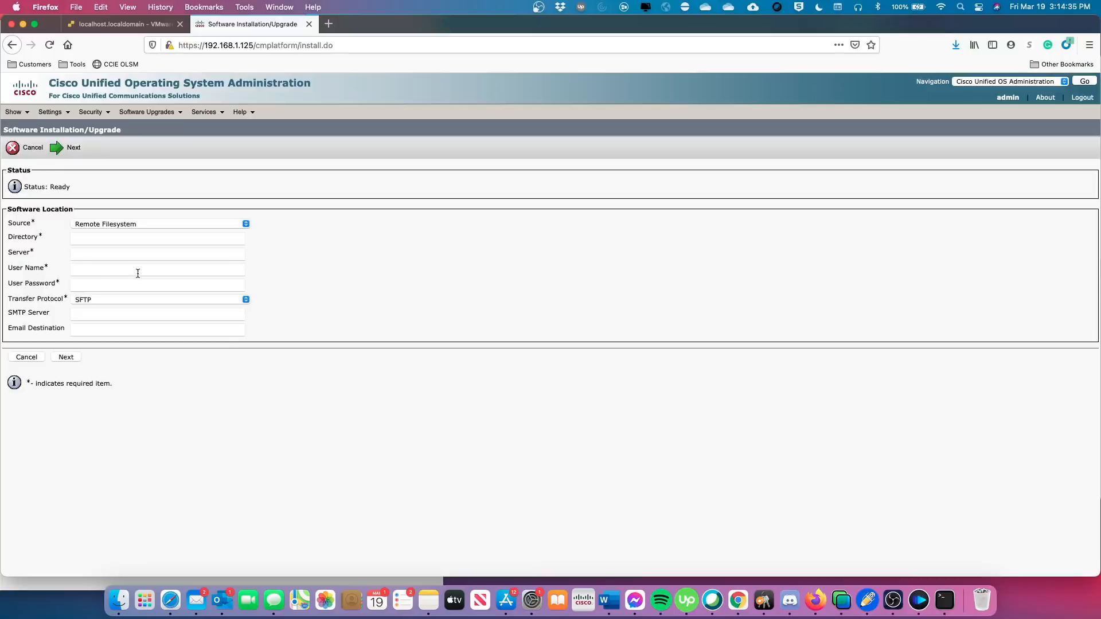
# Fill in directory /, server 192.168.1.249, user name root and the password.
pyautogui.click(94, 238)
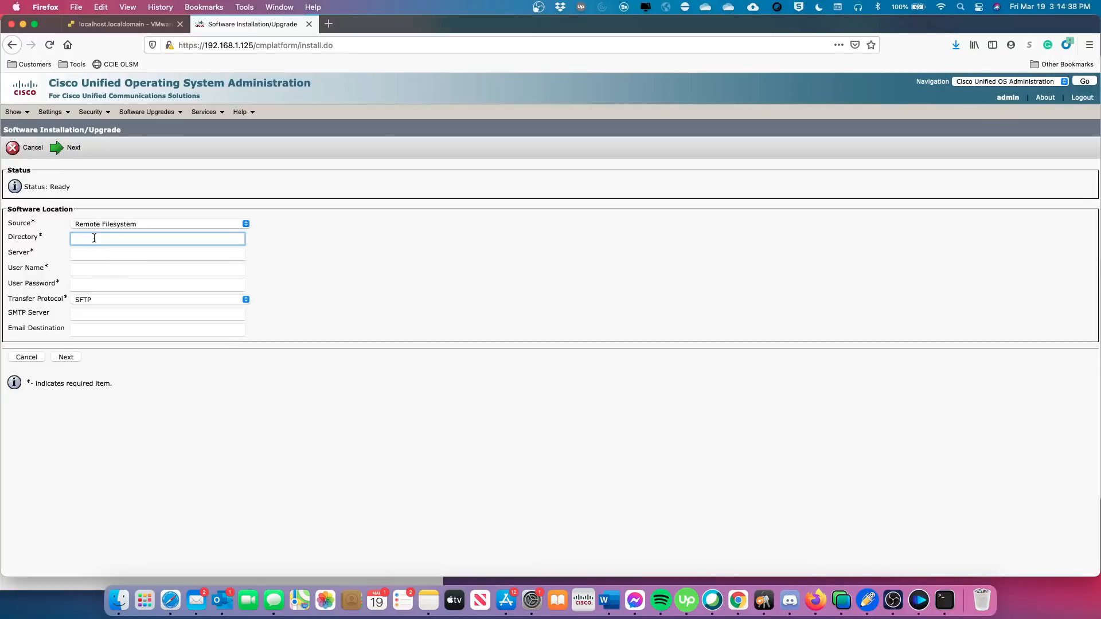
pyautogui.write('/')
pyautogui.click(102, 257)
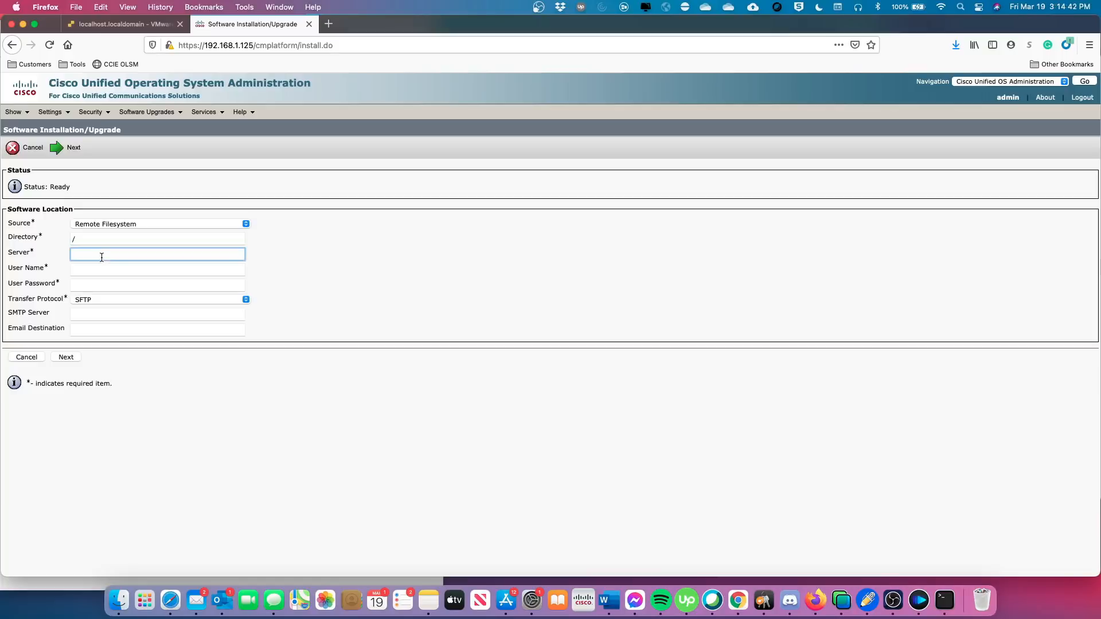
pyautogui.write('192.168.1.249')
pyautogui.click(97, 268)
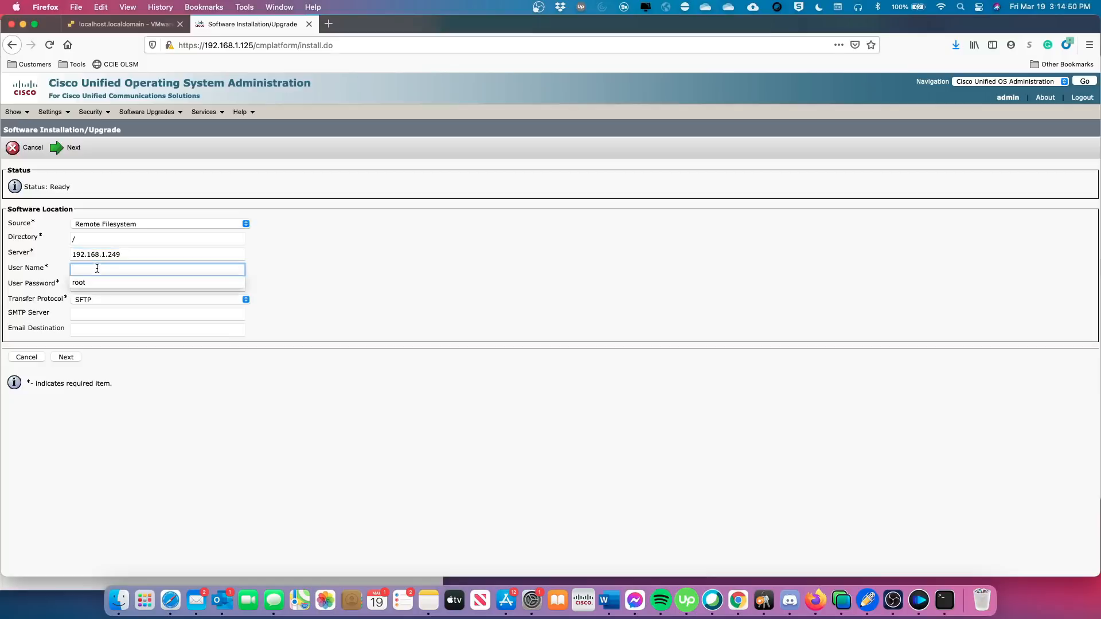
pyautogui.click(91, 281)
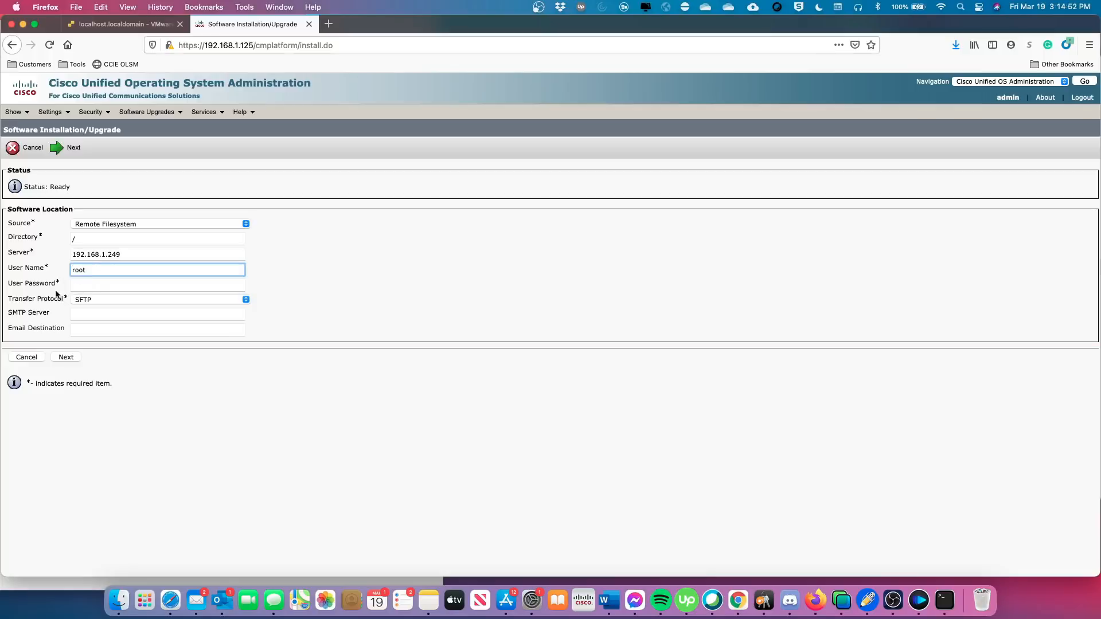
pyautogui.click(96, 286)
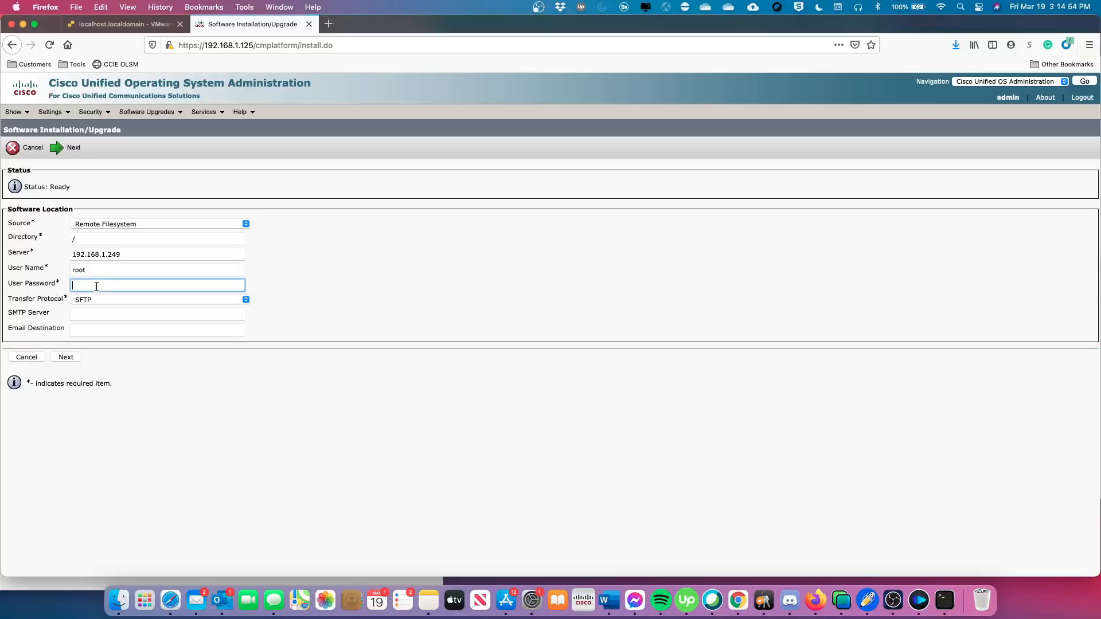
pyautogui.write('*****')
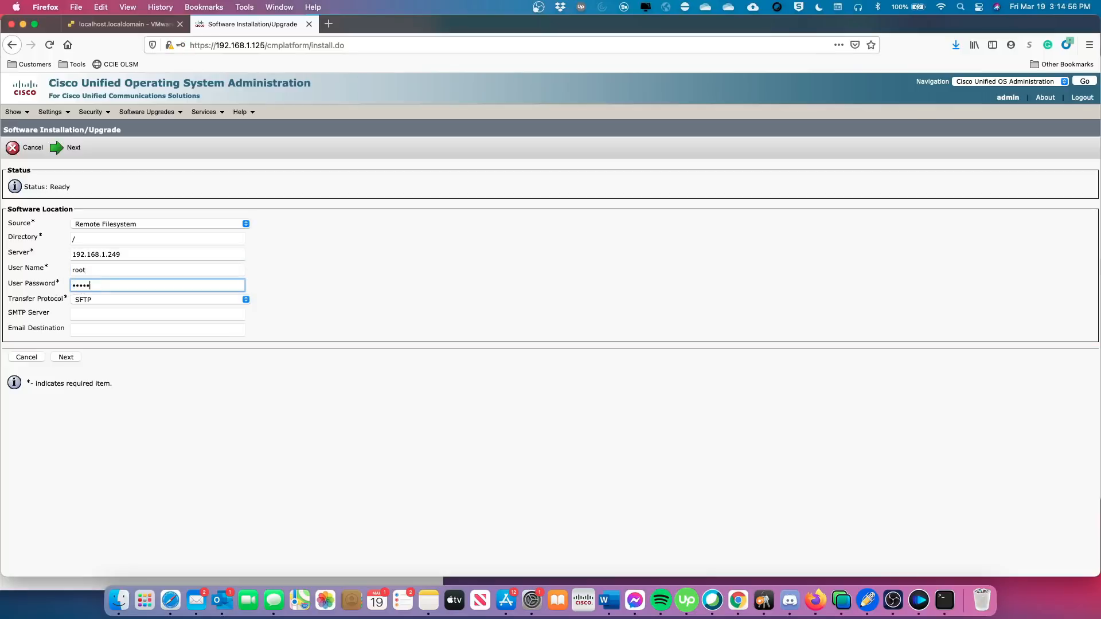
pyautogui.write('***')
# In Terminal, SSH as root to 192.168.1.249 and enter the password.
pyautogui.click(942, 576)
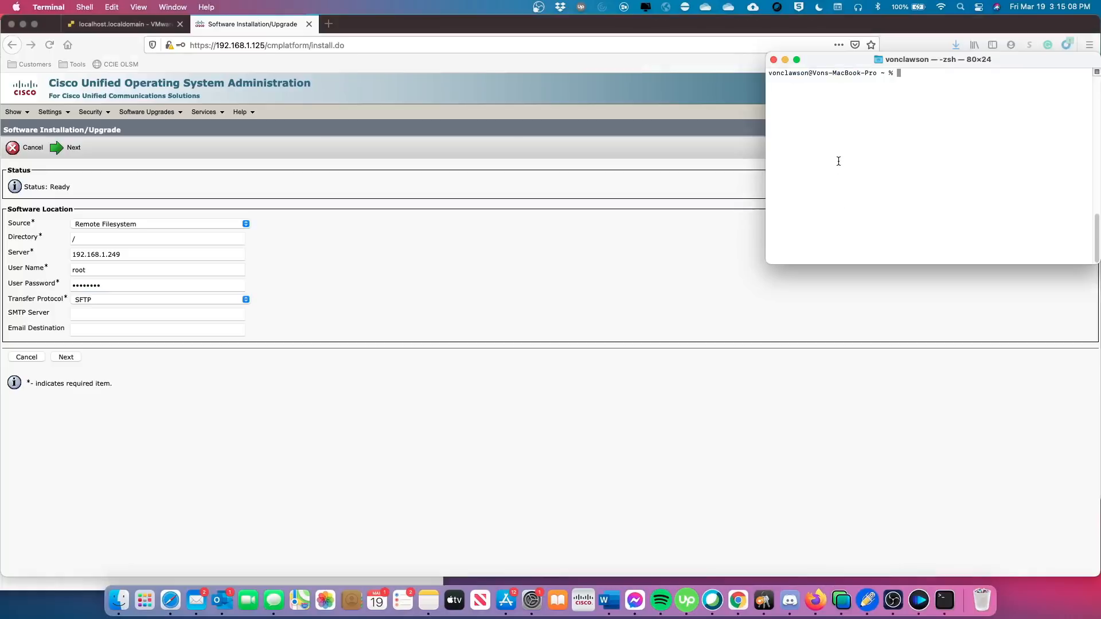
pyautogui.write('ssh root@192.168.1.249')
pyautogui.press('Return')
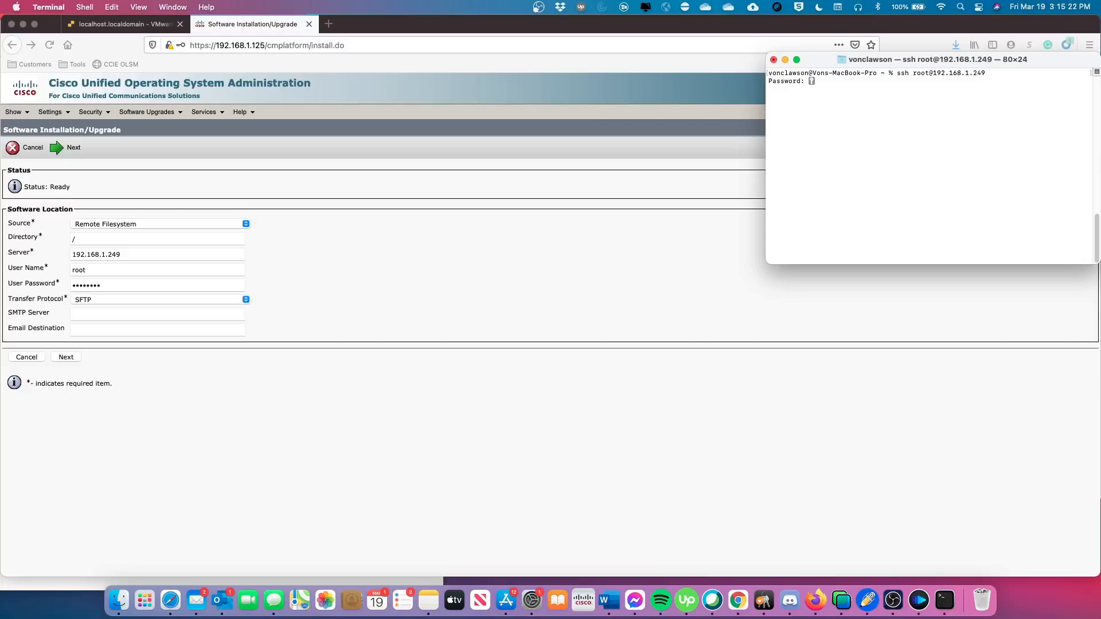
pyautogui.press('Return')
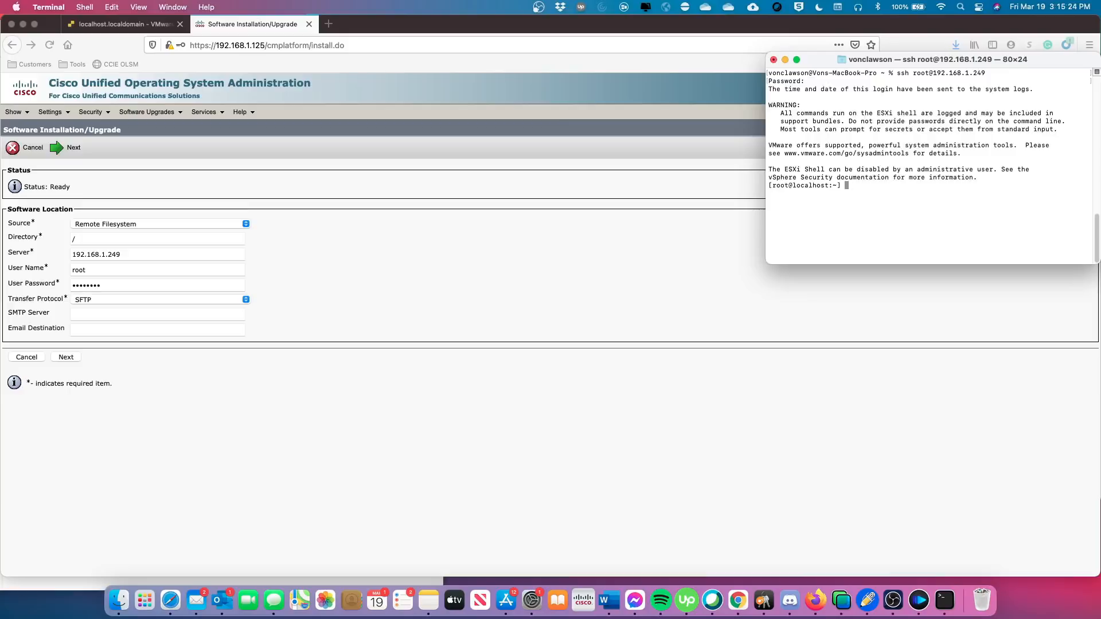
# List the ESXi root directory and change into vmfs.
pyautogui.write('ls')
pyautogui.press('Return')
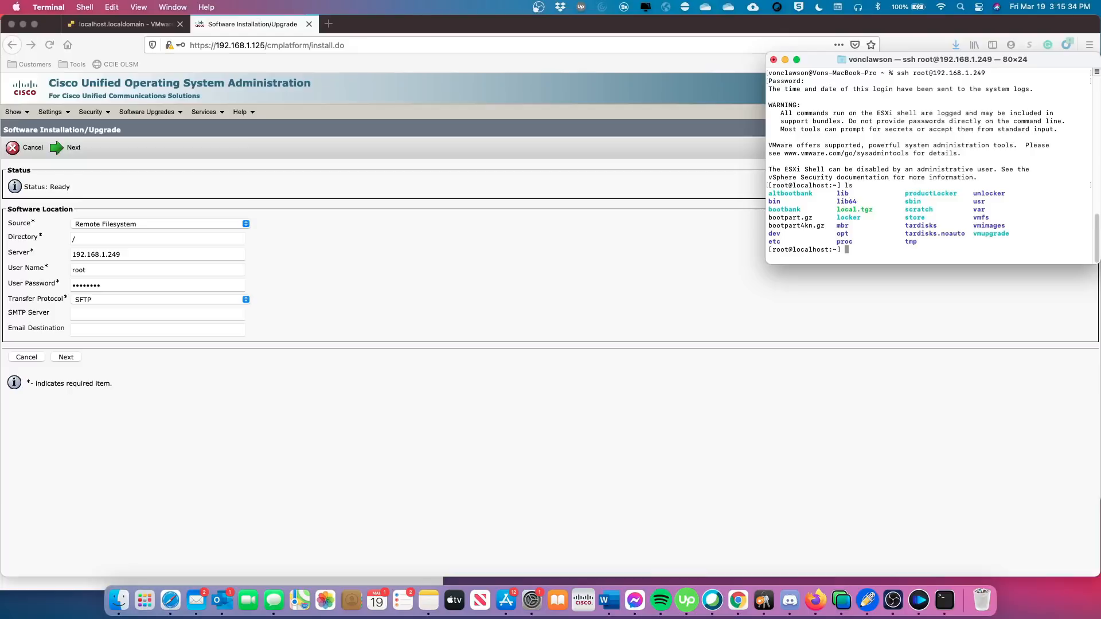
pyautogui.write('cd vmfs')
pyautogui.press('Return')
# Start the Directory path with /vmfs/ and browse into /vmfs/volumes in the ESXi shell.
pyautogui.click(96, 239)
pyautogui.click(96, 239)
pyautogui.write('/')
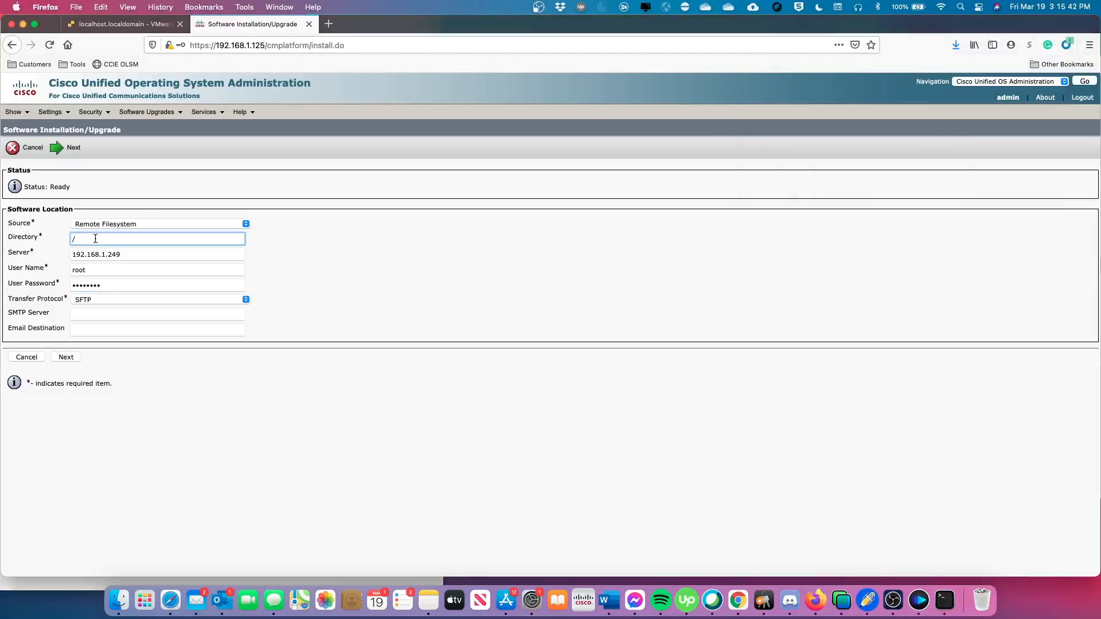
pyautogui.write('vmfs/')
pyautogui.moveTo(1100, 618)
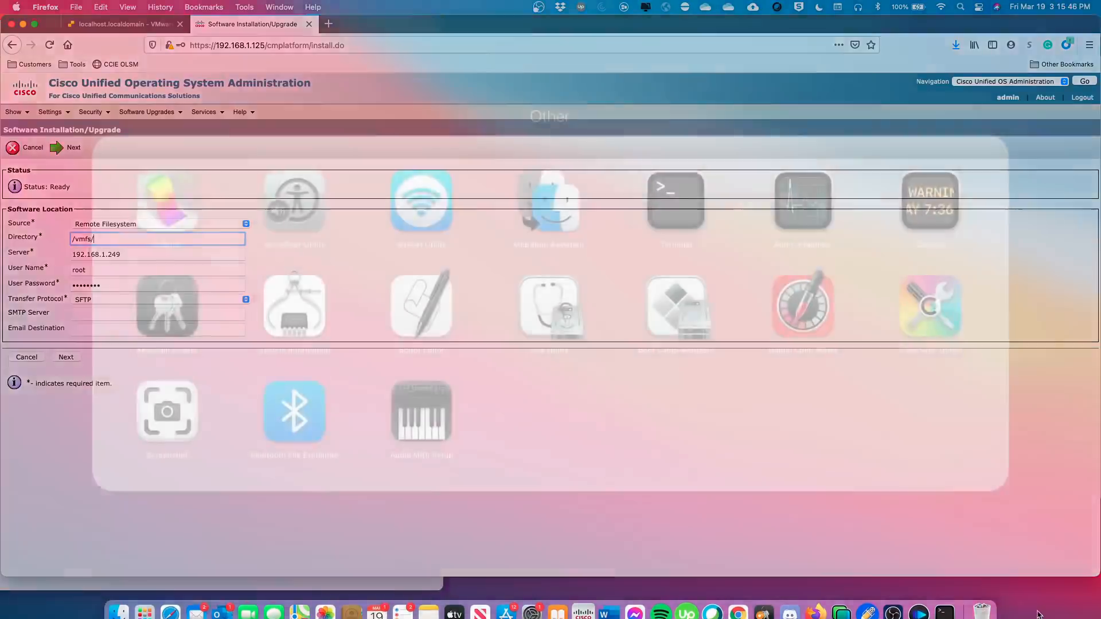
pyautogui.click(939, 549)
pyautogui.click(943, 600)
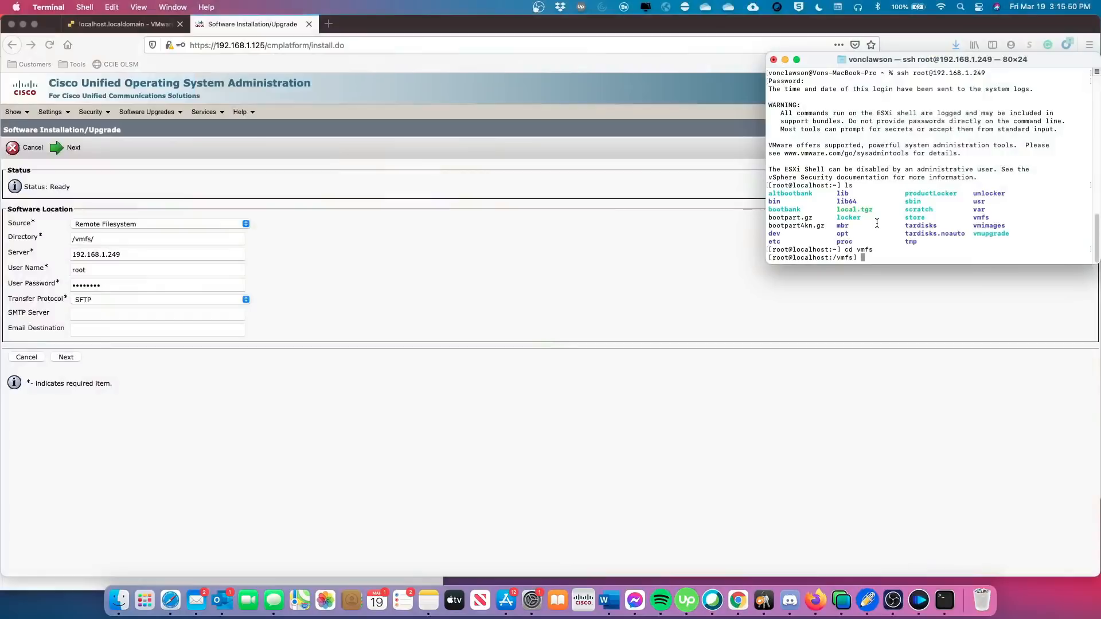
pyautogui.write('ls')
pyautogui.press('Return')
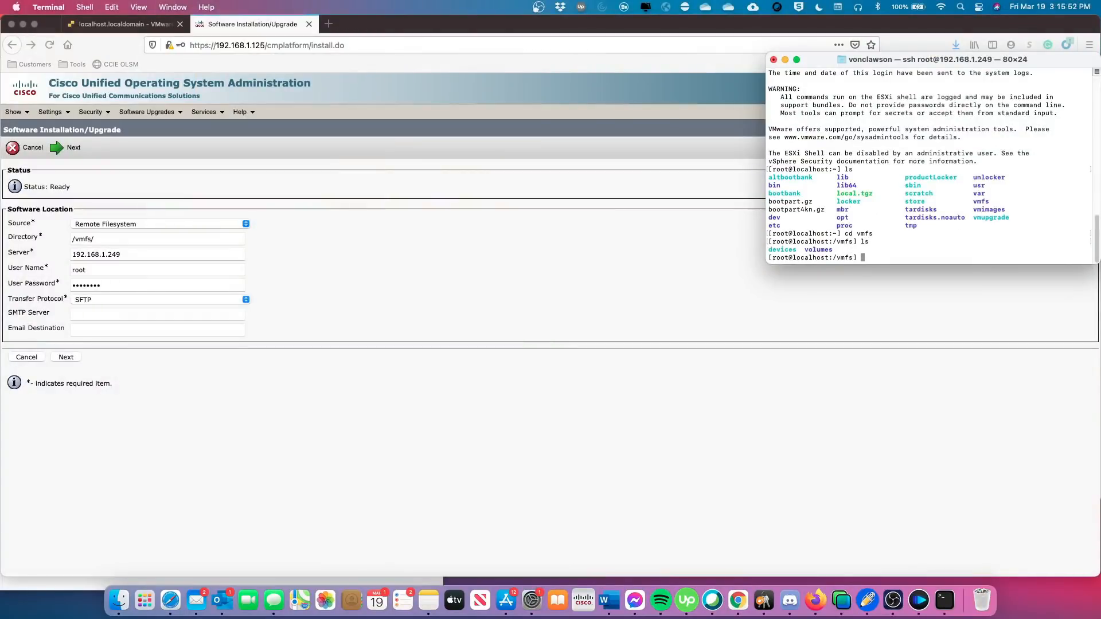
pyautogui.write('cd volumes')
pyautogui.press('Return')
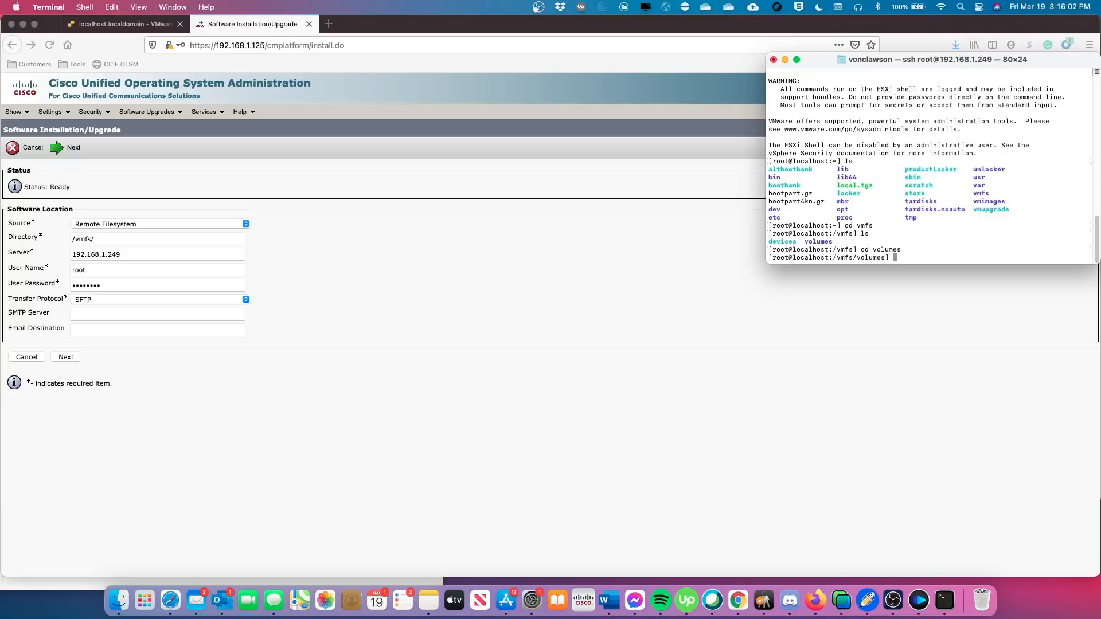
# Extend the Directory path with volumes and datastore1, copied from the volume listing.
pyautogui.click(104, 237)
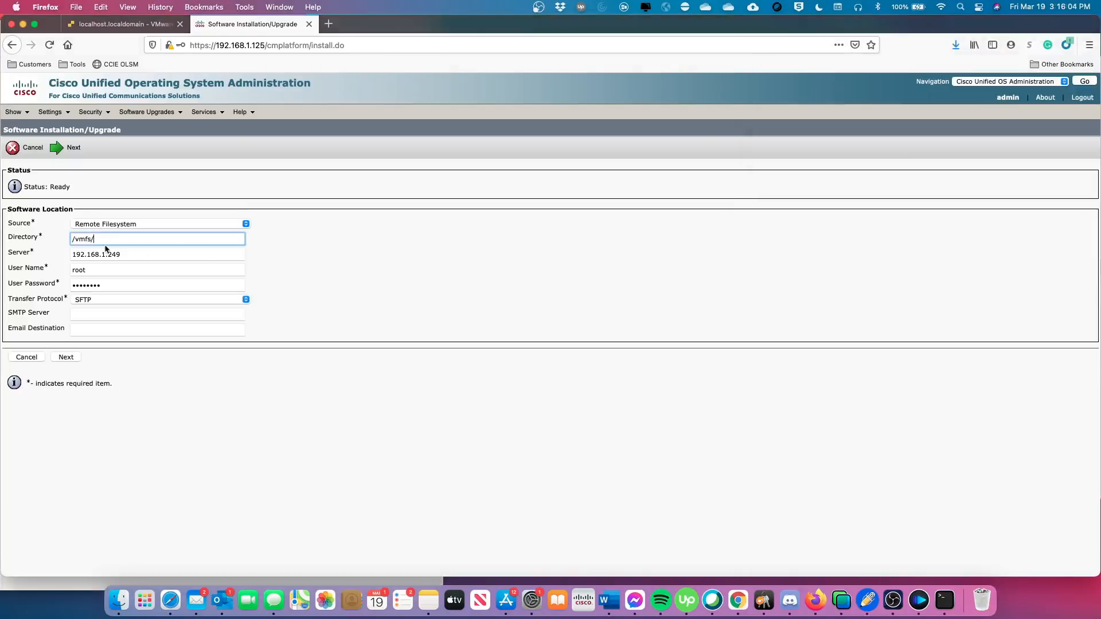
pyautogui.write('volumes/')
pyautogui.click(945, 601)
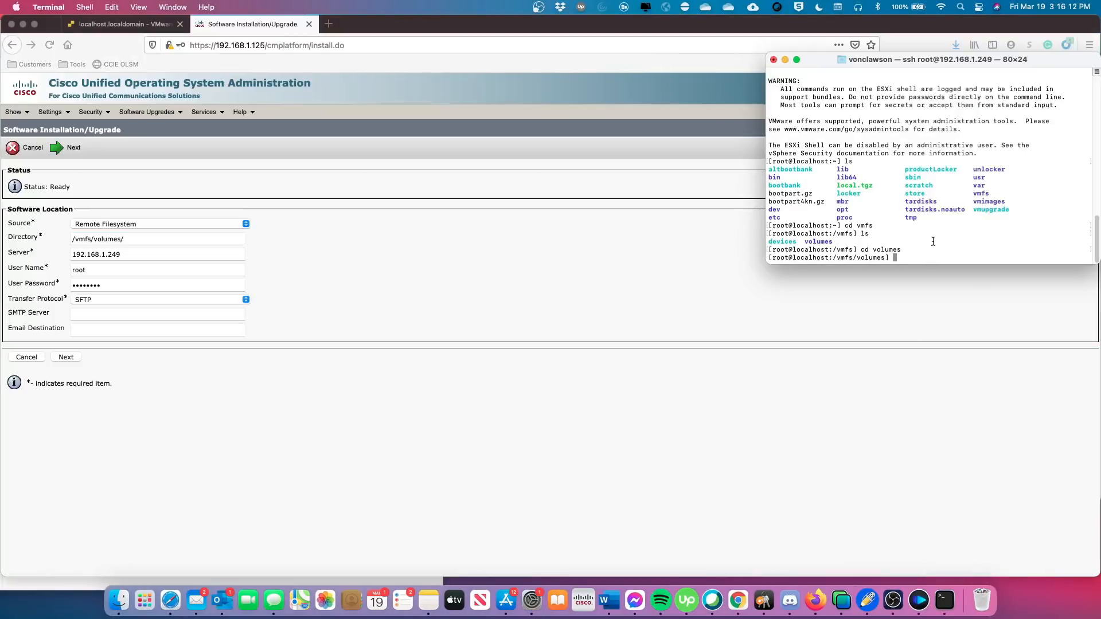
pyautogui.write('ls')
pyautogui.press('Return')
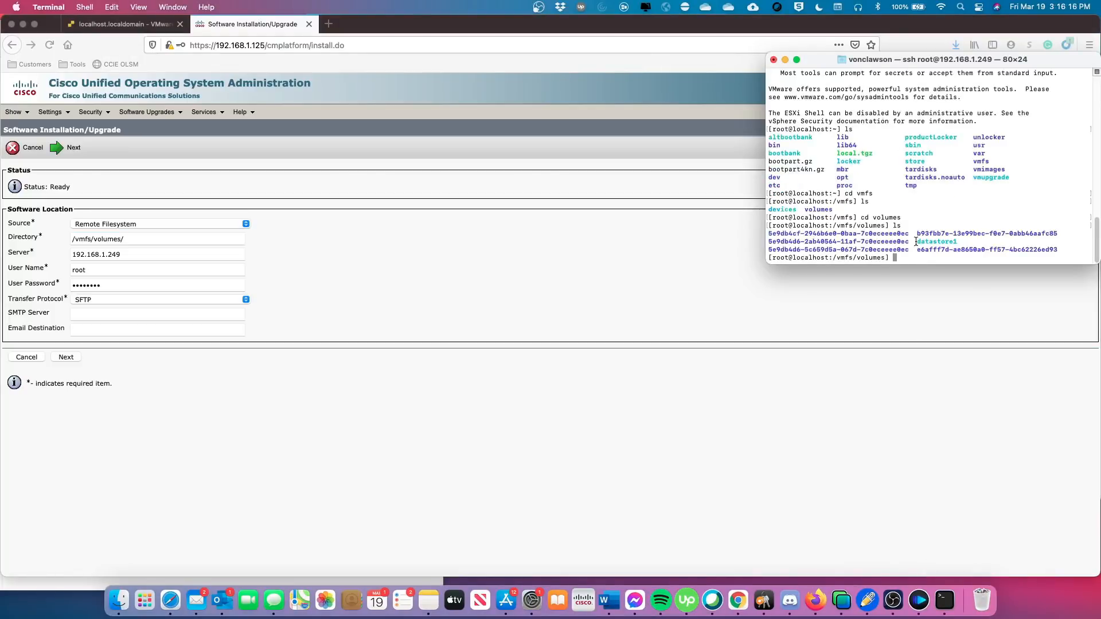
pyautogui.moveTo(967, 243); pyautogui.dragTo(916, 242)
pyautogui.click(138, 237)
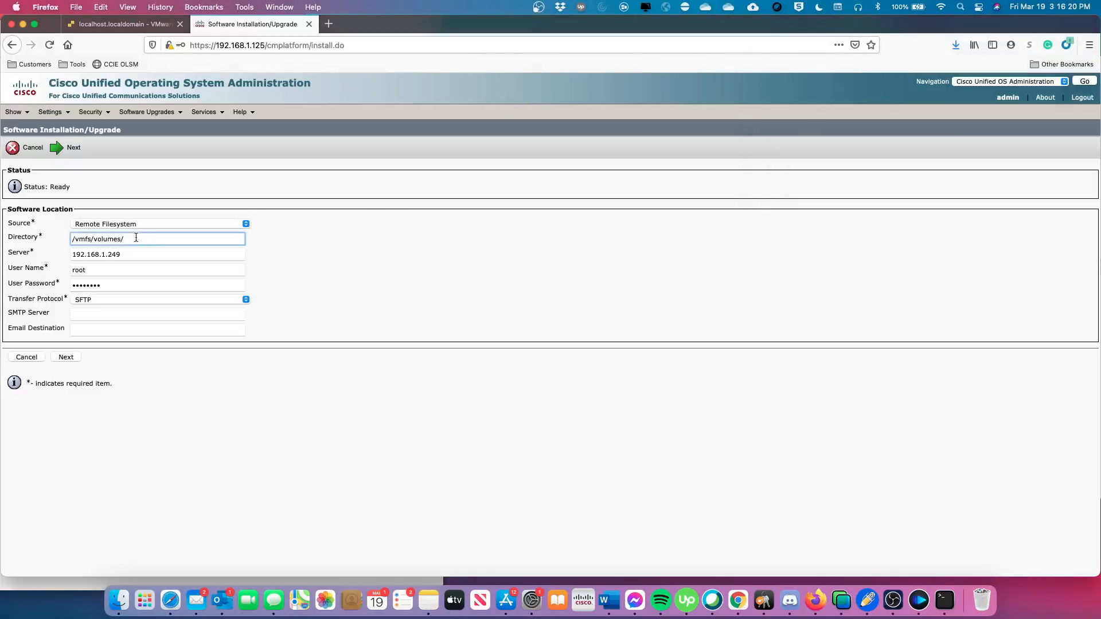
pyautogui.write('datastore1/')
# Browse into datastore1, append the ISO folder to make /vmfs/volumes/datastore1/ISO, and submit.
pyautogui.click(945, 603)
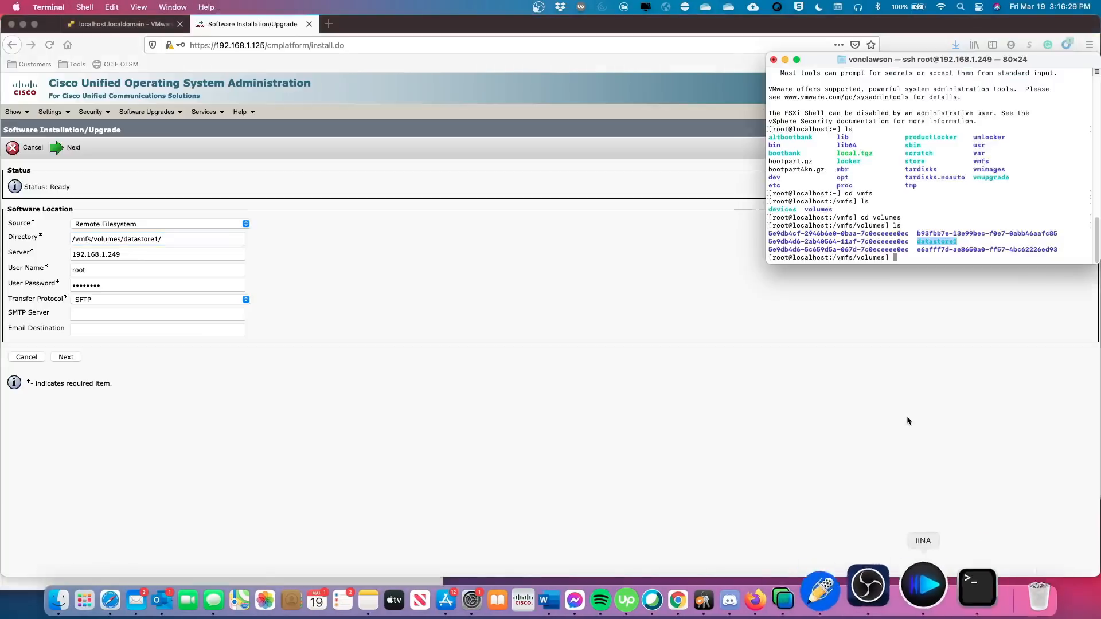
pyautogui.click(917, 255)
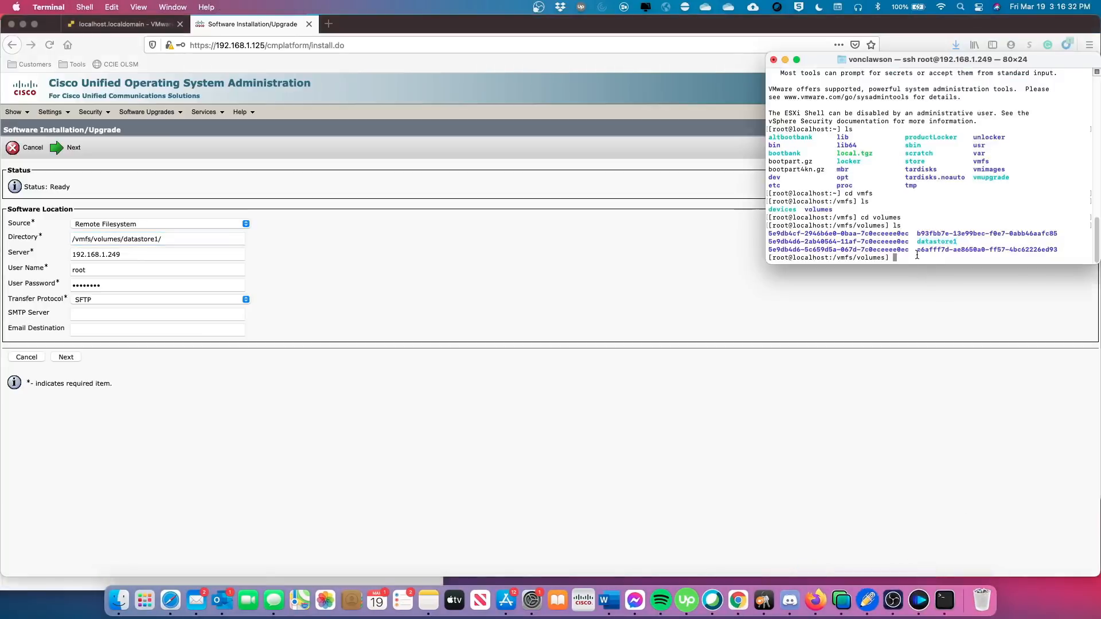
pyautogui.write('ls')
pyautogui.press('Return')
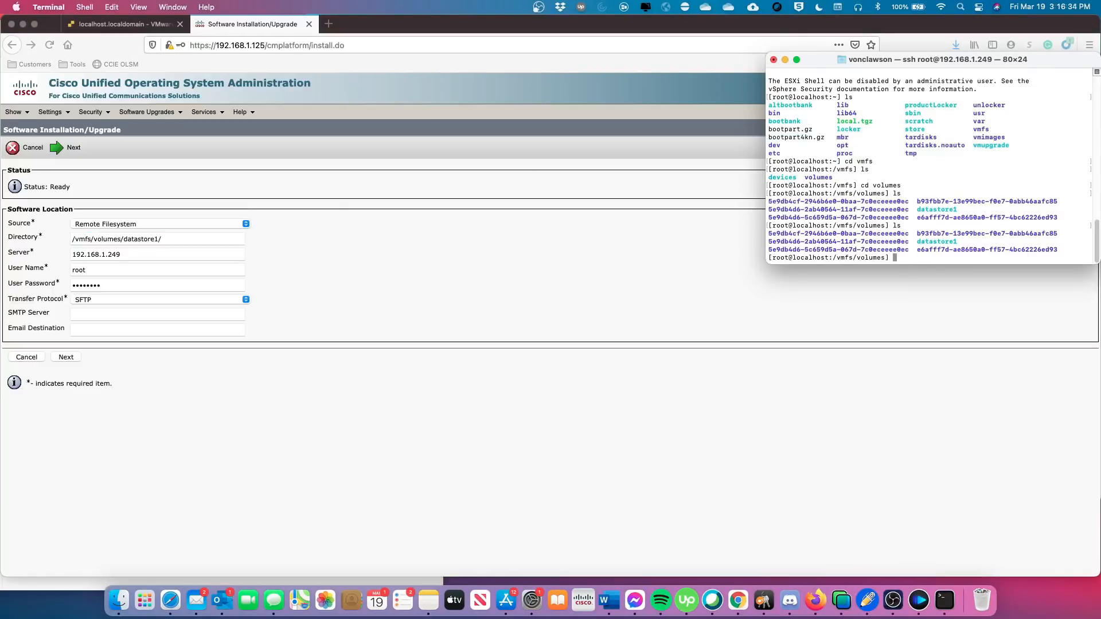
pyautogui.write('cd datastore1')
pyautogui.press('Return')
pyautogui.write('ls')
pyautogui.press('Return')
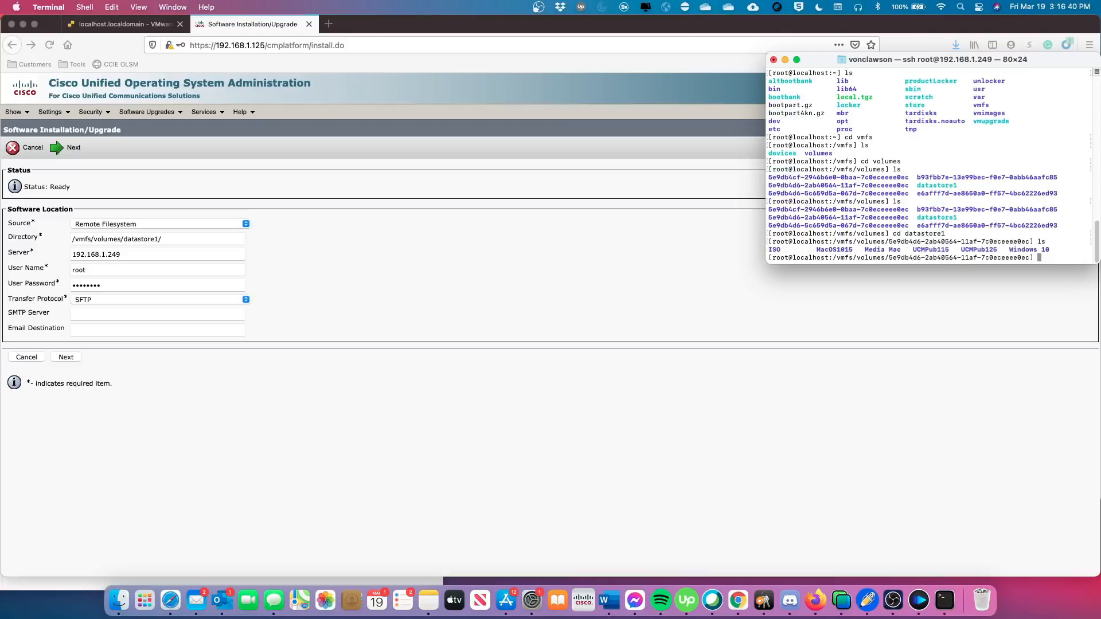
pyautogui.doubleClick(775, 250)
pyautogui.press('super+c')
pyautogui.click(172, 238)
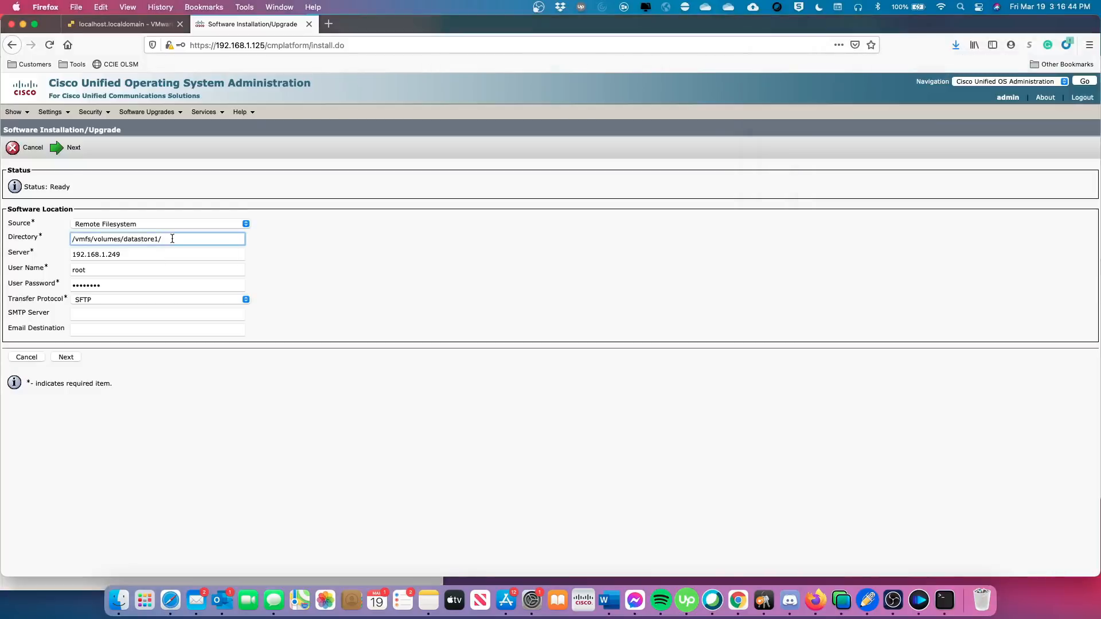
pyautogui.press('super+v')
pyautogui.click(94, 359)
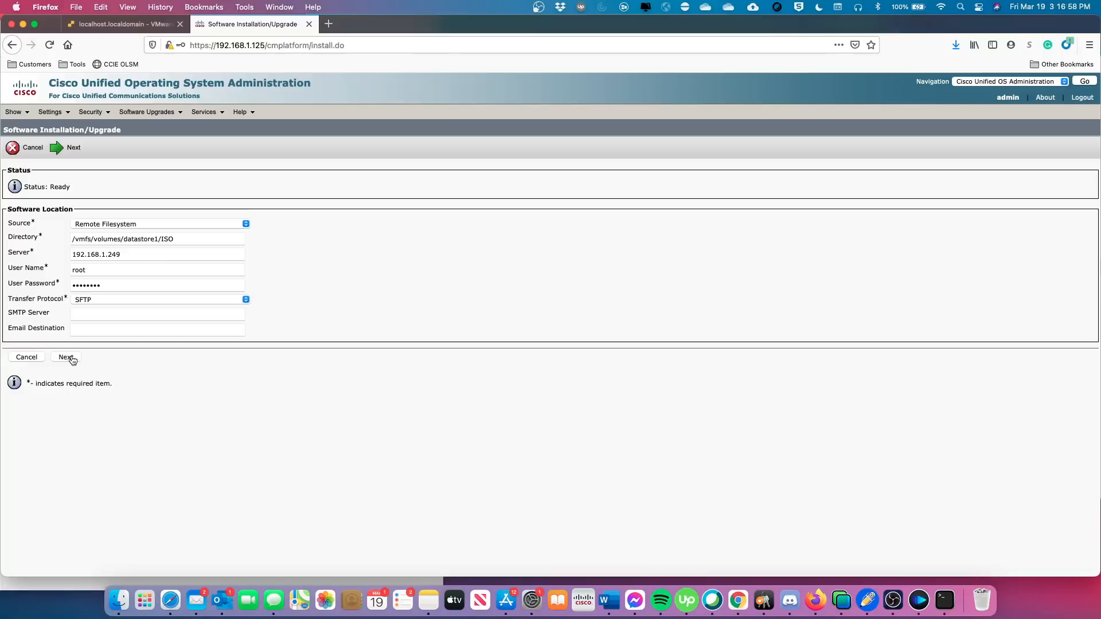
pyautogui.click(71, 358)
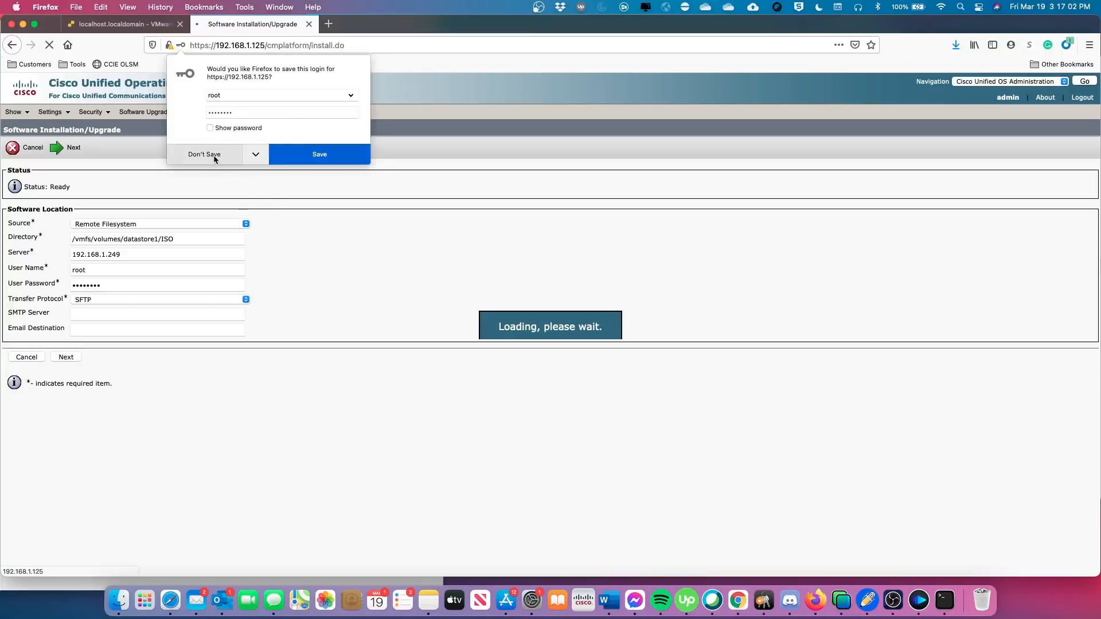
# Dismiss the save-login prompt and select ciscocm.preUpgradeCheck-00024.cop.sgn from the package list.
pyautogui.click(213, 155)
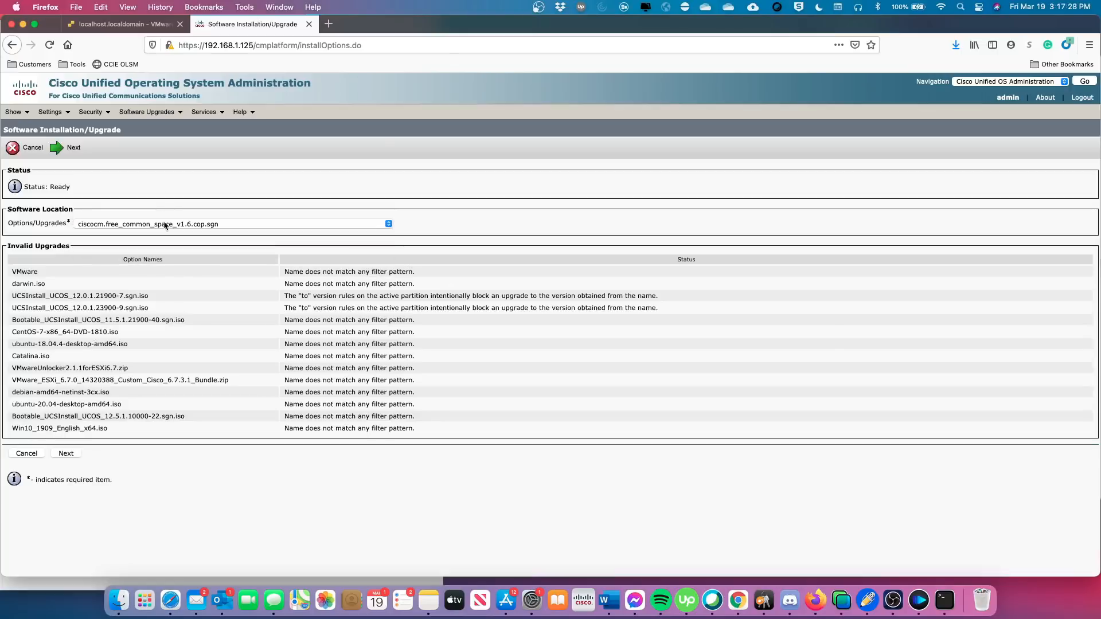
pyautogui.click(392, 226)
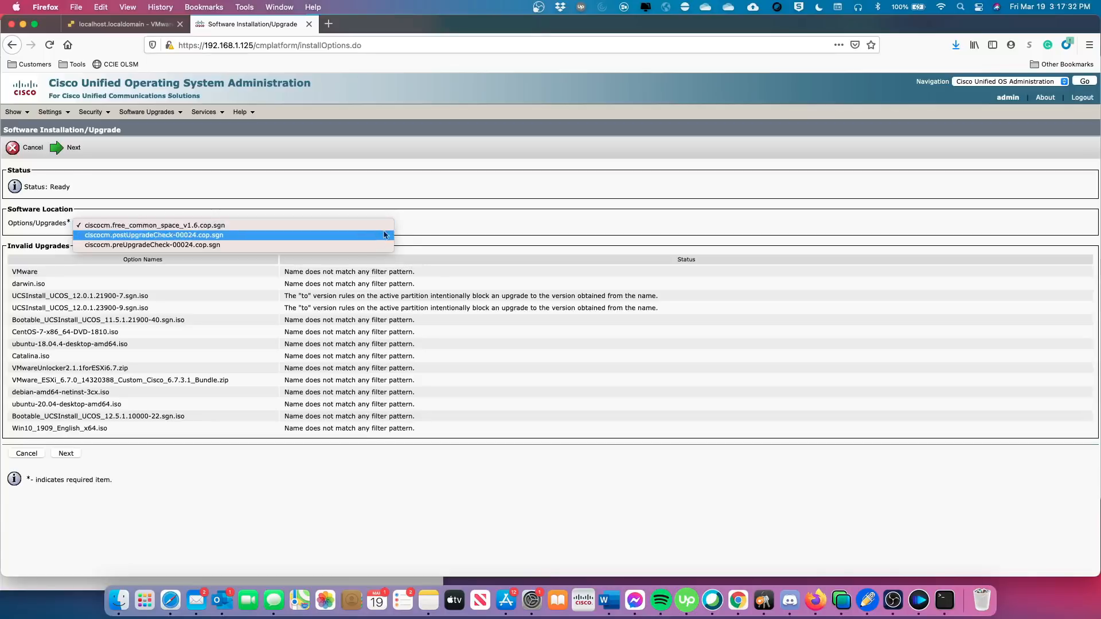
pyautogui.click(370, 246)
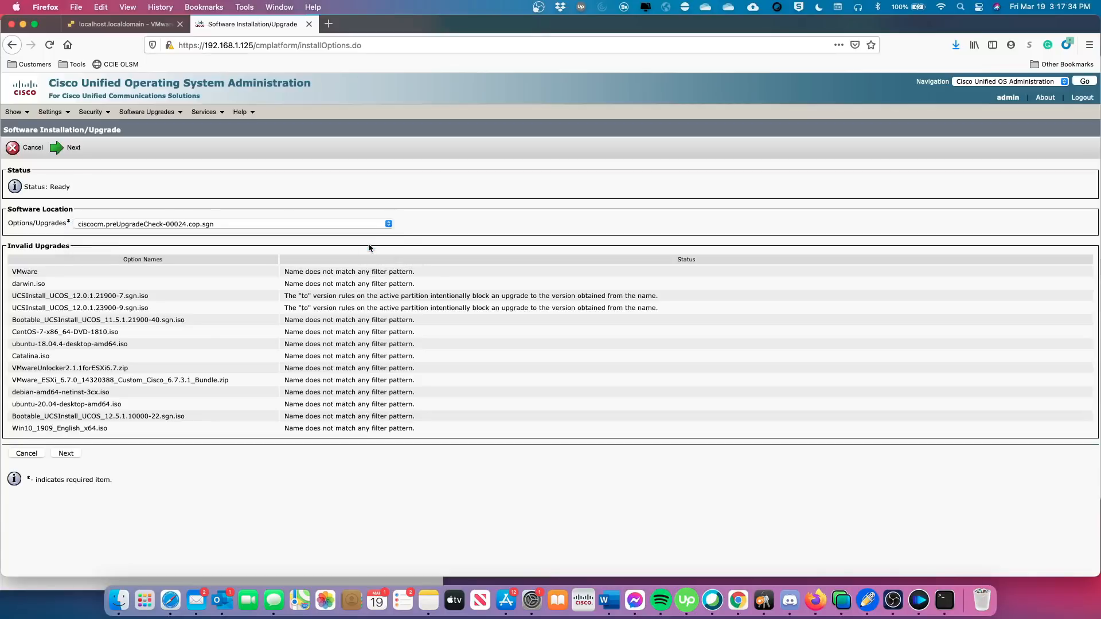
# Proceed past the checksum details to install ciscocm.preUpgradeCheck-00024.cop.sgn.
pyautogui.click(71, 149)
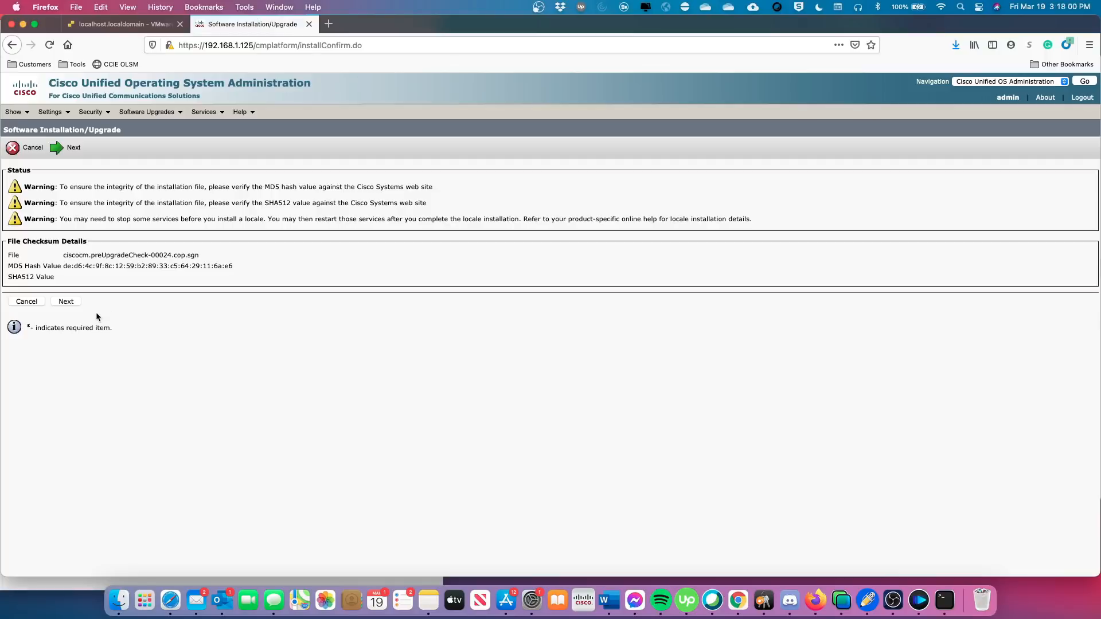
pyautogui.click(67, 302)
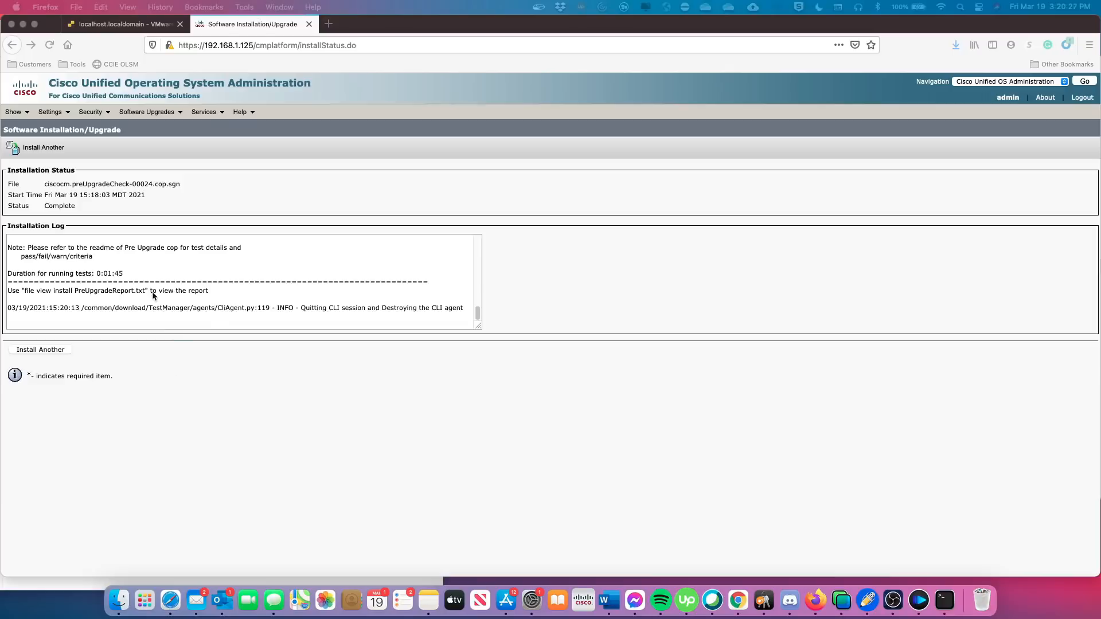
# Read the pre-upgrade log's 14 tests with 0 failed, then switch to the ESXi host tab.
pyautogui.scroll(2, 249, 274)
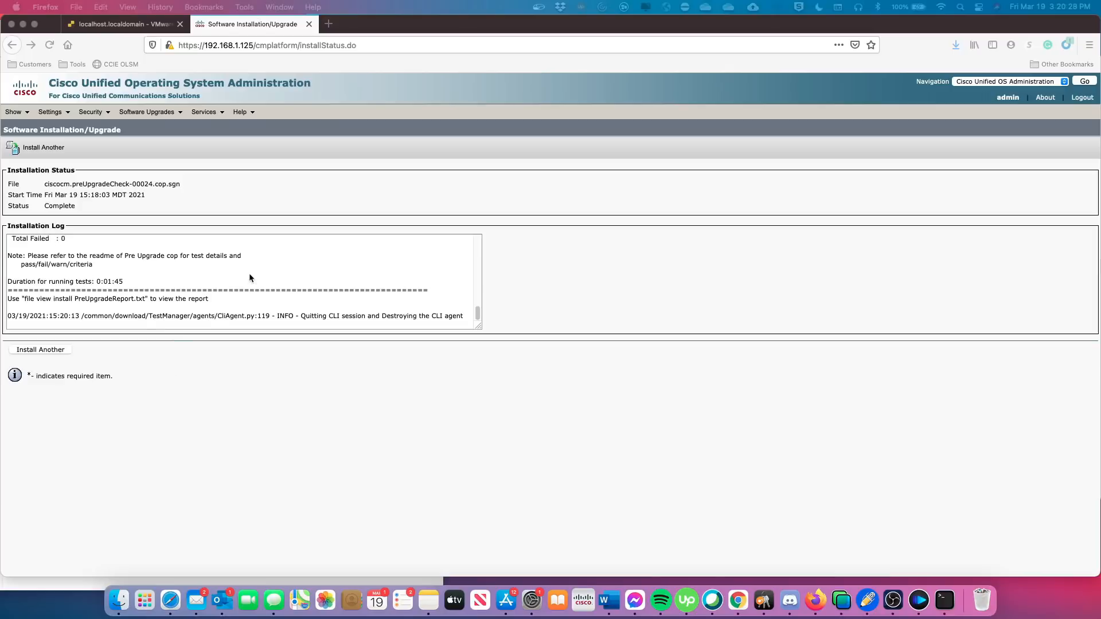
pyautogui.scroll(3, 249, 273)
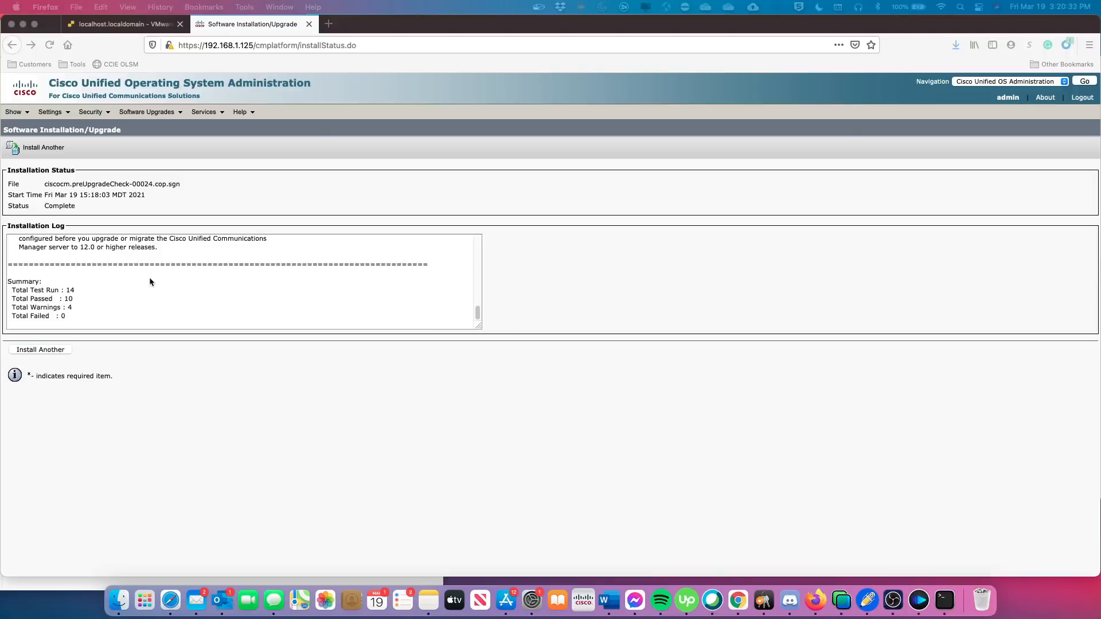
pyautogui.scroll(-1, 110, 293)
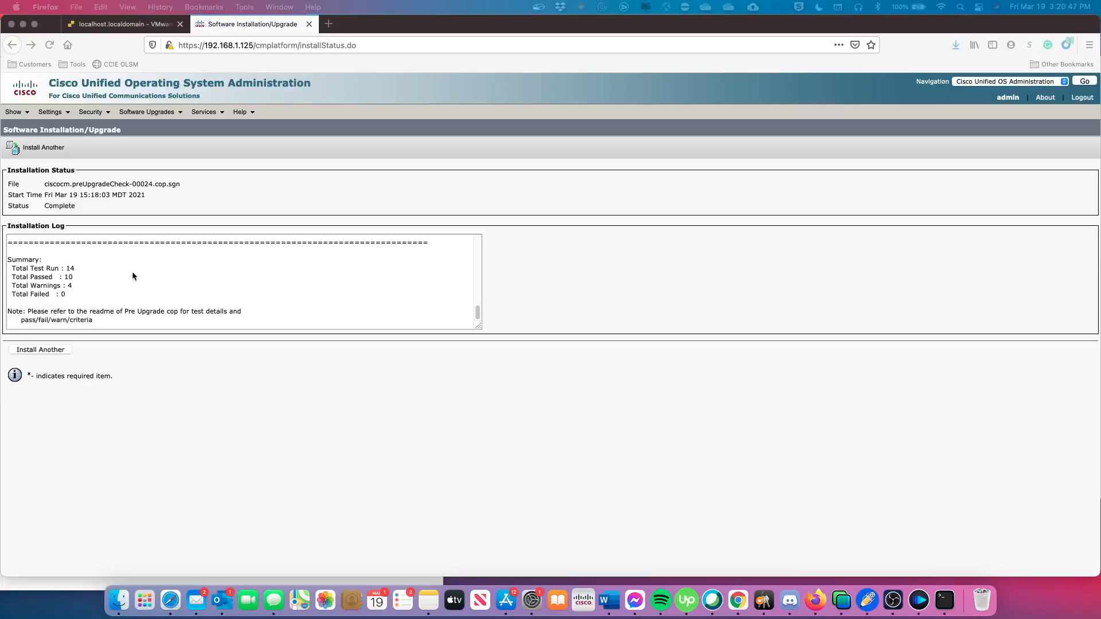
pyautogui.scroll(10, 132, 275)
pyautogui.scroll(15, 132, 276)
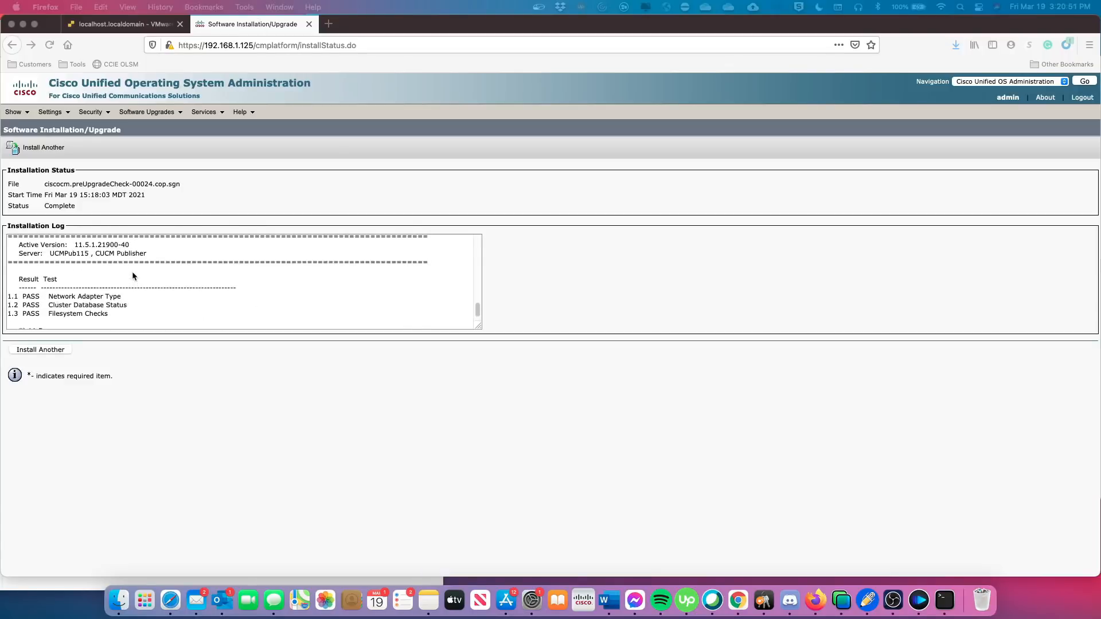
pyautogui.scroll(5, 133, 276)
pyautogui.scroll(-4, 132, 276)
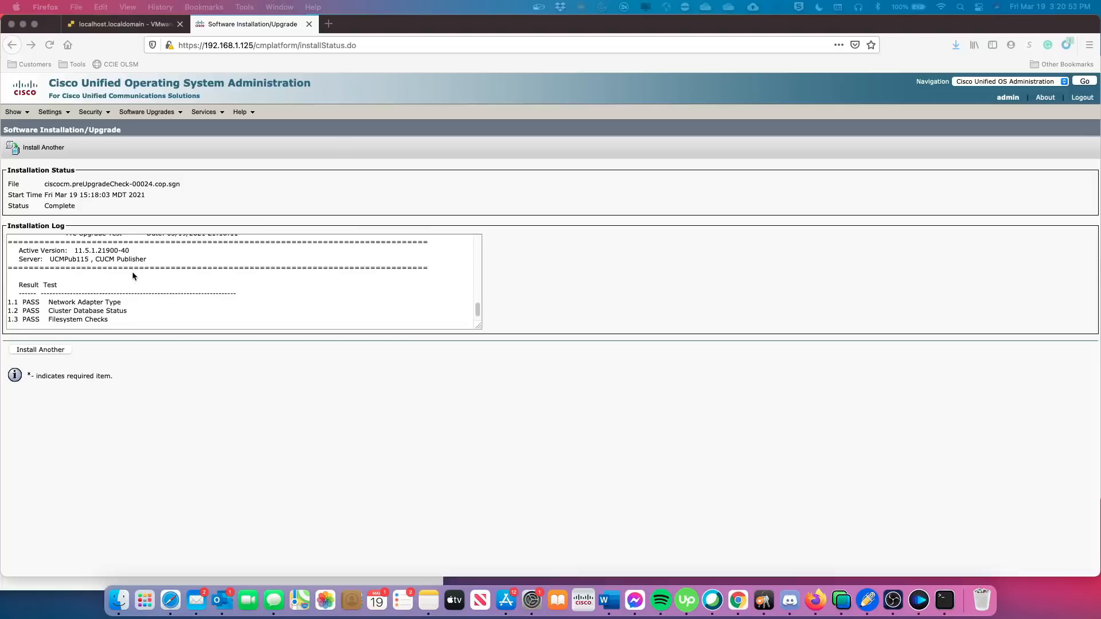
pyautogui.scroll(-2, 133, 276)
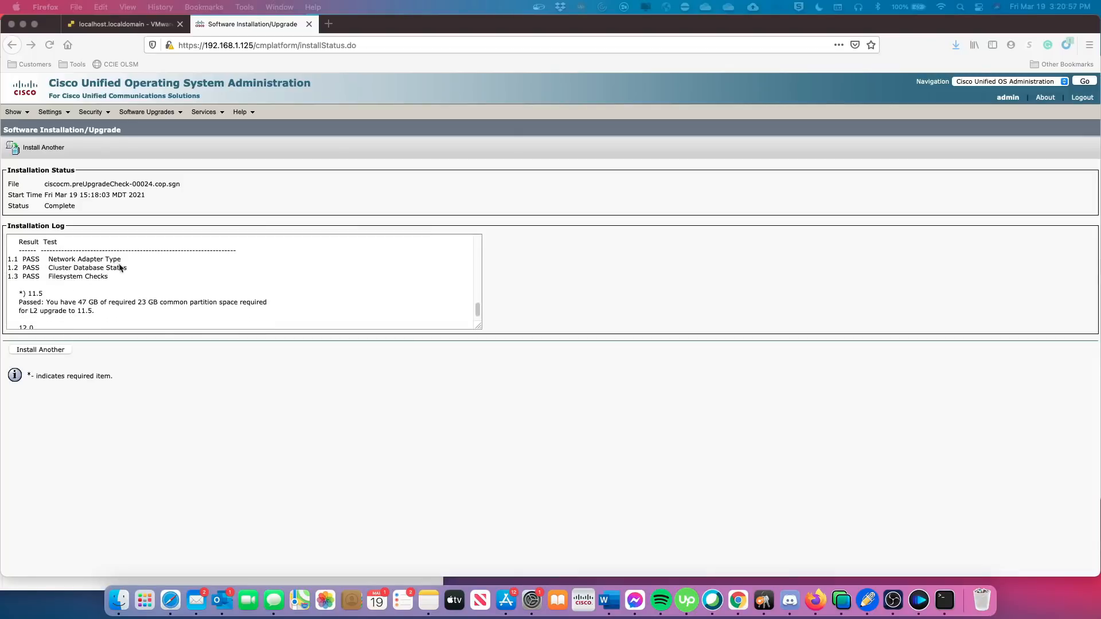
pyautogui.click(111, 24)
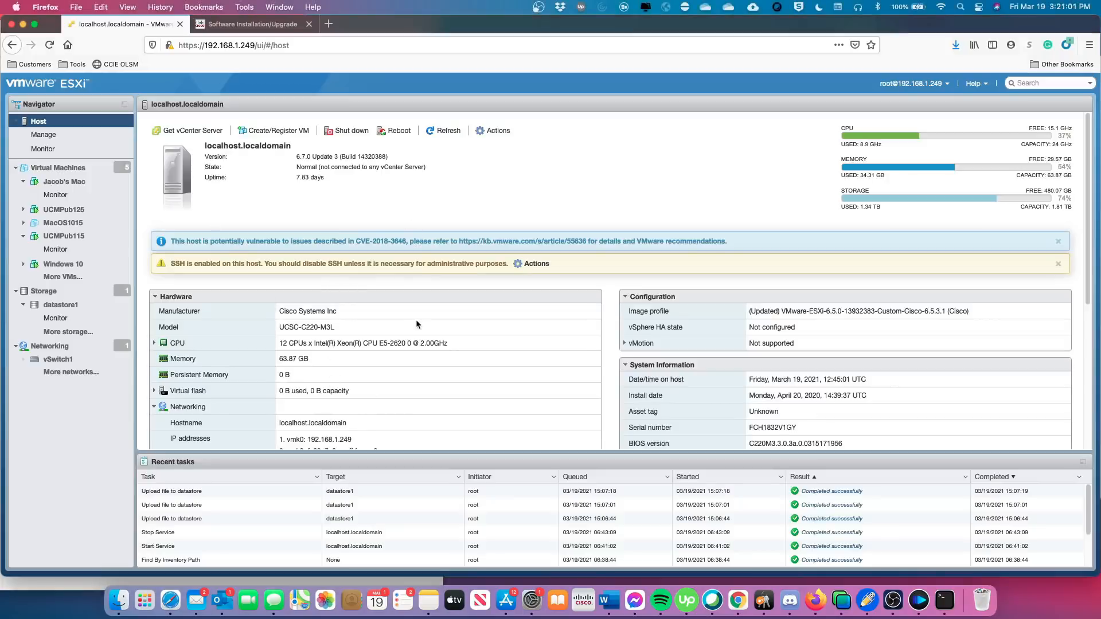
# Move from the ESXi host overview to the UCMPub115 virtual machine's summary page.
pyautogui.scroll(-1, 398, 374)
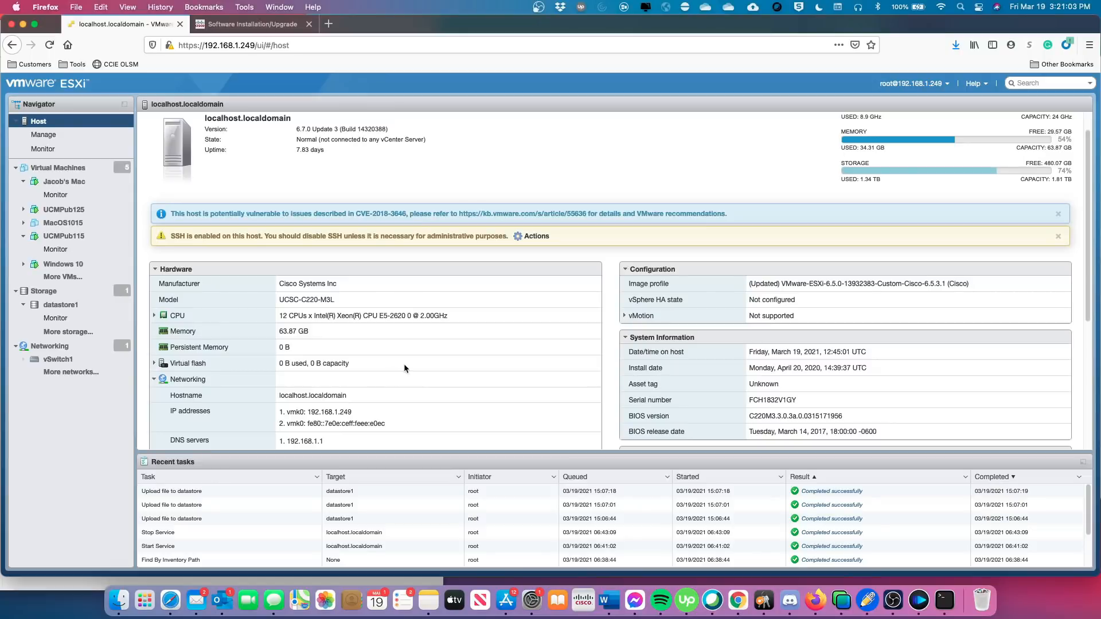
pyautogui.scroll(-2, 403, 368)
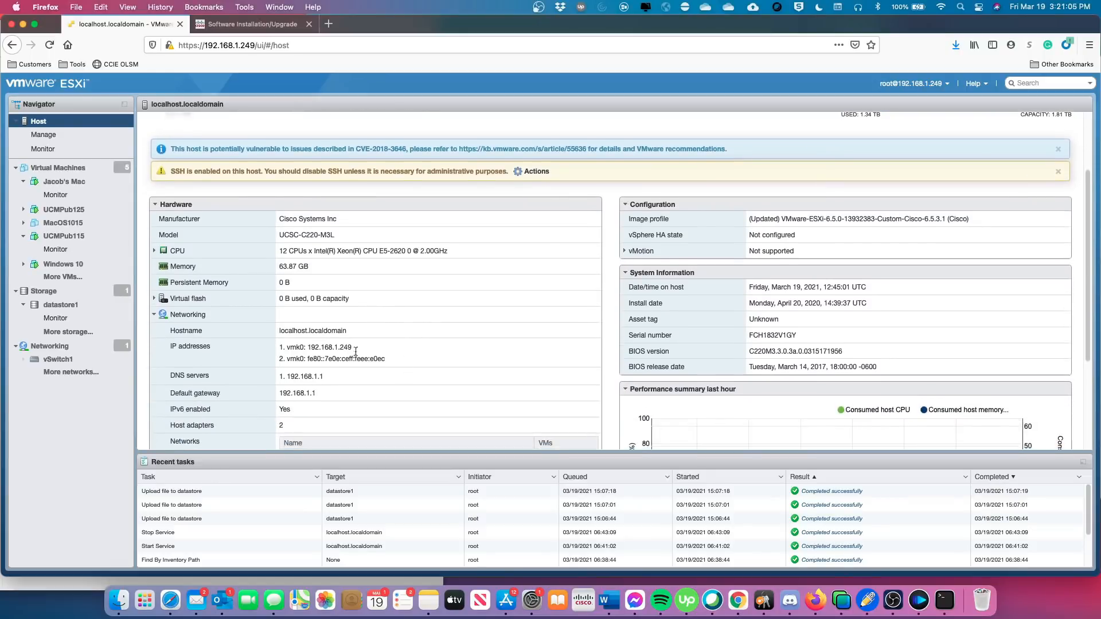
pyautogui.scroll(-2, 304, 352)
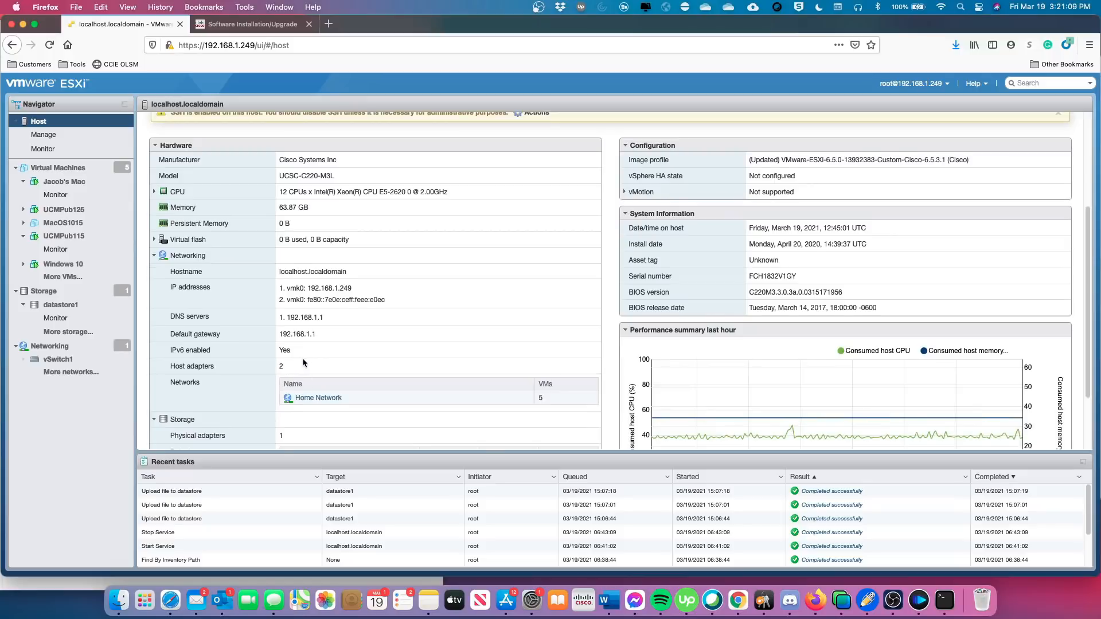
pyautogui.scroll(5, 301, 358)
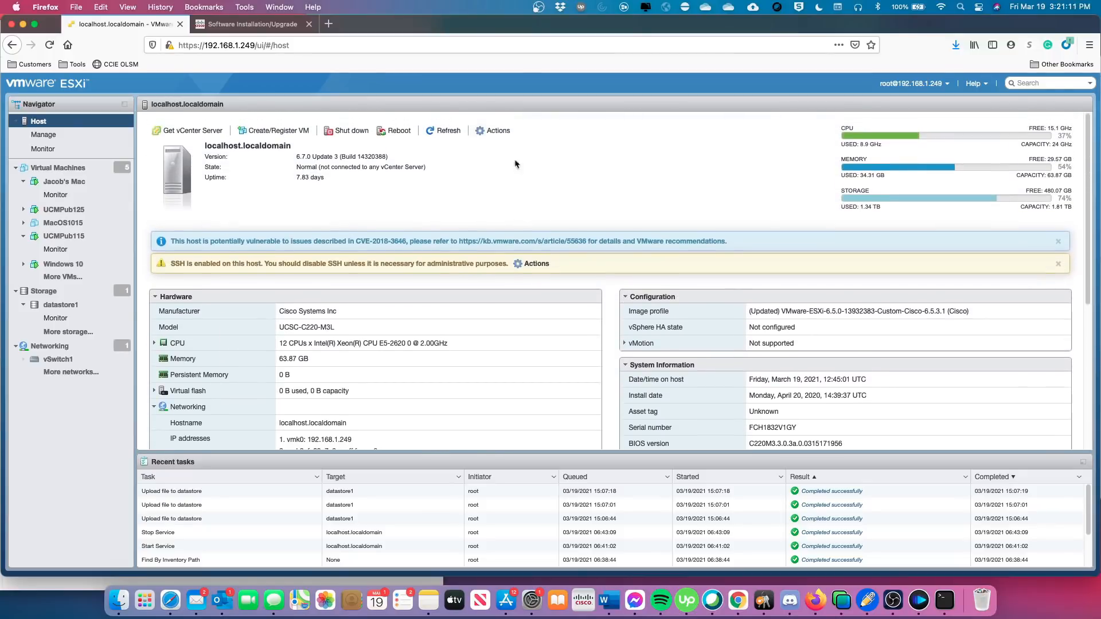
pyautogui.click(497, 131)
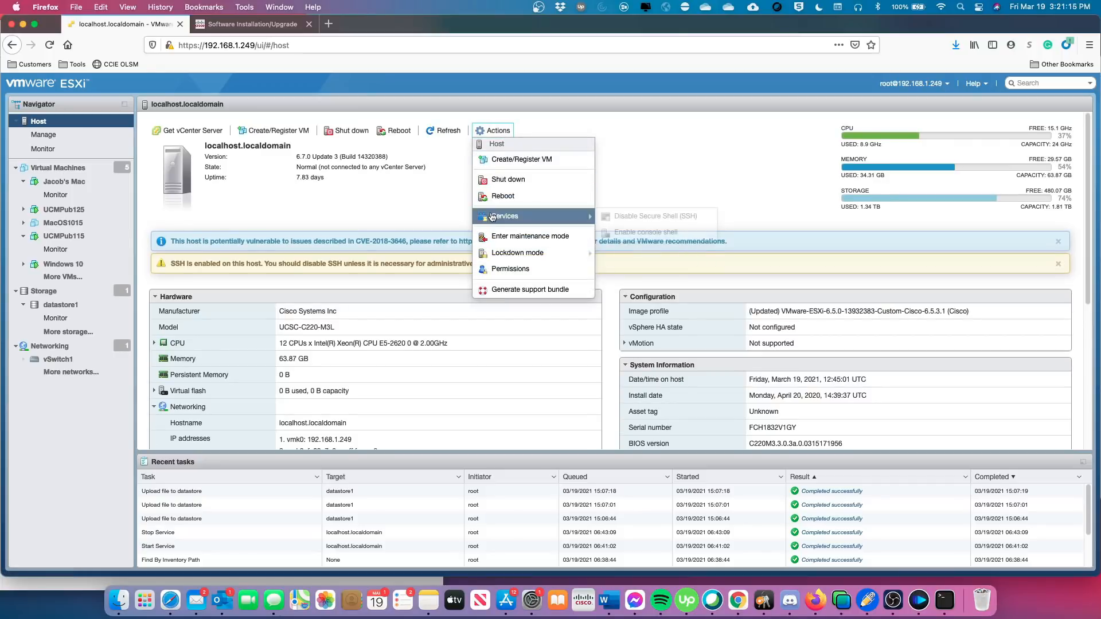
pyautogui.click(65, 238)
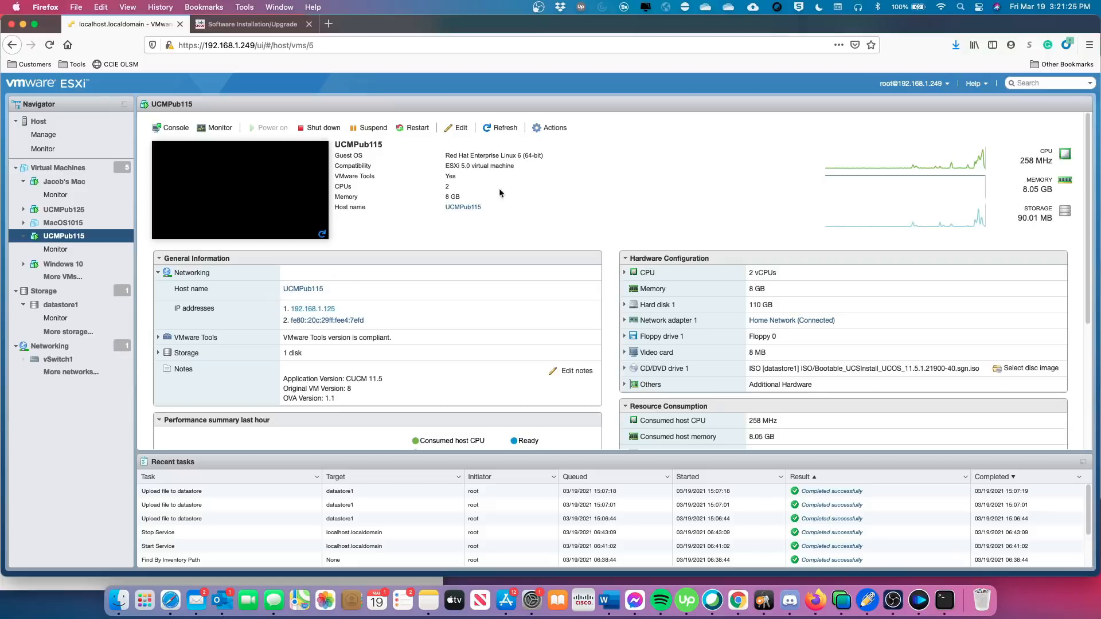
# Edit UCMPub115's settings with Network Adapter 1 expanded, showing 8192 MB memory and 110 GB disk.
pyautogui.click(549, 130)
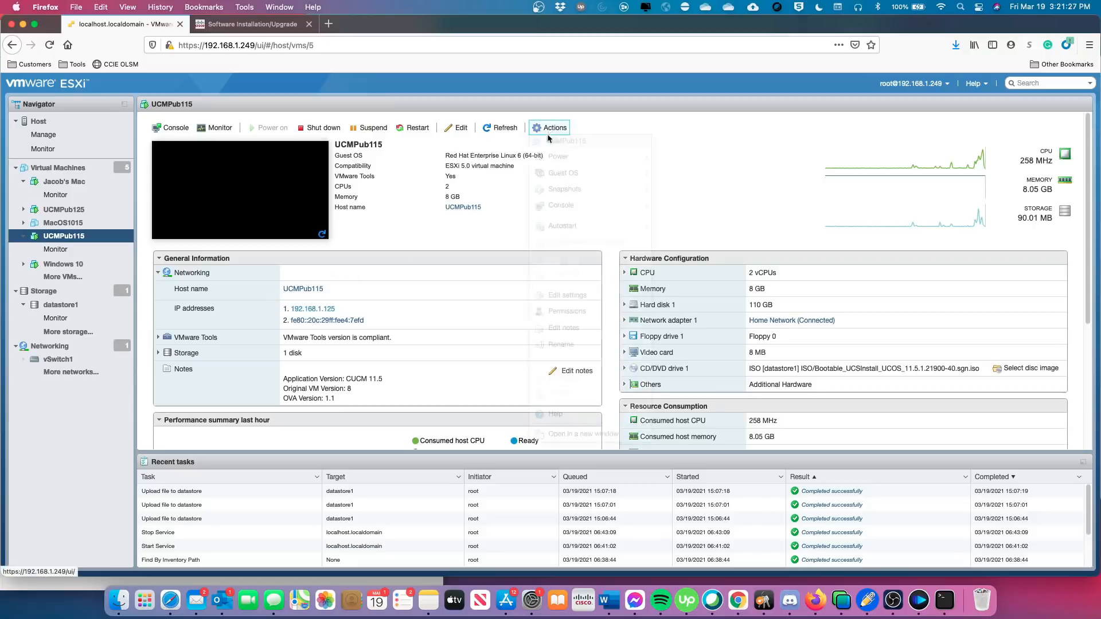
pyautogui.click(457, 128)
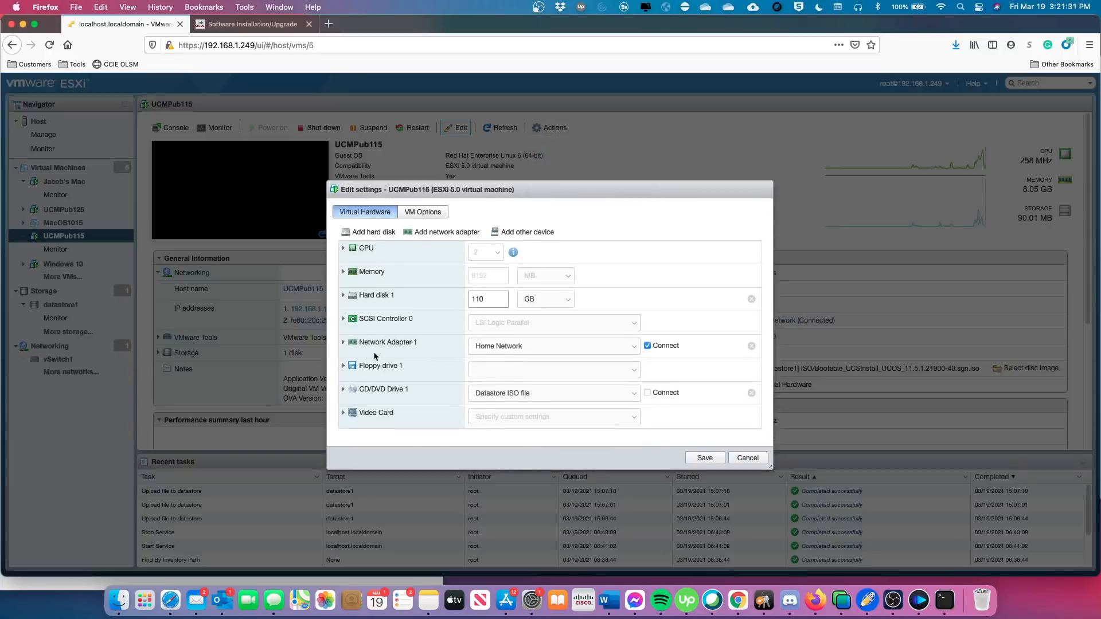
pyautogui.click(344, 344)
pyautogui.scroll(-3, 456, 352)
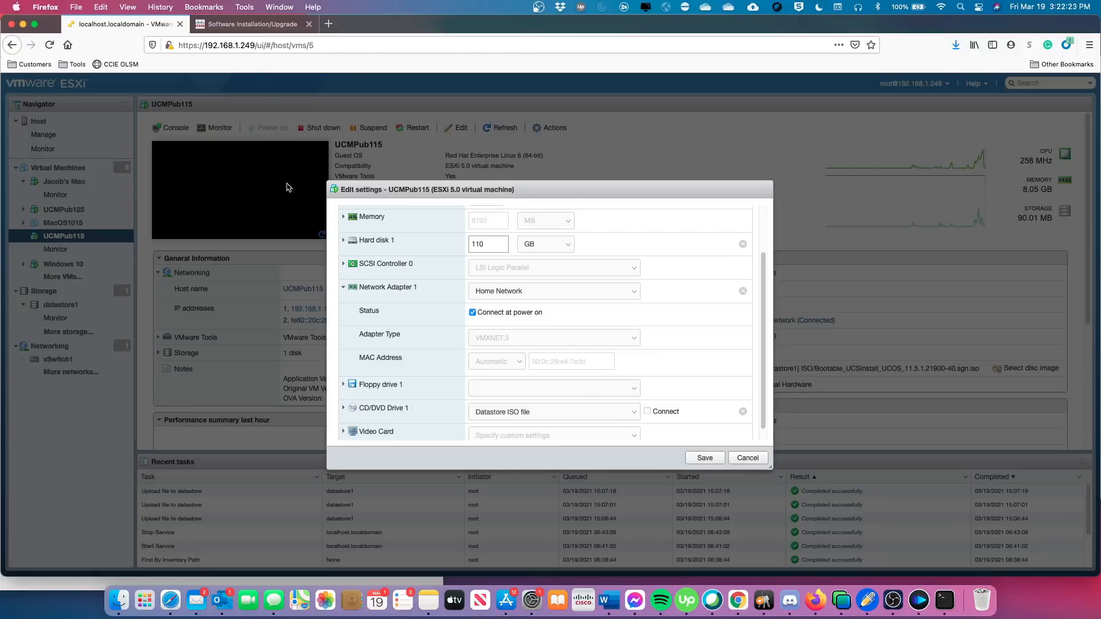
# Return to the pre-upgrade check log, mark Cluster Database Status, and read down to the demo license warning.
pyautogui.click(234, 27)
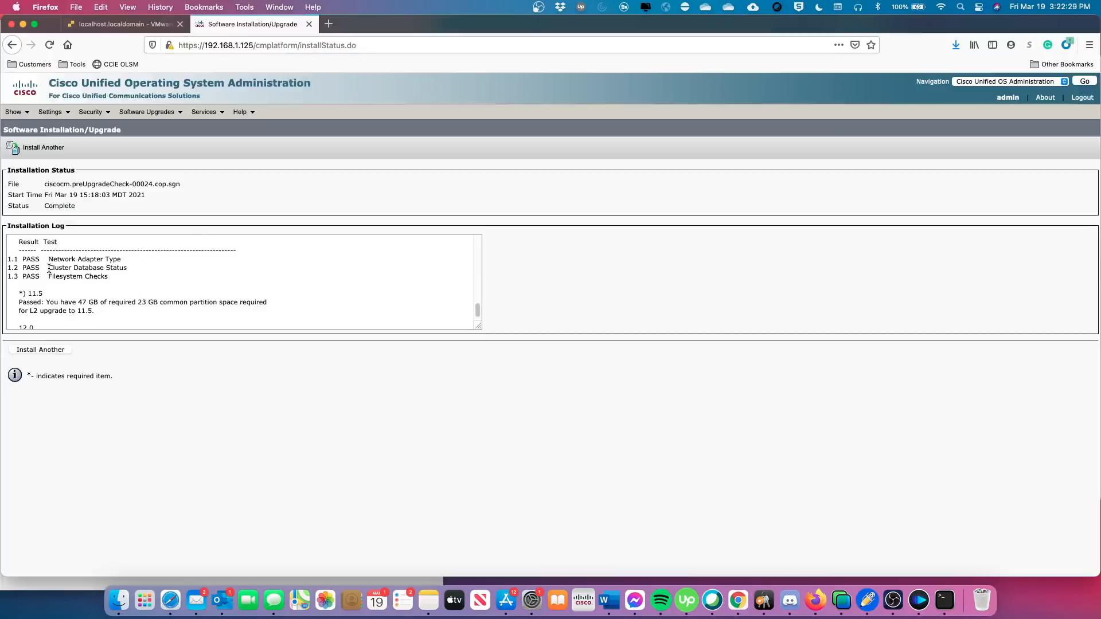
pyautogui.moveTo(49, 268); pyautogui.dragTo(130, 269)
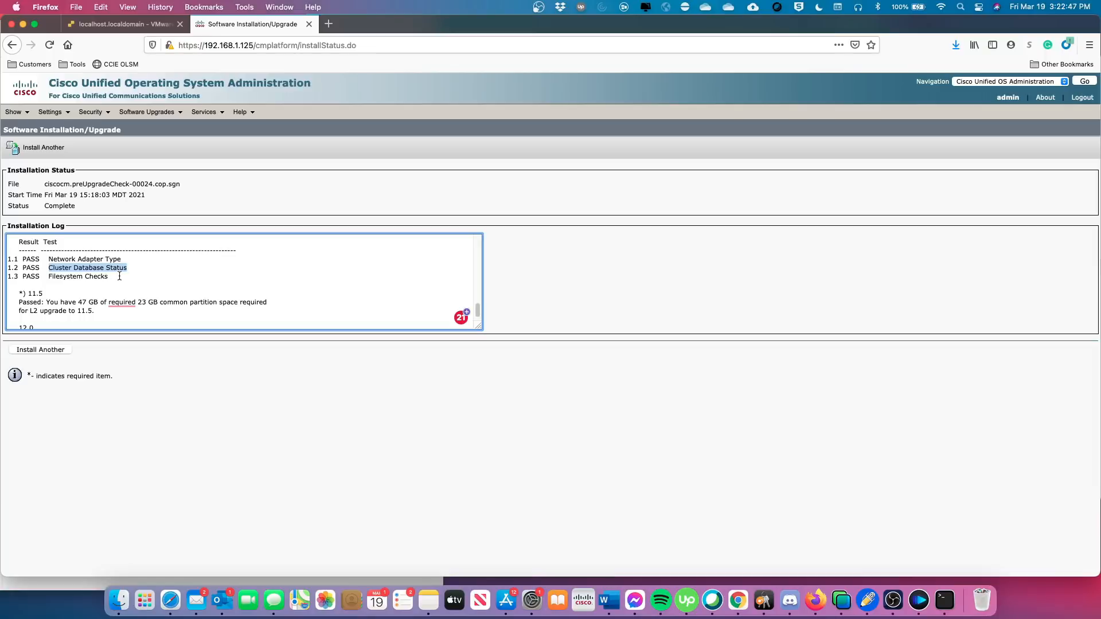
pyautogui.scroll(-1, 130, 272)
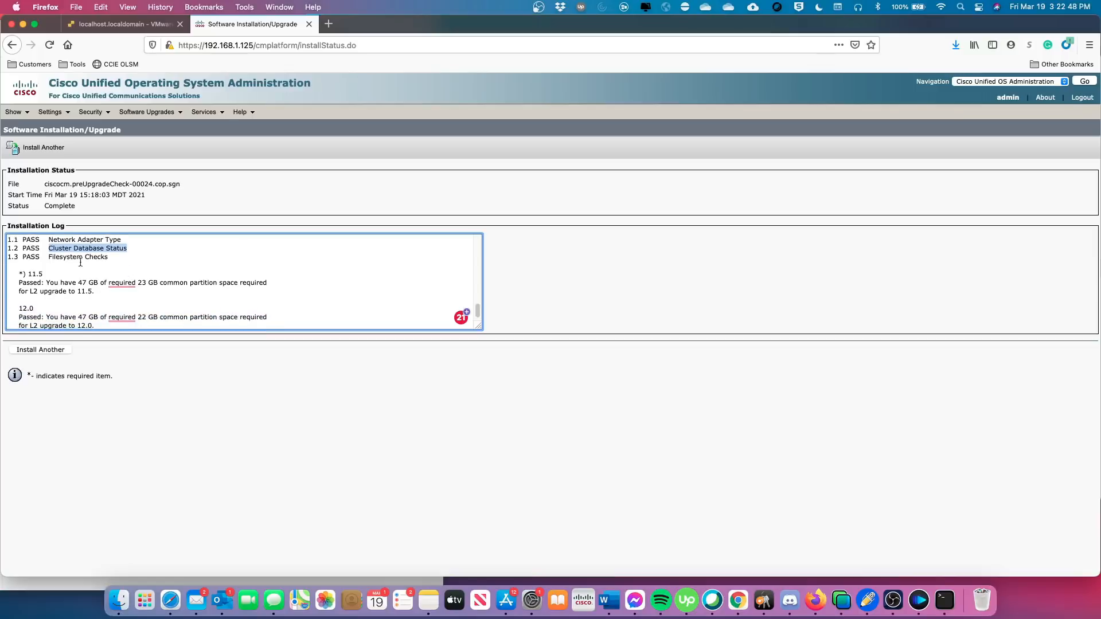
pyautogui.scroll(-1, 143, 265)
pyautogui.scroll(-1, 143, 266)
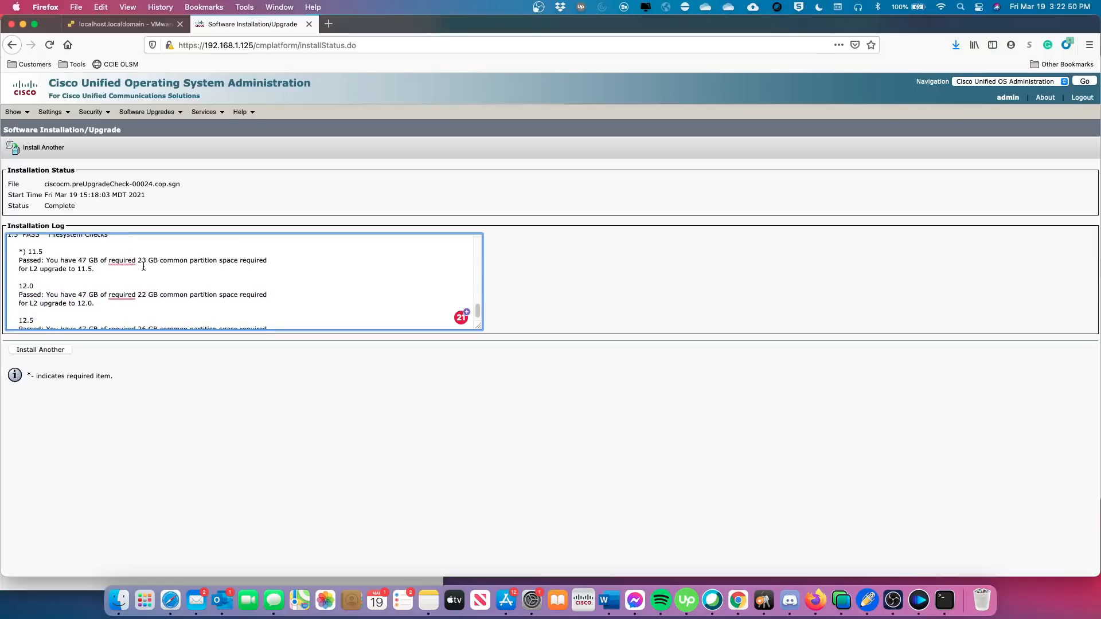
pyautogui.scroll(1, 143, 265)
pyautogui.scroll(-1, 143, 265)
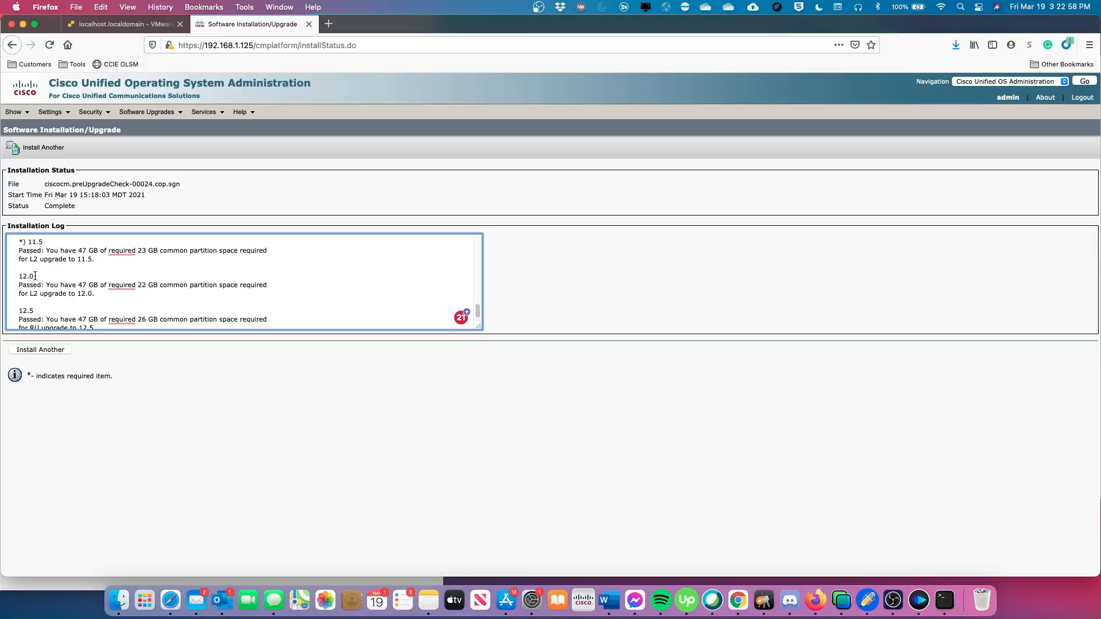
pyautogui.scroll(-1, 49, 287)
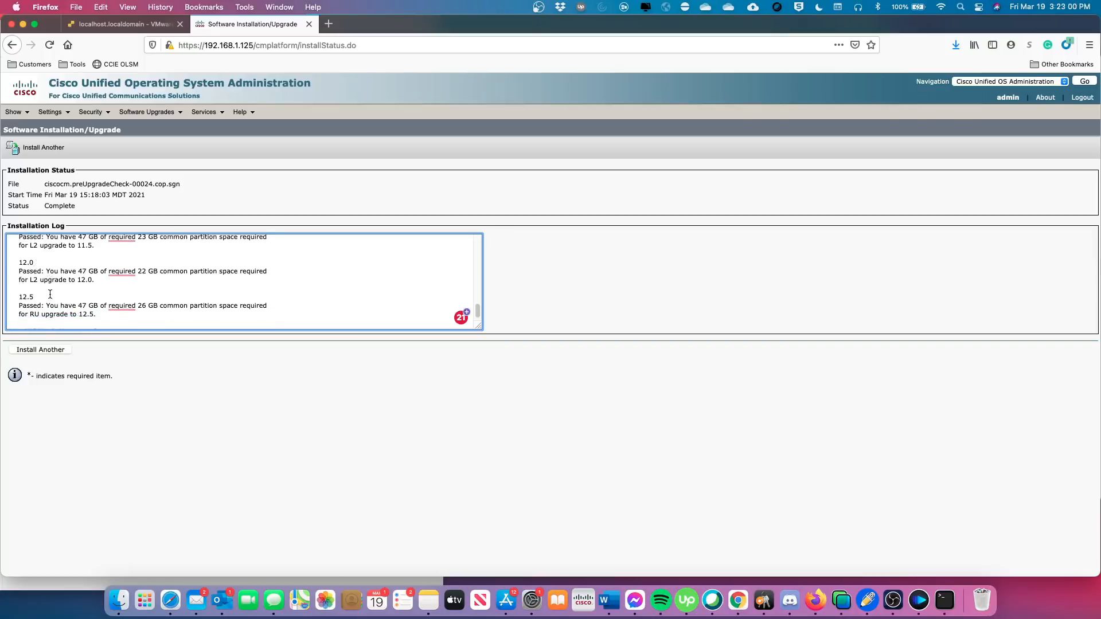
pyautogui.scroll(-1, 50, 294)
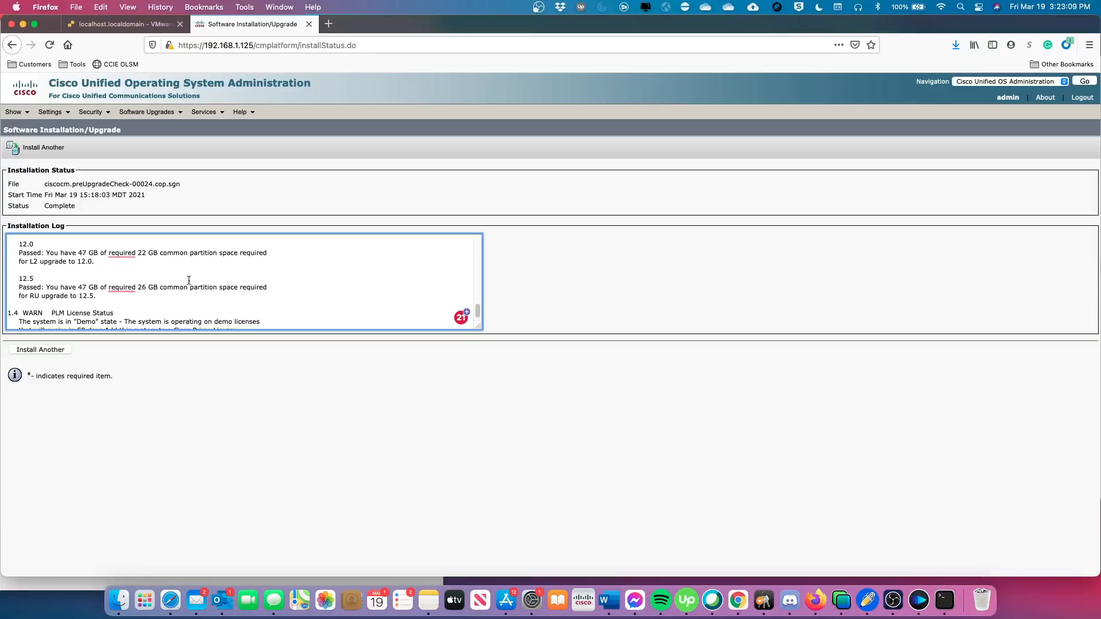
pyautogui.scroll(-1, 184, 285)
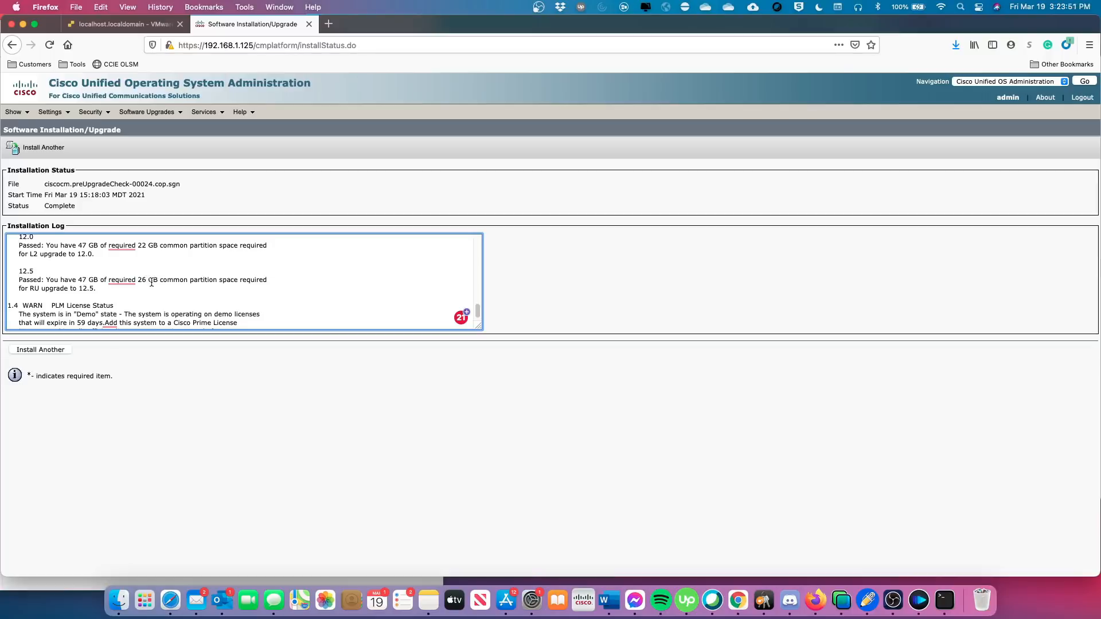
pyautogui.scroll(-3, 158, 284)
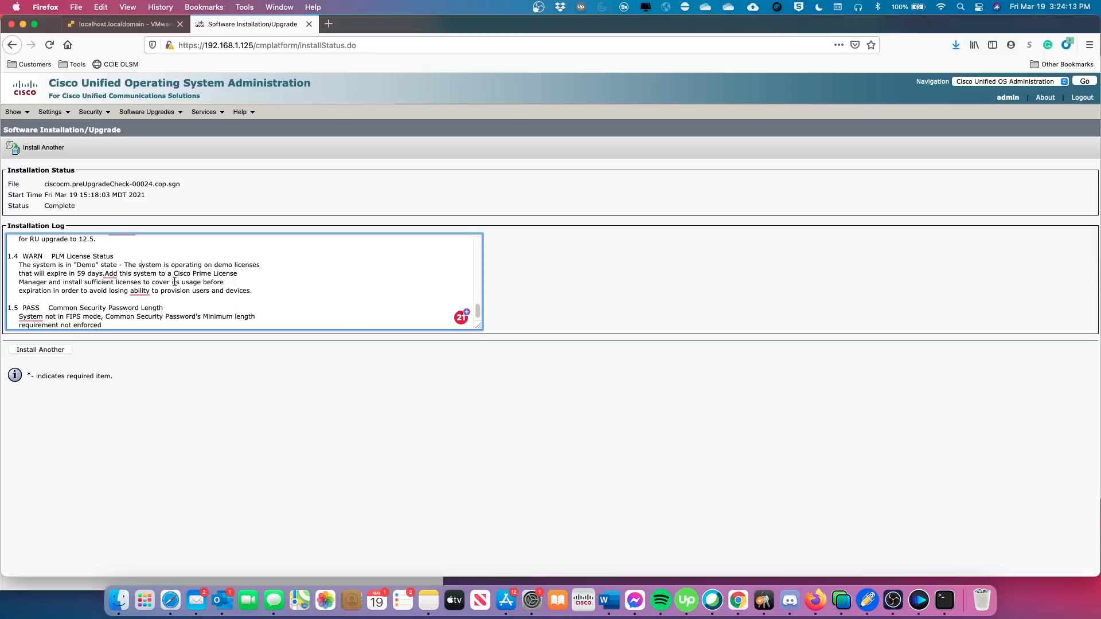
pyautogui.scroll(-1, 174, 287)
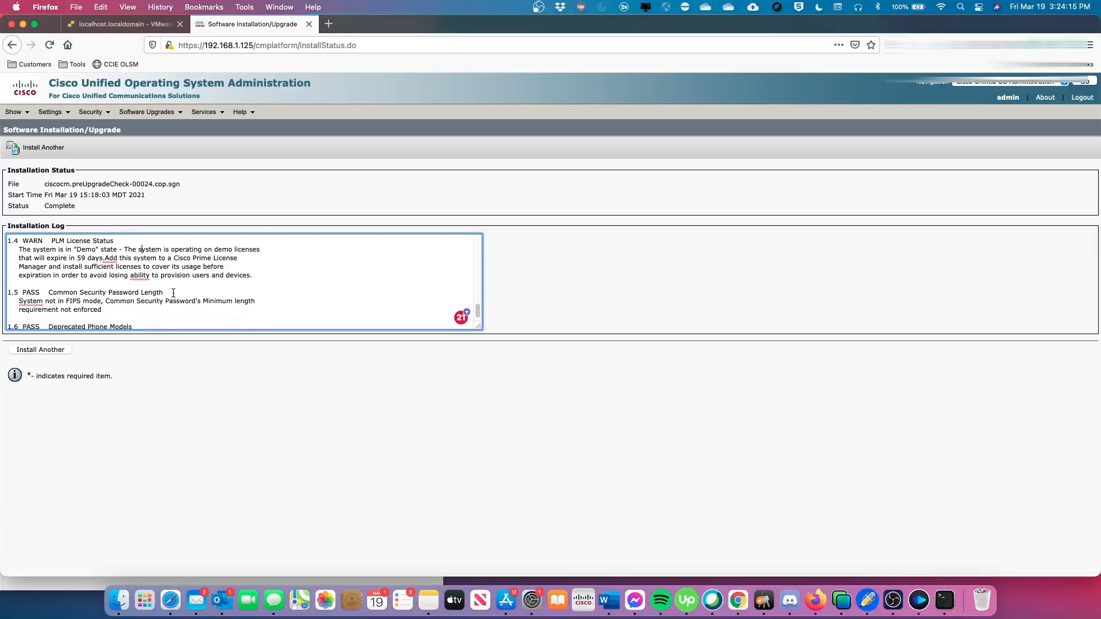
pyautogui.scroll(-1, 163, 293)
pyautogui.scroll(-1, 105, 286)
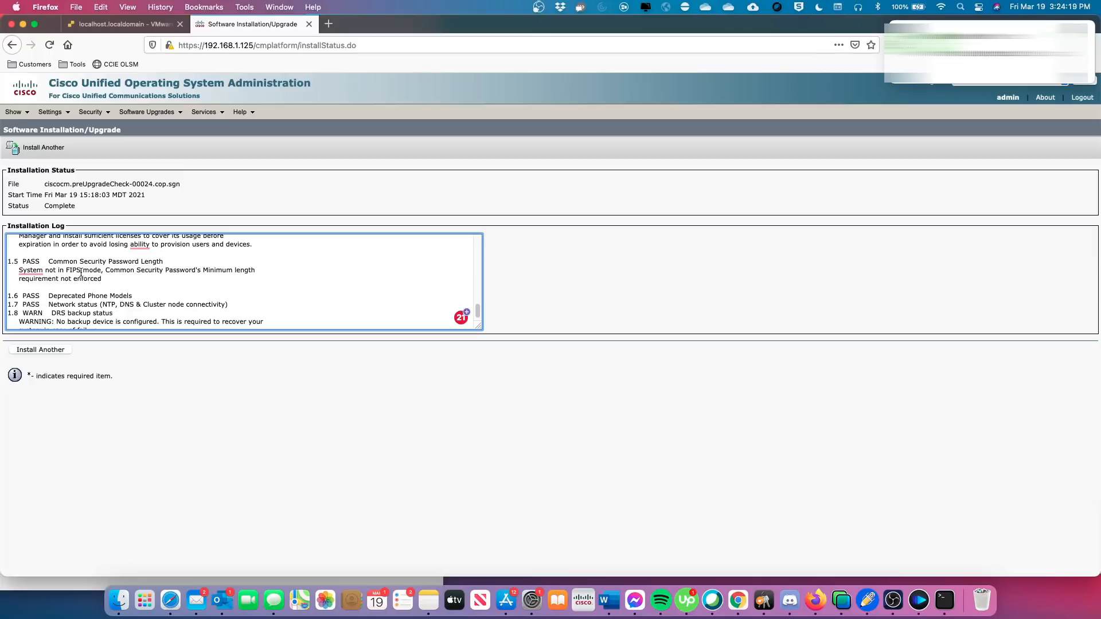
pyautogui.scroll(-3, 145, 285)
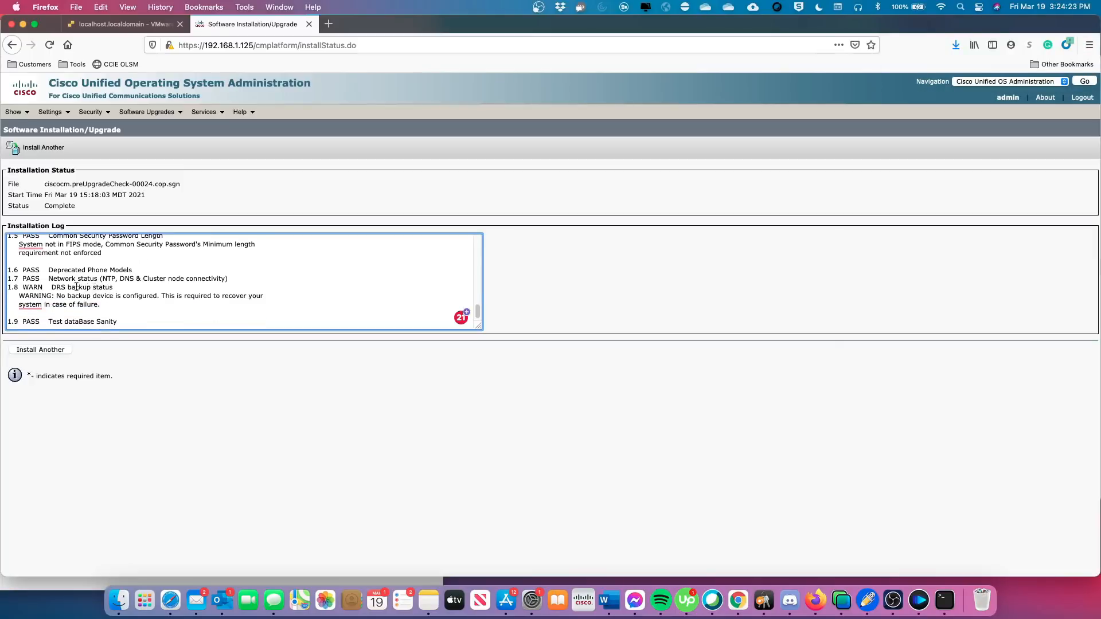
pyautogui.moveTo(48, 268); pyautogui.dragTo(132, 270)
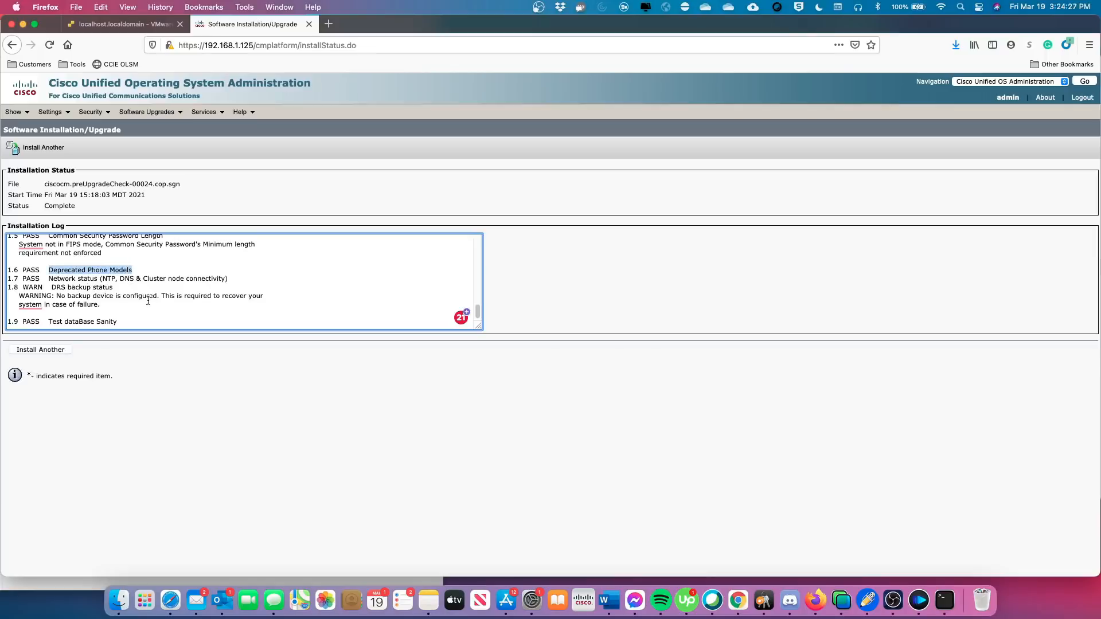
pyautogui.scroll(-1, 149, 301)
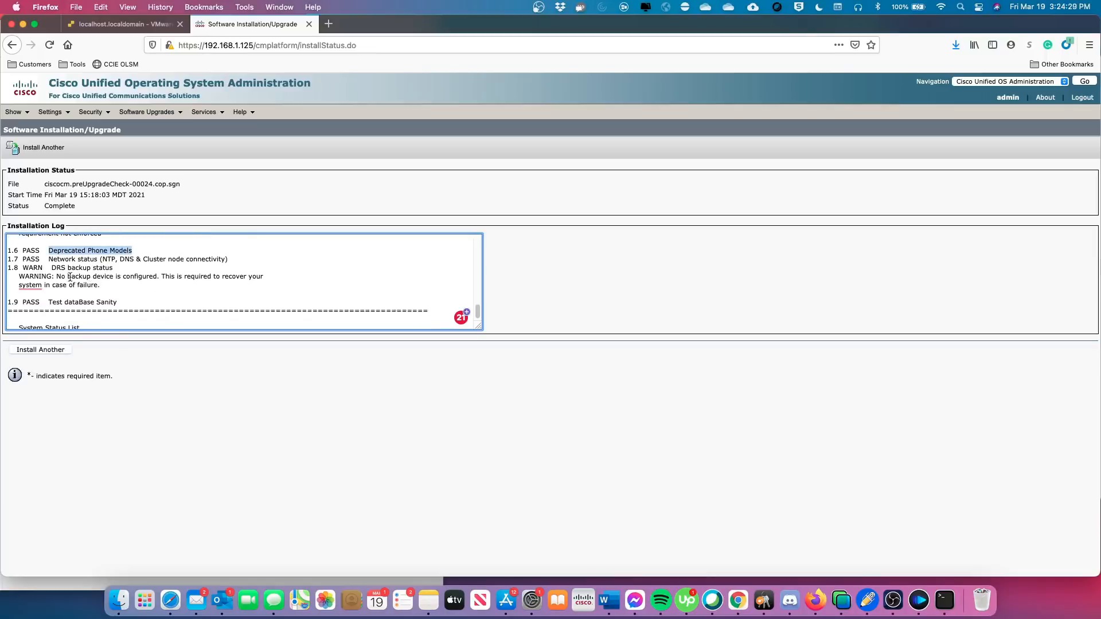
pyautogui.moveTo(50, 261); pyautogui.dragTo(122, 262)
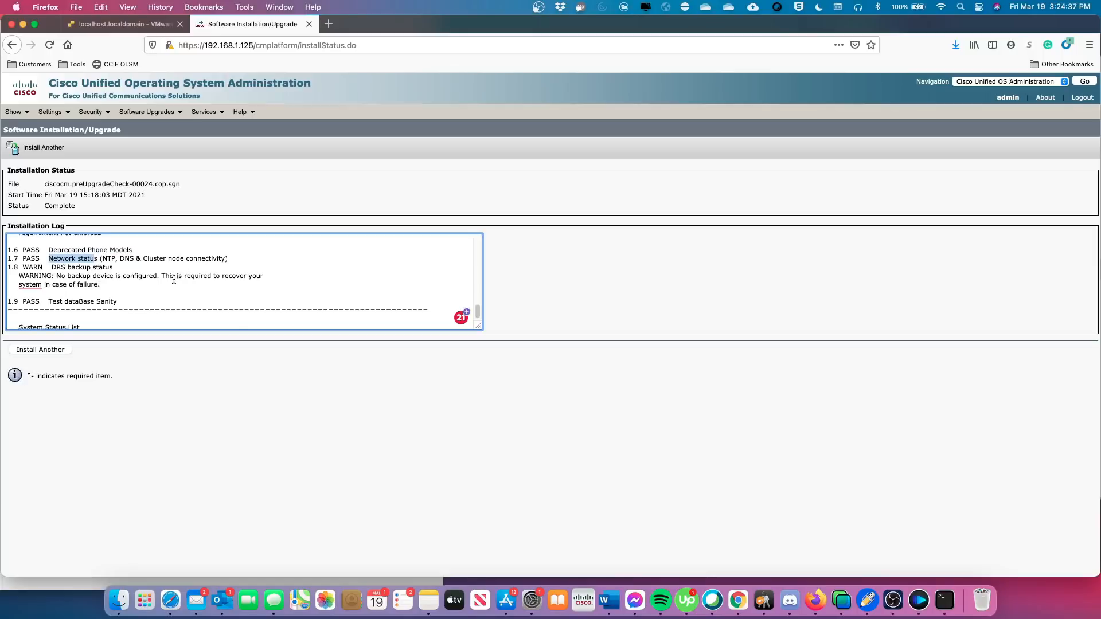
pyautogui.scroll(-1, 173, 279)
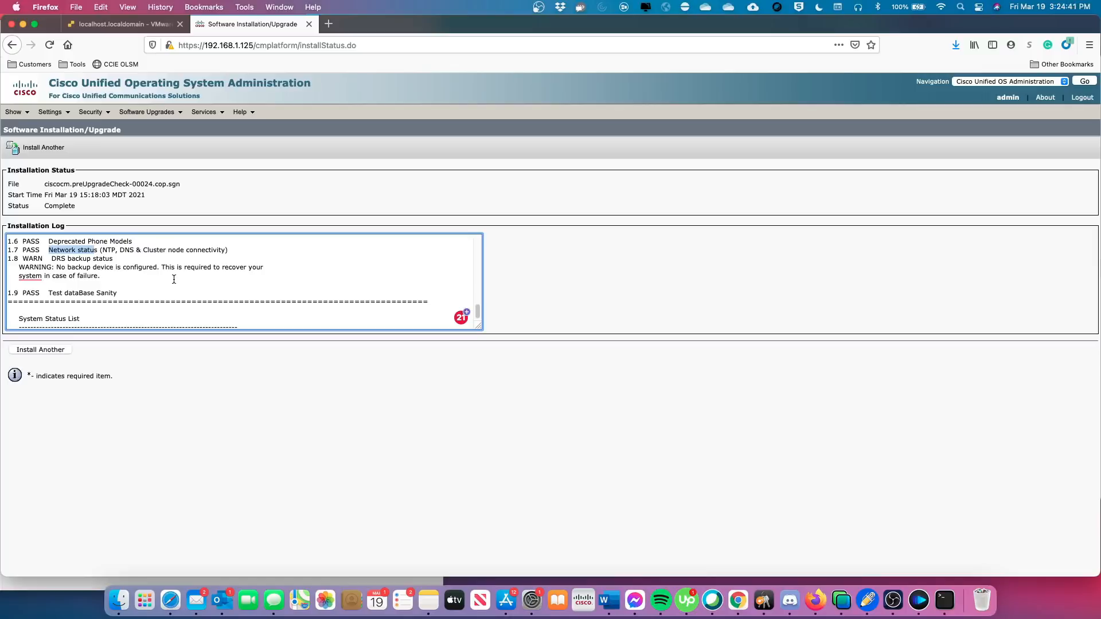
pyautogui.click(52, 260)
pyautogui.moveTo(52, 260); pyautogui.dragTo(115, 259)
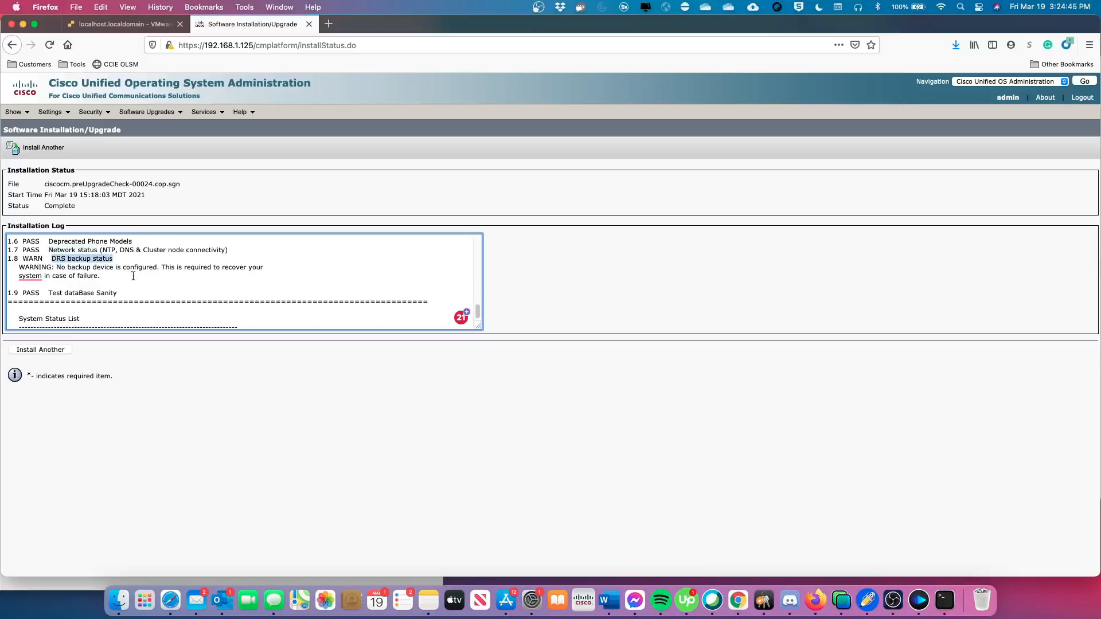
pyautogui.scroll(-1, 138, 278)
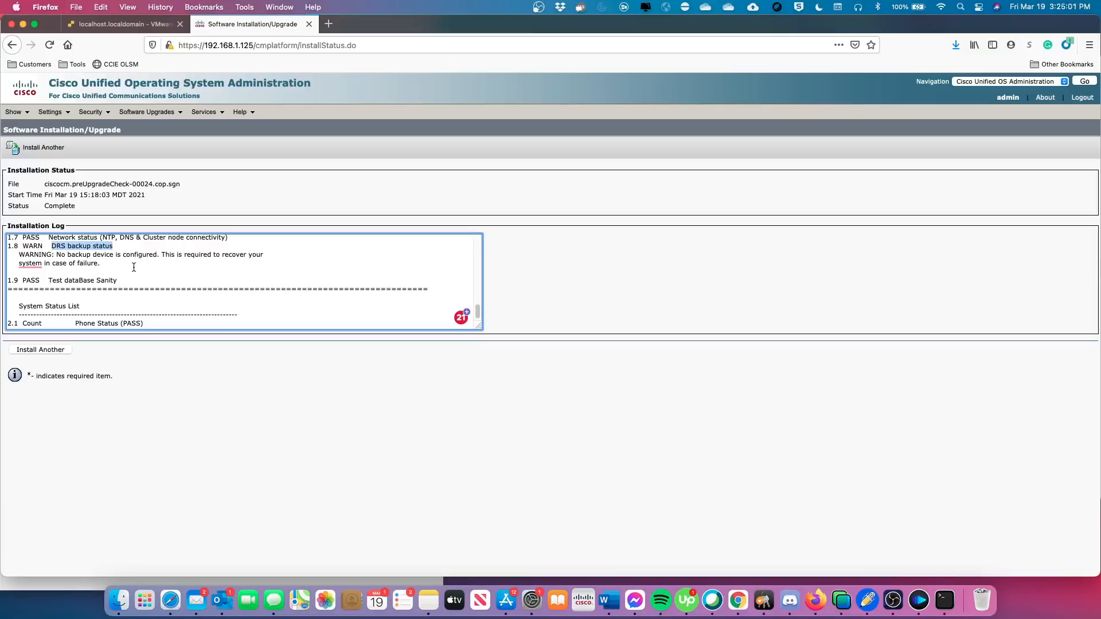
# Scroll the pre-upgrade log down to the vmtools update warning and highlight it.
pyautogui.scroll(-2, 133, 267)
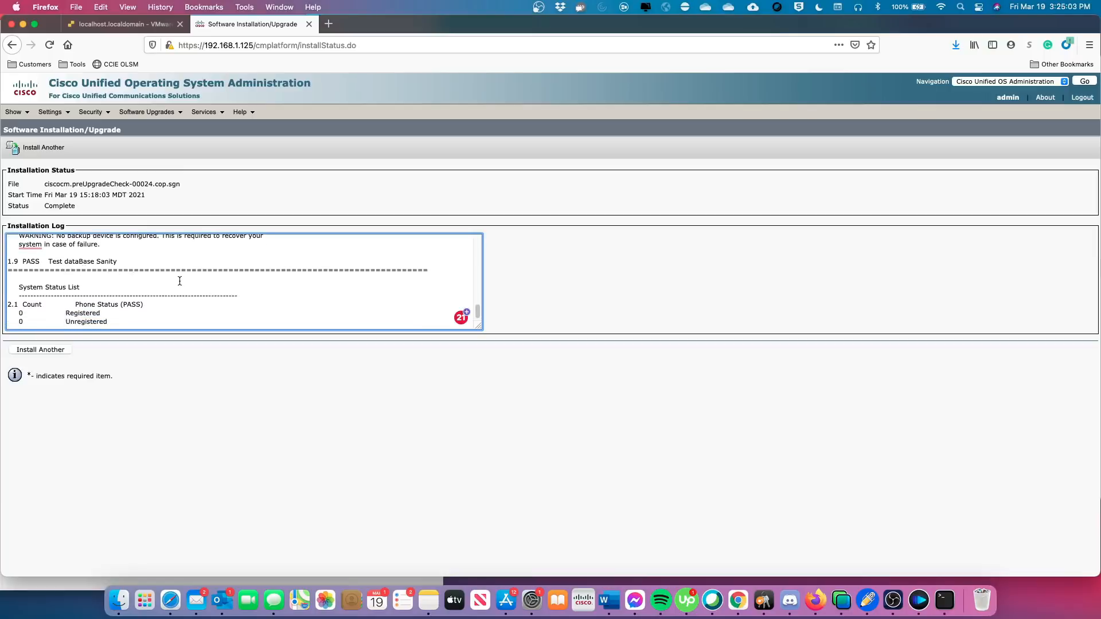
pyautogui.scroll(-2, 128, 274)
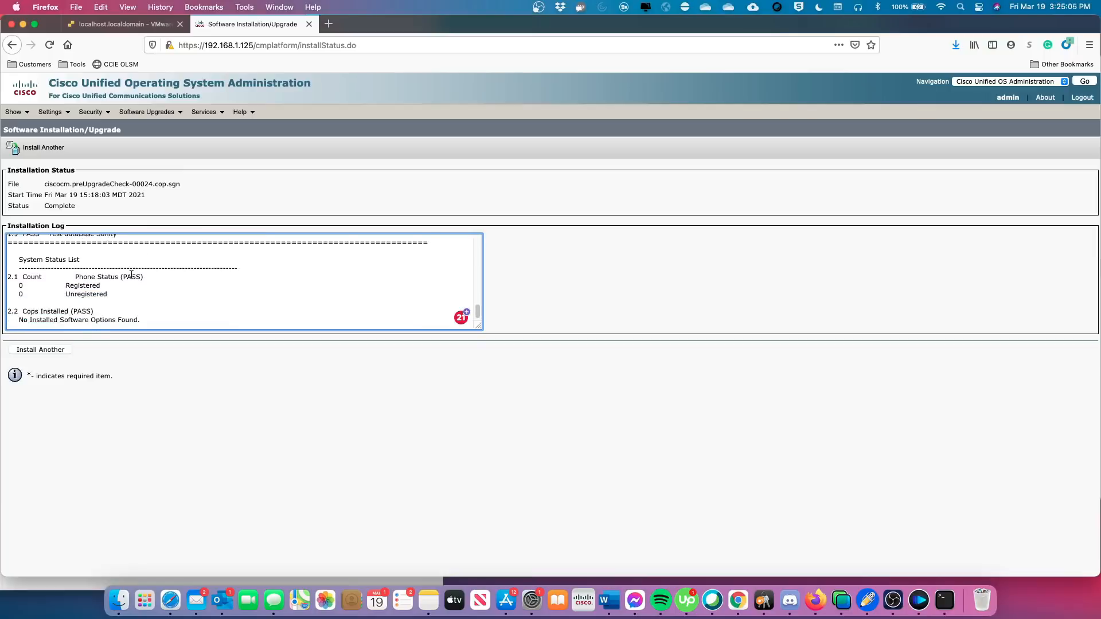
pyautogui.scroll(-2, 132, 274)
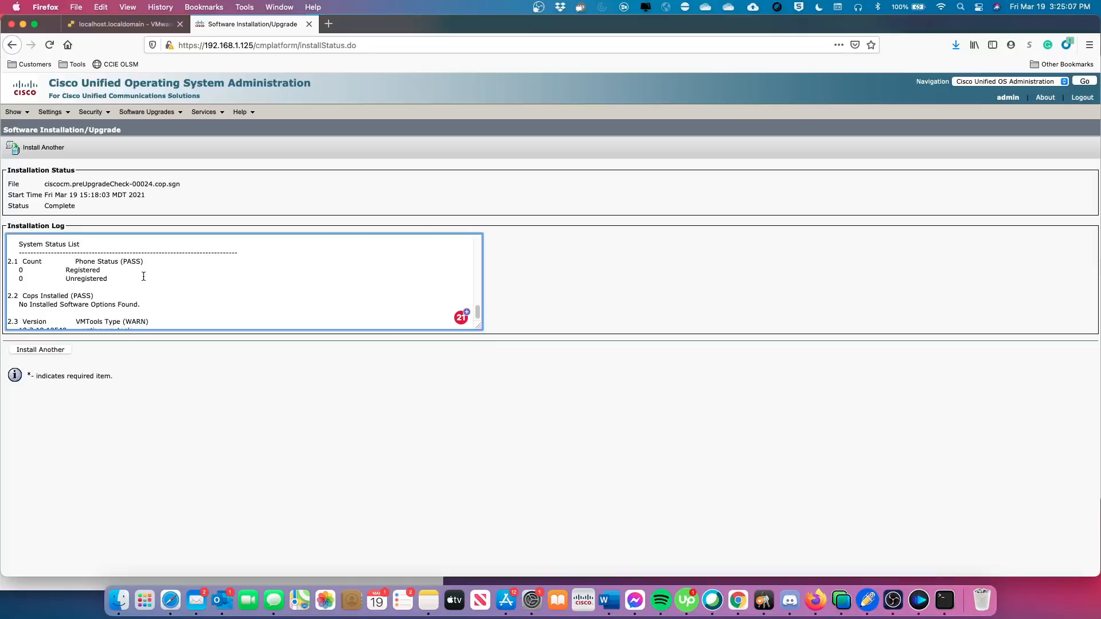
pyautogui.scroll(-1, 155, 275)
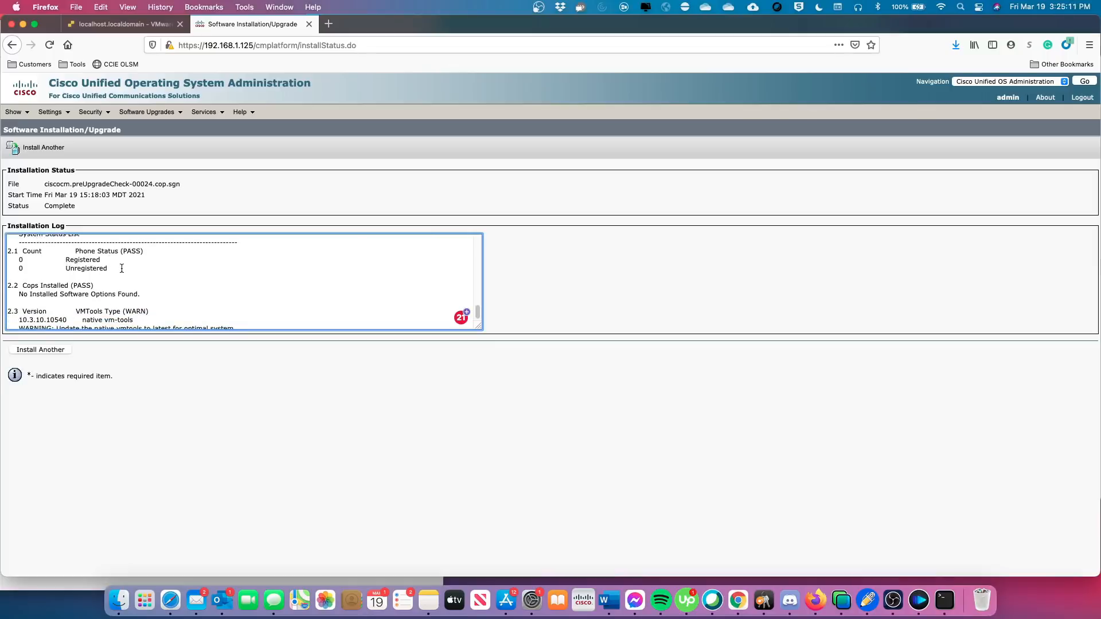
pyautogui.scroll(-3, 140, 271)
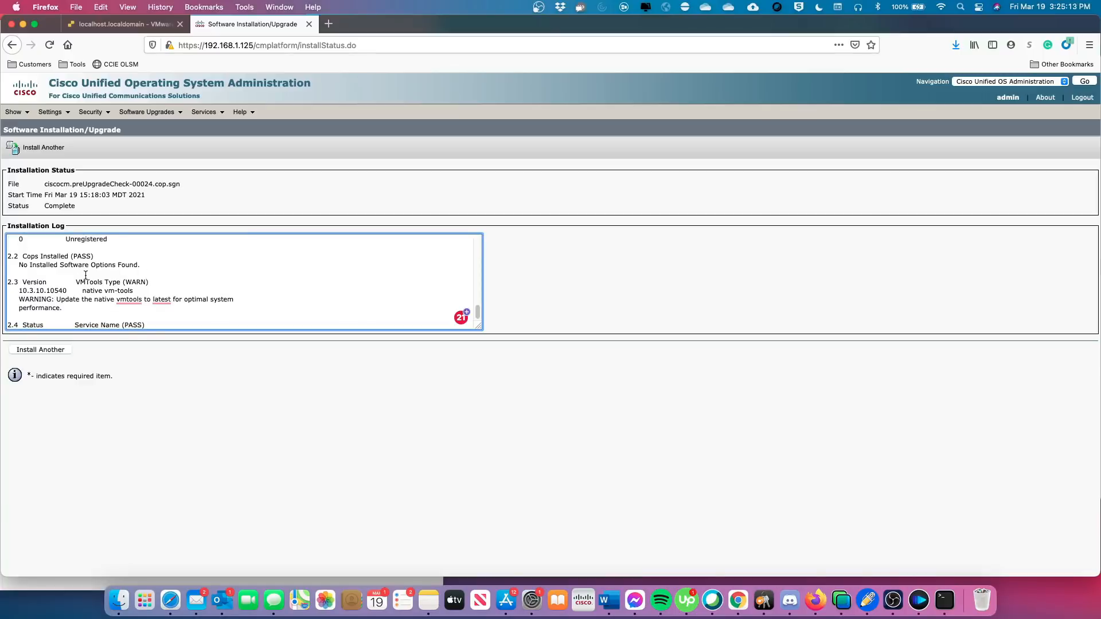
pyautogui.scroll(-1, 86, 276)
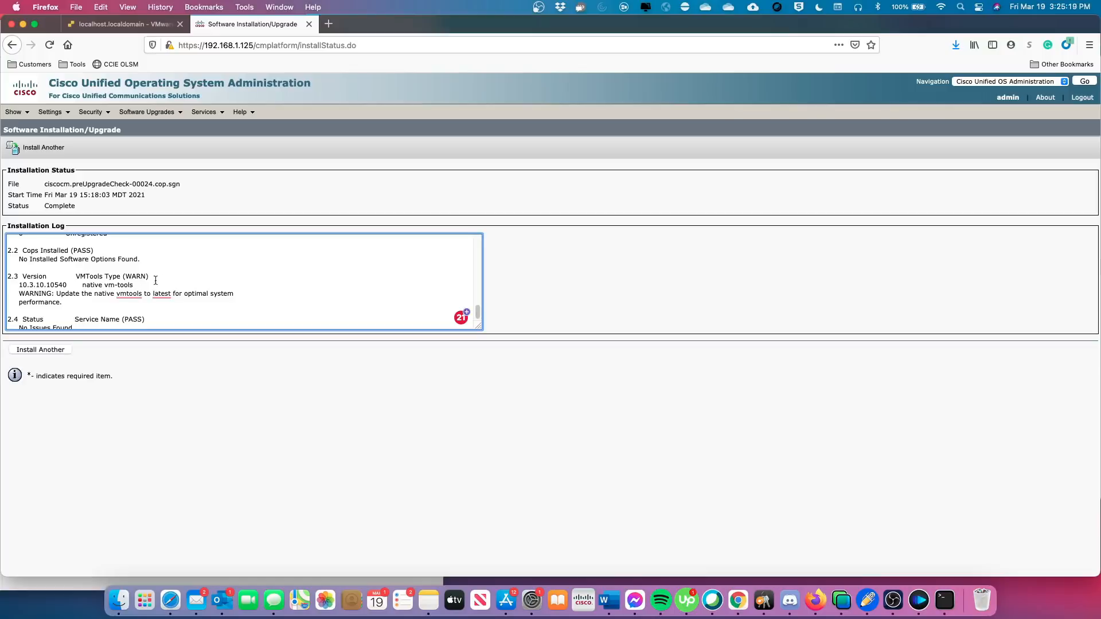
pyautogui.scroll(-2, 157, 280)
pyautogui.scroll(-1, 171, 281)
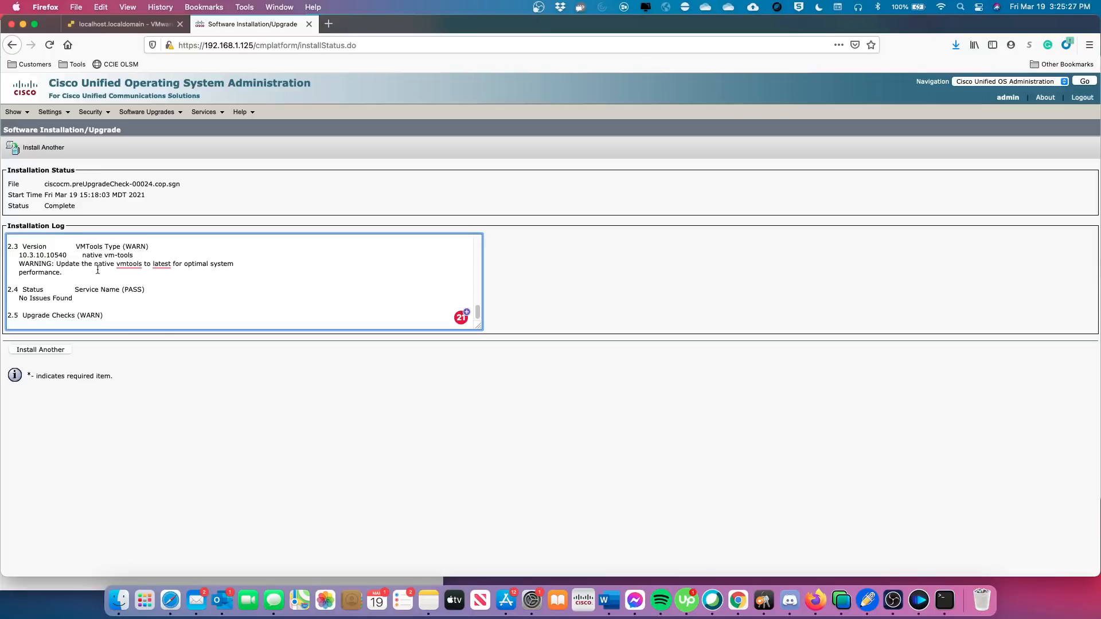
pyautogui.scroll(-1, 180, 286)
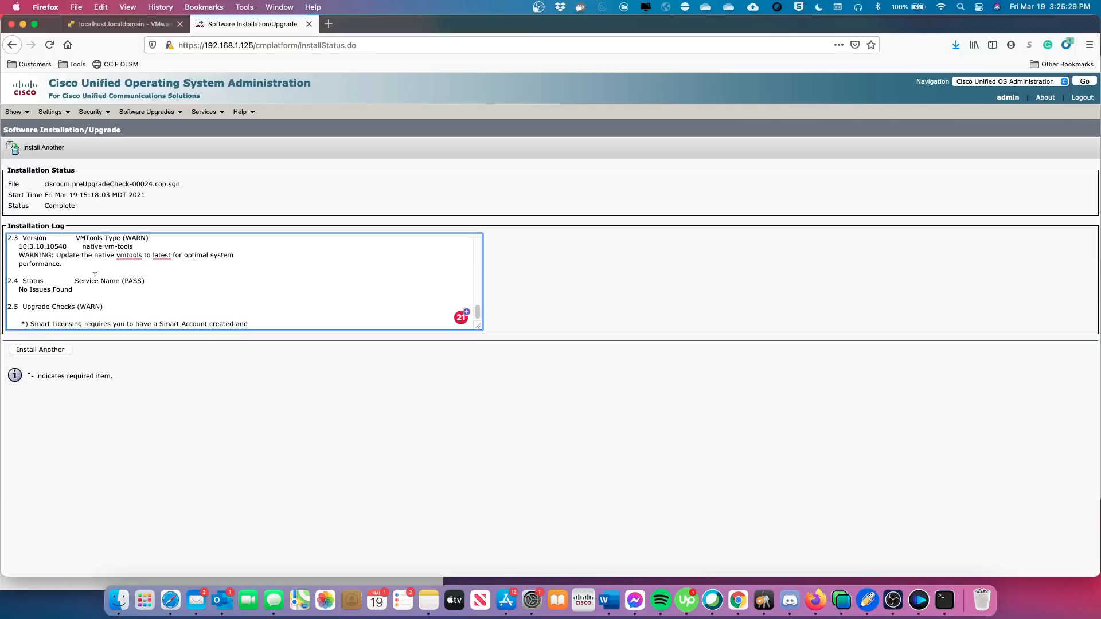
pyautogui.moveTo(57, 256); pyautogui.dragTo(233, 256)
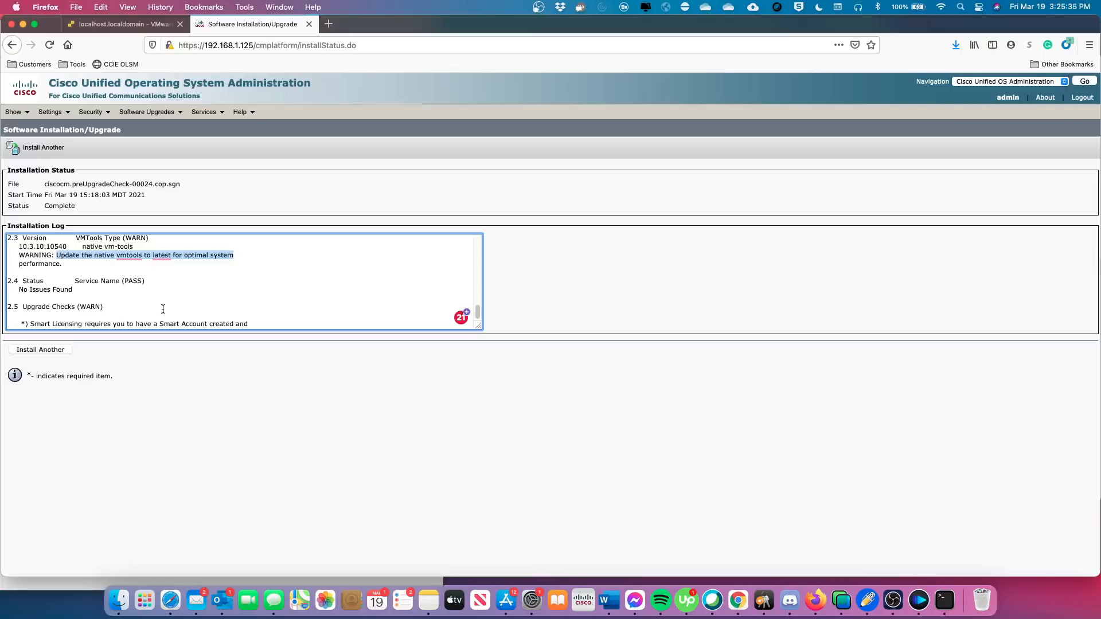
# Highlight the Smart Licensing requirement and continue to the 14-test summary (10 passed).
pyautogui.scroll(-3, 166, 294)
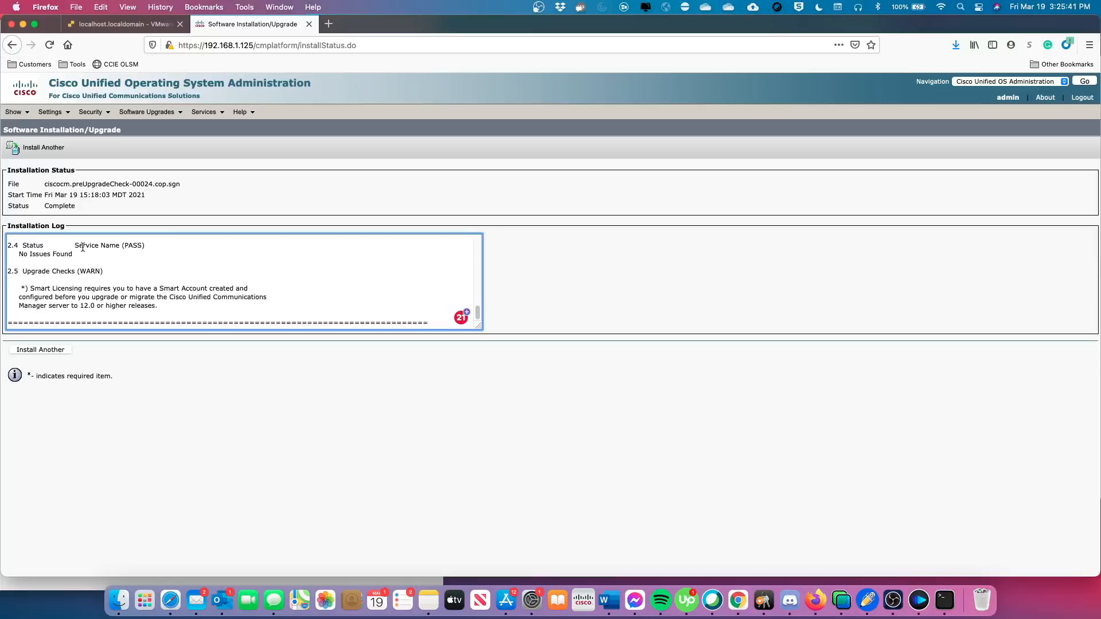
pyautogui.scroll(-2, 95, 268)
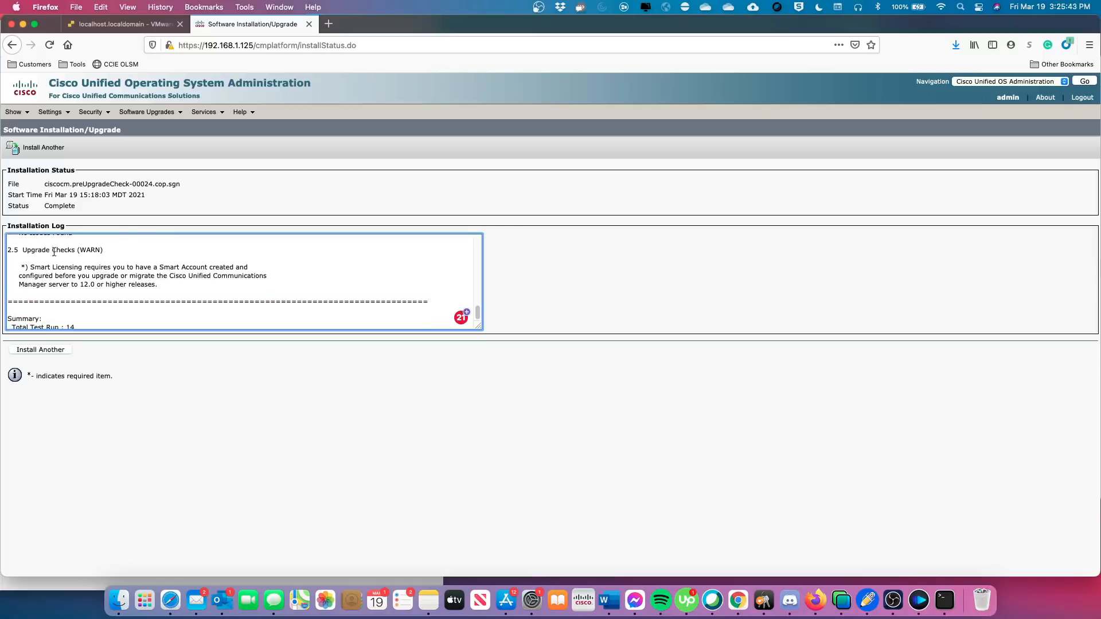
pyautogui.scroll(-1, 97, 266)
pyautogui.moveTo(32, 261); pyautogui.dragTo(200, 277)
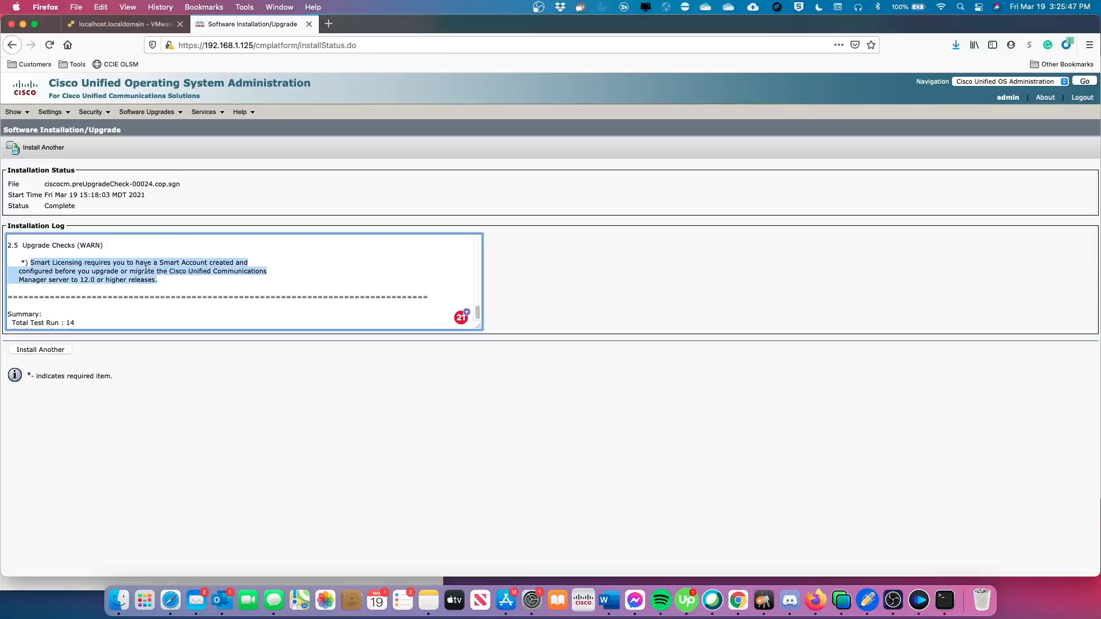
pyautogui.scroll(-1, 148, 273)
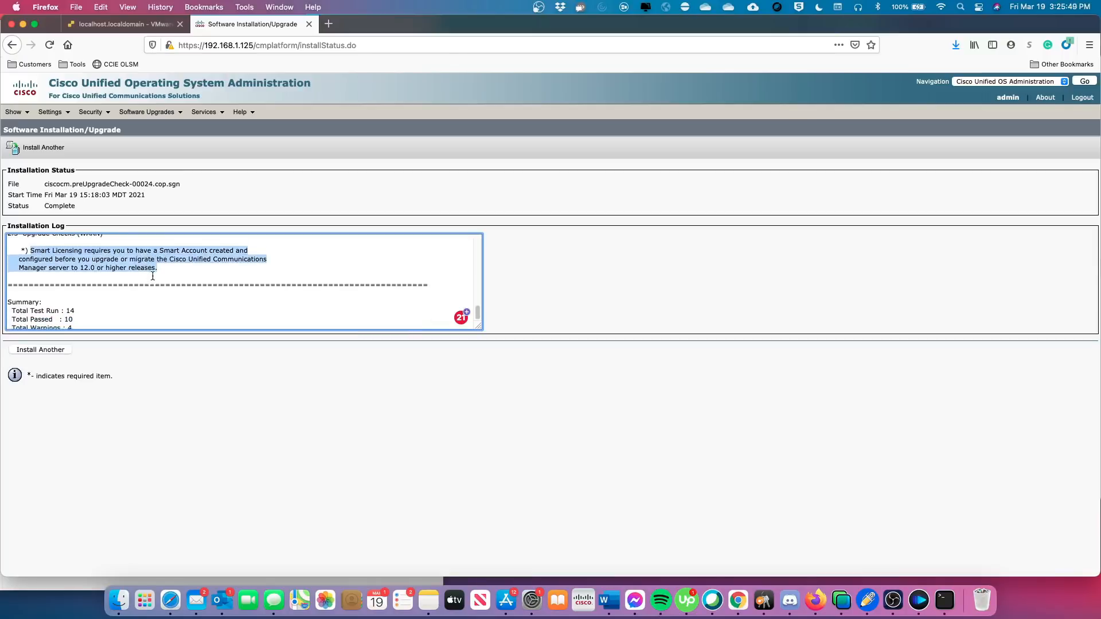
pyautogui.scroll(1, 151, 276)
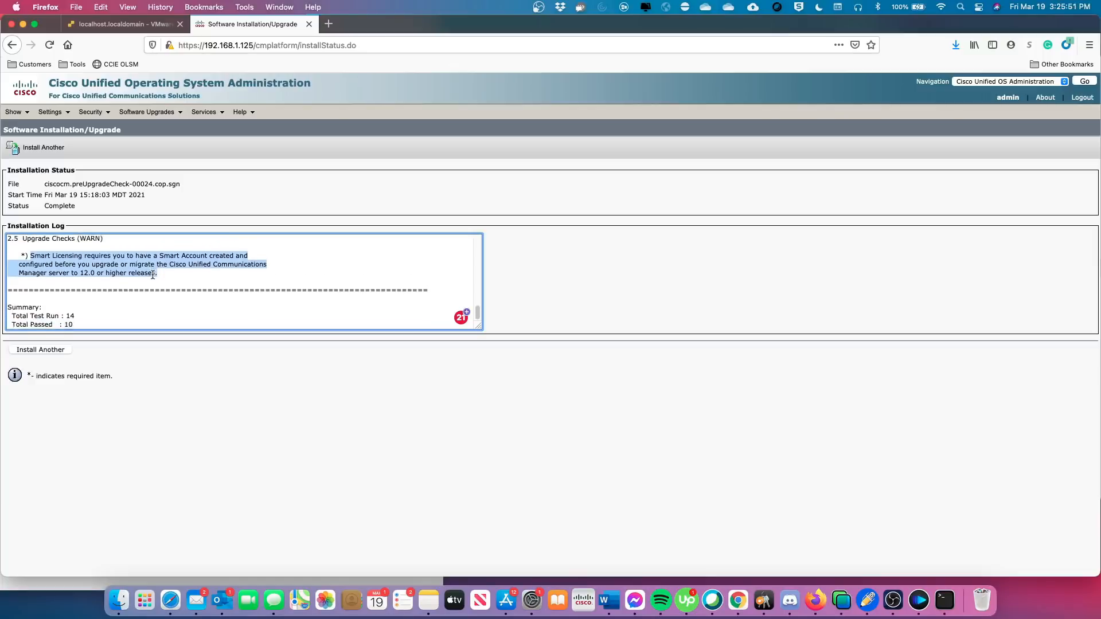
pyautogui.scroll(-3, 152, 278)
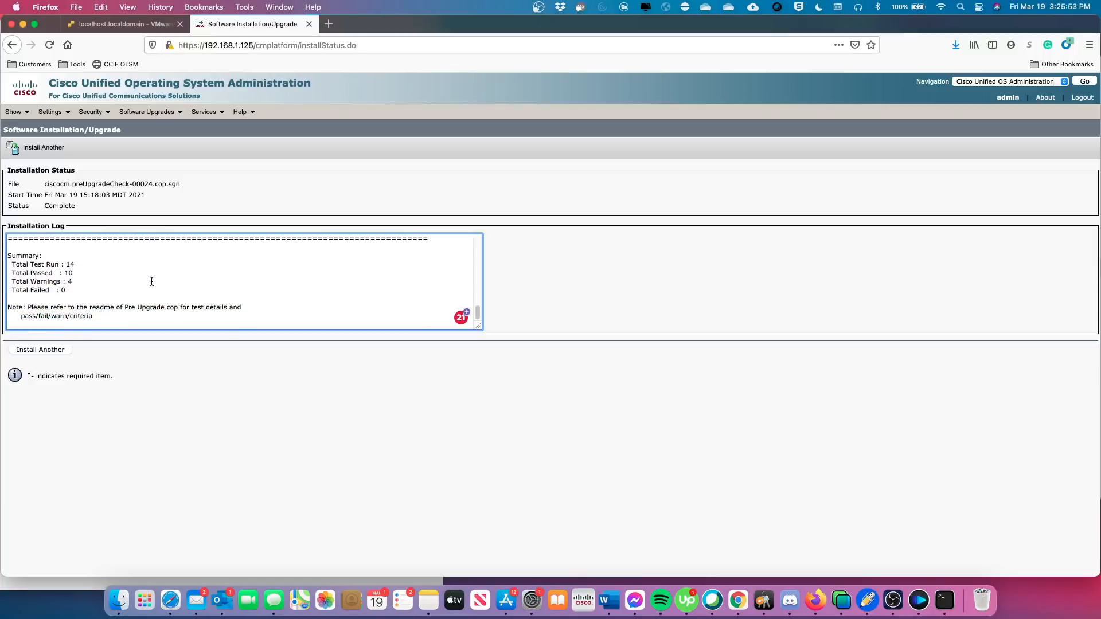
# Highlight the 12.5 partition space result (47 GB of 26 GB required) and bring up the Notability checklist.
pyautogui.scroll(15, 152, 281)
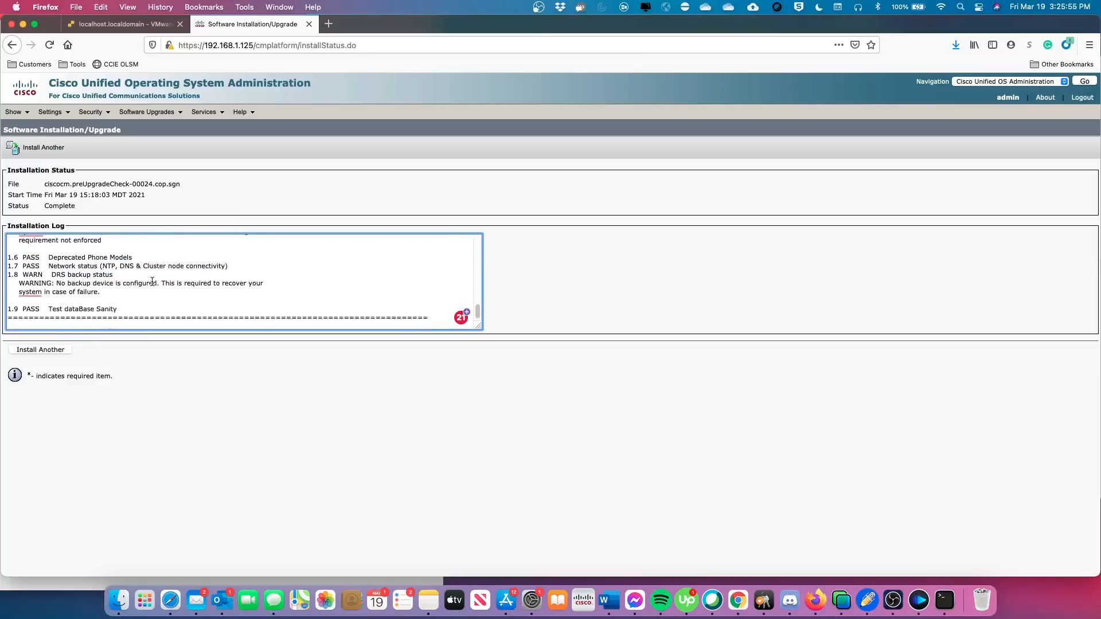
pyautogui.scroll(4, 152, 282)
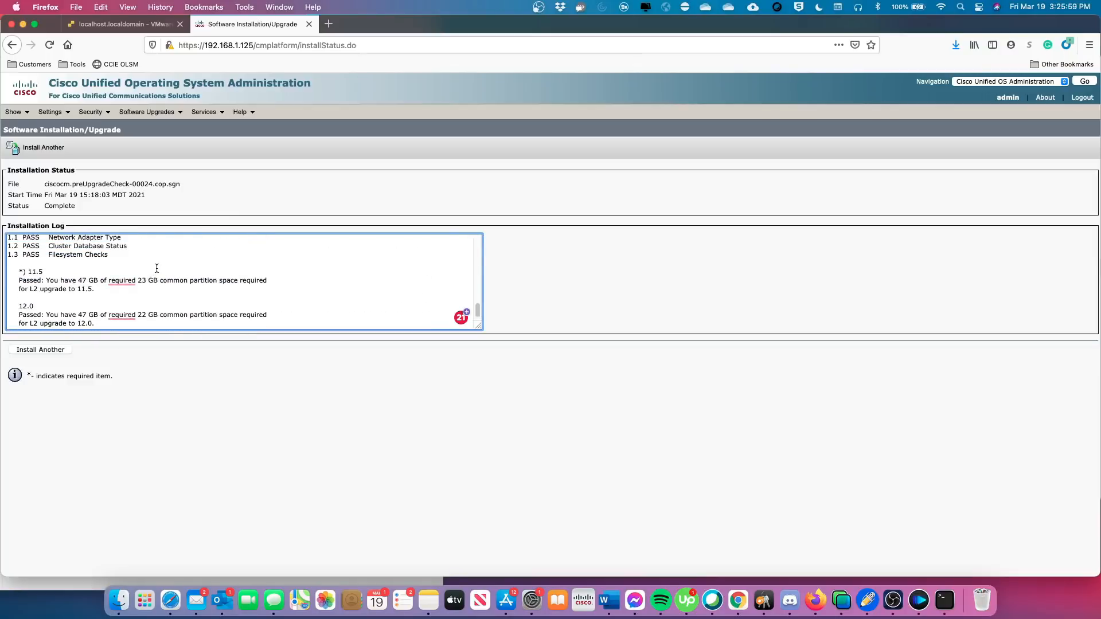
pyautogui.scroll(-3, 152, 275)
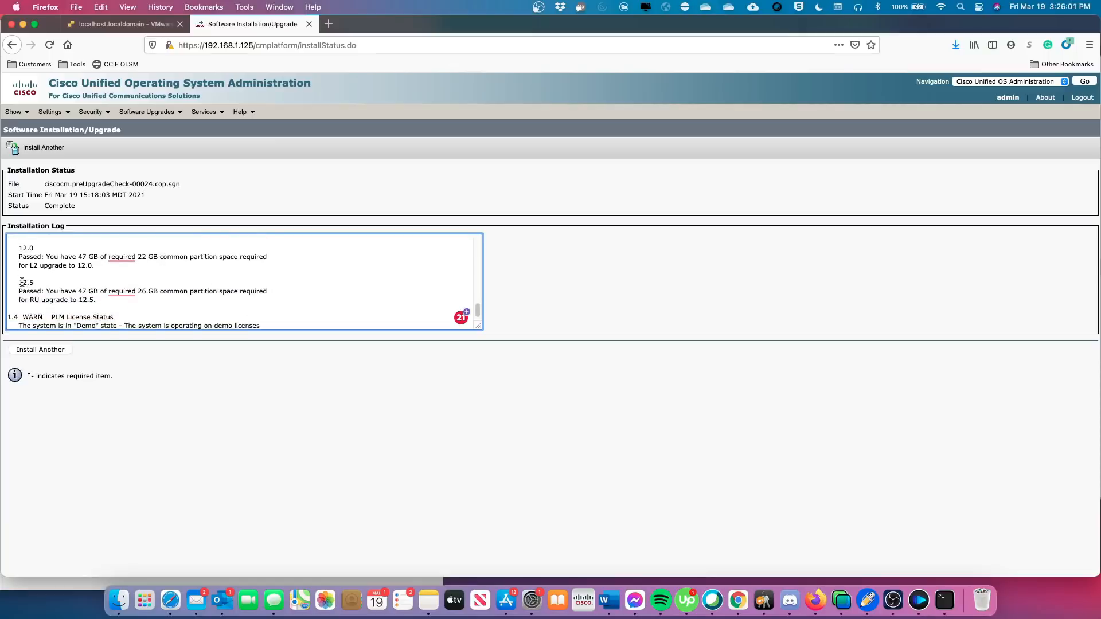
pyautogui.moveTo(18, 282); pyautogui.dragTo(267, 300)
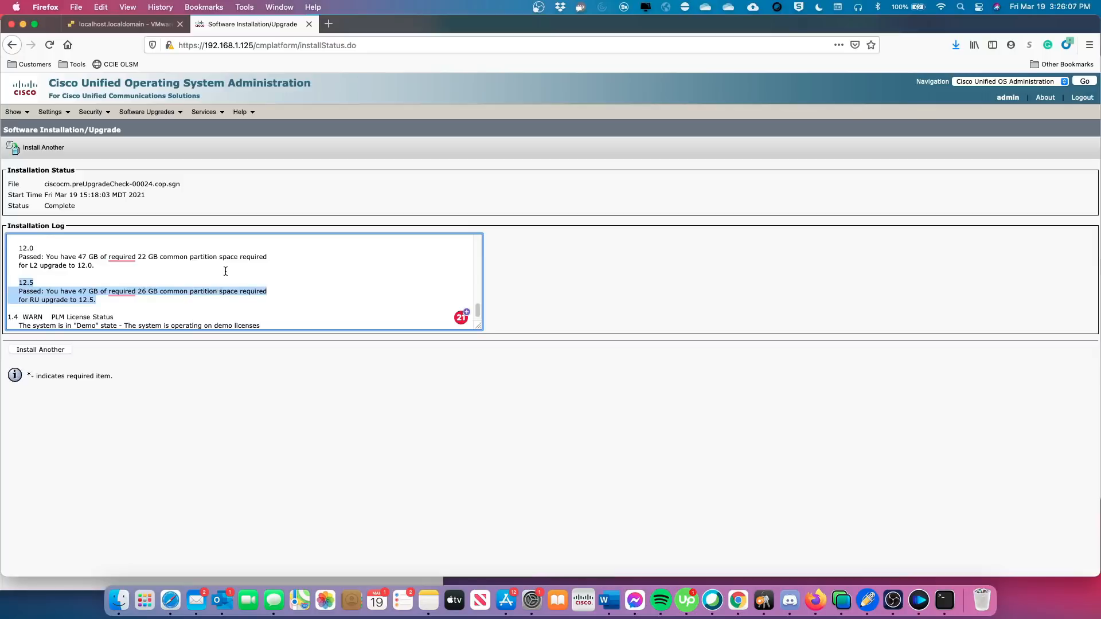
pyautogui.click(872, 597)
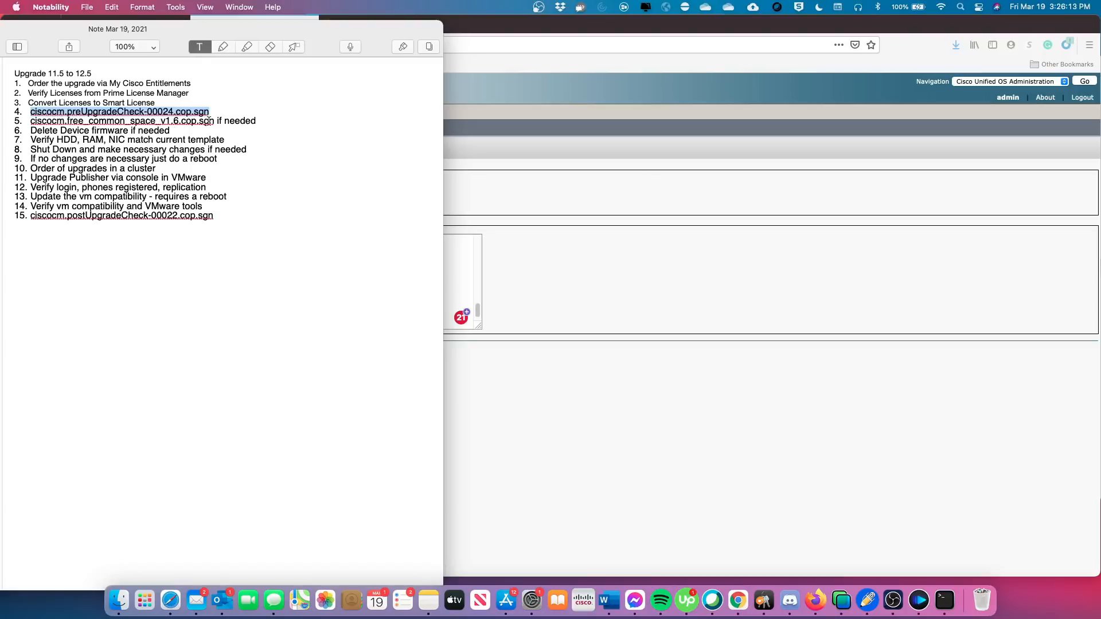
# Switch from the Notability upgrade checklist back to the Cisco pre-upgrade log in Firefox.
pyautogui.click(518, 320)
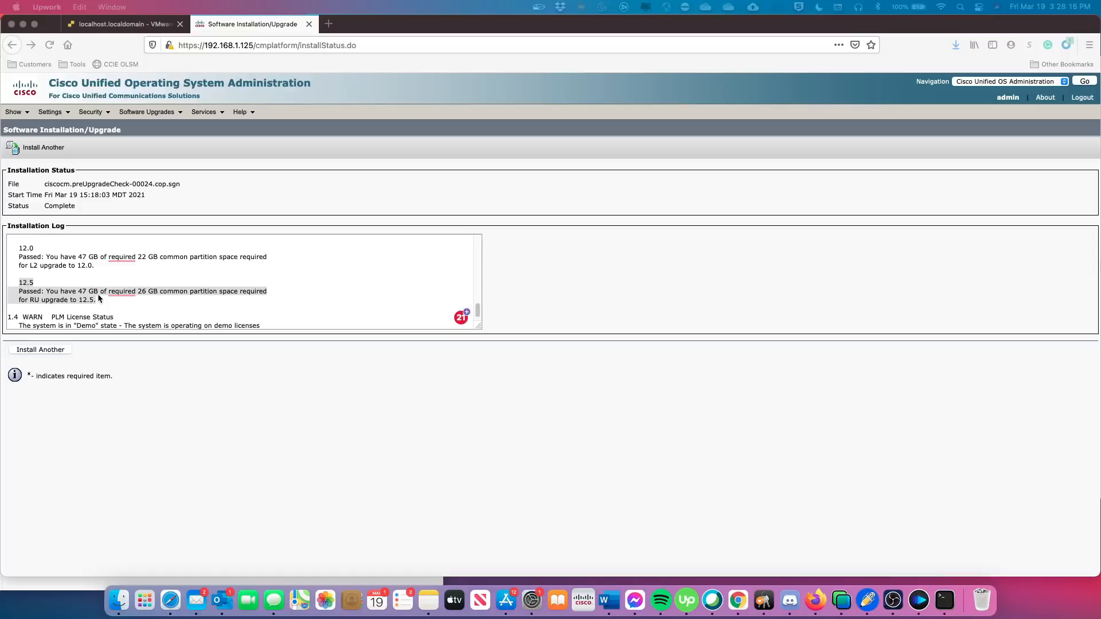
# Load the Cisco Unified CM Administration sign-in page and enter the administrator username and password.
pyautogui.click(988, 85)
pyautogui.click(987, 84)
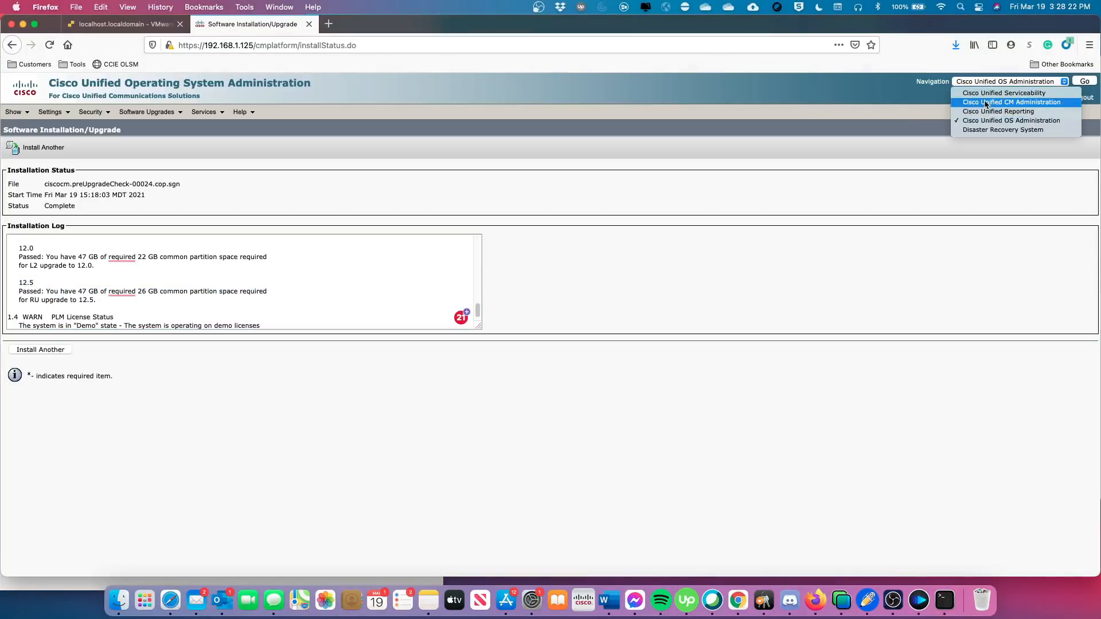
pyautogui.click(987, 103)
pyautogui.click(1084, 81)
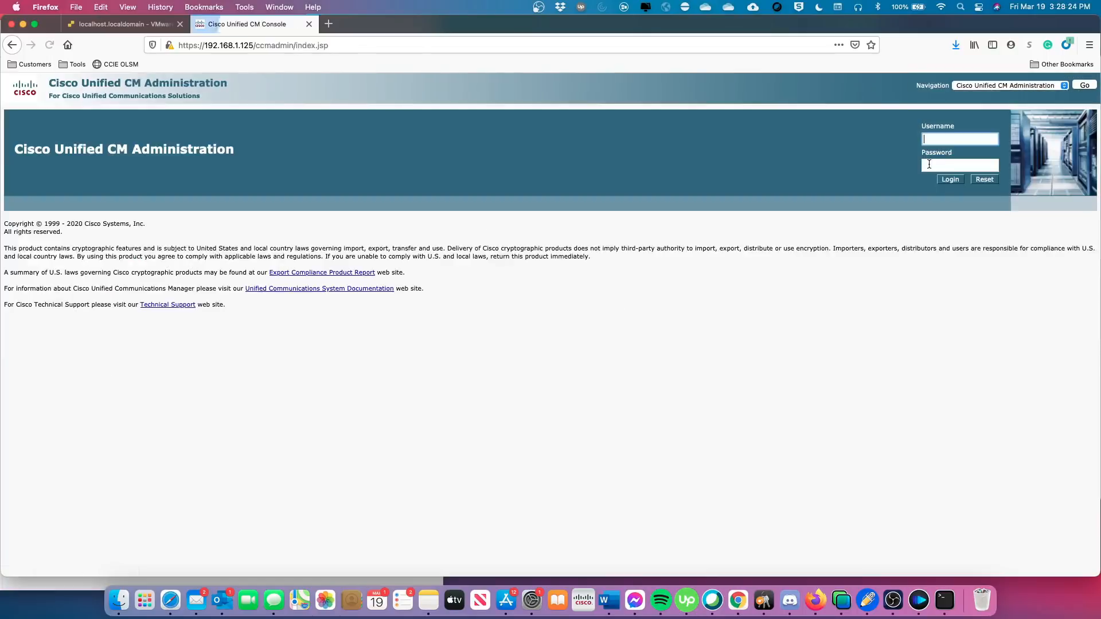
pyautogui.click(946, 140)
pyautogui.write('admin')
pyautogui.press('Tab')
pyautogui.write('••')
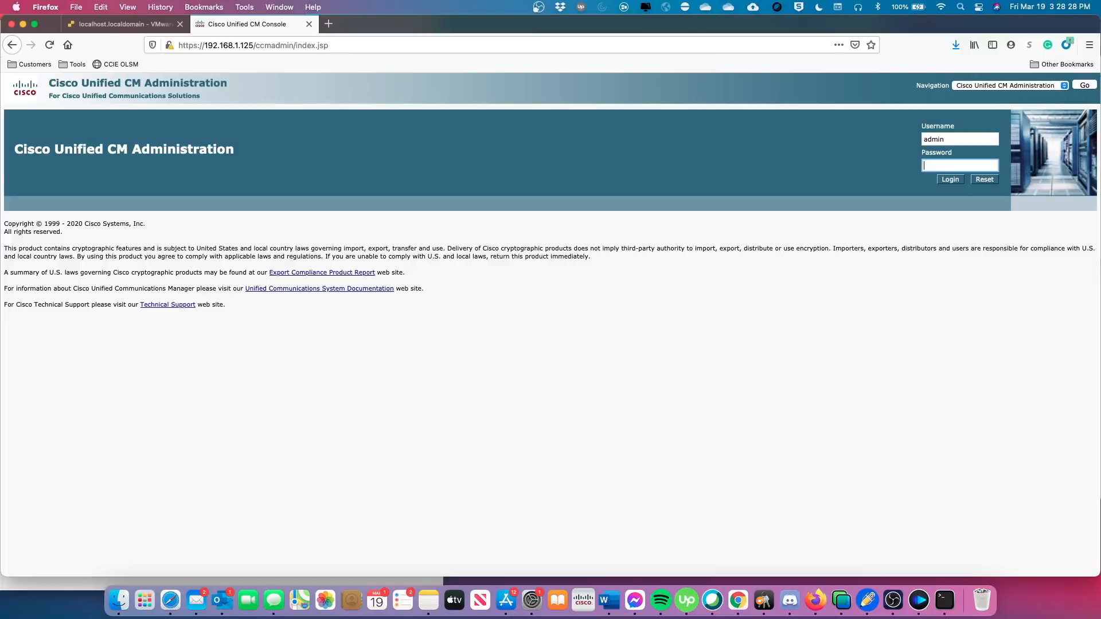
pyautogui.write('•••••••')
pyautogui.press('Return')
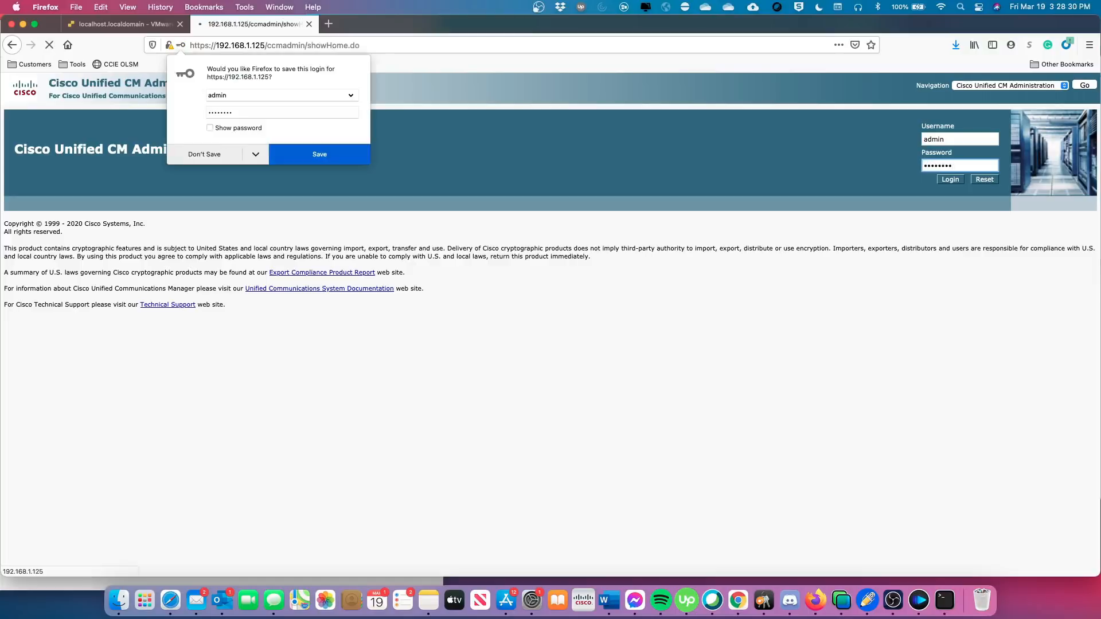
pyautogui.click(185, 158)
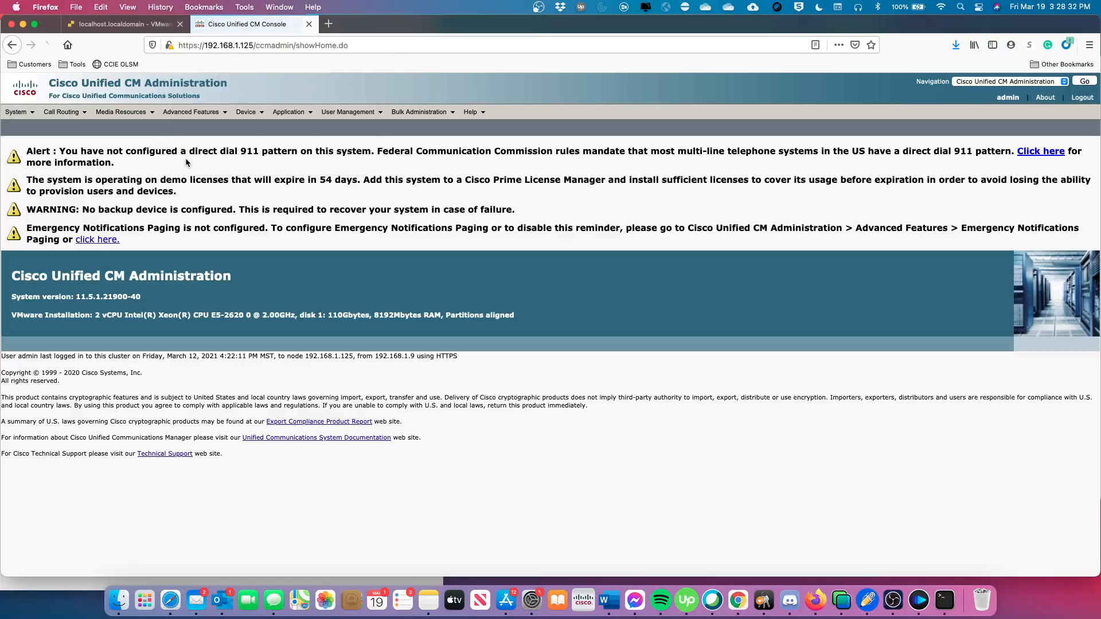
pyautogui.click(246, 112)
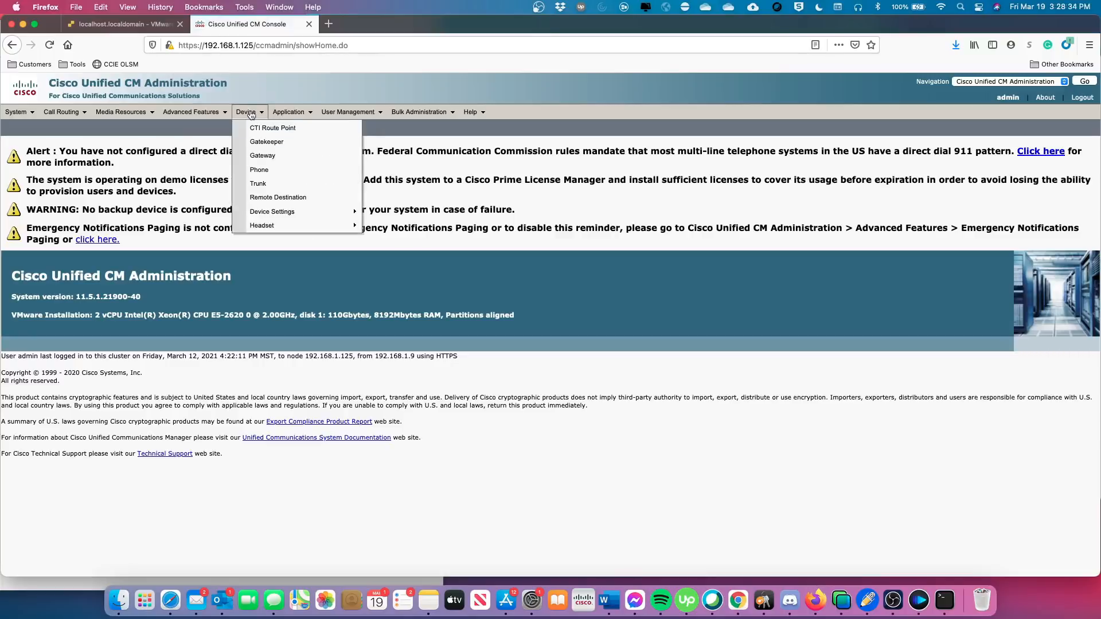
pyautogui.moveTo(267, 213)
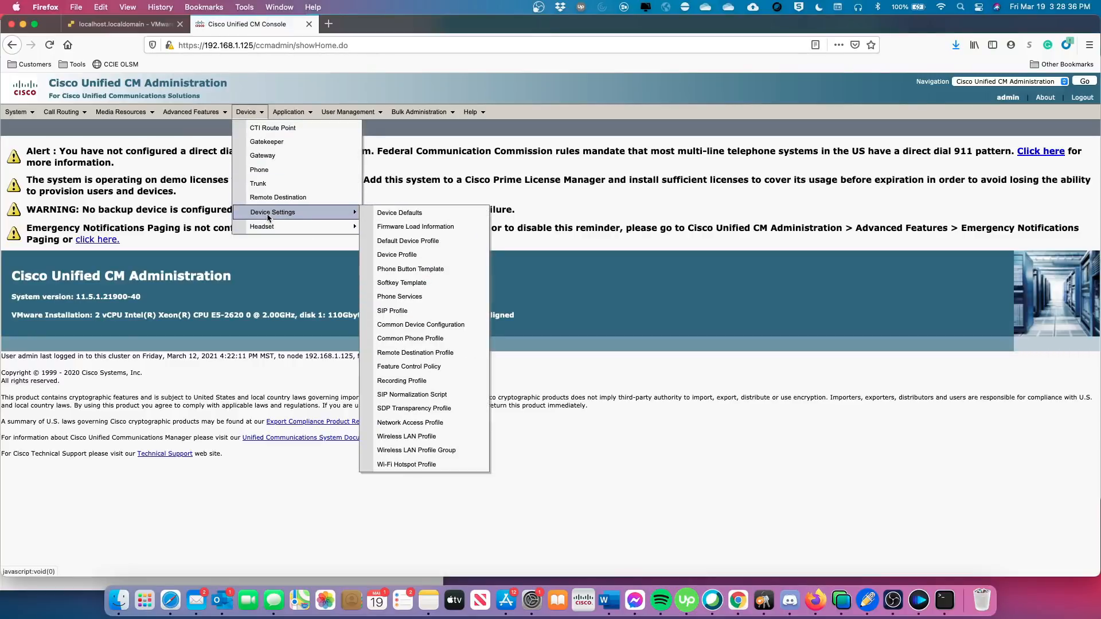
pyautogui.click(410, 230)
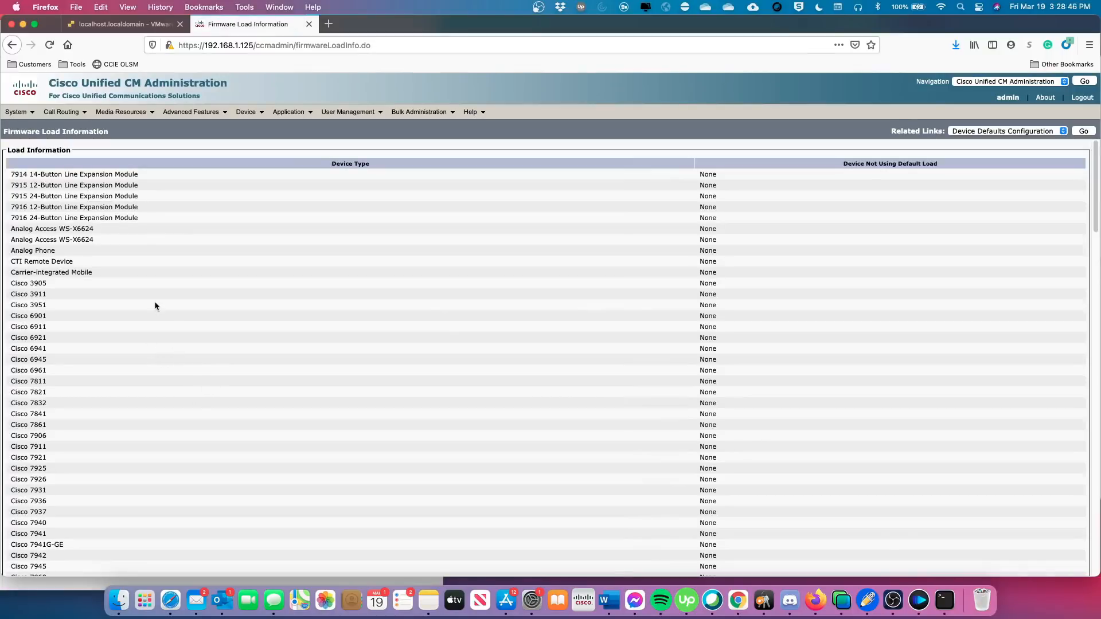
pyautogui.scroll(-3, 173, 315)
pyautogui.scroll(-12, 173, 314)
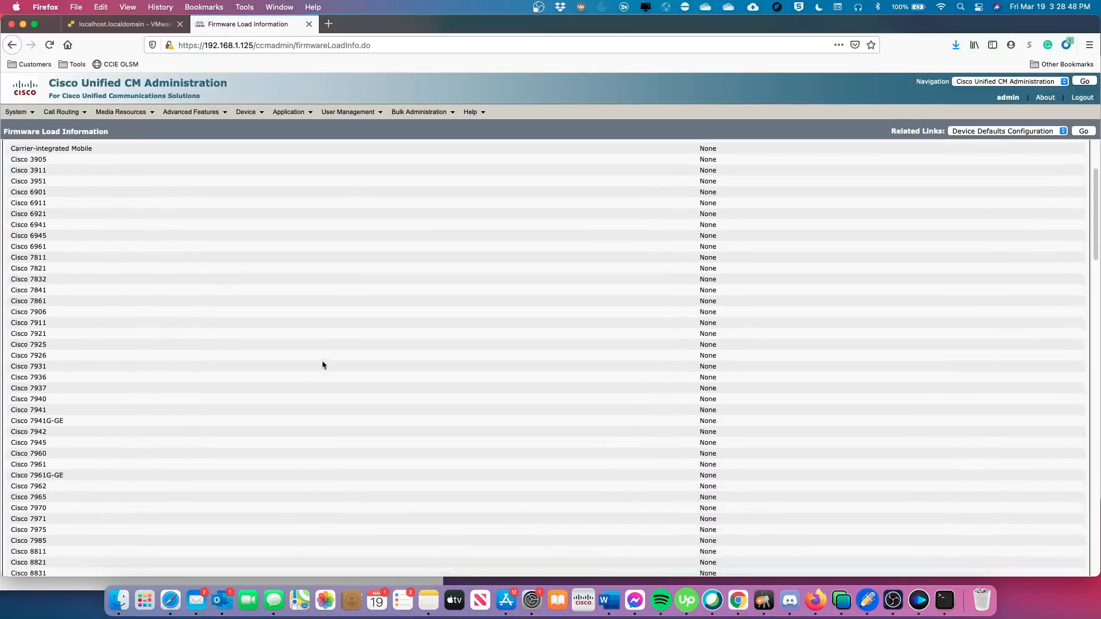
pyautogui.scroll(-7, 388, 385)
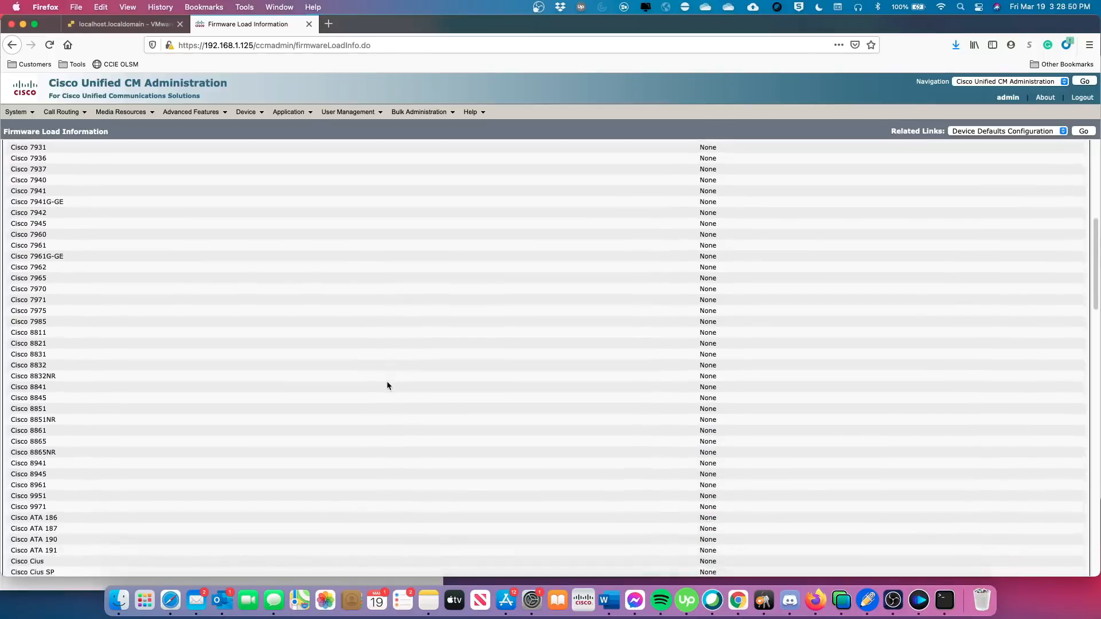
pyautogui.scroll(-20, 387, 385)
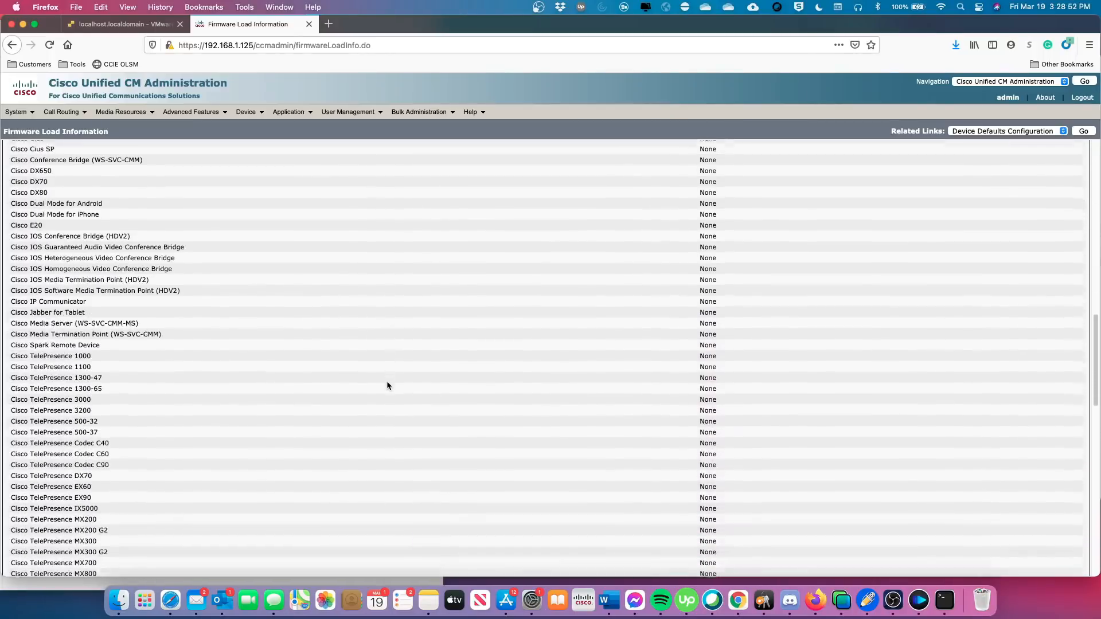
pyautogui.scroll(-5, 379, 383)
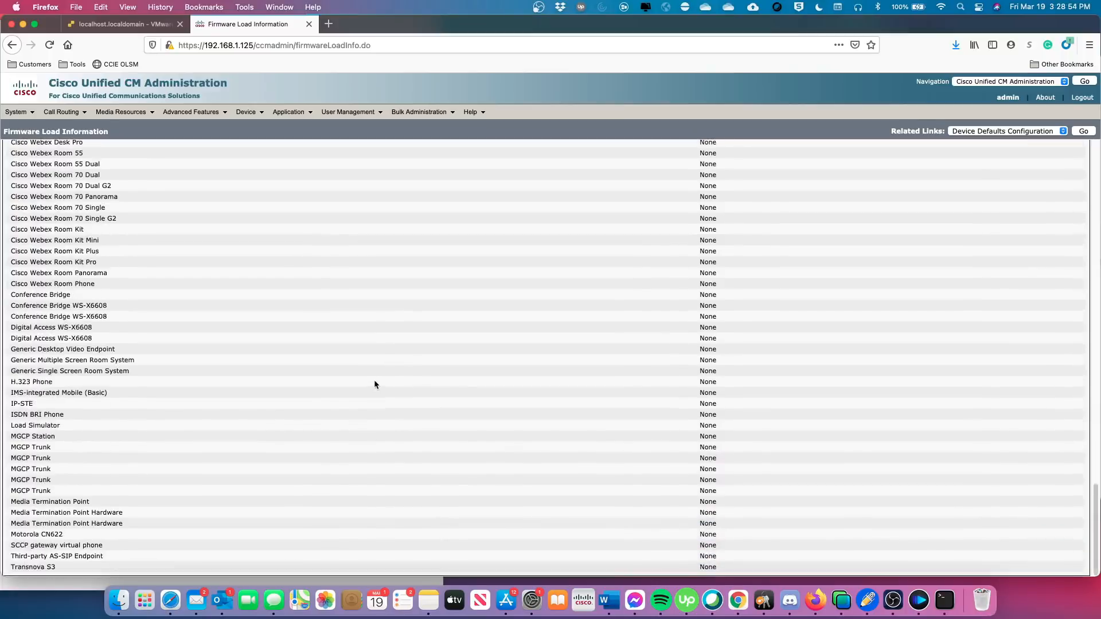
pyautogui.scroll(20, 375, 385)
pyautogui.scroll(20, 374, 385)
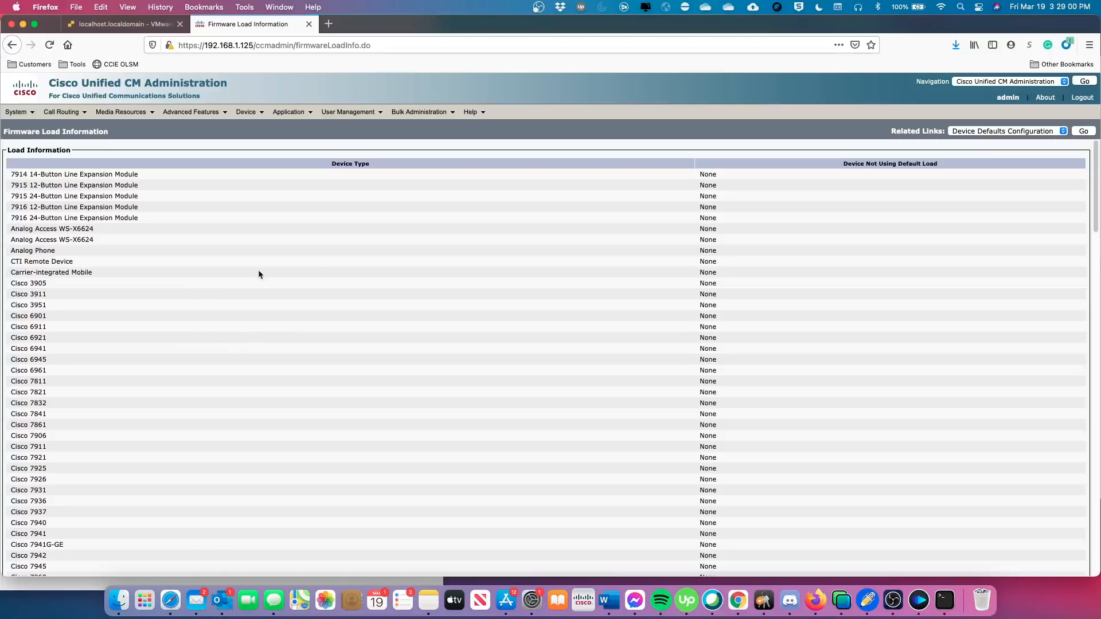
pyautogui.moveTo(351, 115)
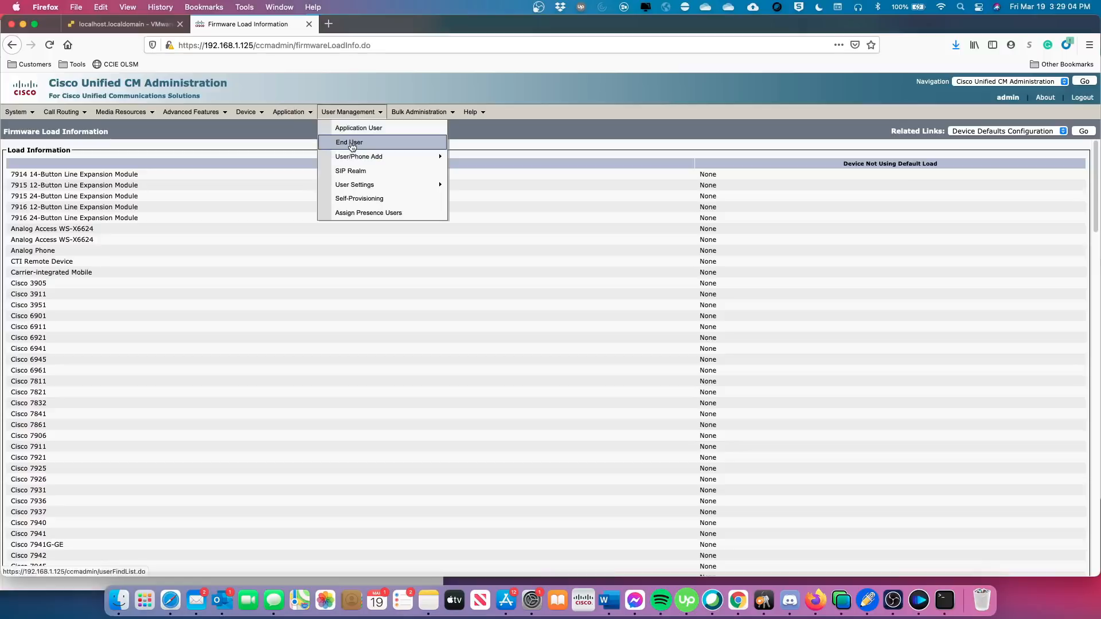
pyautogui.moveTo(246, 113)
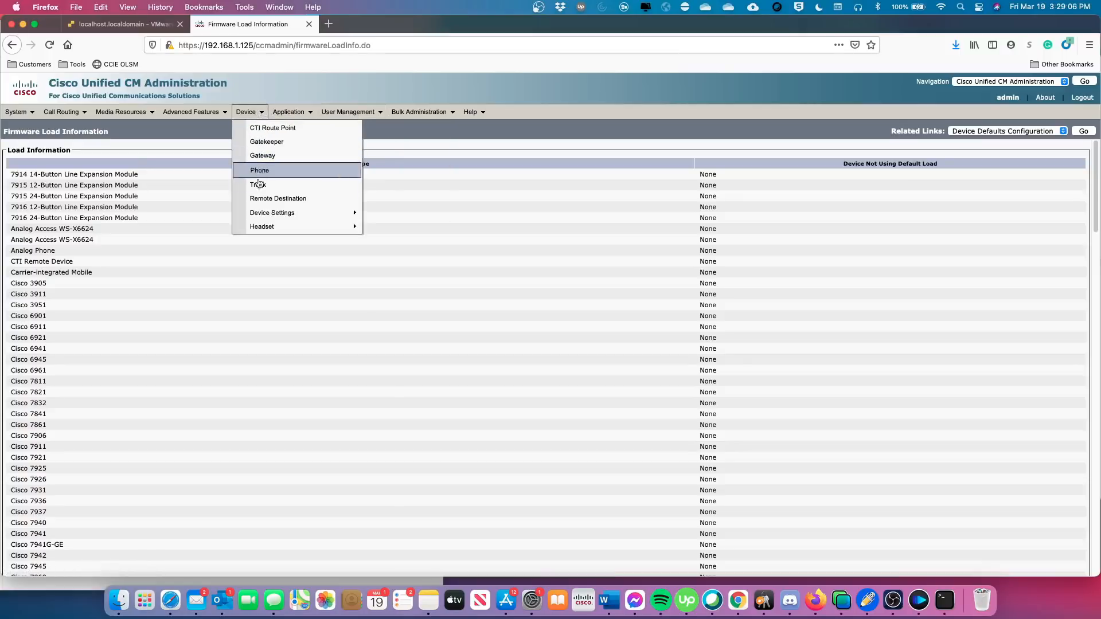
pyautogui.moveTo(275, 213)
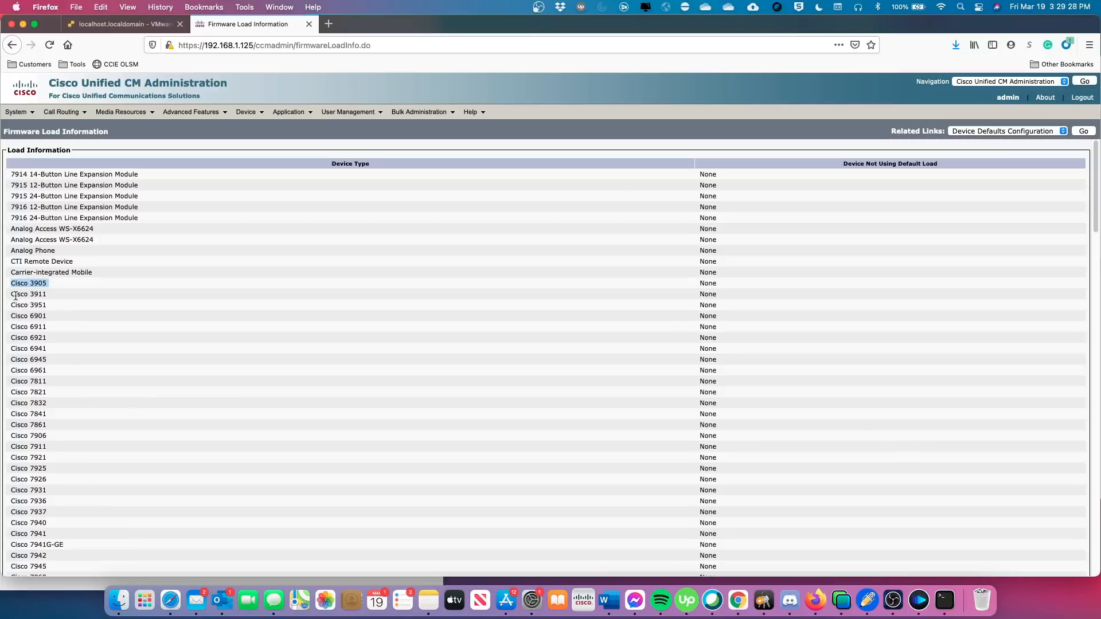
pyautogui.moveTo(10, 298); pyautogui.dragTo(49, 306)
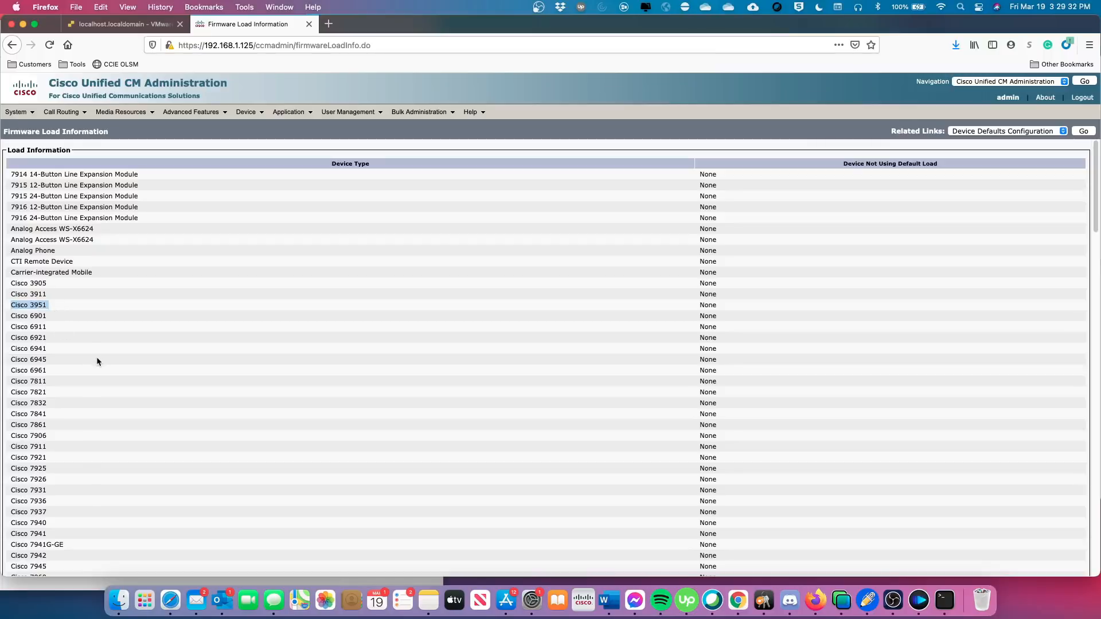
pyautogui.scroll(-3, 102, 358)
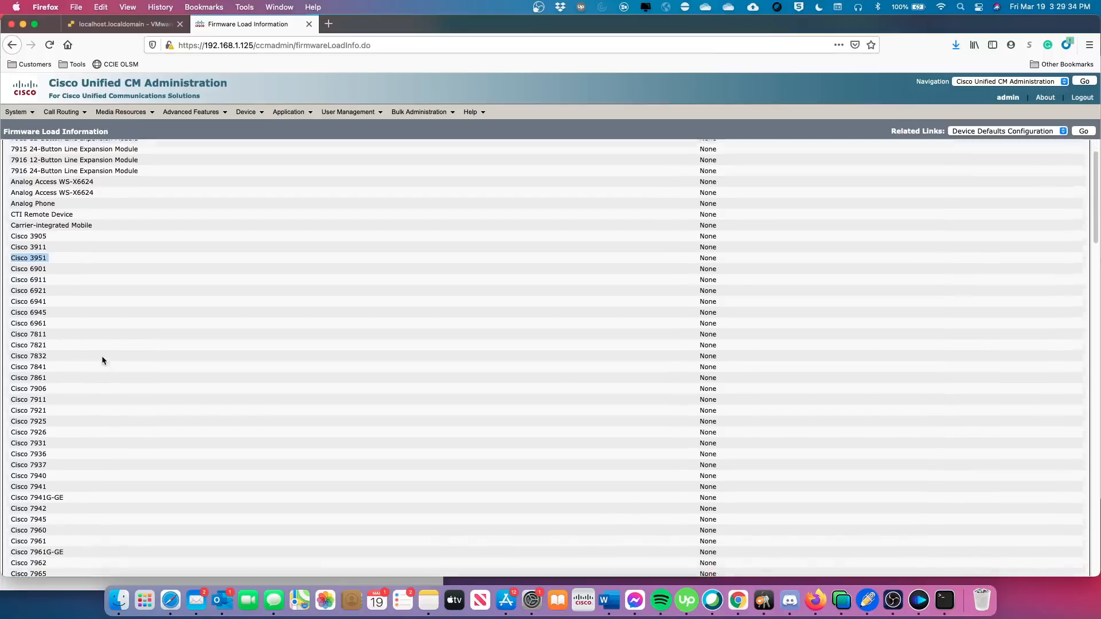
pyautogui.scroll(-6, 102, 357)
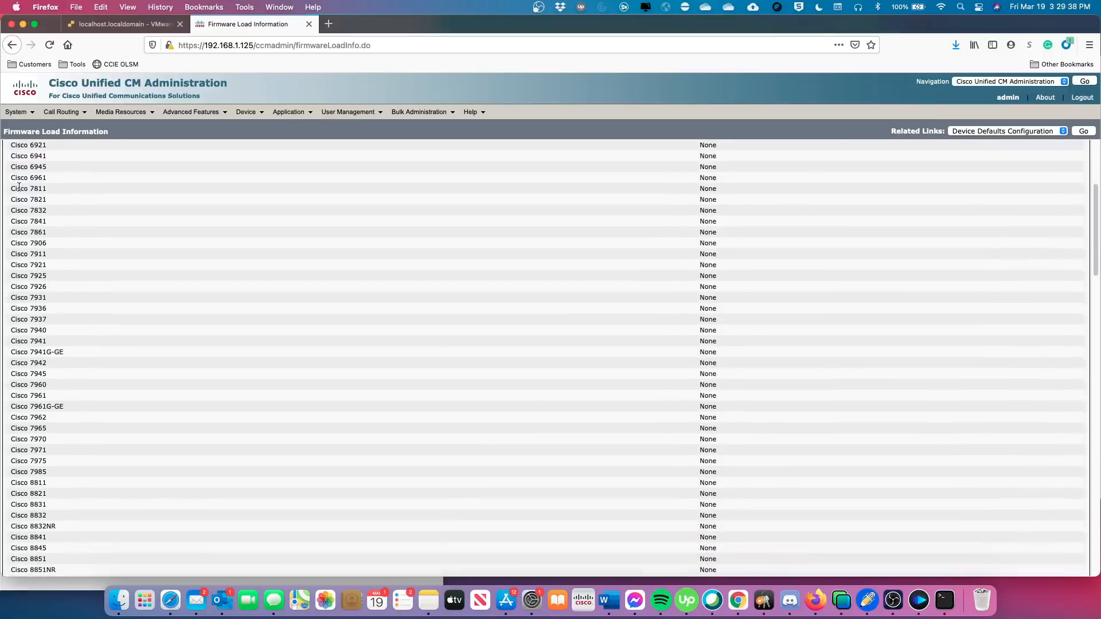
pyautogui.scroll(1, 20, 191)
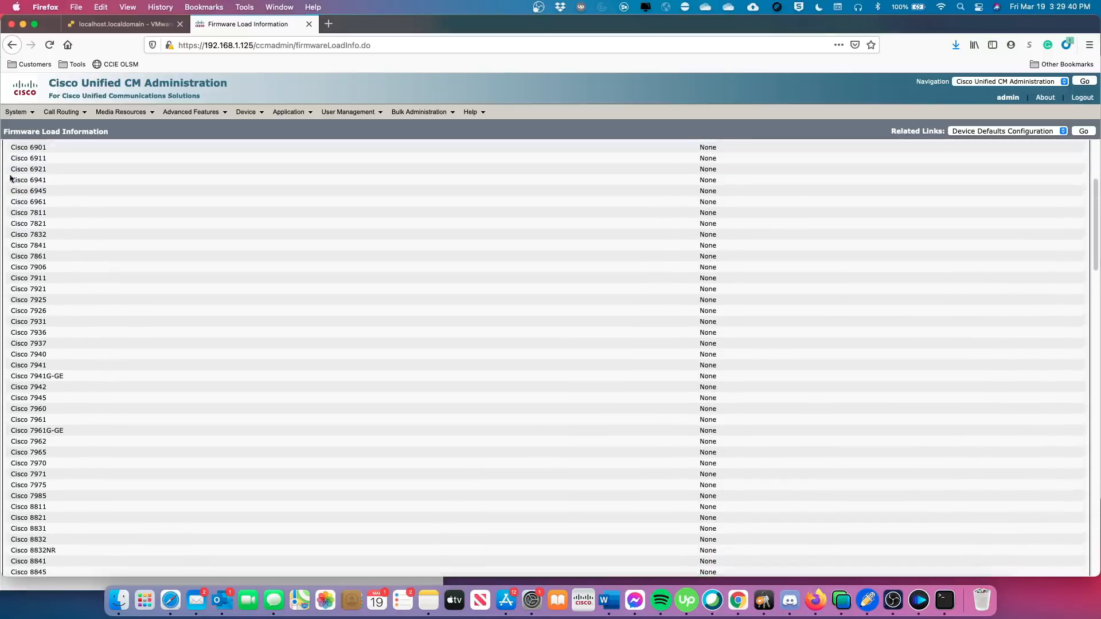
pyautogui.scroll(-4, 89, 259)
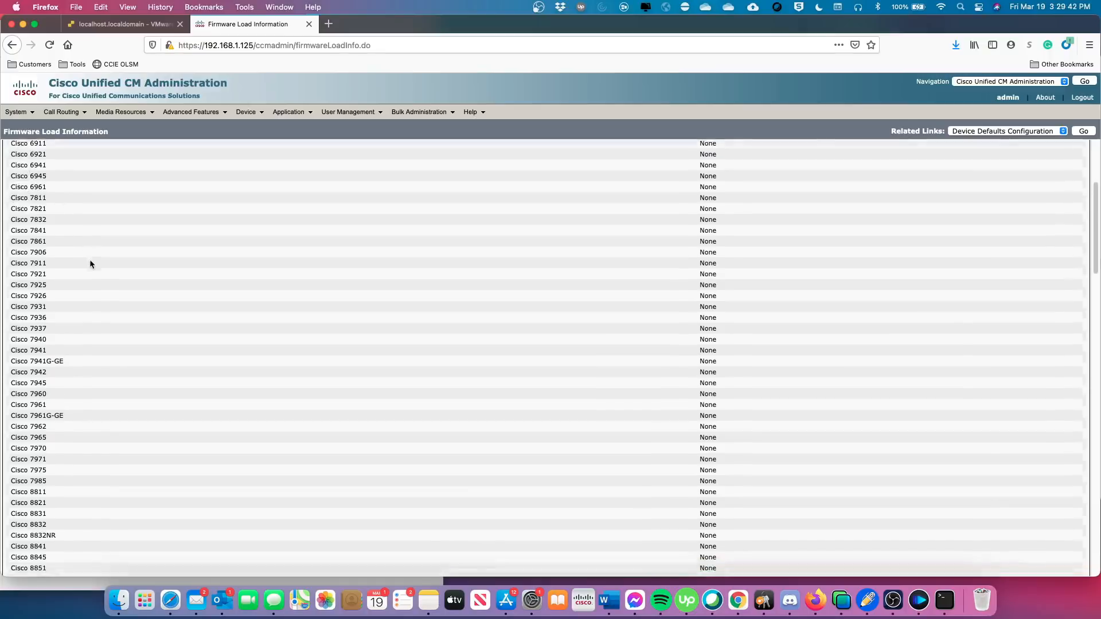
pyautogui.scroll(-5, 93, 285)
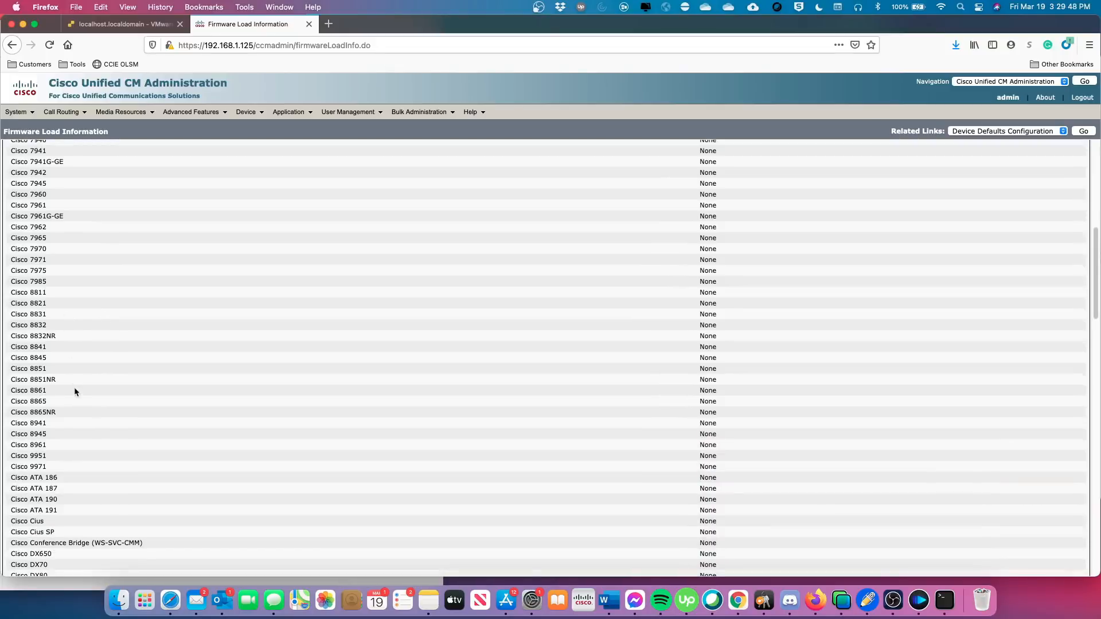
pyautogui.scroll(-3, 81, 398)
pyautogui.scroll(-3, 120, 417)
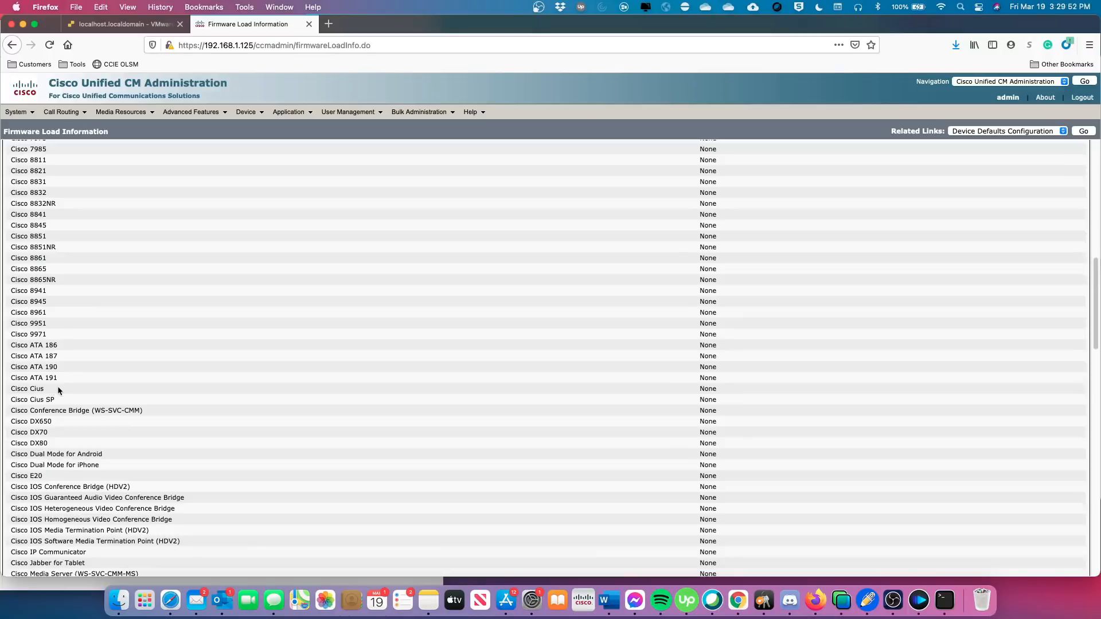
pyautogui.scroll(-3, 205, 359)
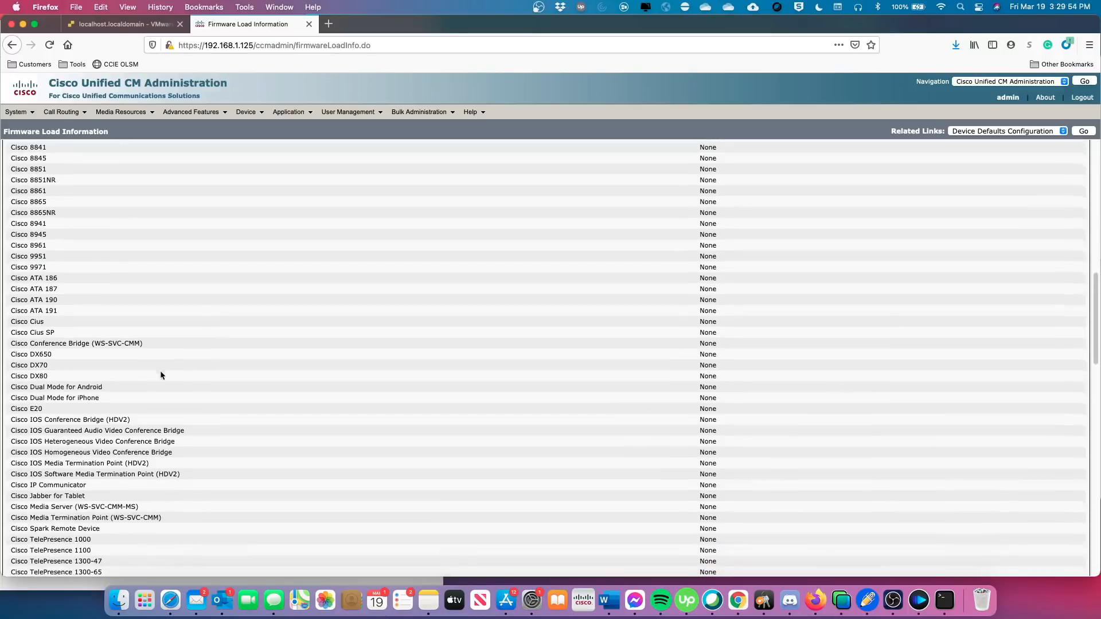
pyautogui.scroll(-2, 155, 371)
pyautogui.scroll(-2, 134, 365)
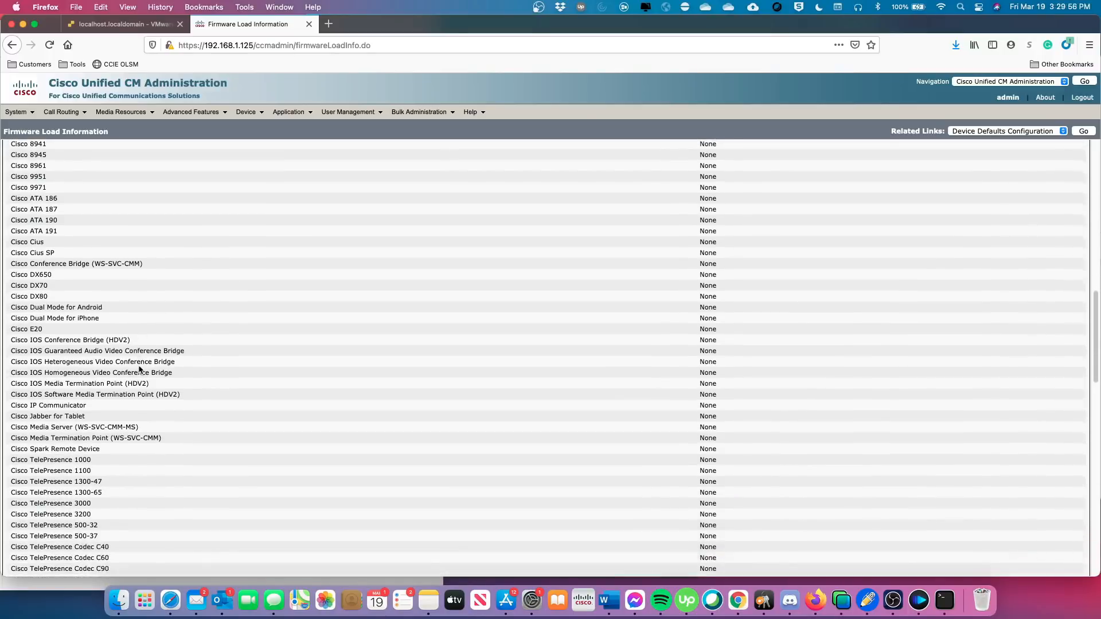
pyautogui.scroll(-5, 137, 371)
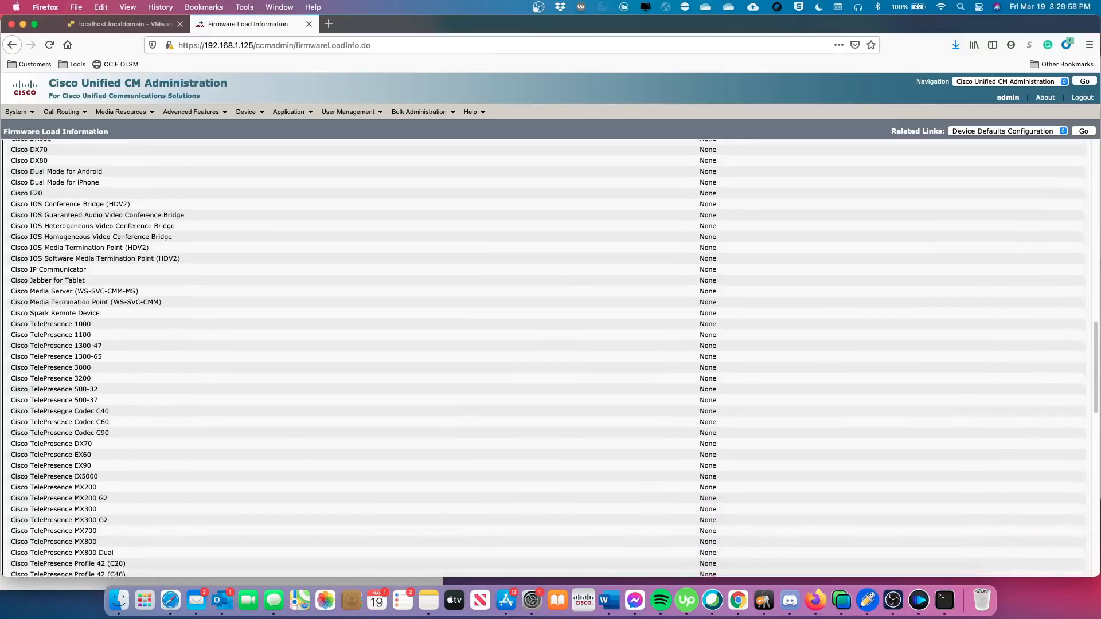
pyautogui.scroll(-7, 63, 418)
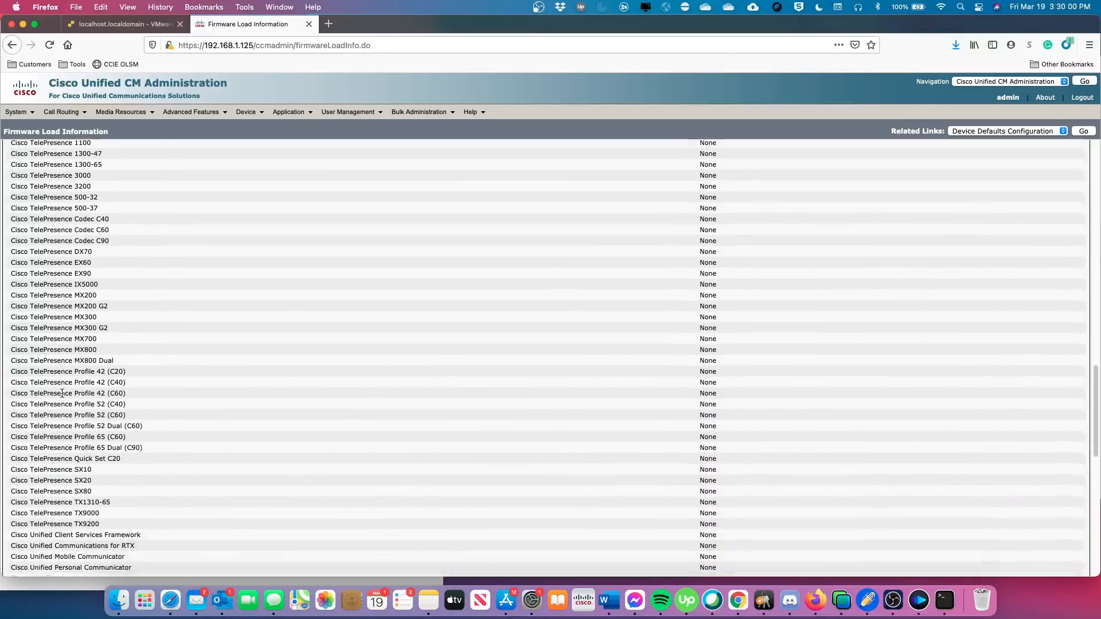
pyautogui.scroll(-5, 62, 393)
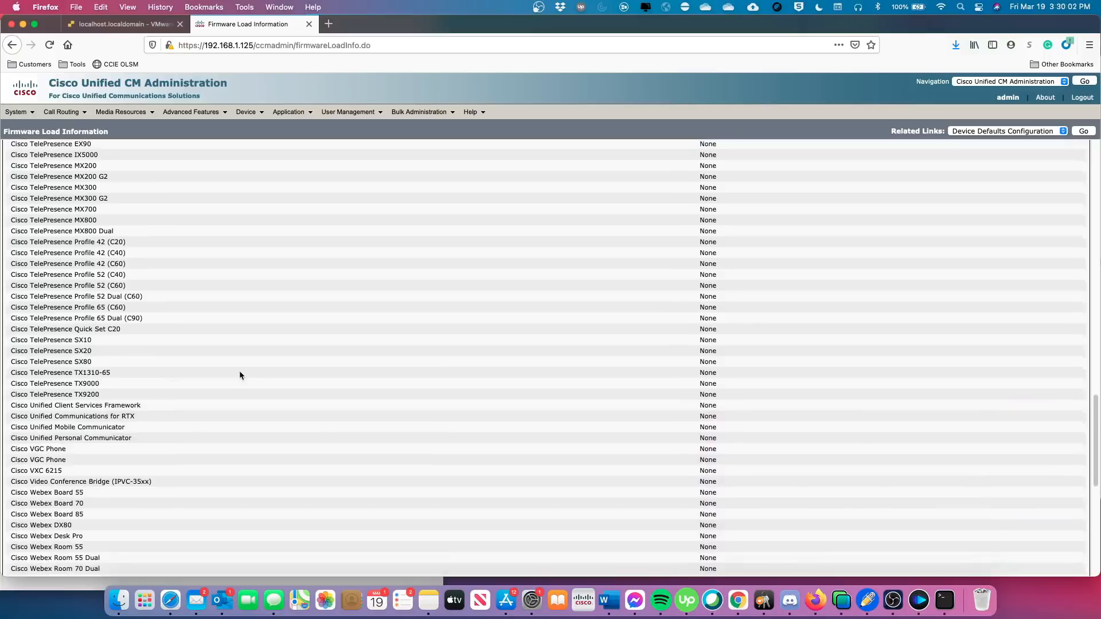
pyautogui.scroll(20, 240, 371)
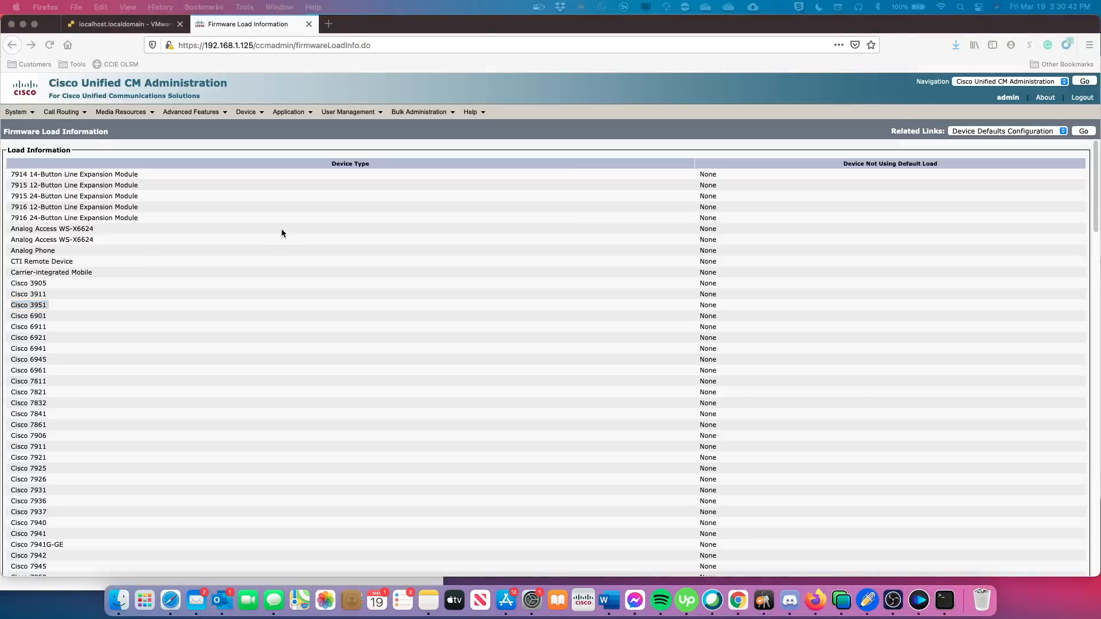
# Return to UCMPub115's settings scrolled to the top, then open a new empty browser tab.
pyautogui.click(133, 24)
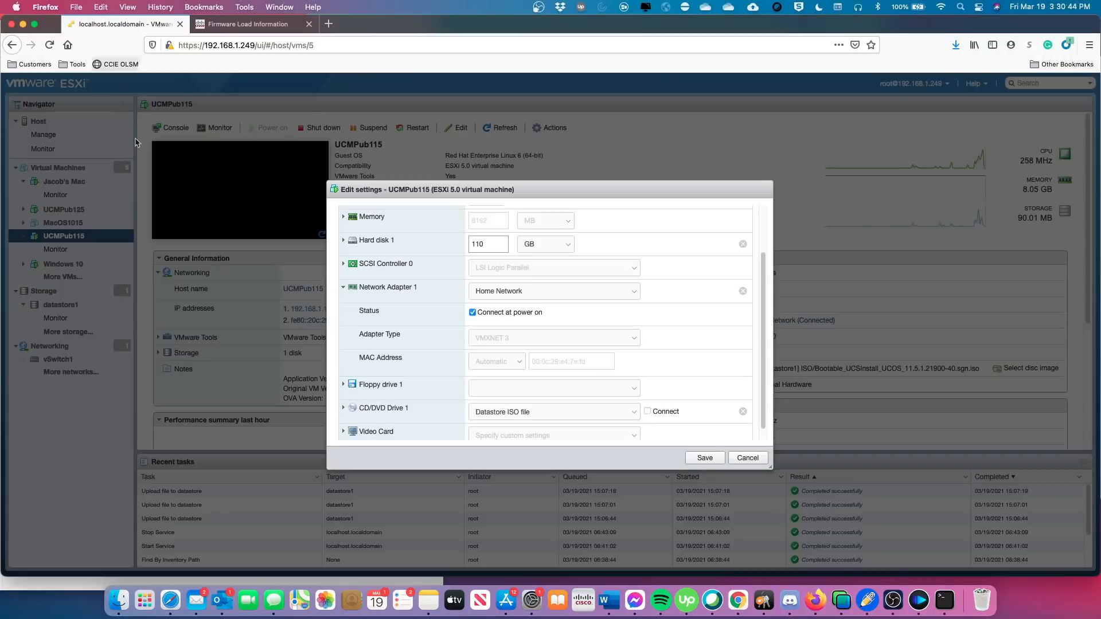
pyautogui.scroll(3, 504, 321)
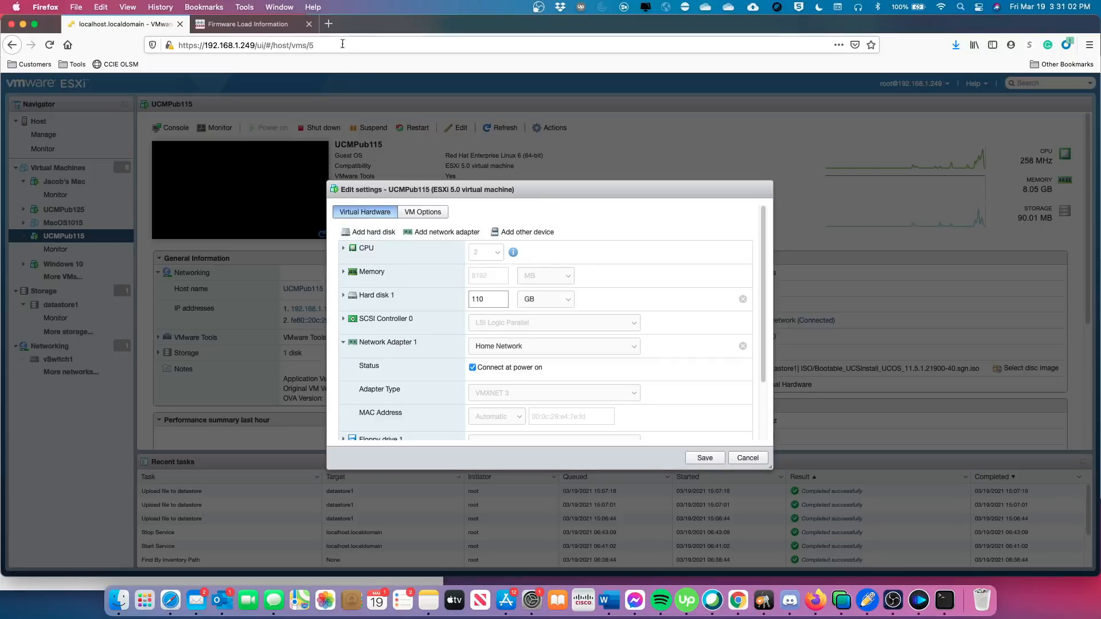
pyautogui.click(329, 24)
pyautogui.click(314, 47)
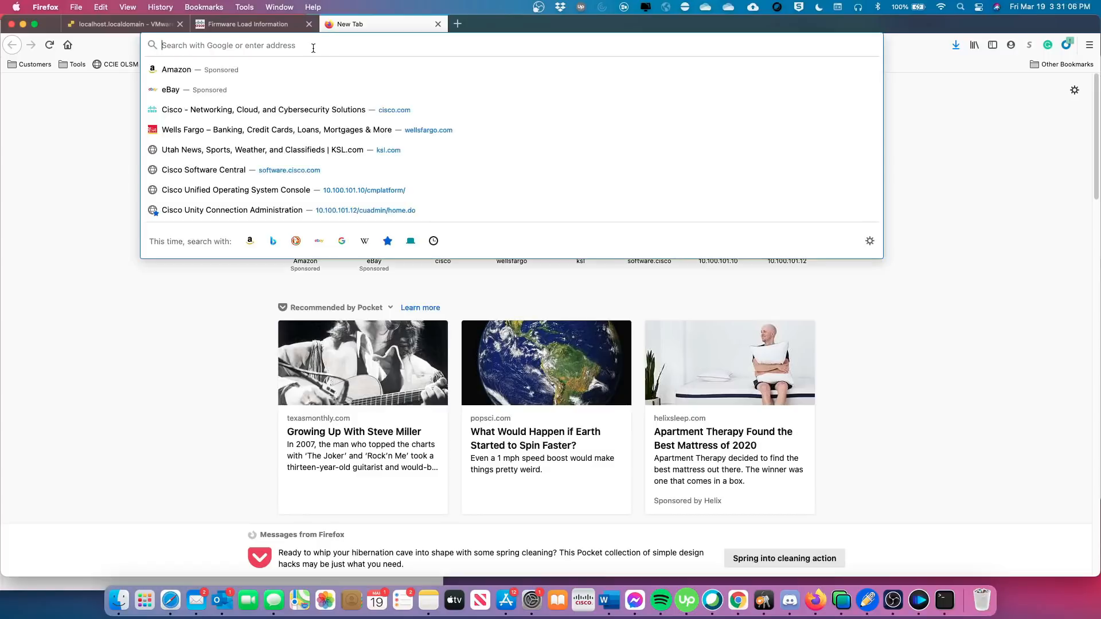
# Search Google for 'cucm virtualization' and open Cisco's CUCM virtualization requirements page.
pyautogui.write('cucm')
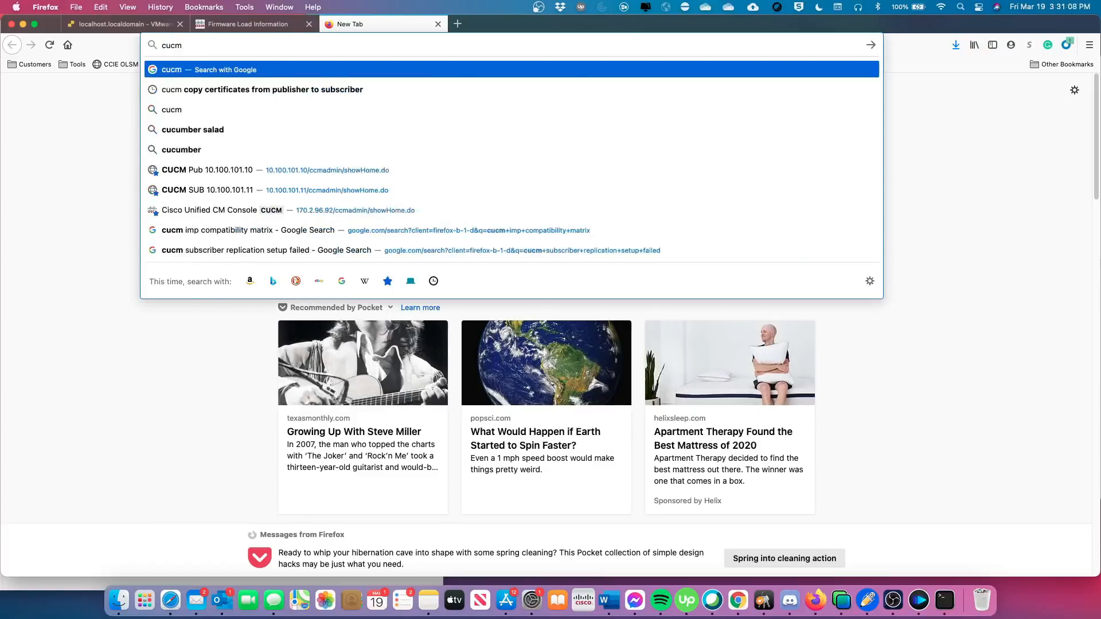
pyautogui.write(' v')
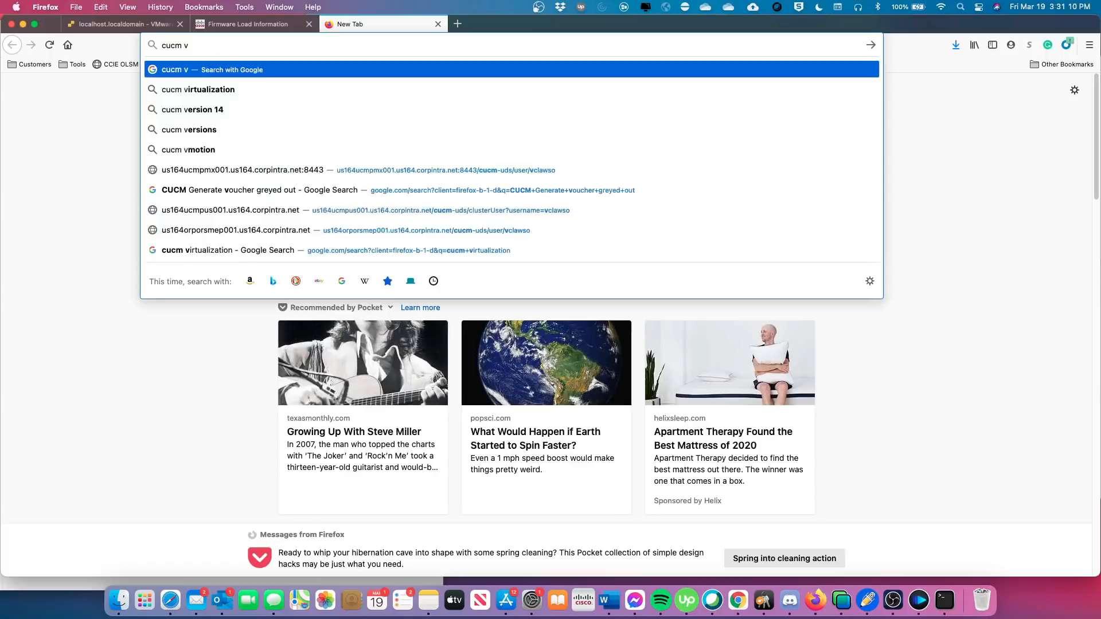
pyautogui.write('irtu')
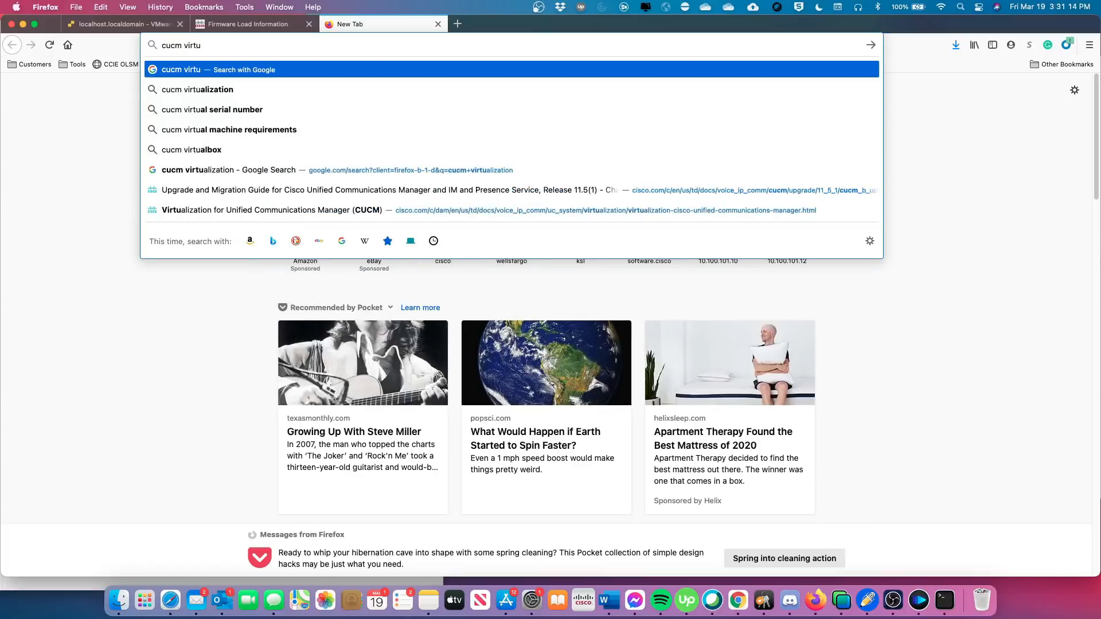
pyautogui.click(271, 92)
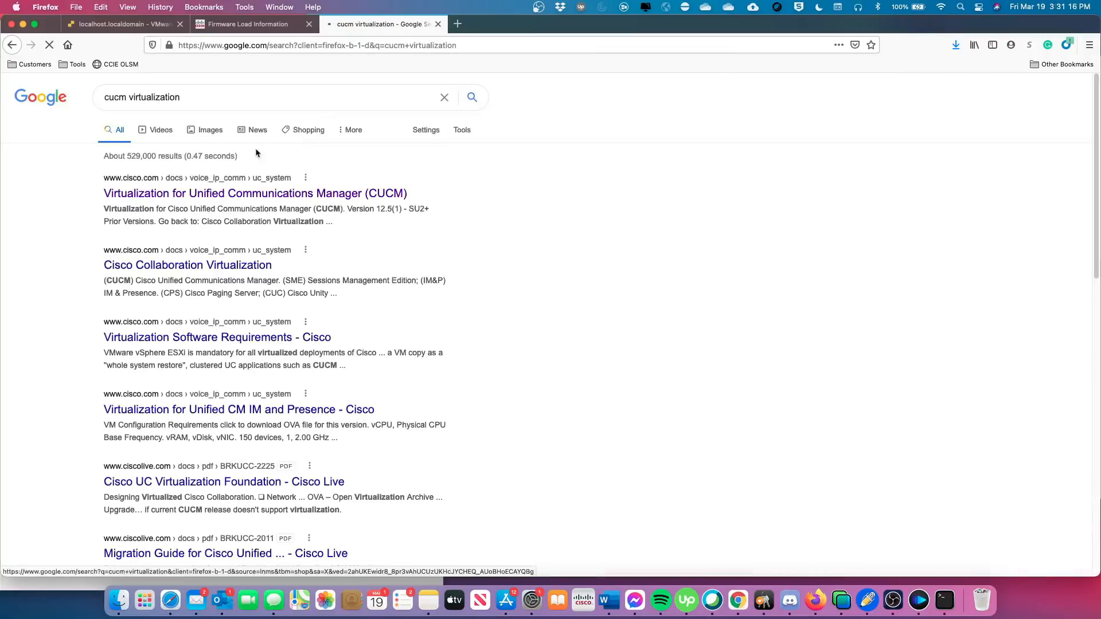
pyautogui.click(308, 195)
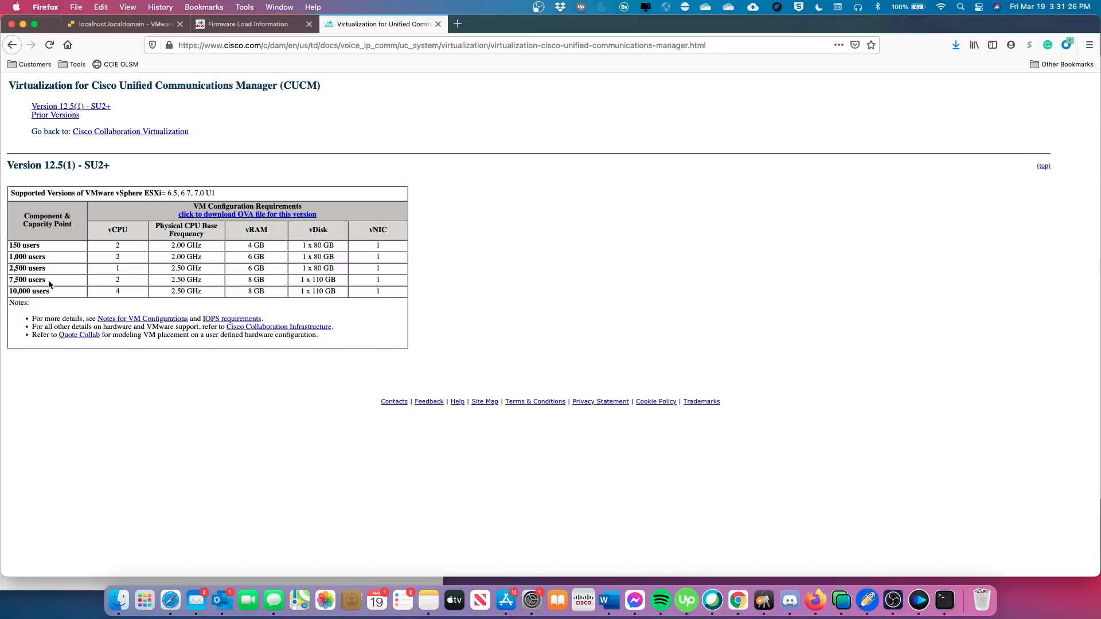
# Highlight the 7,500-user specs (2 vCPU, 8 GB vRAM, 1 x 110 GB vDisk), then return to UCMPub115's settings.
pyautogui.moveTo(52, 285); pyautogui.dragTo(8, 282)
pyautogui.moveTo(124, 282); pyautogui.dragTo(115, 282)
pyautogui.moveTo(267, 283); pyautogui.dragTo(246, 282)
pyautogui.moveTo(338, 283); pyautogui.dragTo(299, 282)
pyautogui.click(121, 28)
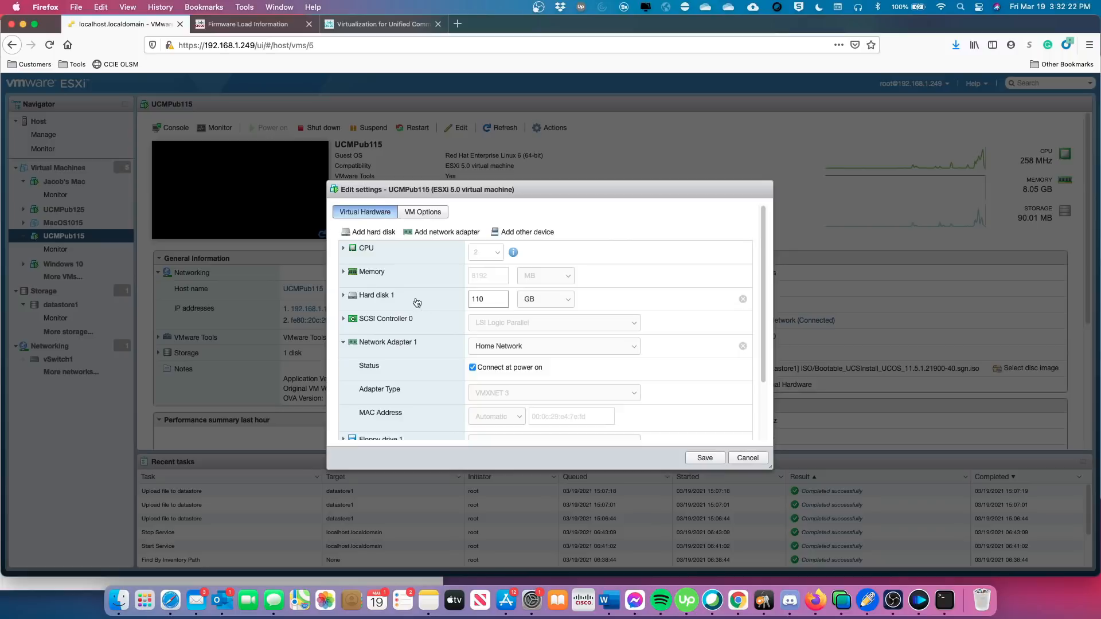
pyautogui.click(492, 299)
pyautogui.click(383, 392)
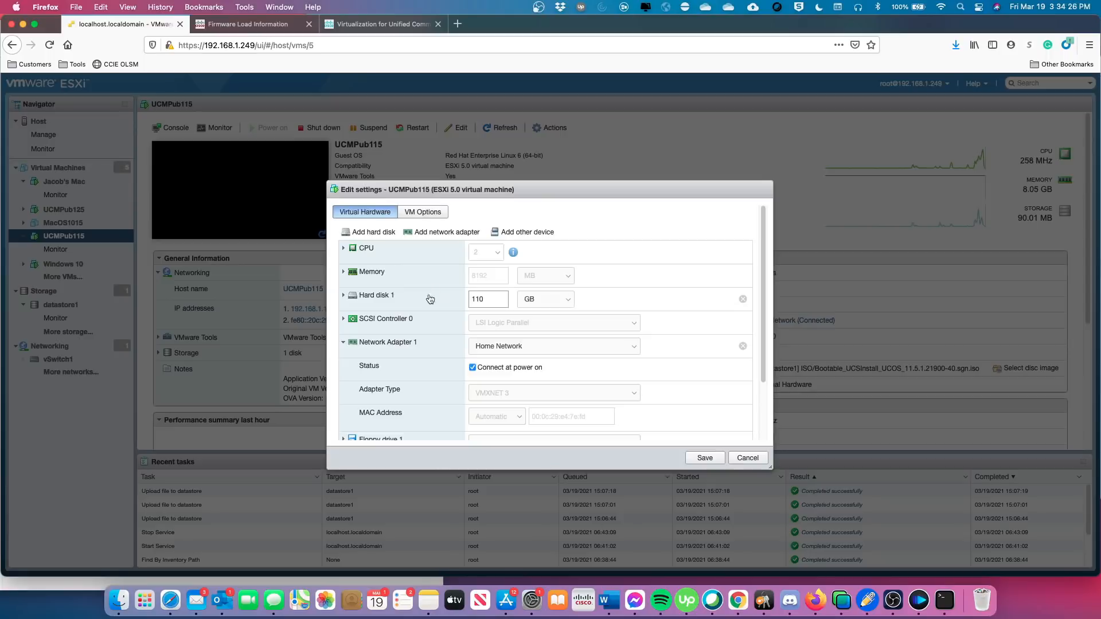
# Cancel UCMPub115's Edit settings dialog so no changes are saved.
pyautogui.click(748, 458)
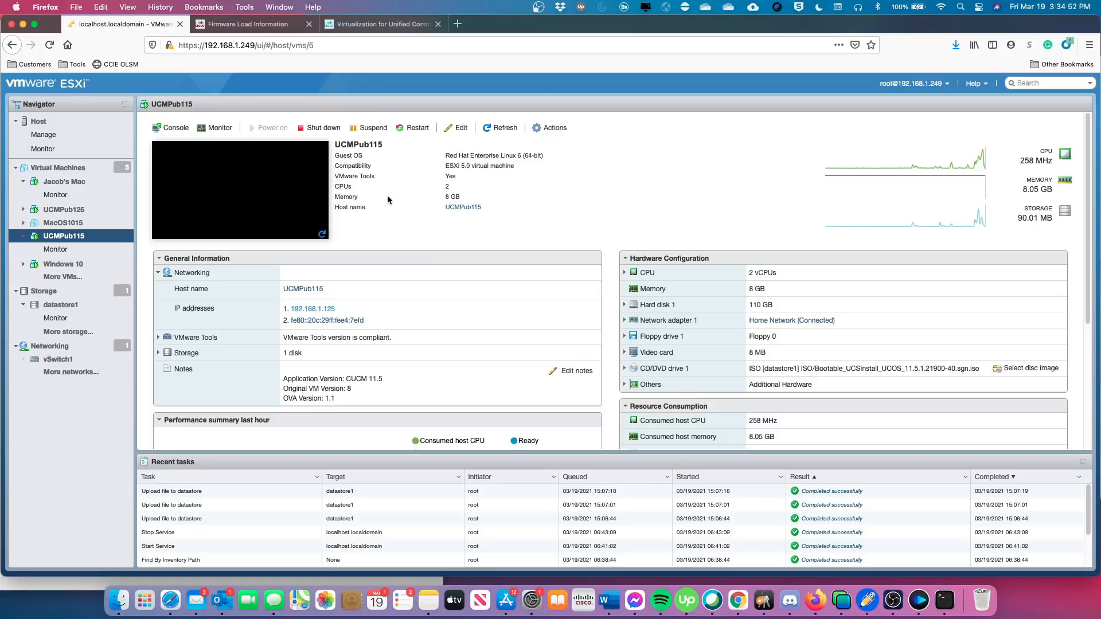
# Log in to Cisco Unified OS Administration as admin and open Settings > Version, showing active version 11.5.1.21900-40.
pyautogui.click(251, 26)
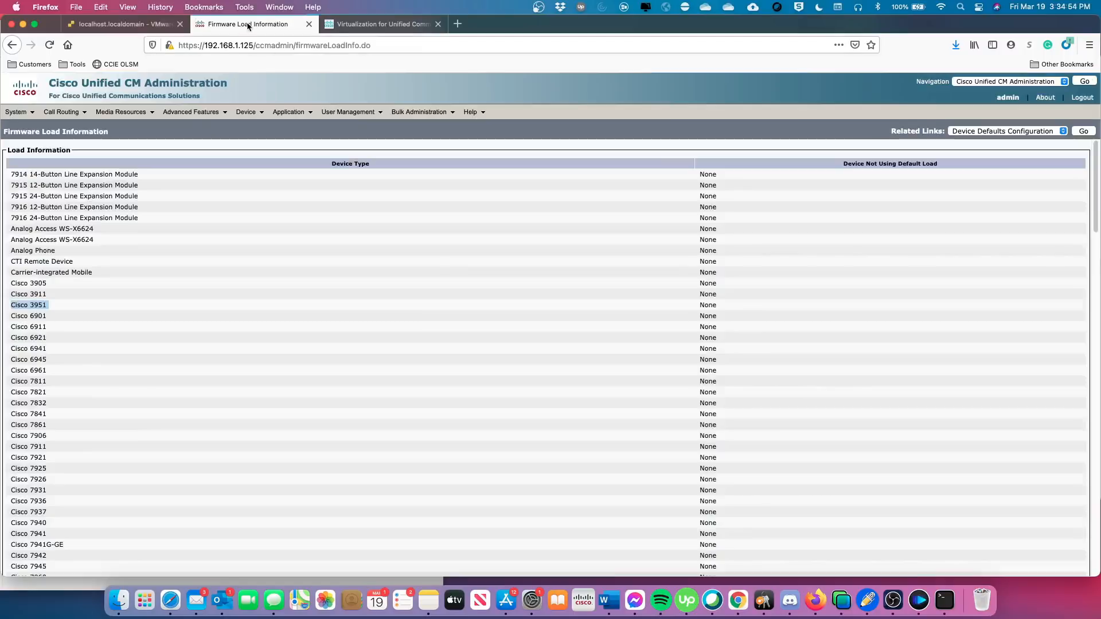
pyautogui.click(967, 86)
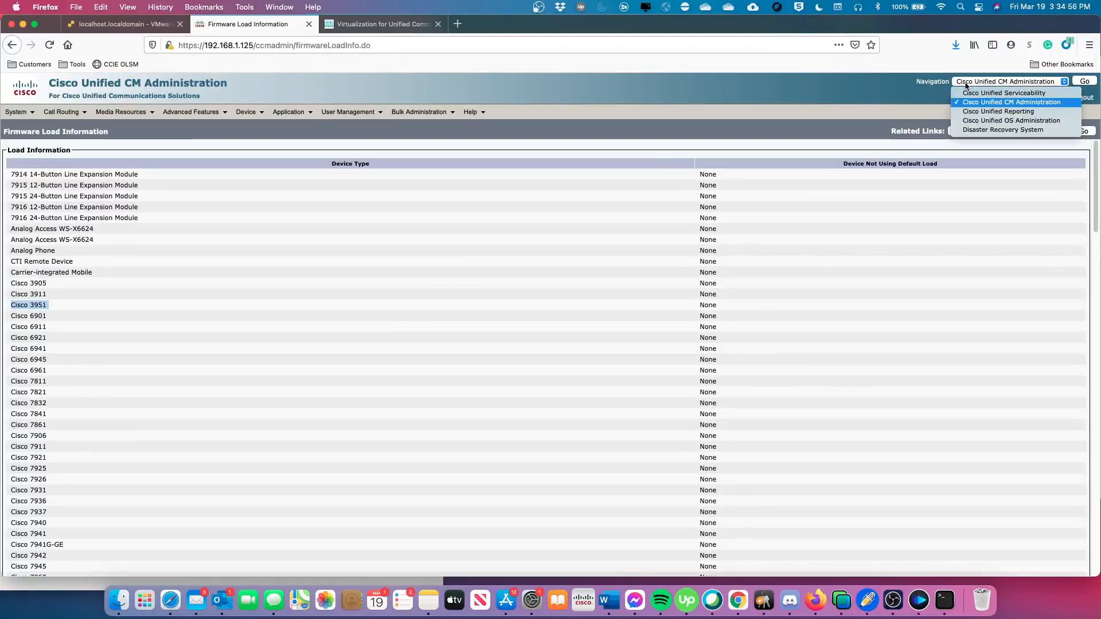
pyautogui.click(1001, 121)
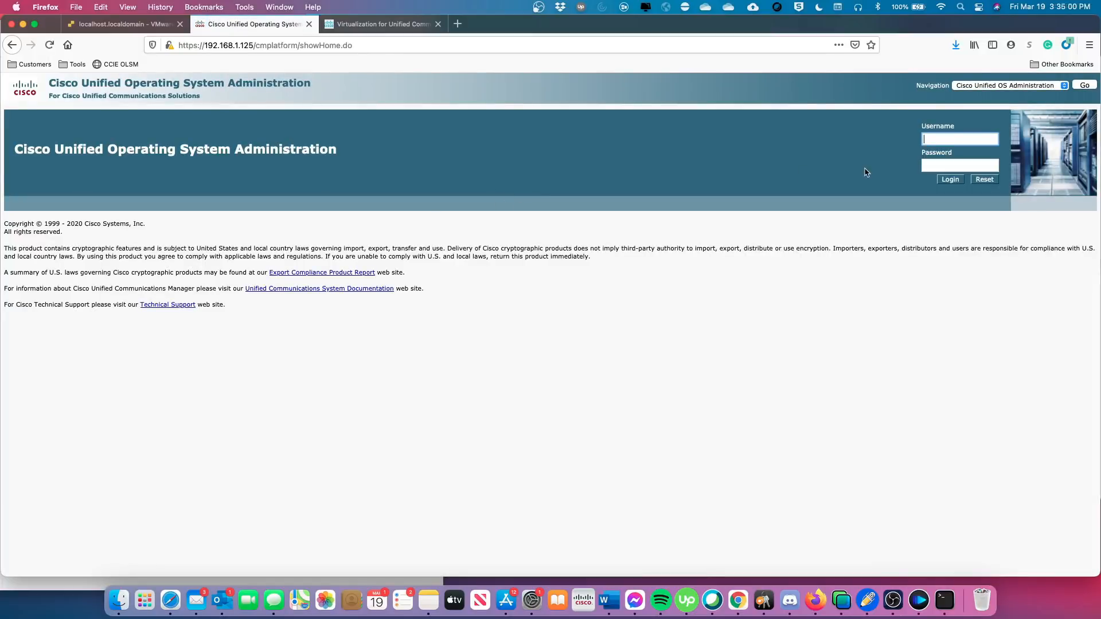
pyautogui.write('admin')
pyautogui.press('Tab')
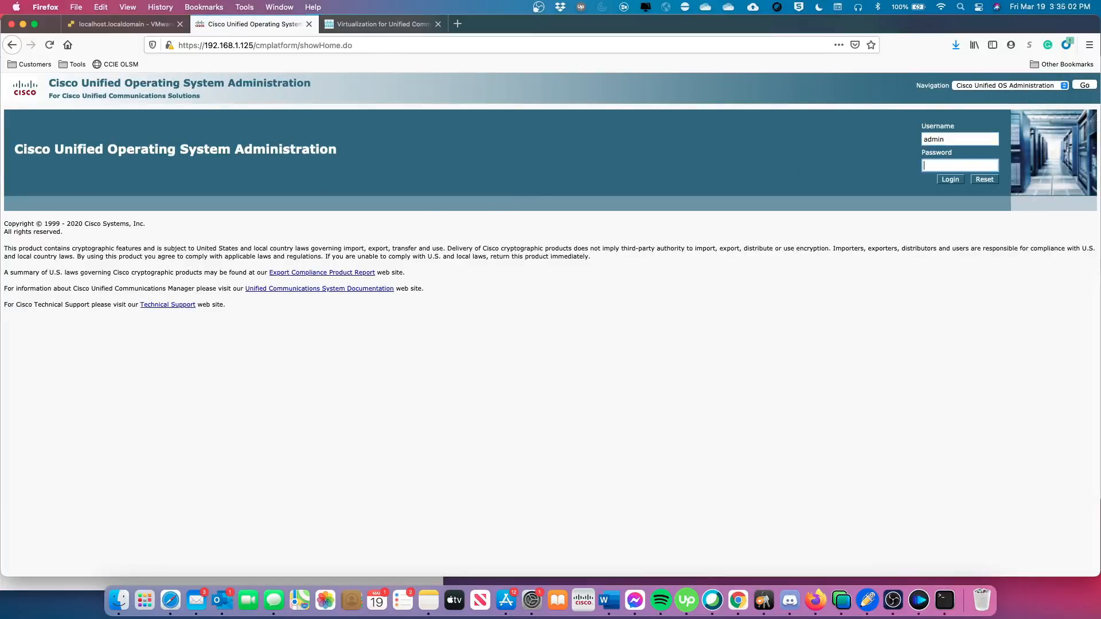
pyautogui.write('********')
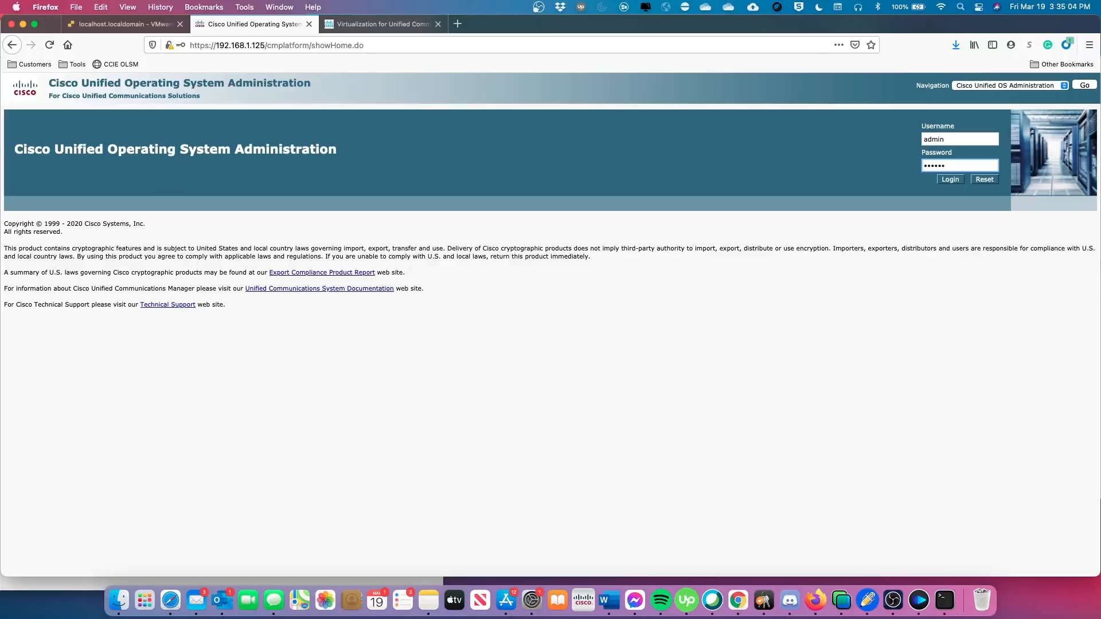
pyautogui.press('Return')
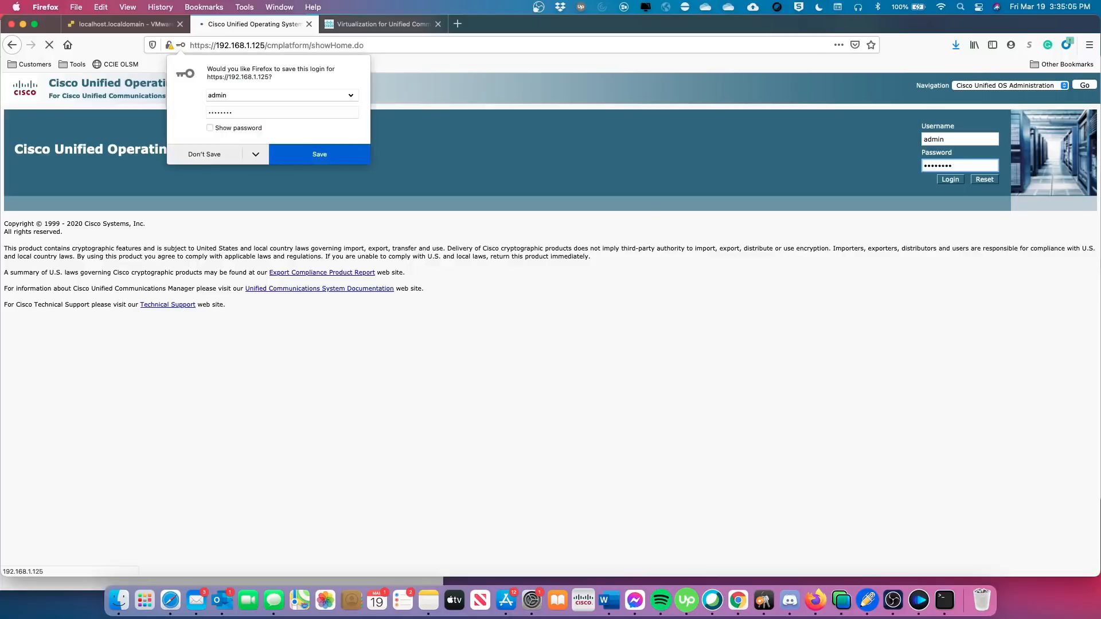
pyautogui.click(205, 154)
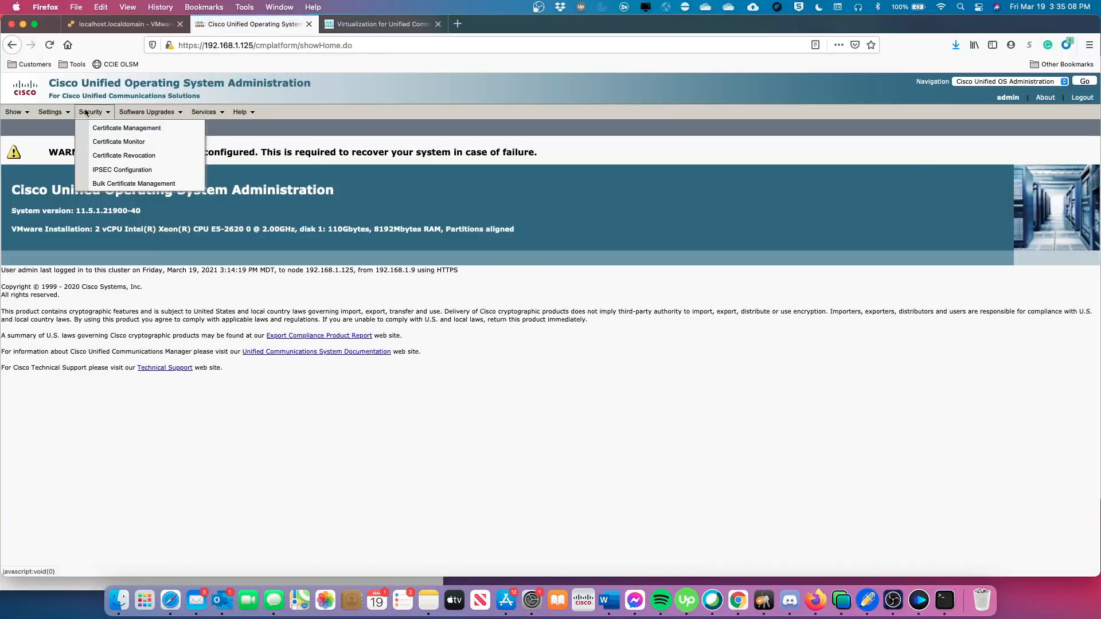
pyautogui.moveTo(56, 111)
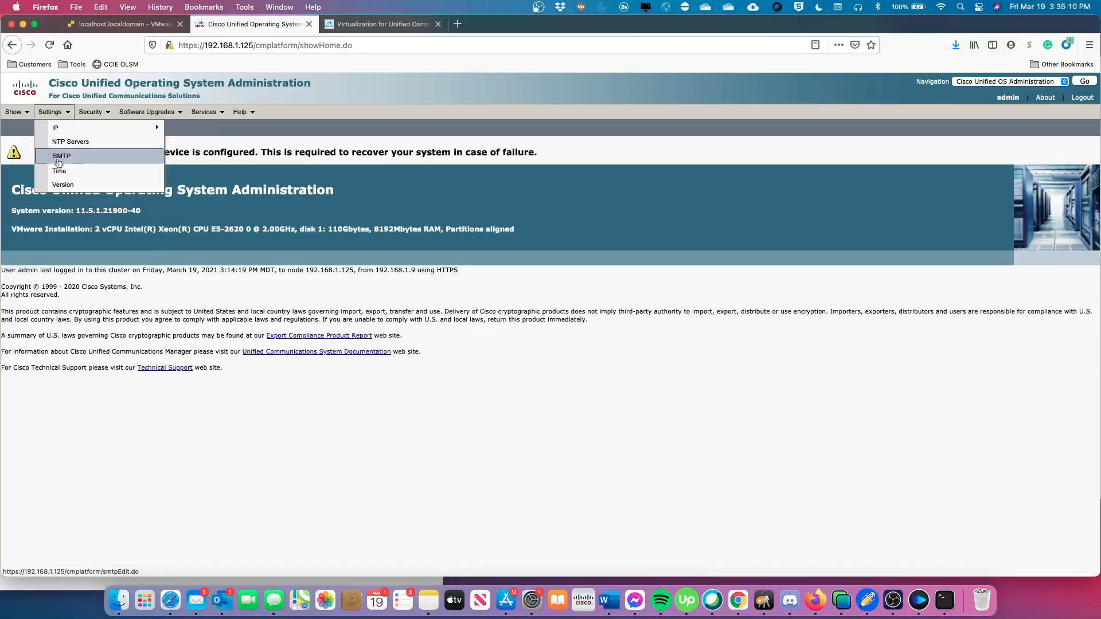
pyautogui.click(61, 185)
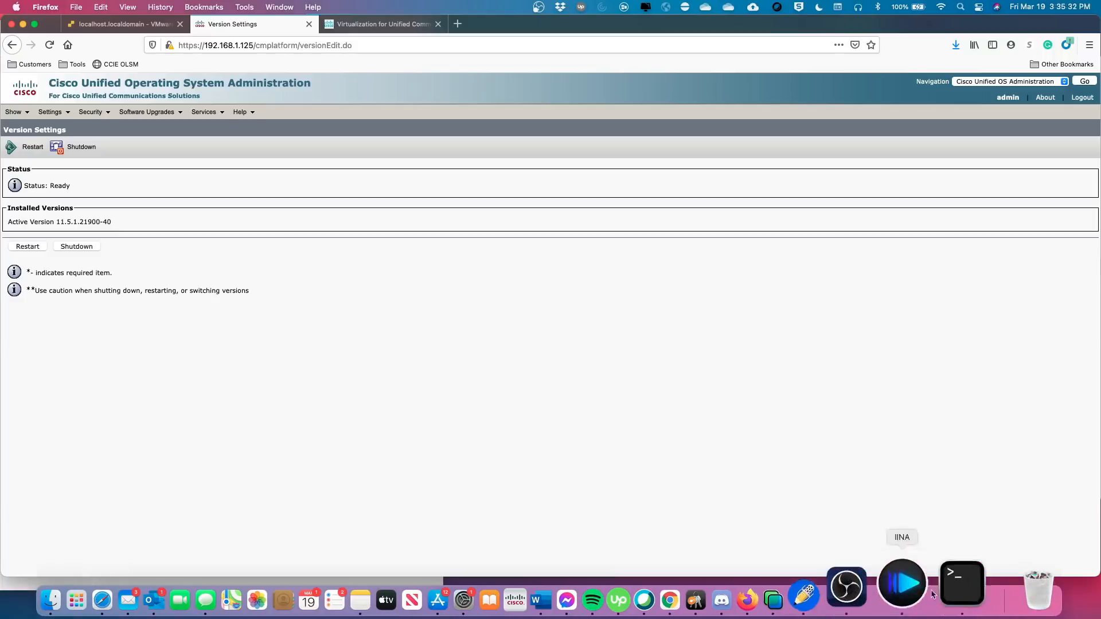
# Exit the ESXi shell and SSH into the CUCM server at 192.168.1.125 as admin.
pyautogui.click(937, 575)
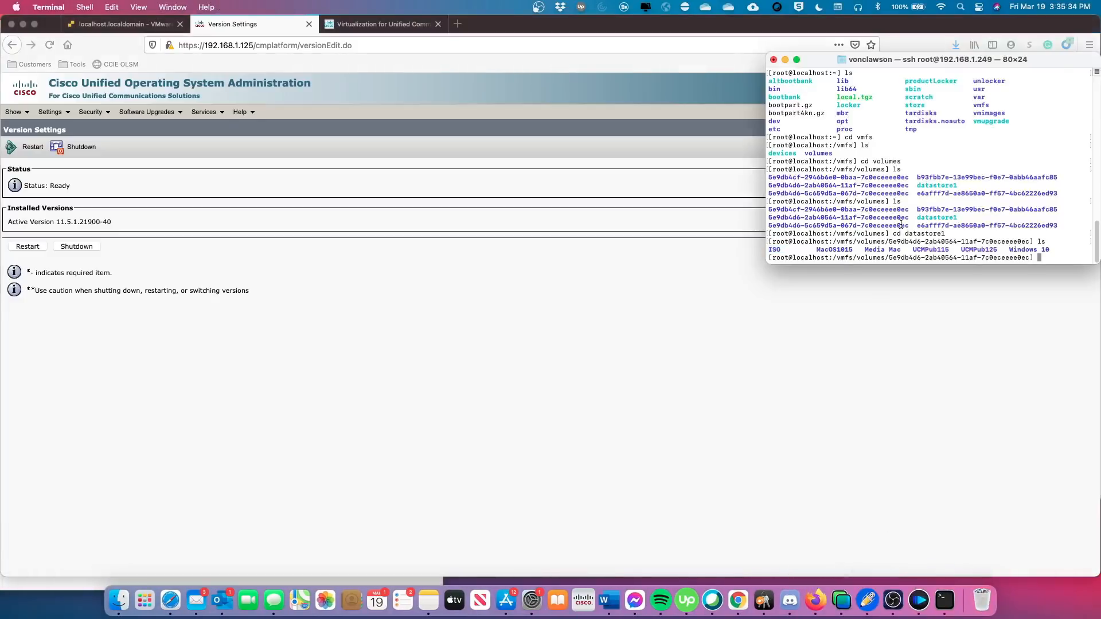
pyautogui.write('exit')
pyautogui.press('Return')
pyautogui.write('s')
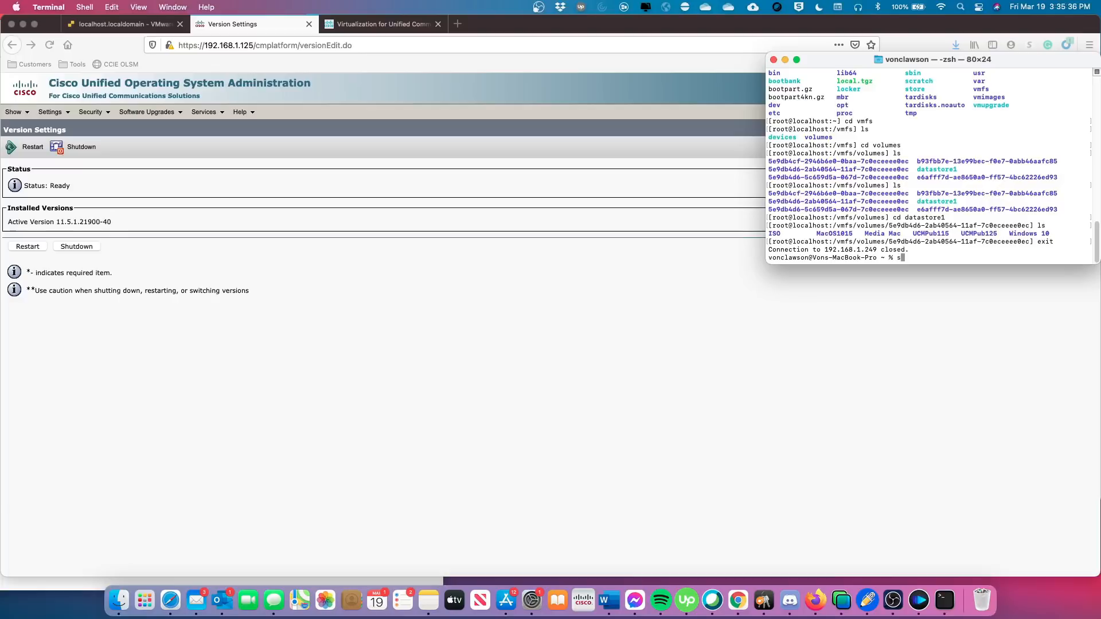
pyautogui.write('sh admin@192.168.1.125')
pyautogui.press('Return')
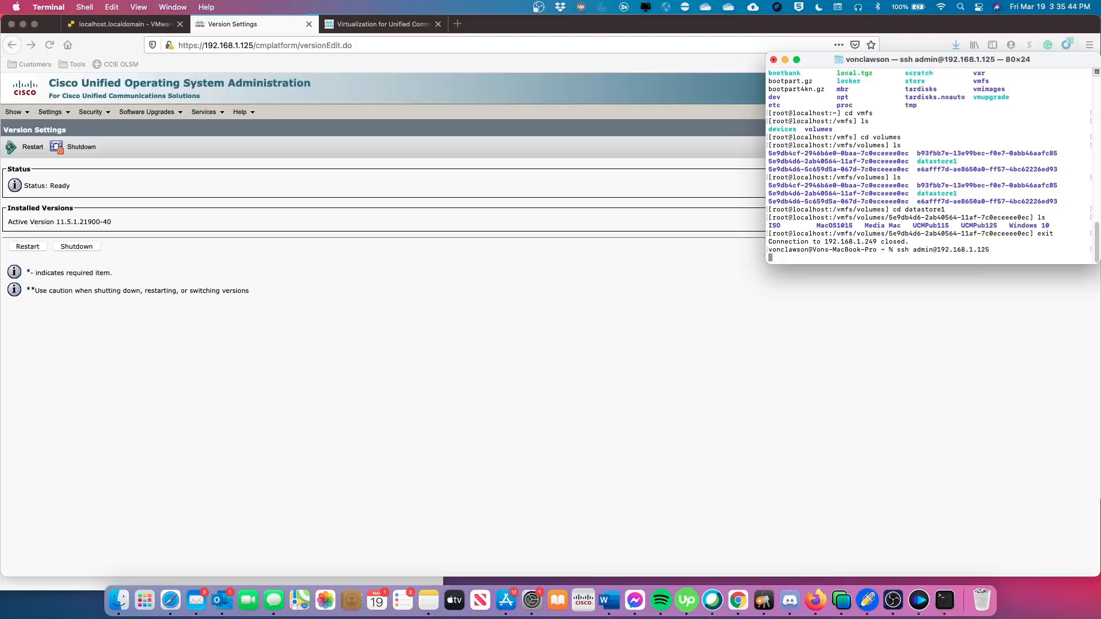
pyautogui.write('yes')
pyautogui.press('Return')
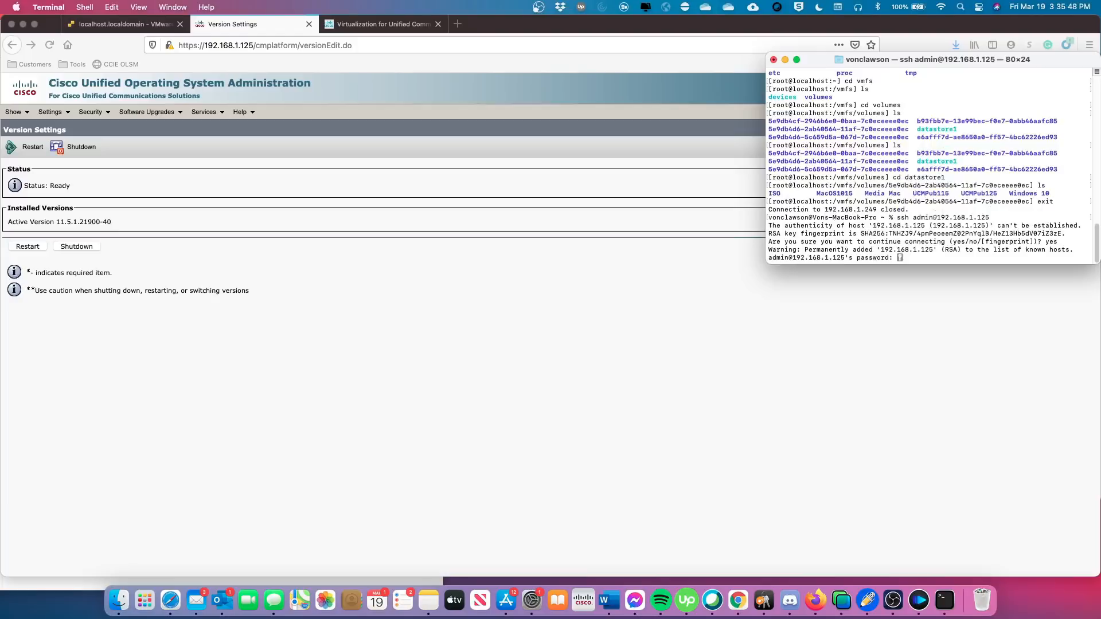
pyautogui.press('Return')
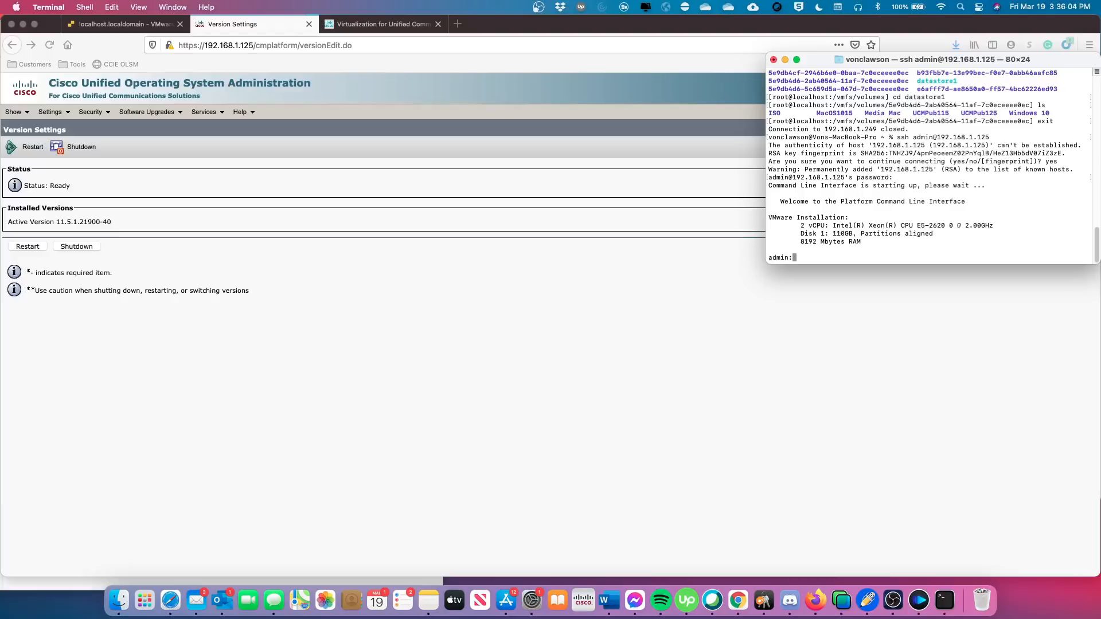
# Run 'utils system restart' on the CUCM CLI and confirm with yes.
pyautogui.write('utils system restart')
pyautogui.press('BackSpace')
pyautogui.press('Return')
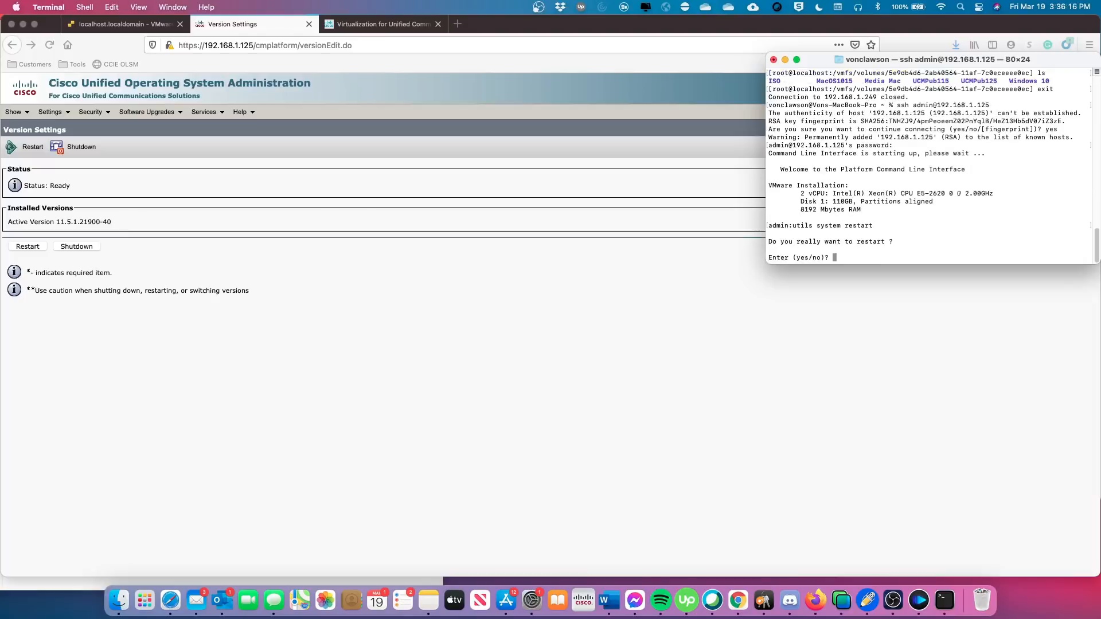
pyautogui.write('yes')
pyautogui.press('Return')
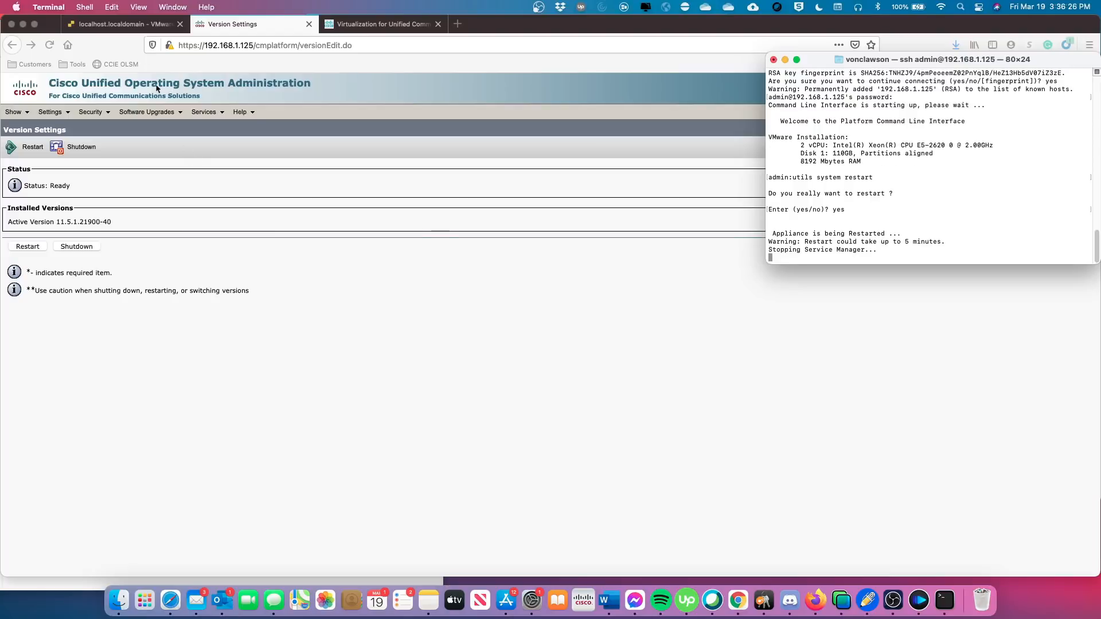
# Back in the ESXi tab, open the UCMPub115 console at the CUCM 11.5.1.21900-40 login prompt.
pyautogui.click(127, 24)
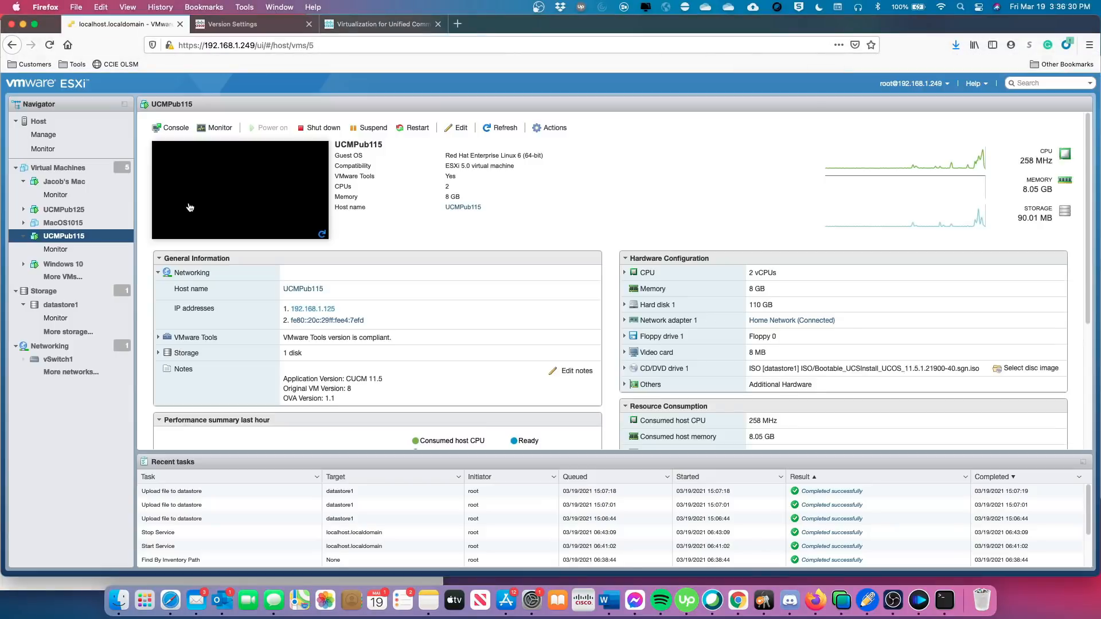
pyautogui.click(248, 185)
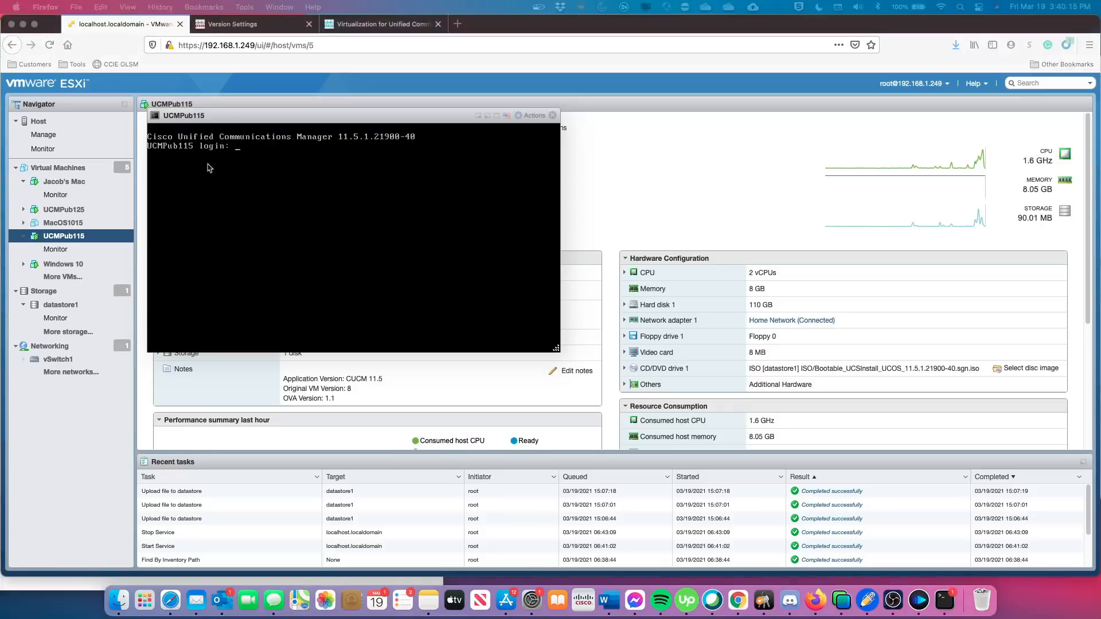
# Enter the admin username at the UCMPub115 console login prompt.
pyautogui.click(282, 207)
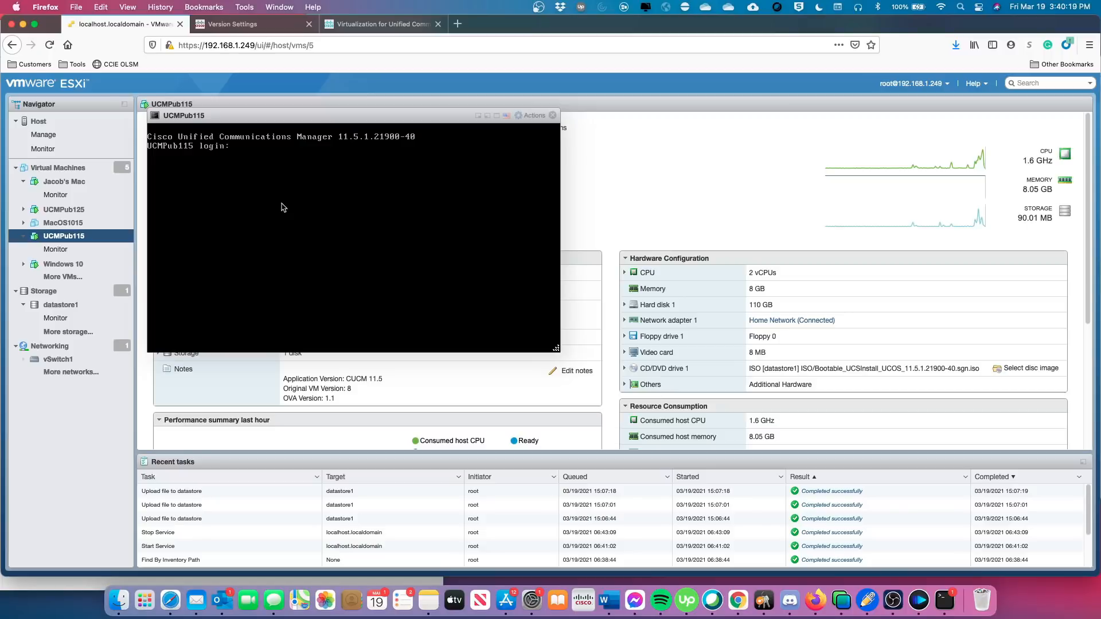
pyautogui.write('admin')
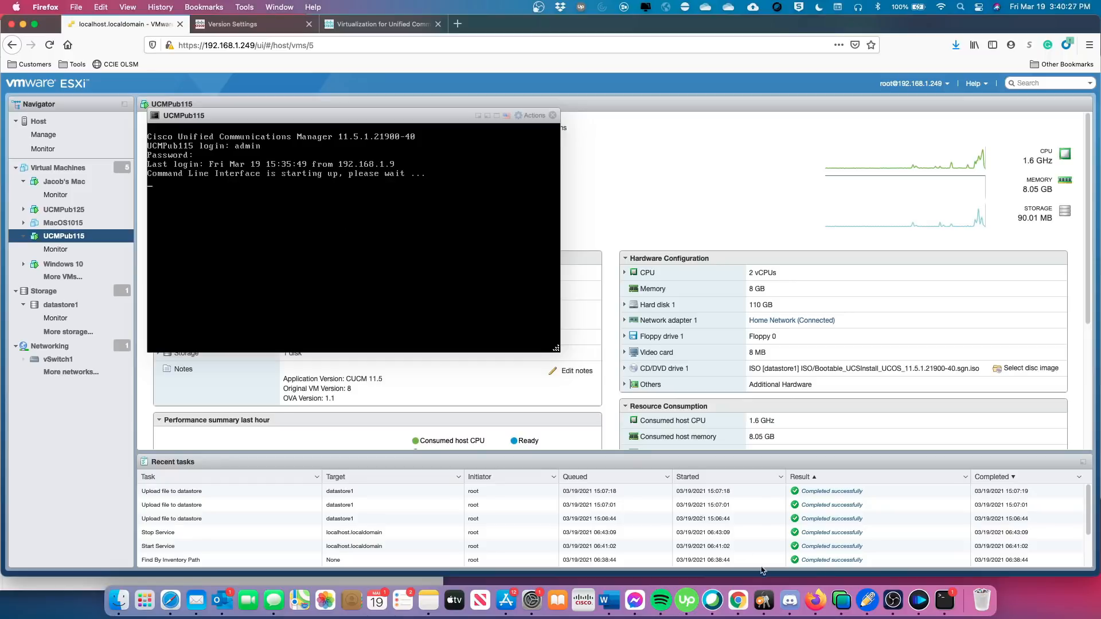
# Bring the Notability 'Upgrade 11.5 to 12.5' checklist note to the front.
pyautogui.click(866, 594)
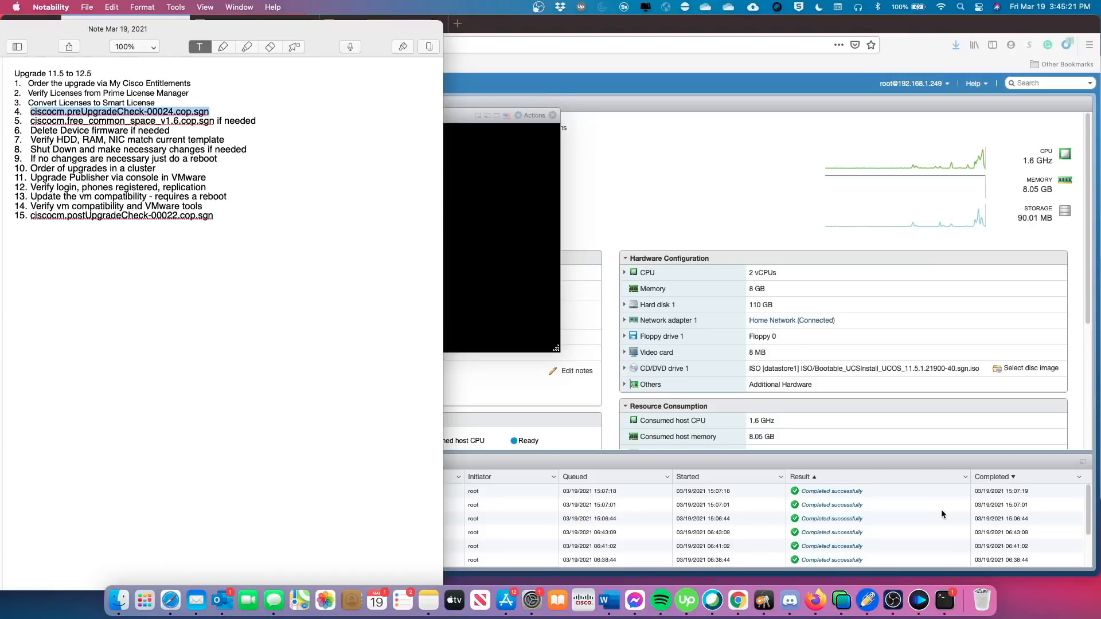
# Confirm Terminal reports 'The system is going down for reboot NOW!', then go back to the ESXi console.
pyautogui.click(948, 601)
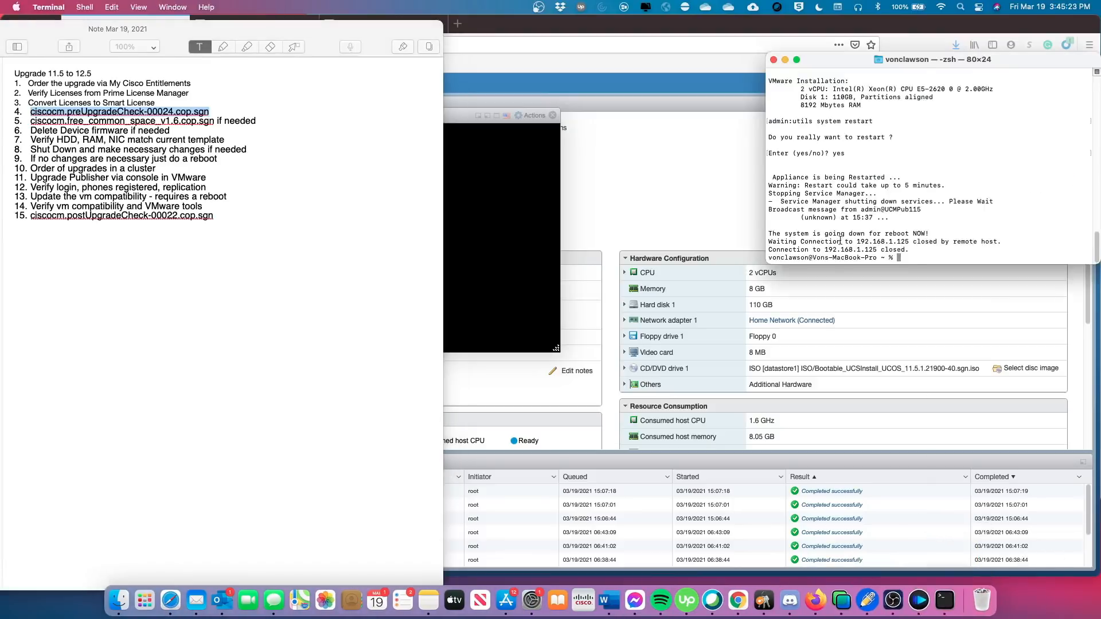
pyautogui.moveTo(773, 234); pyautogui.dragTo(930, 234)
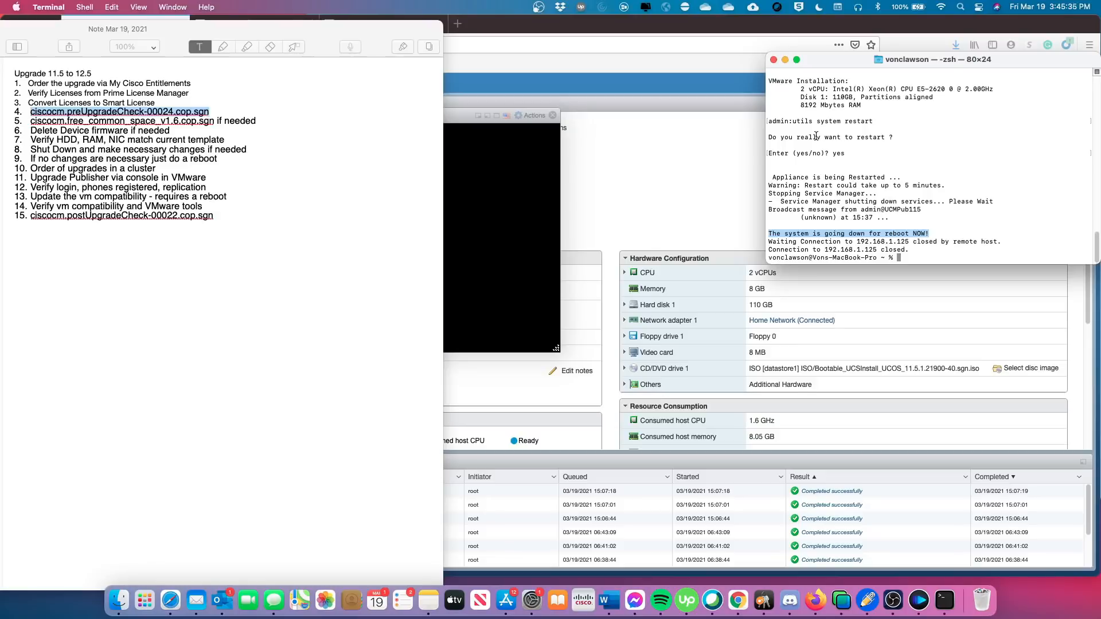
pyautogui.click(452, 124)
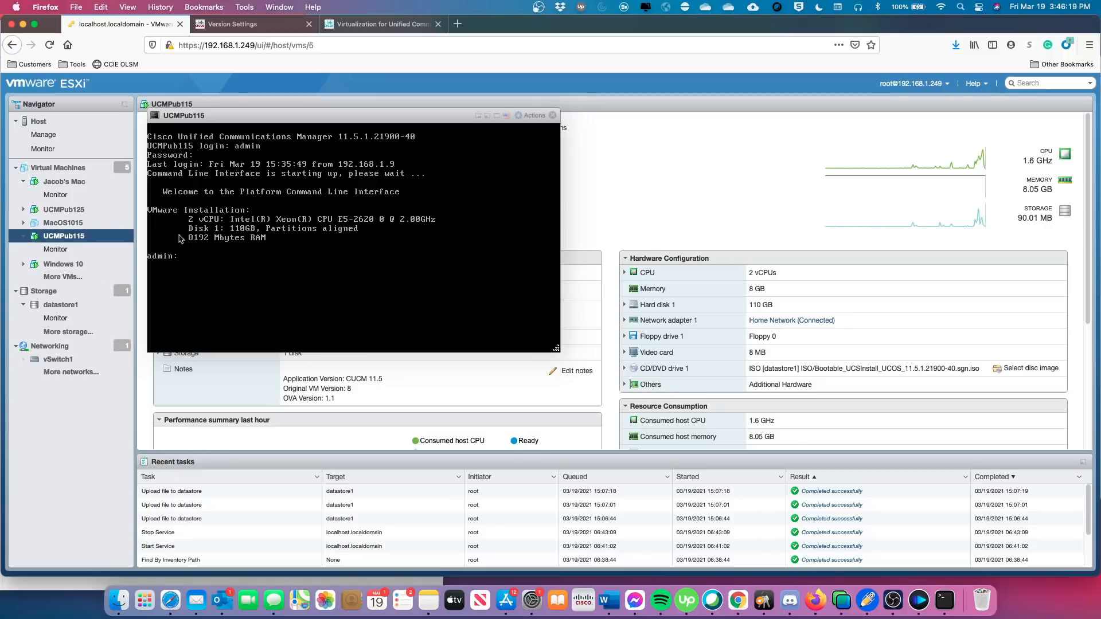
# Open UCMPub115's Edit settings and expand CD/DVD Drive 1.
pyautogui.moveTo(441, 118); pyautogui.dragTo(469, 196)
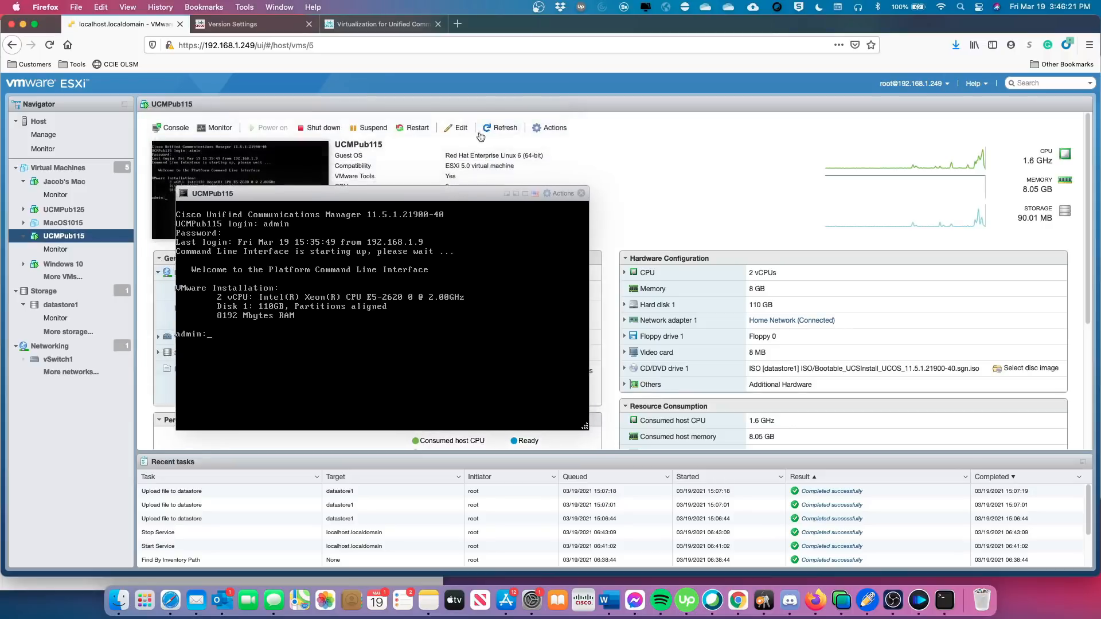
pyautogui.click(459, 127)
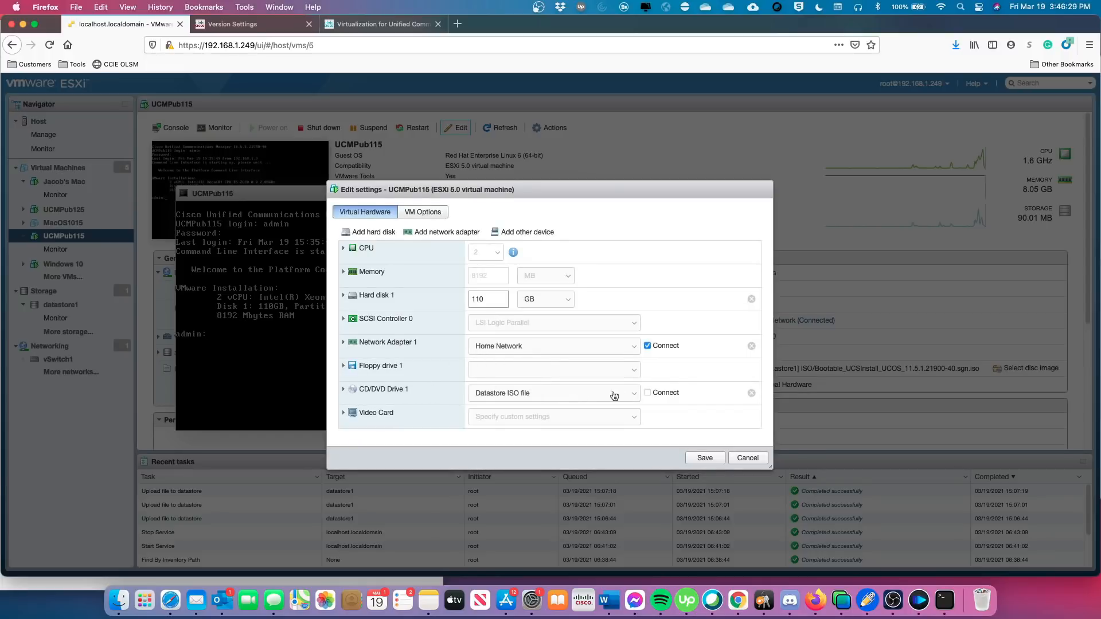
pyautogui.click(343, 390)
pyautogui.scroll(-2, 598, 391)
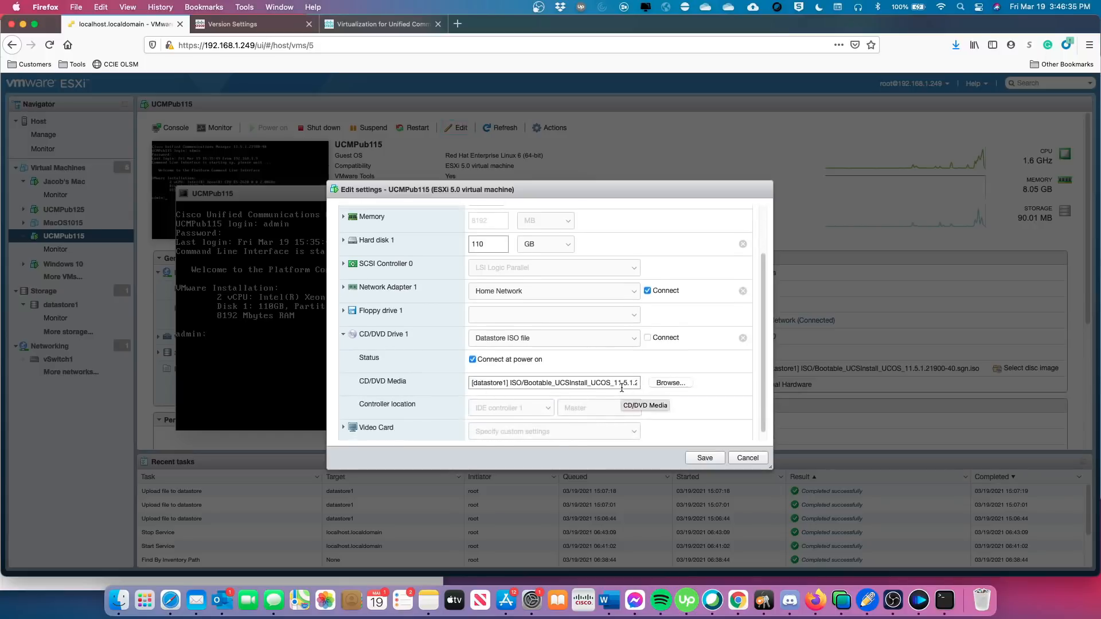
# Browse datastore1's ISO folder and select Bootable_UCSInstall_UCOS_12.5.1.10000-22.sgn.iso.
pyautogui.click(671, 383)
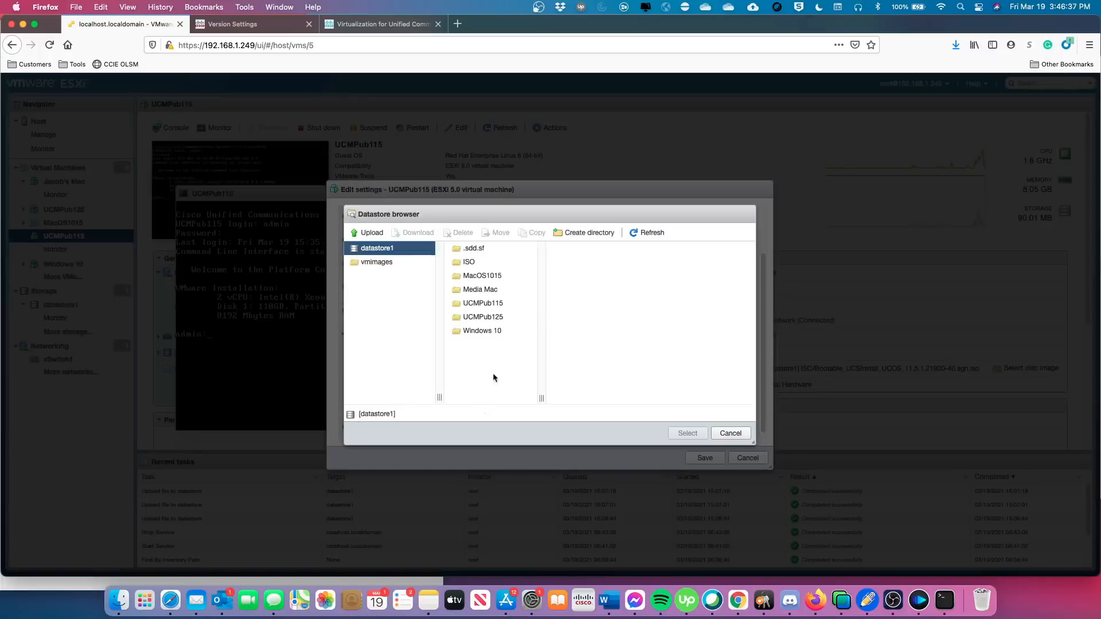
pyautogui.click(474, 263)
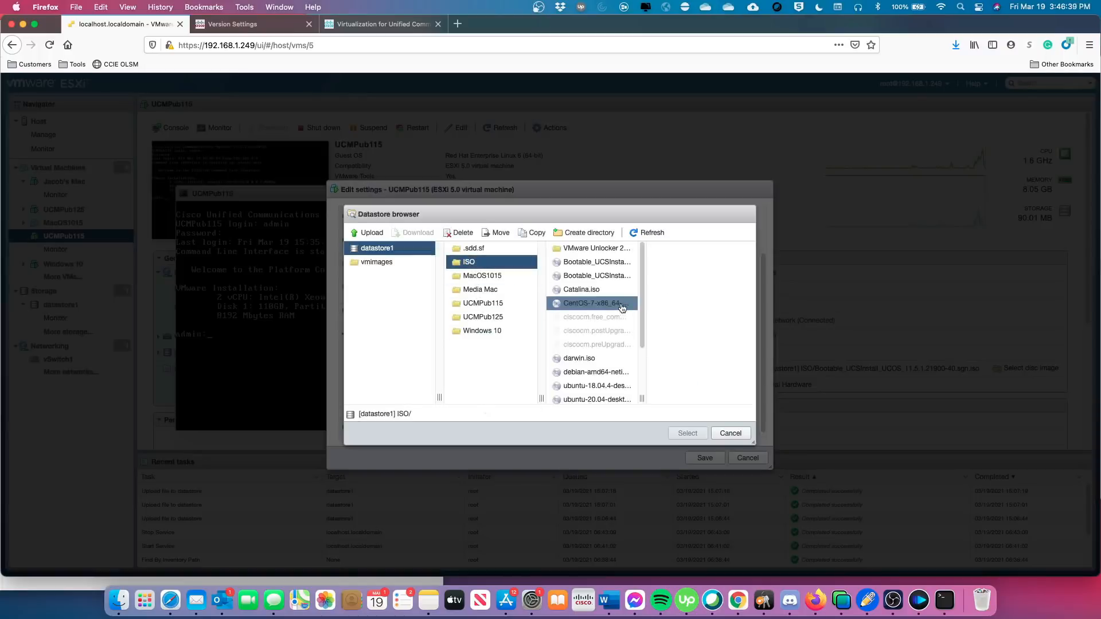
pyautogui.moveTo(643, 397); pyautogui.dragTo(728, 399)
pyautogui.click(698, 399)
pyautogui.scroll(-3, 688, 378)
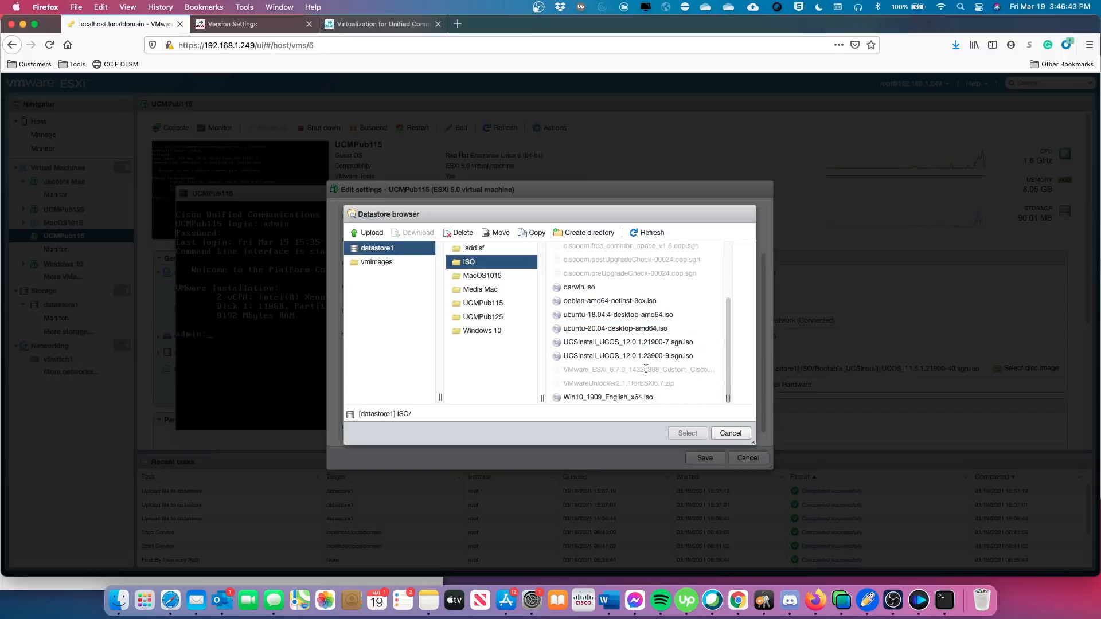
pyautogui.click(634, 356)
pyautogui.scroll(4, 634, 356)
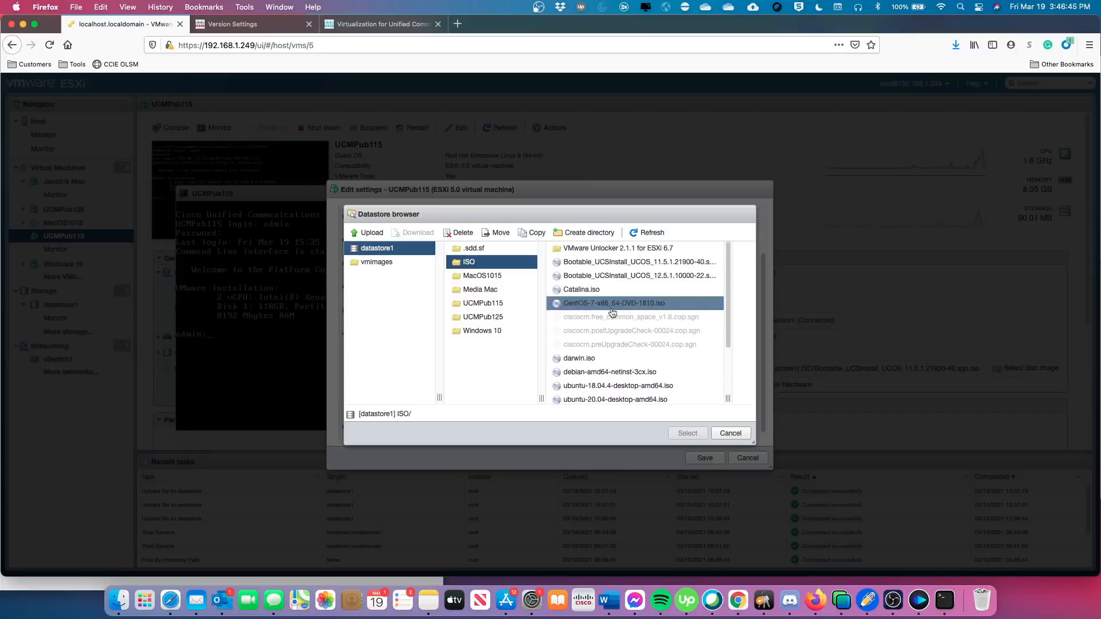
pyautogui.click(617, 278)
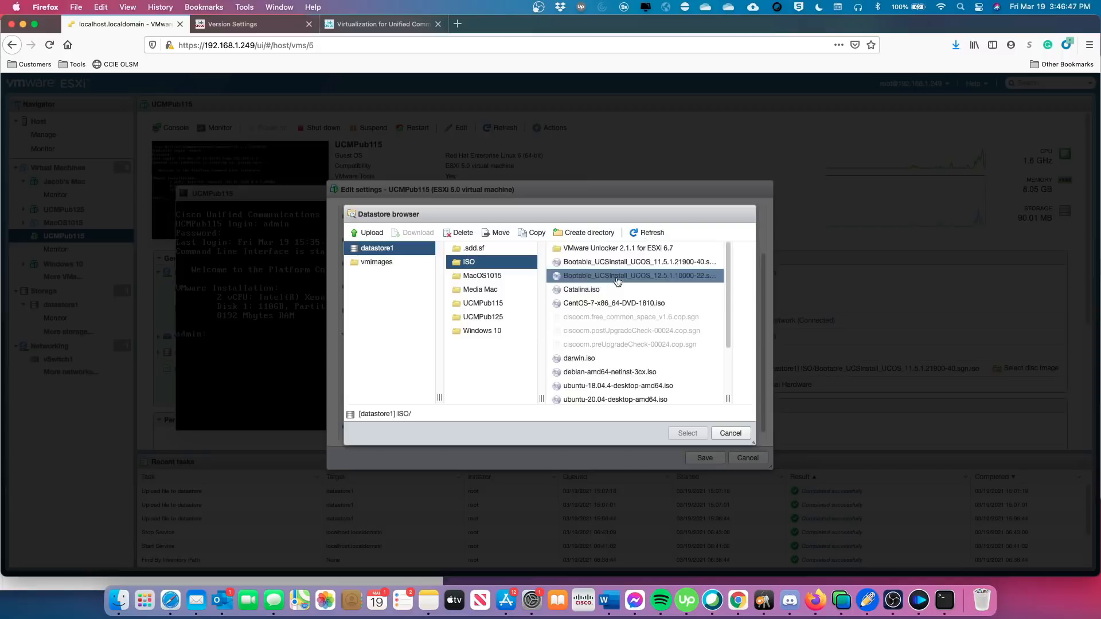
pyautogui.click(617, 280)
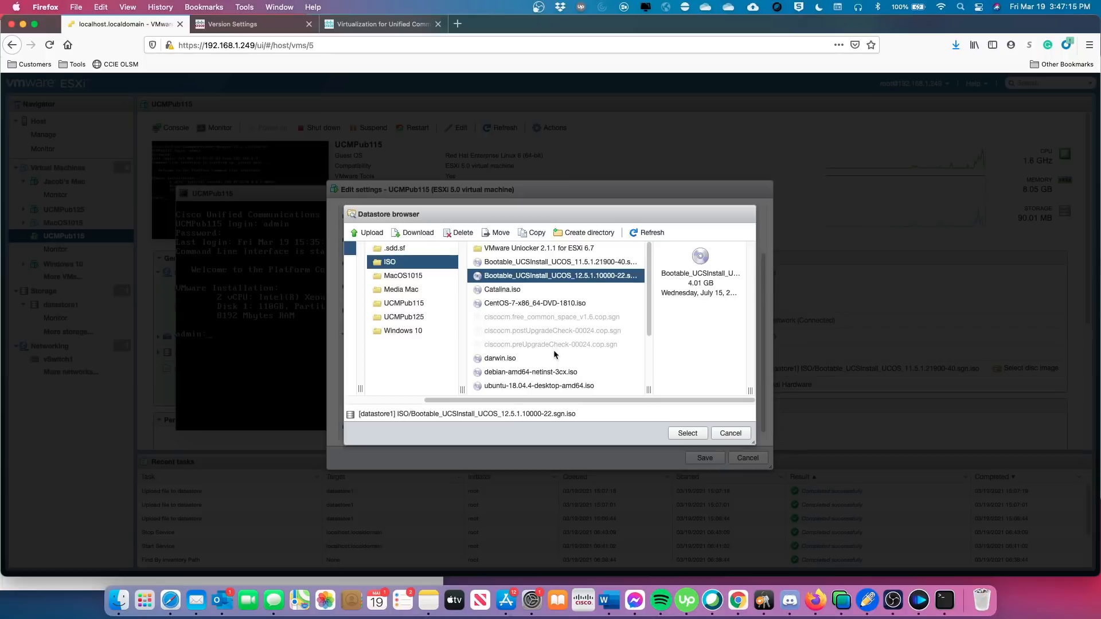
pyautogui.hscroll(-2, 554, 353)
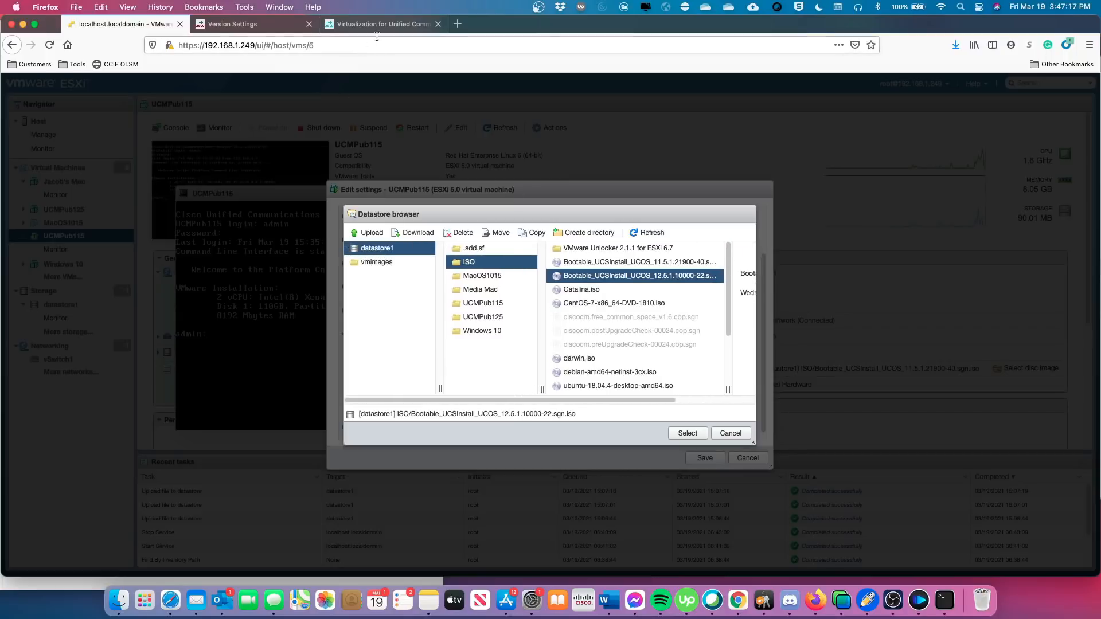
pyautogui.click(273, 25)
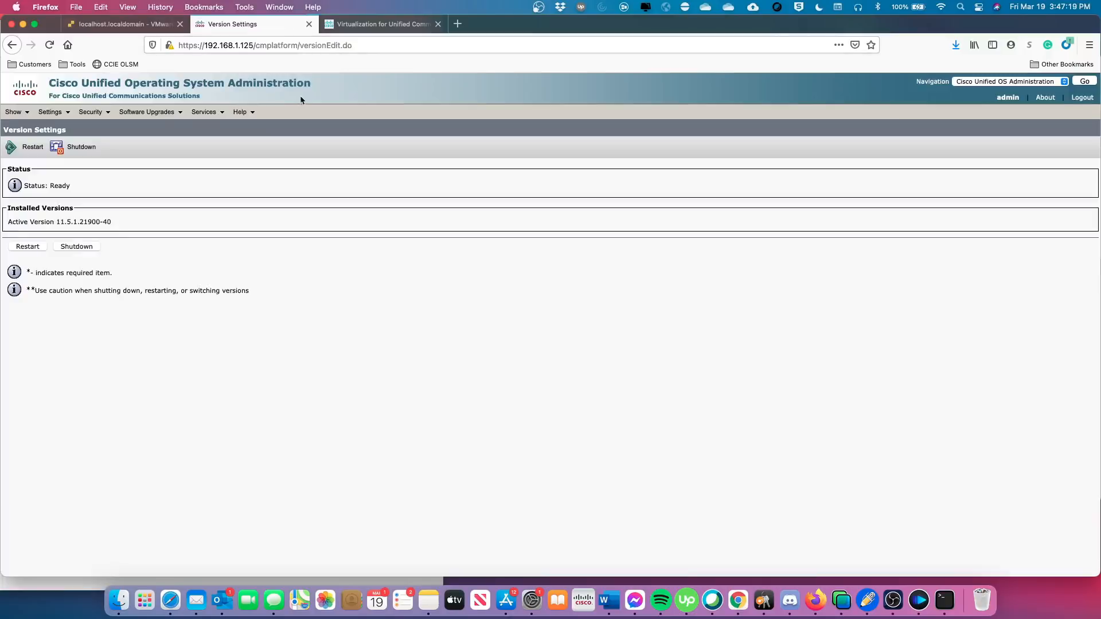
pyautogui.click(383, 24)
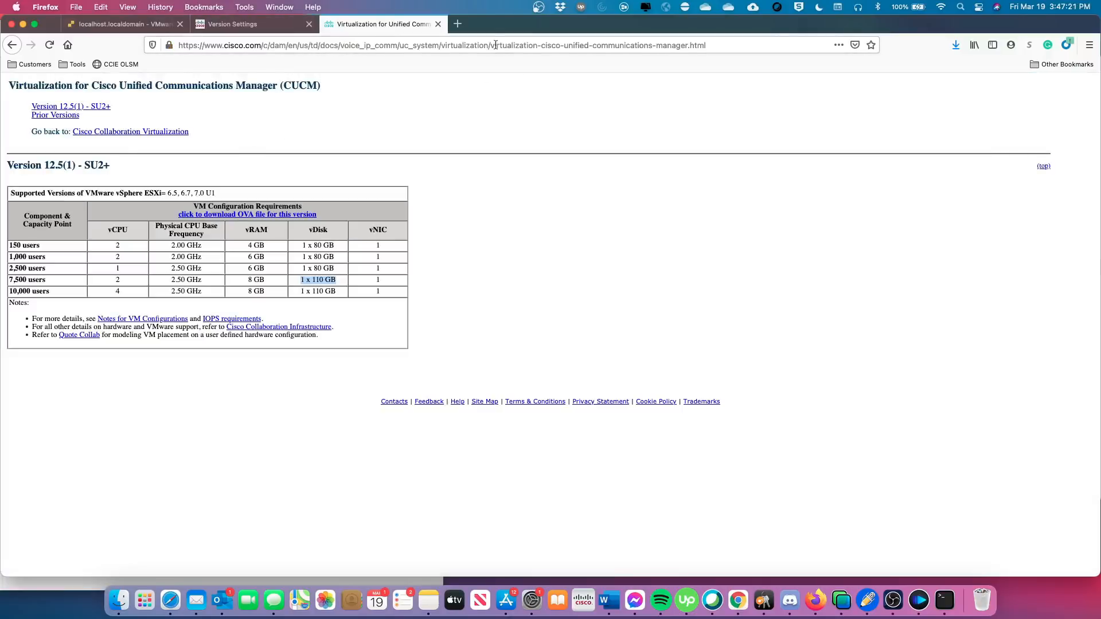
pyautogui.click(457, 24)
pyautogui.click(286, 44)
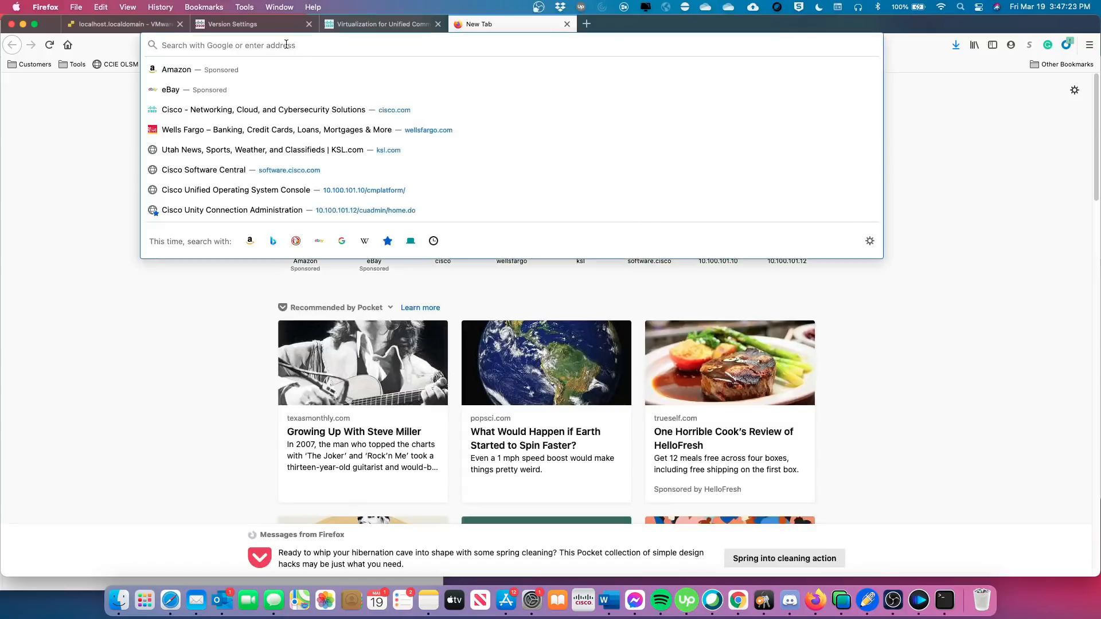
pyautogui.write('www.cisco.com/')
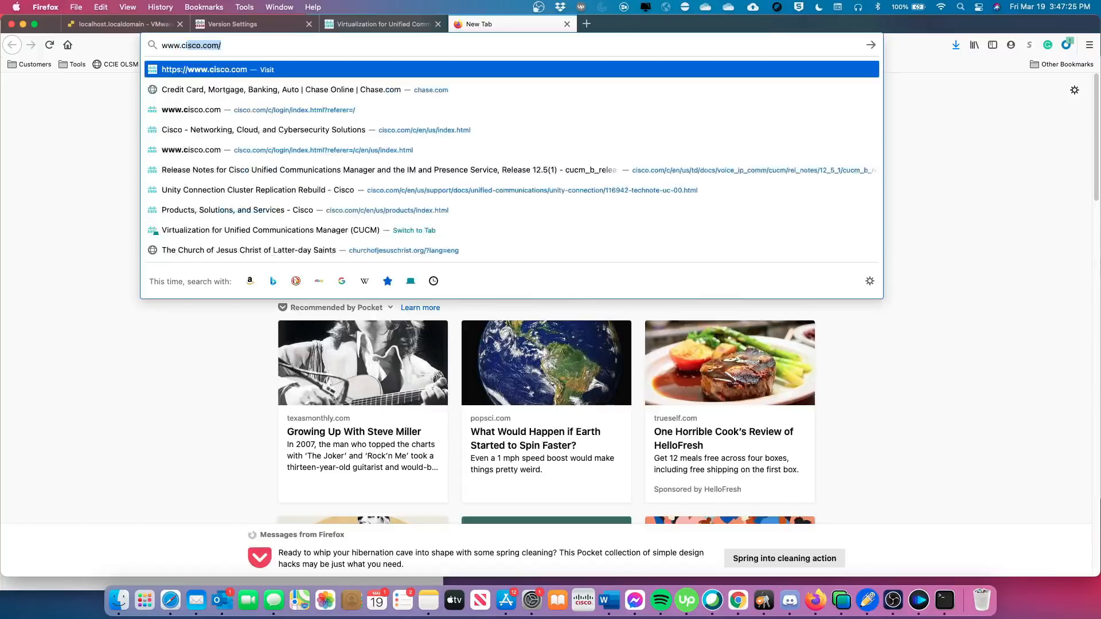
pyautogui.press('Return')
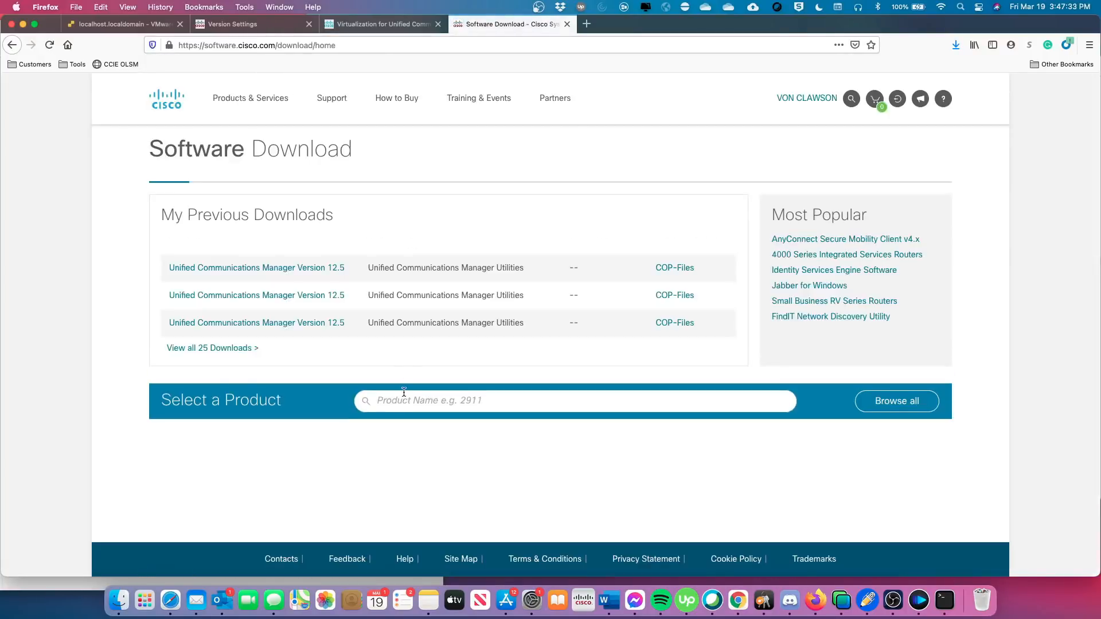
# Find Unified Communications Manager (CallManager) downloads and open the Version 12.5 Updates releases.
pyautogui.click(403, 401)
pyautogui.write('cal')
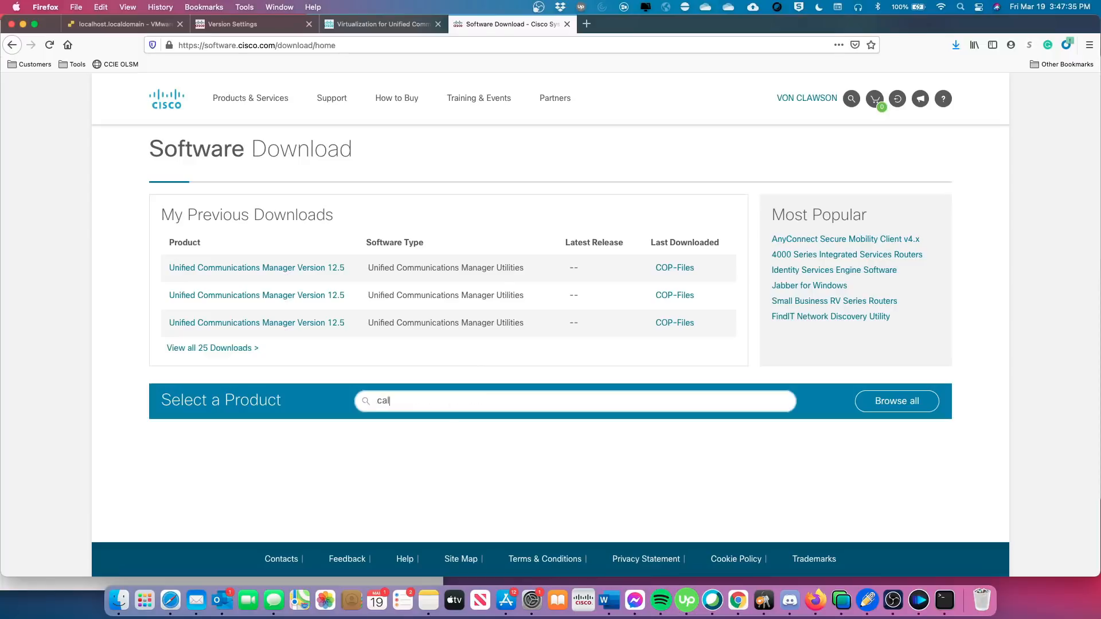
pyautogui.write('l')
pyautogui.write('m')
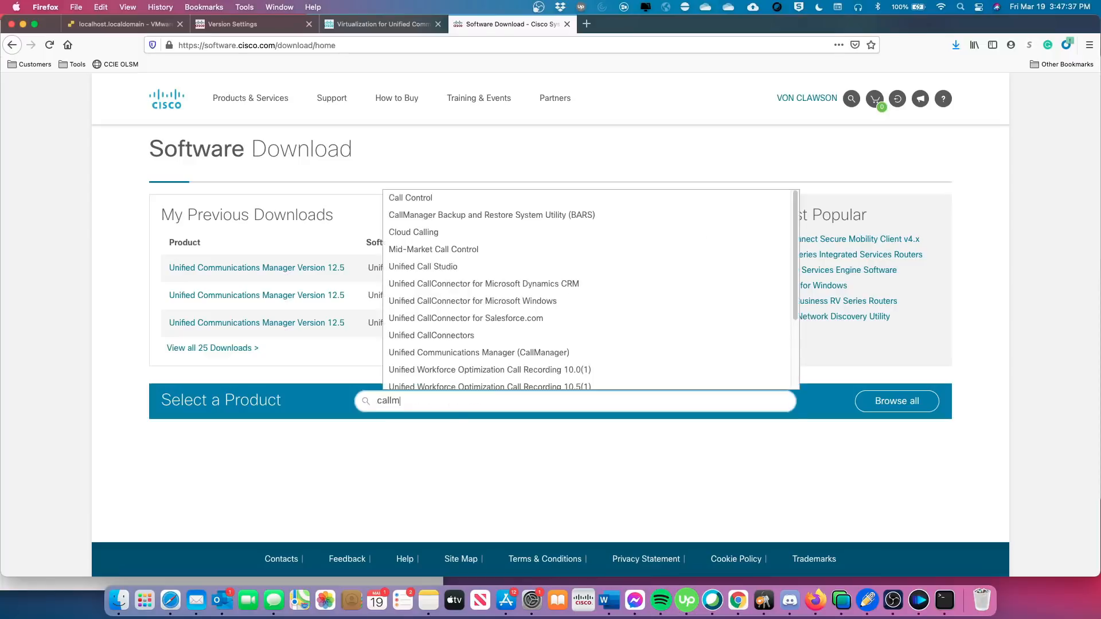
pyautogui.write('anag')
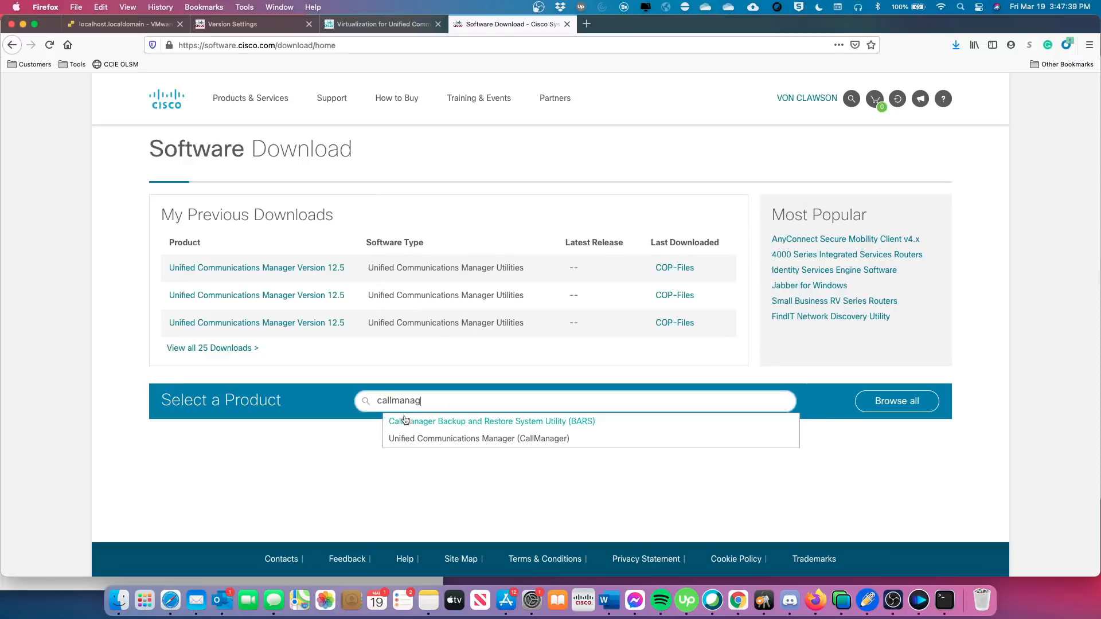
pyautogui.click(402, 439)
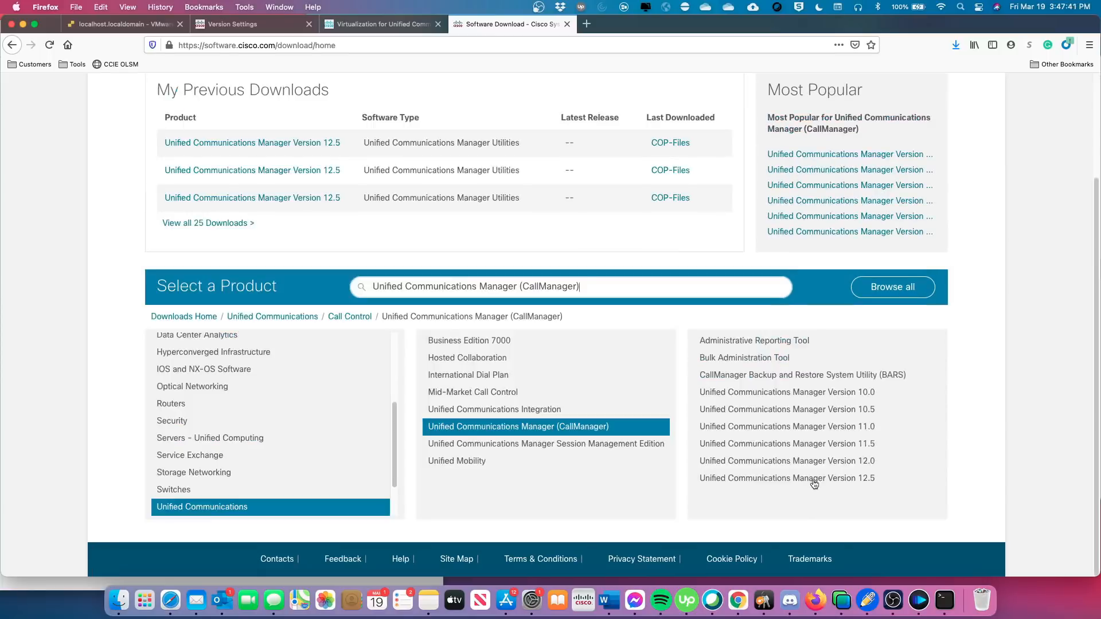
pyautogui.click(811, 481)
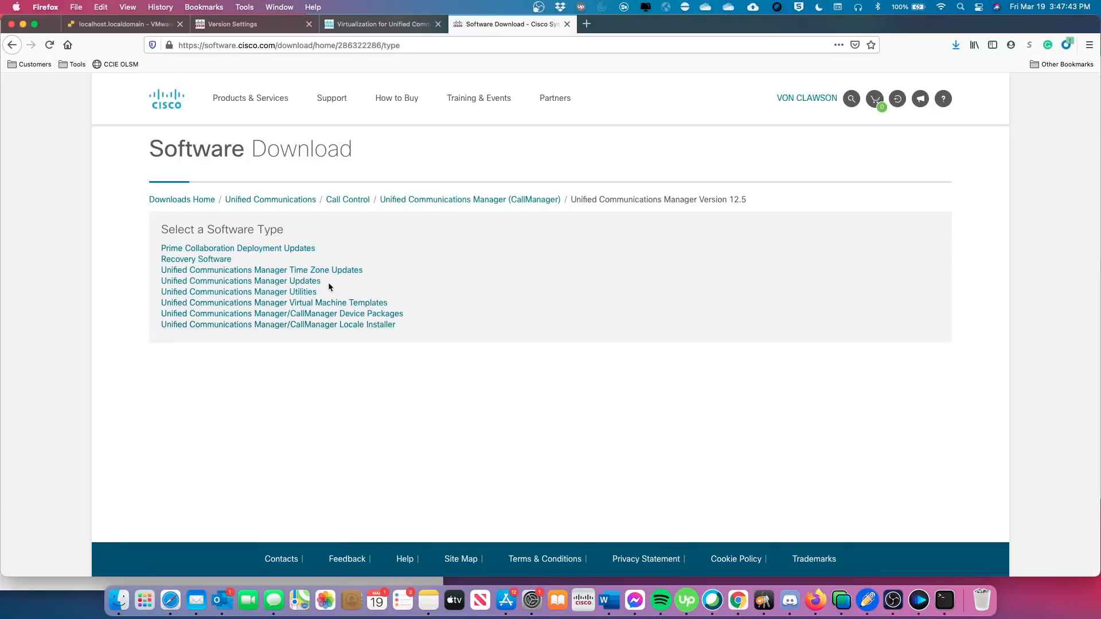
pyautogui.click(312, 282)
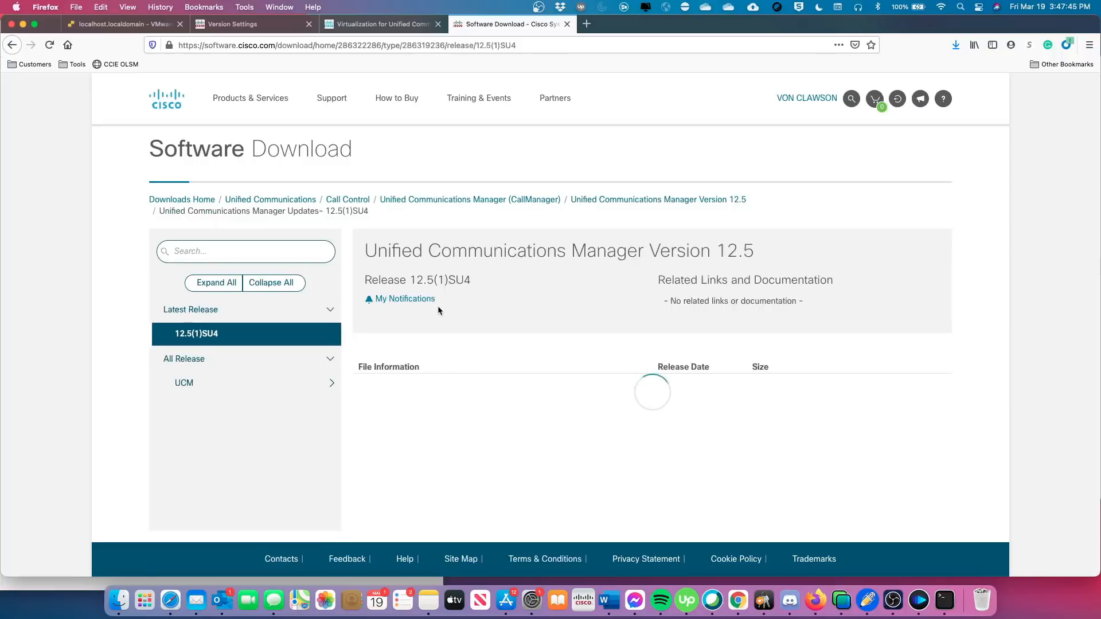
pyautogui.scroll(-1, 275, 446)
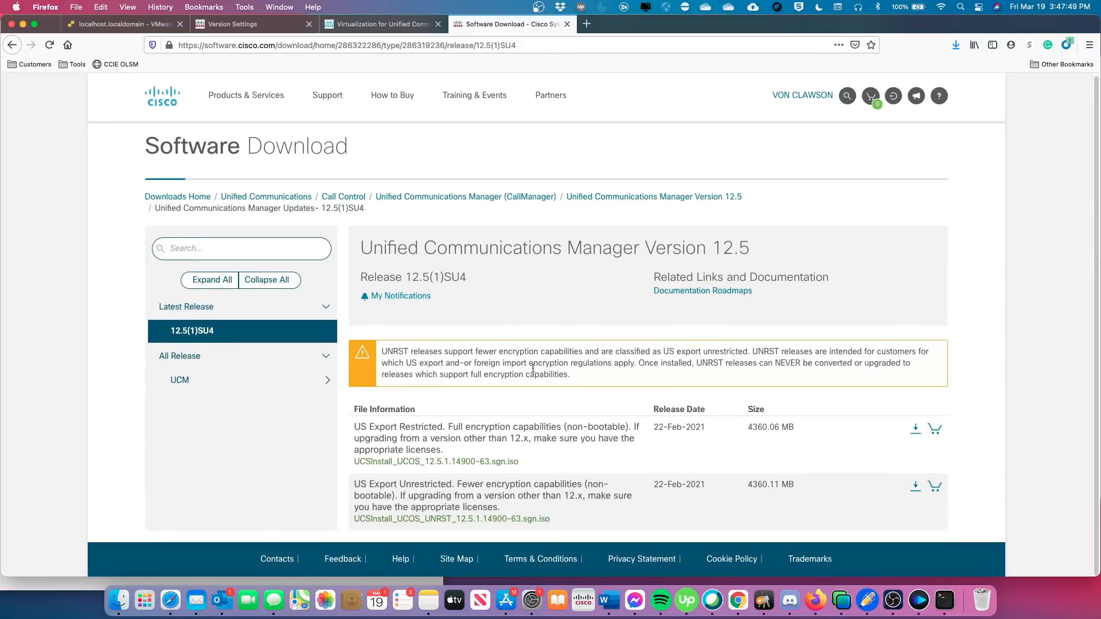
# Check details of the 12.5.1.14900-63 ISO and its UNRST variant against ESXi, then return to ESXi.
pyautogui.moveTo(470, 467)
pyautogui.click(120, 24)
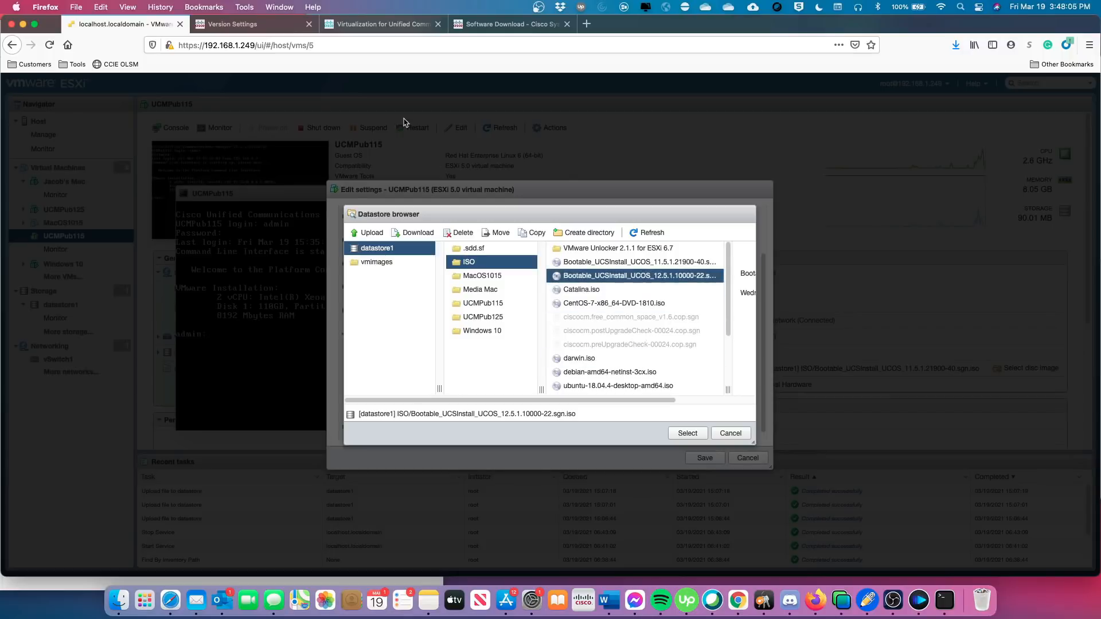
pyautogui.click(509, 25)
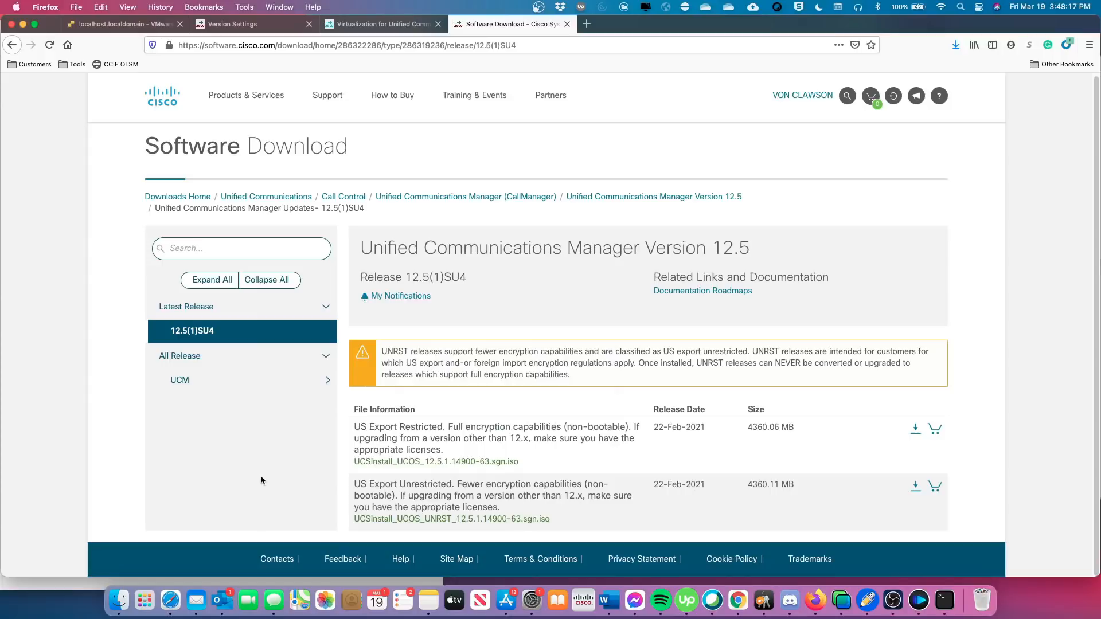
pyautogui.moveTo(378, 431)
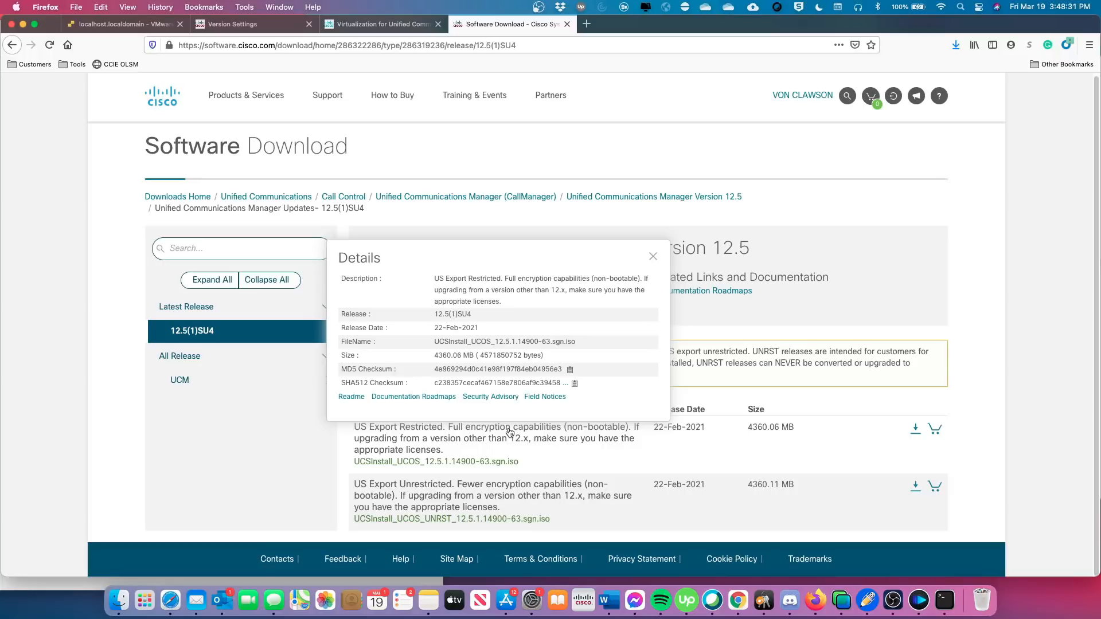
pyautogui.moveTo(387, 498)
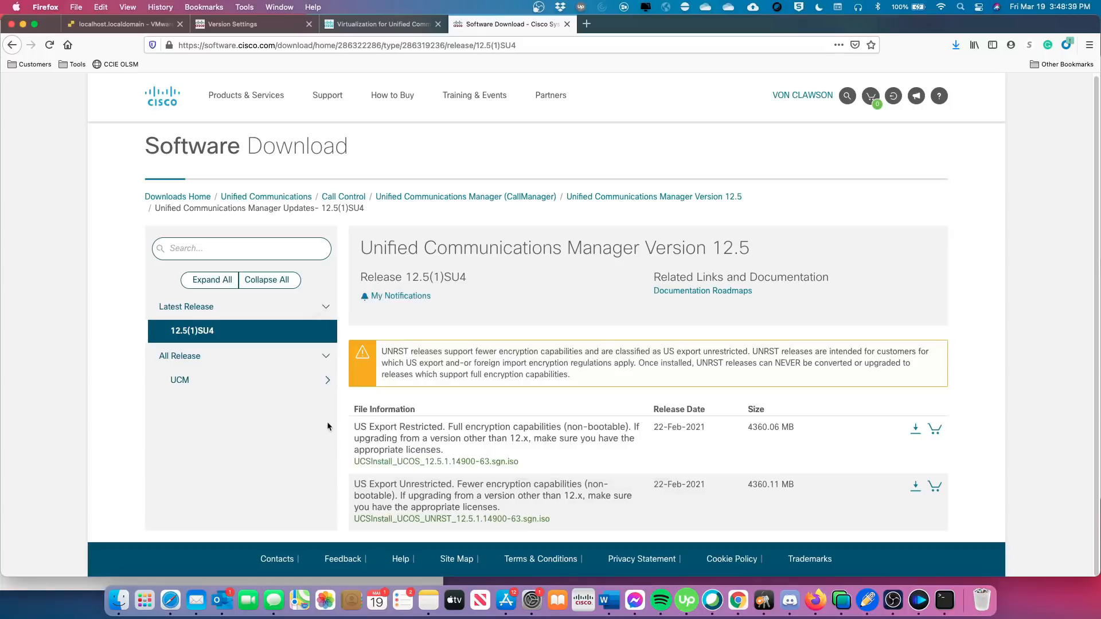
pyautogui.click(130, 27)
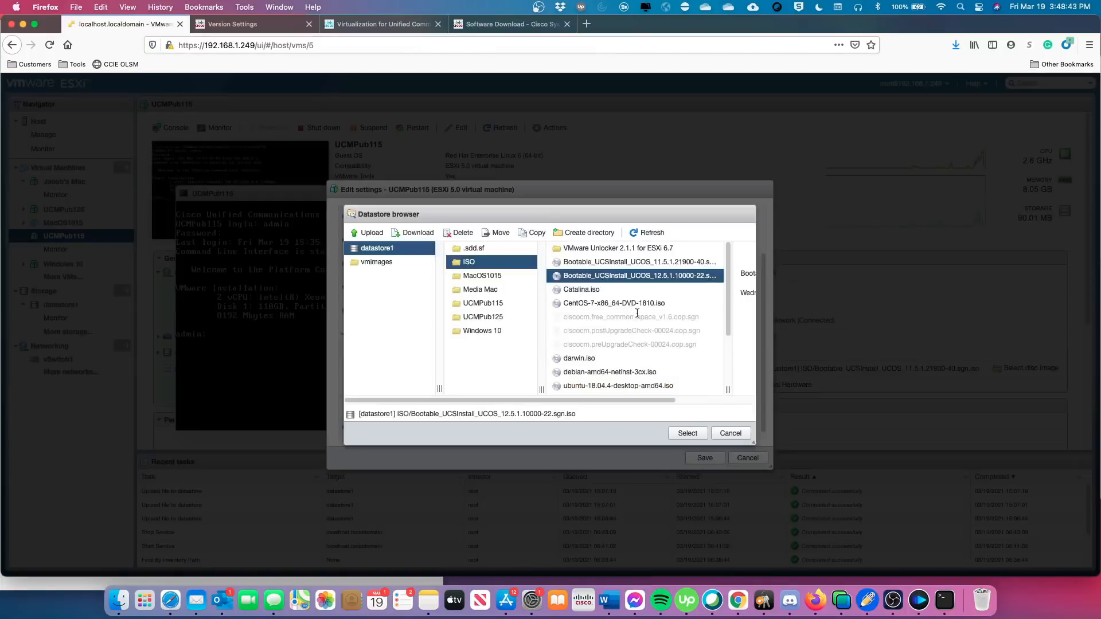
# Attach Bootable_UCSInstall_UCOS_12.5.1.10000-22.sgn.iso as UCMPub115's CD/DVD media and save the settings.
pyautogui.click(688, 434)
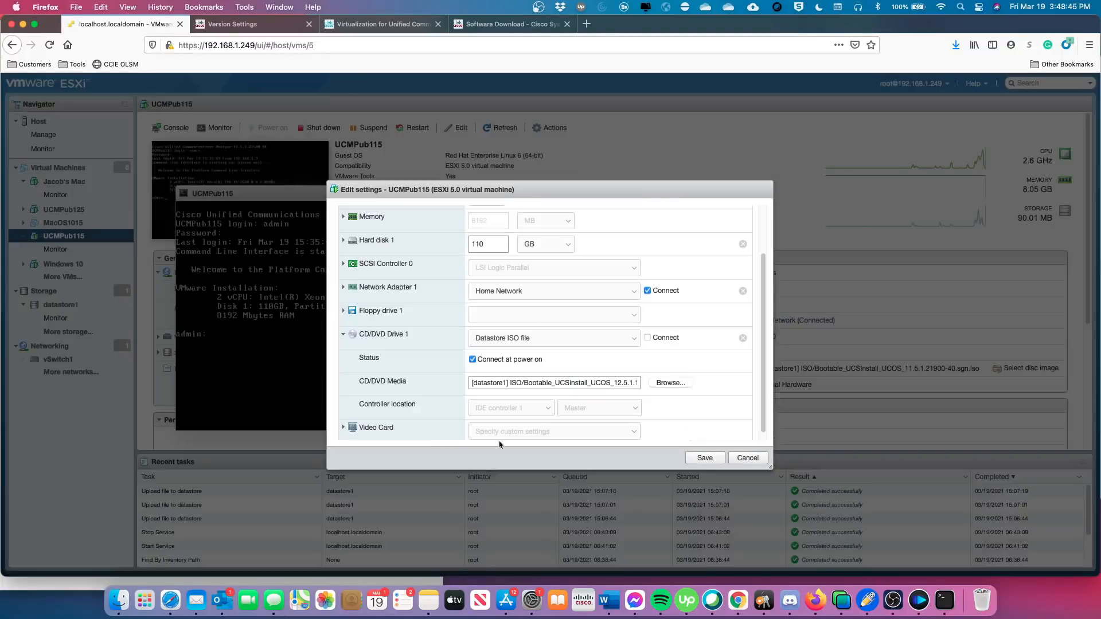
pyautogui.click(704, 458)
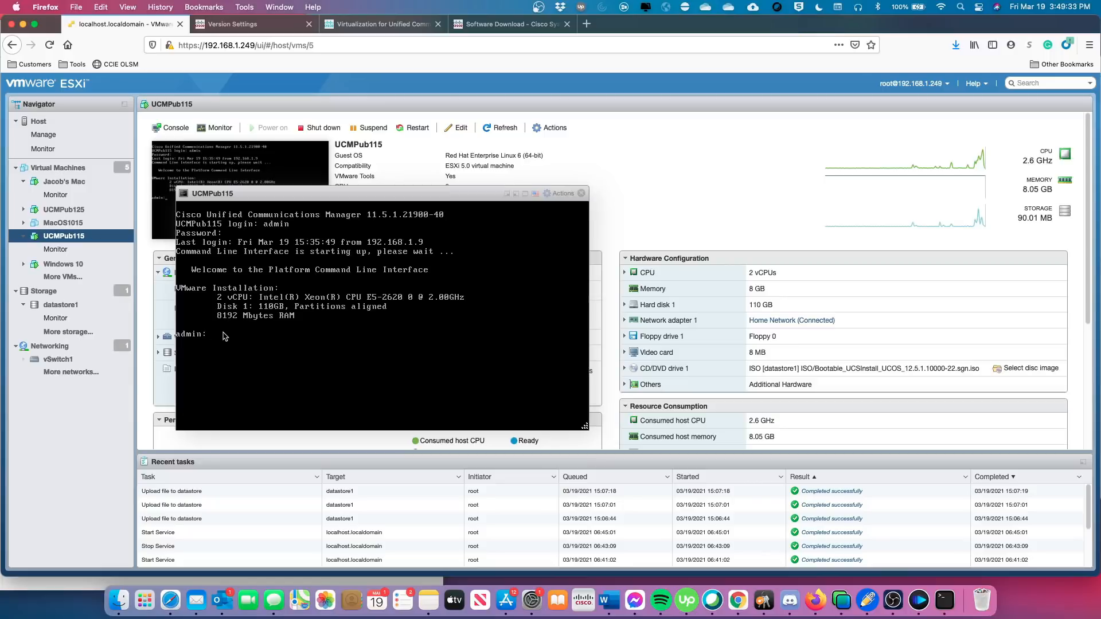
# Run 'utils system upgrade initiate' and choose source 3, Local DVD/CD.
pyautogui.write('utils system upgrade initiate')
pyautogui.press('Return')
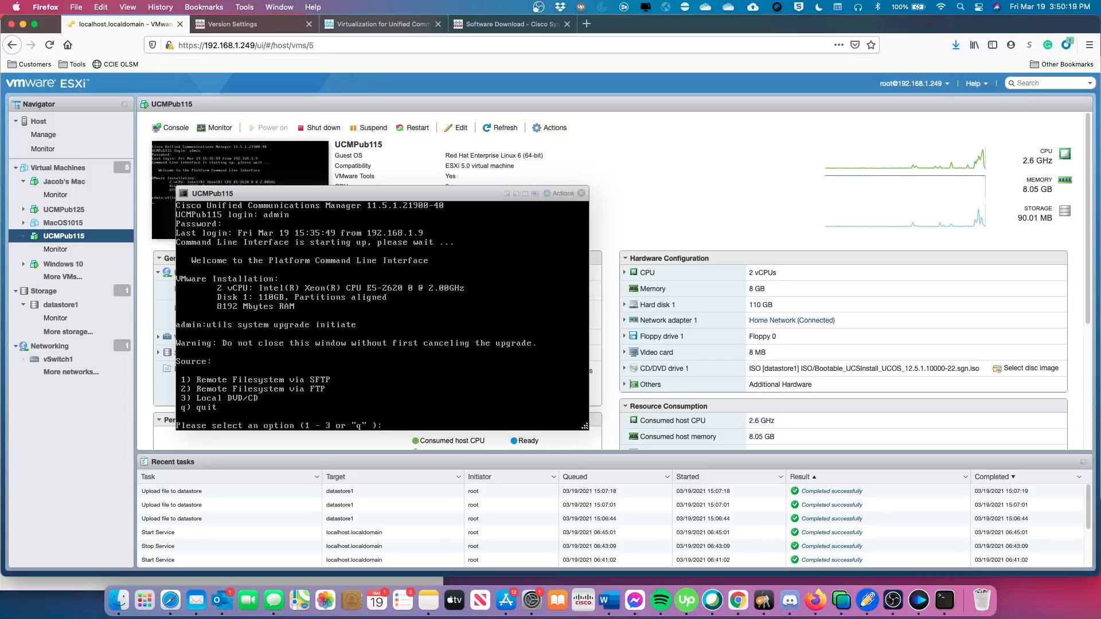
pyautogui.write('3')
pyautogui.press('Return')
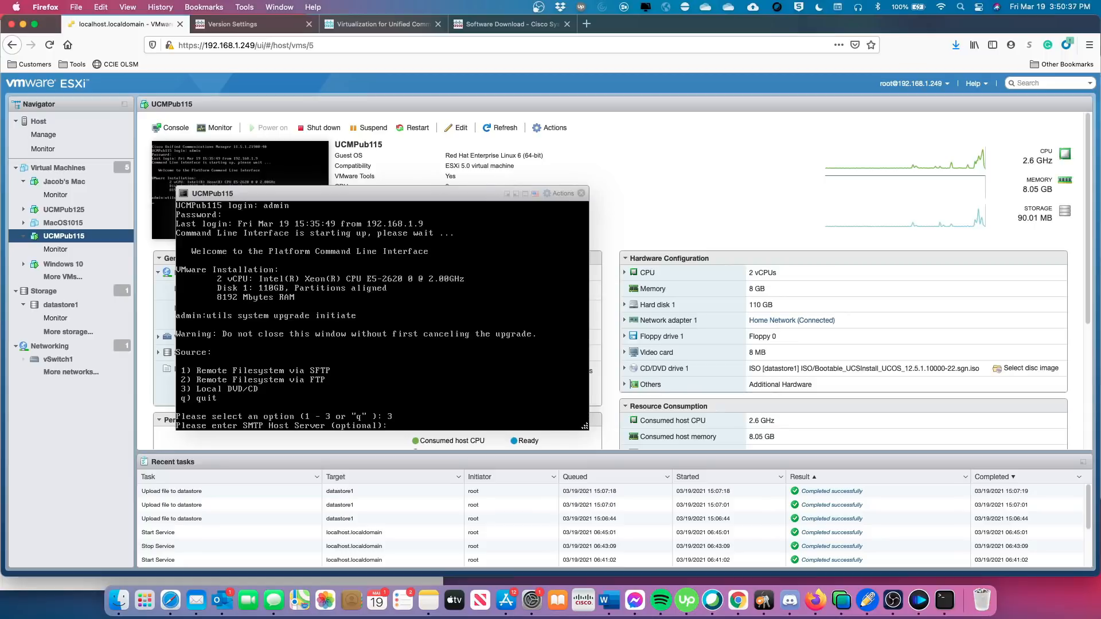
# Skip the optional SMTP host server prompt.
pyautogui.press('Return')
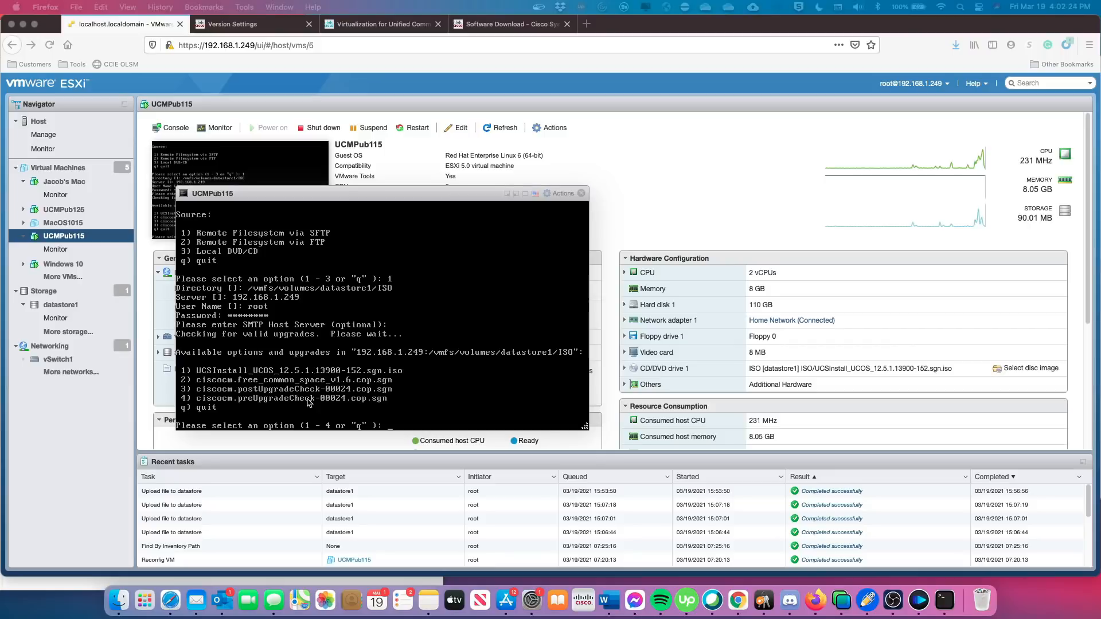
# Choose upgrade option 1, UCSInstall_UCOS_12.5.1.13900-152.sgn.iso, in the UCMPub115 console.
pyautogui.click(334, 404)
pyautogui.write('1')
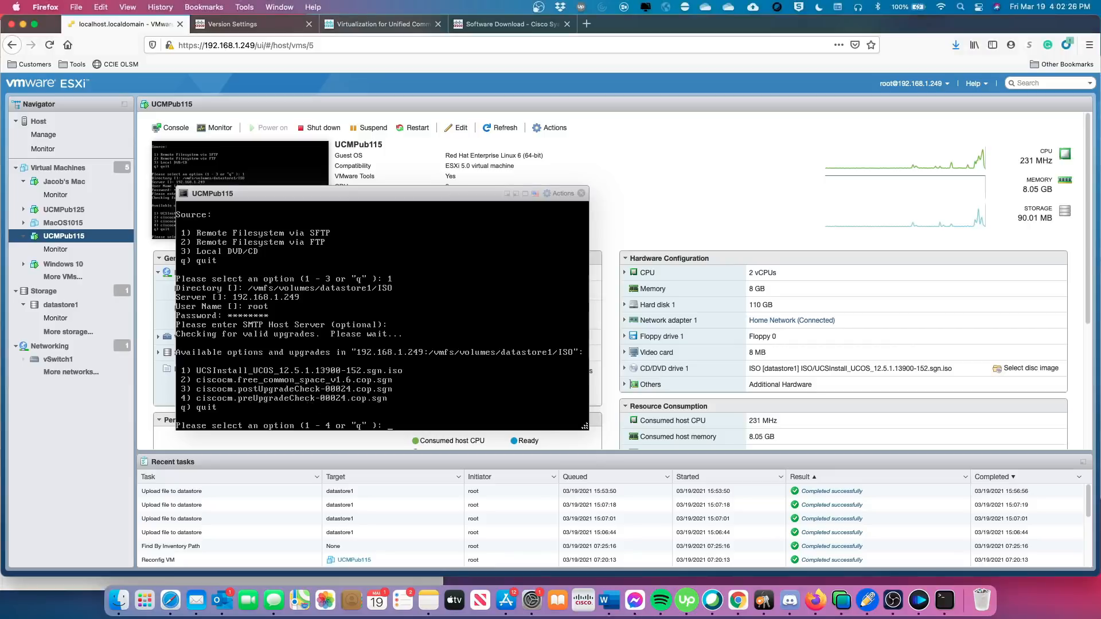
pyautogui.press('Return')
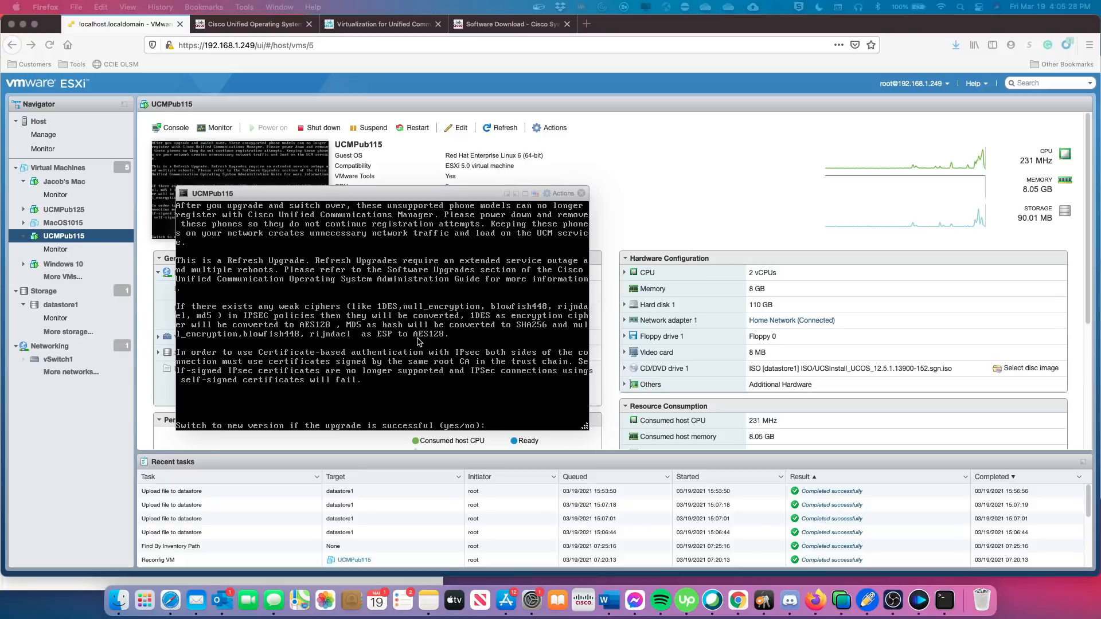
# Answer no to automatic version switching, then yes to start the refresh upgrade.
pyautogui.click(464, 351)
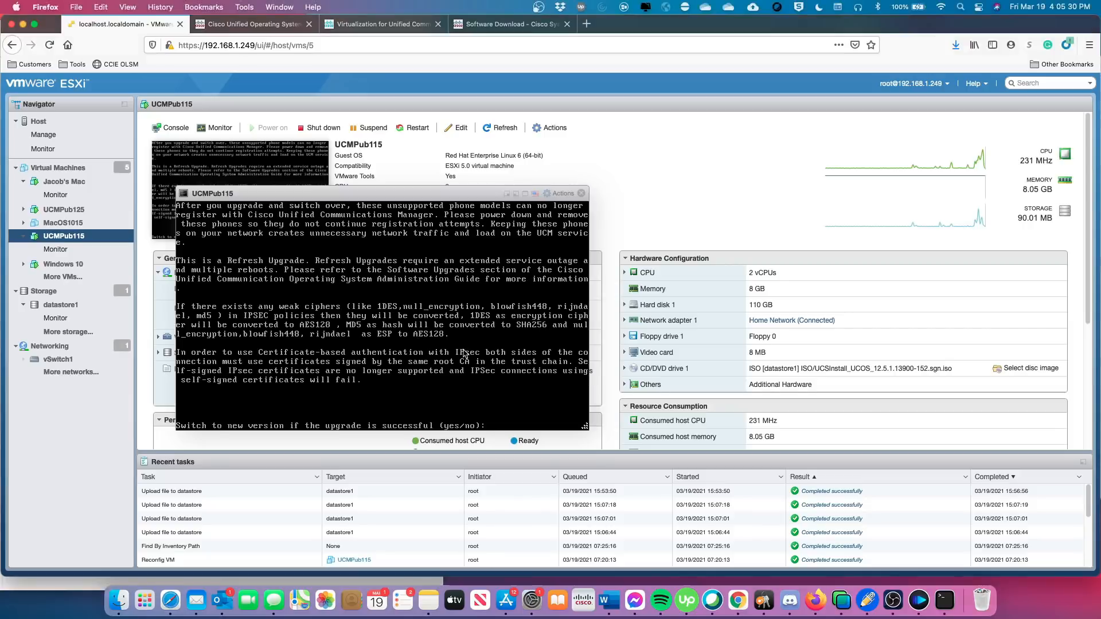
pyautogui.write('no')
pyautogui.press('Return')
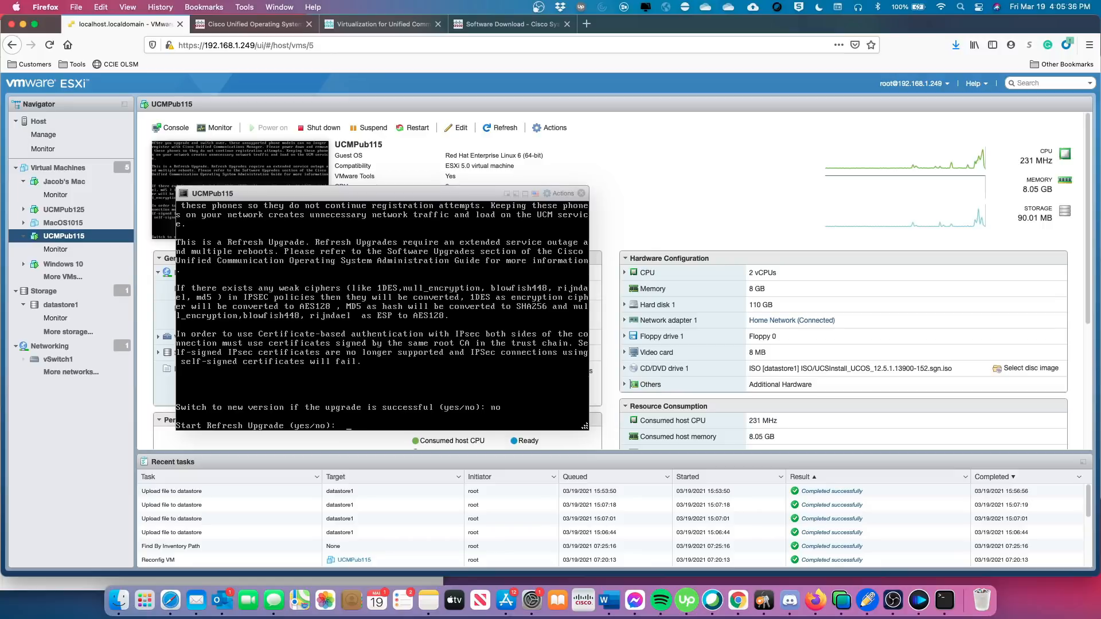
pyautogui.write('yes')
pyautogui.press('Return')
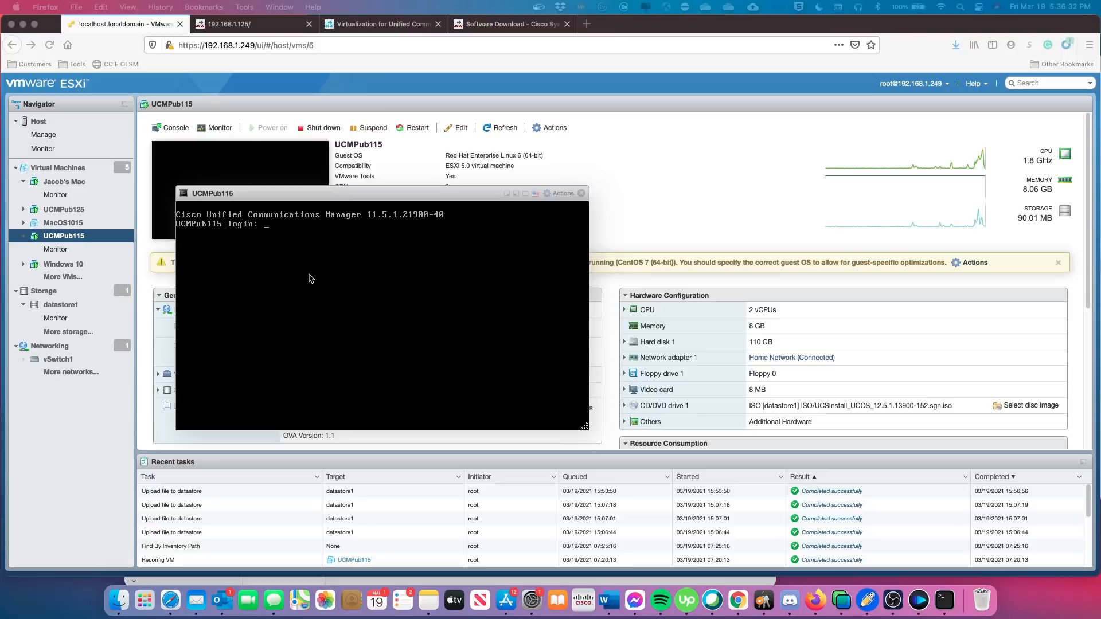
# Log in to the UCMPub115 console as admin with its password, then enter 'show'.
pyautogui.click(234, 274)
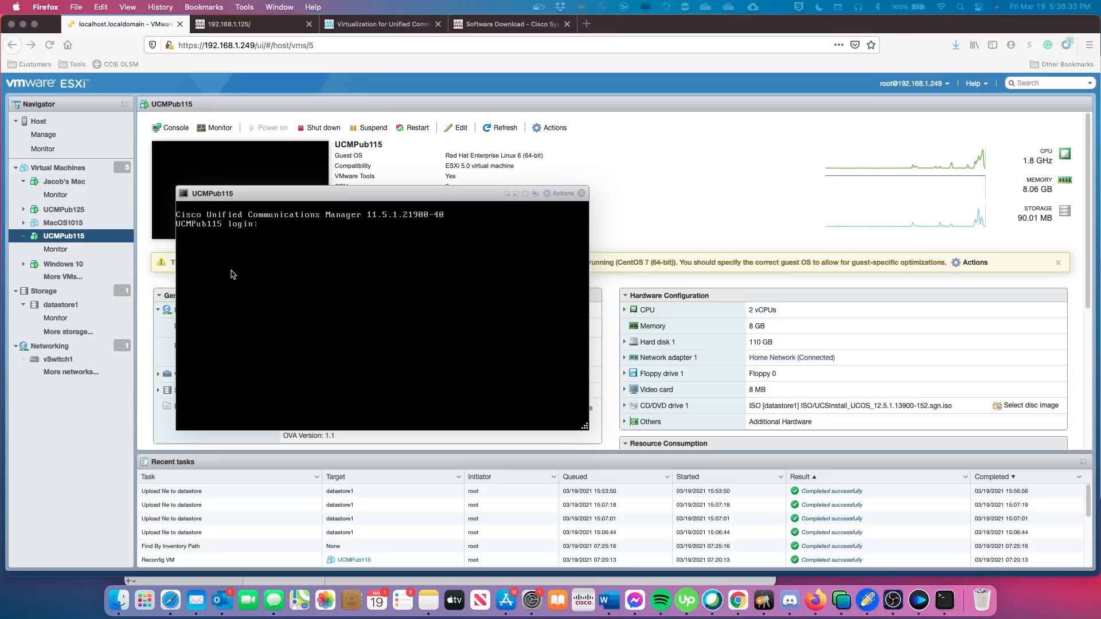
pyautogui.write('admin')
pyautogui.press('Return')
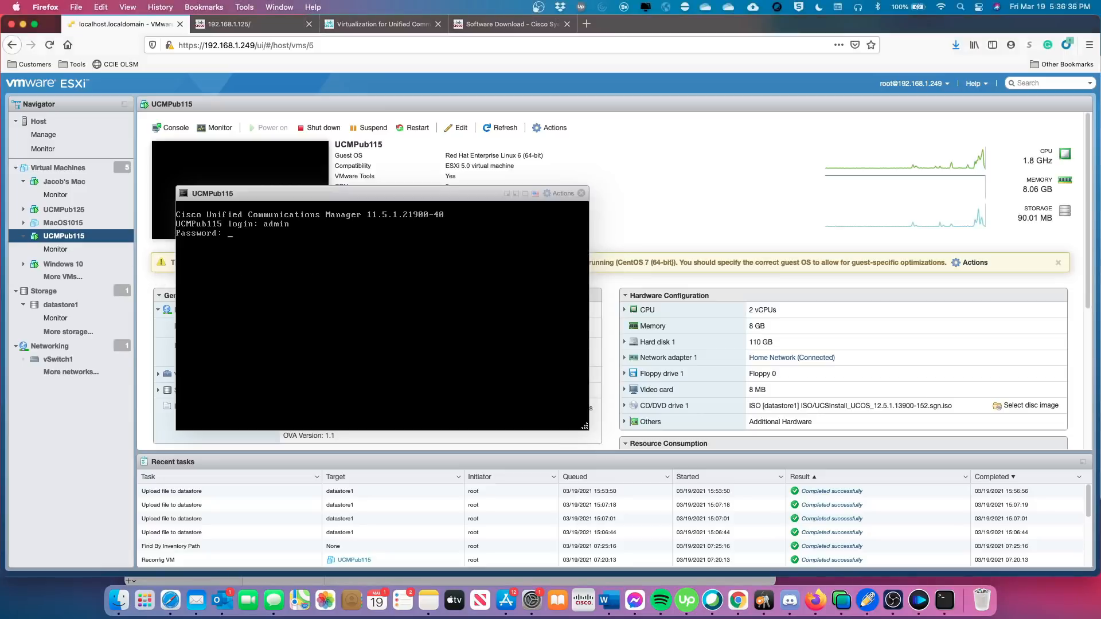
pyautogui.press('Return')
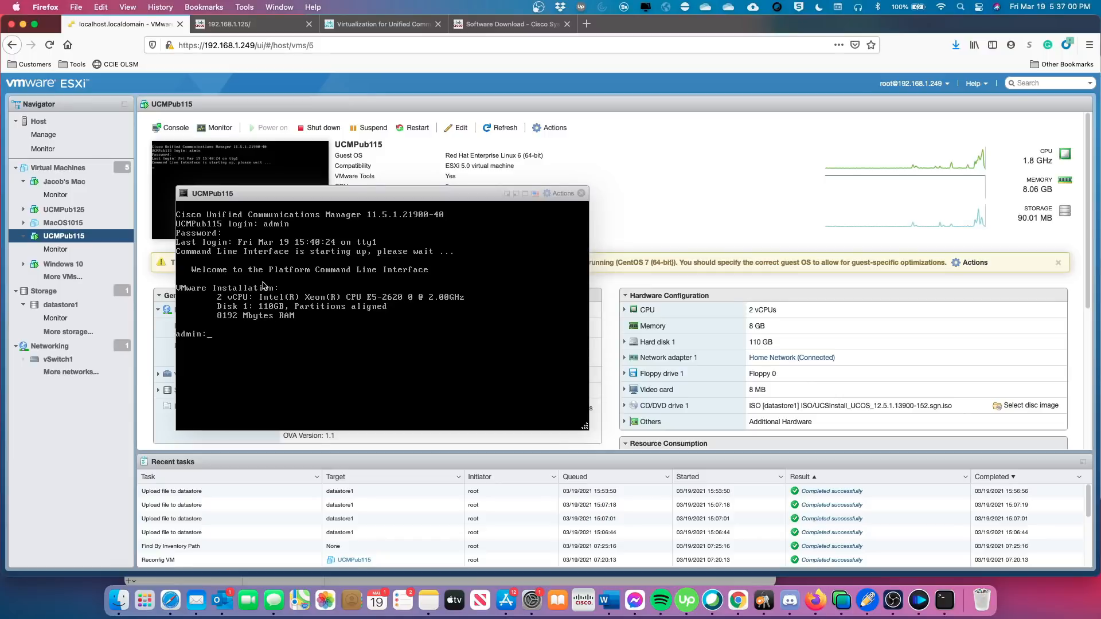
pyautogui.write('show')
# List the show subcommands, then check active 11.5.1.21900-40 and inactive 12.5.1.13900-152 versions.
pyautogui.press('Return')
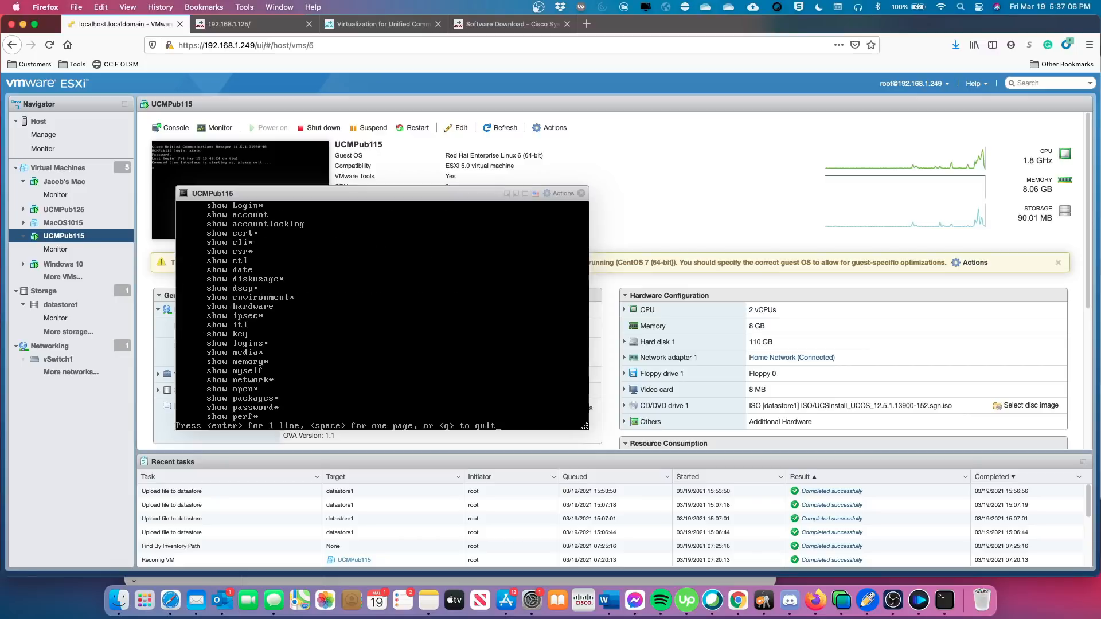
pyautogui.press('space')
pyautogui.write('version')
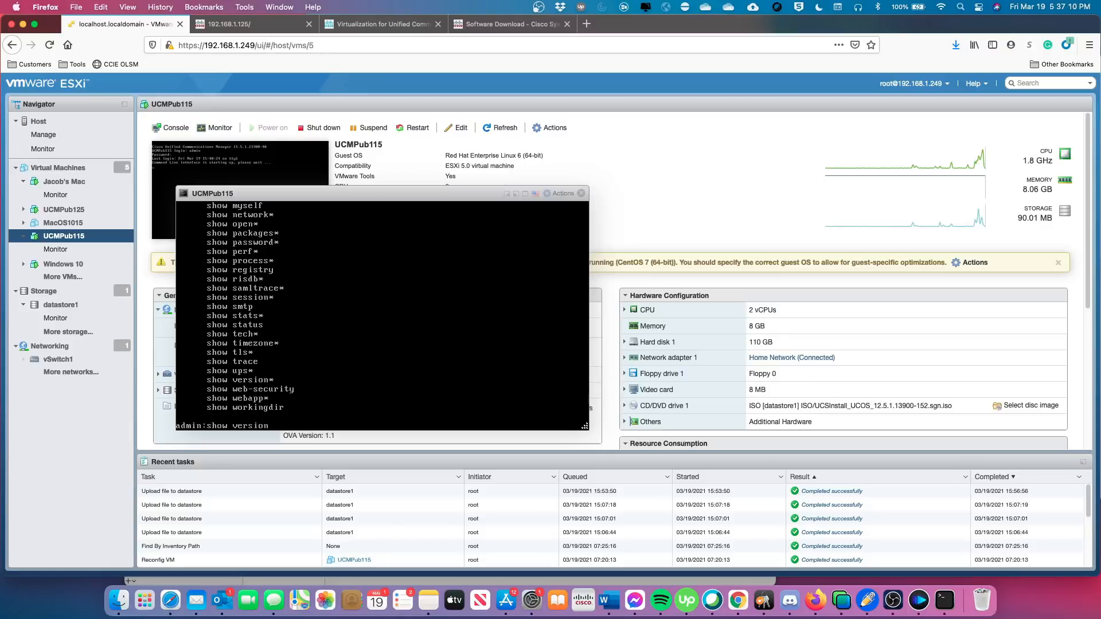
pyautogui.write(' active')
pyautogui.press('Return')
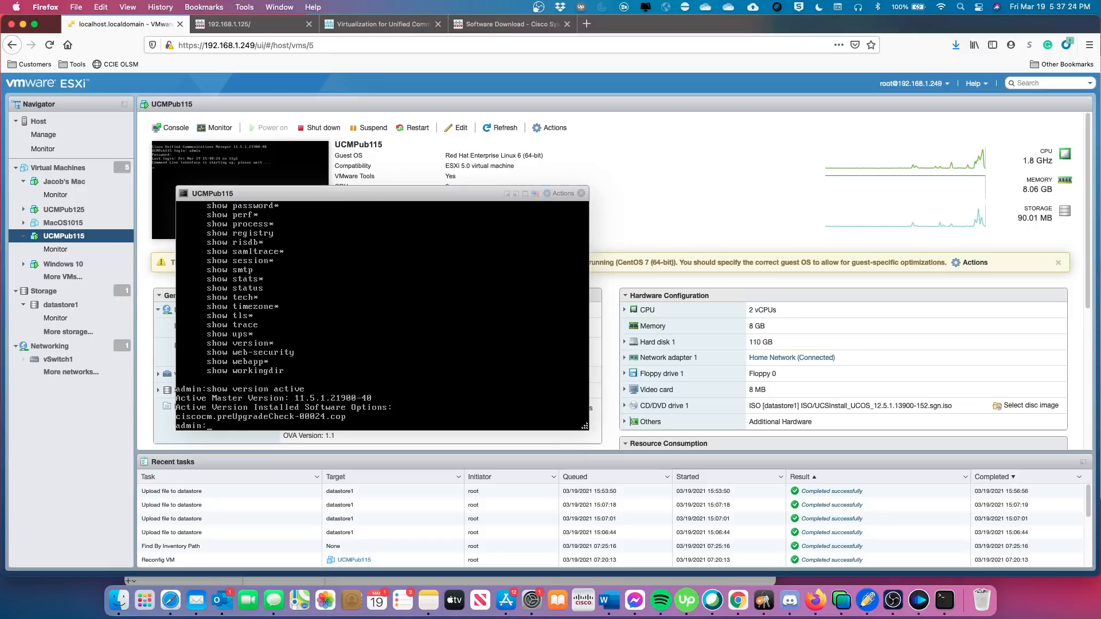
pyautogui.write('show version inactive')
pyautogui.press('Return')
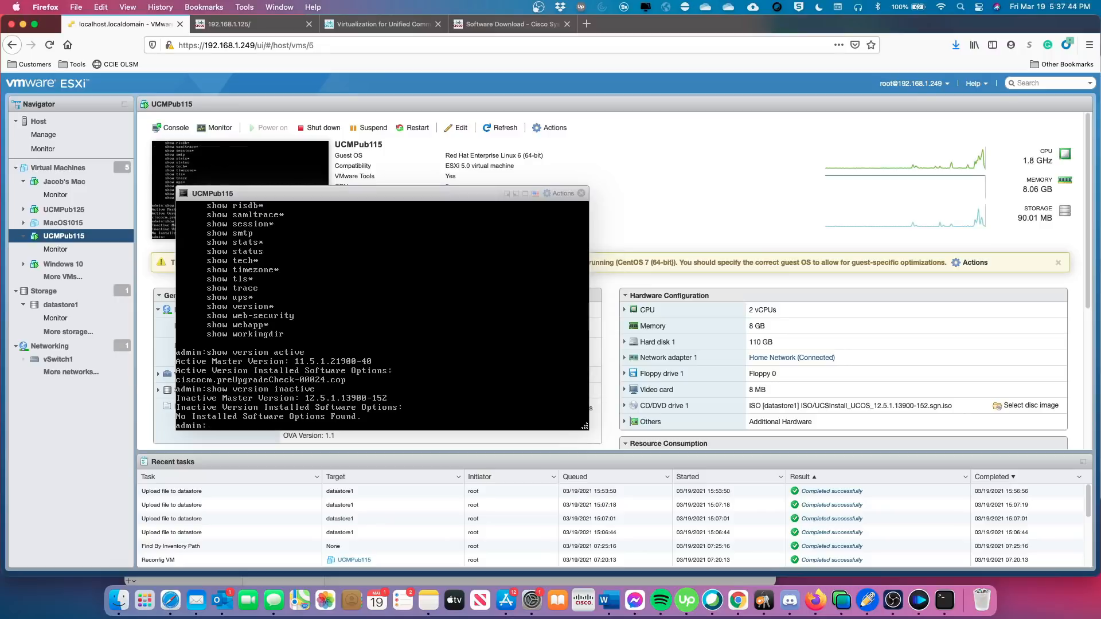
pyautogui.click(261, 26)
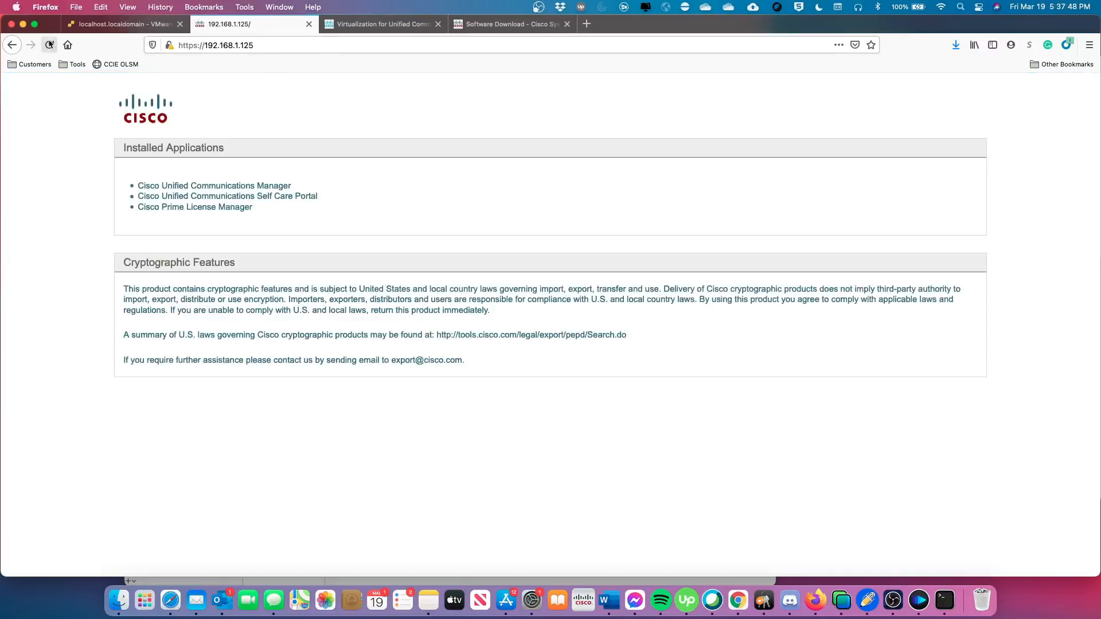
pyautogui.click(274, 186)
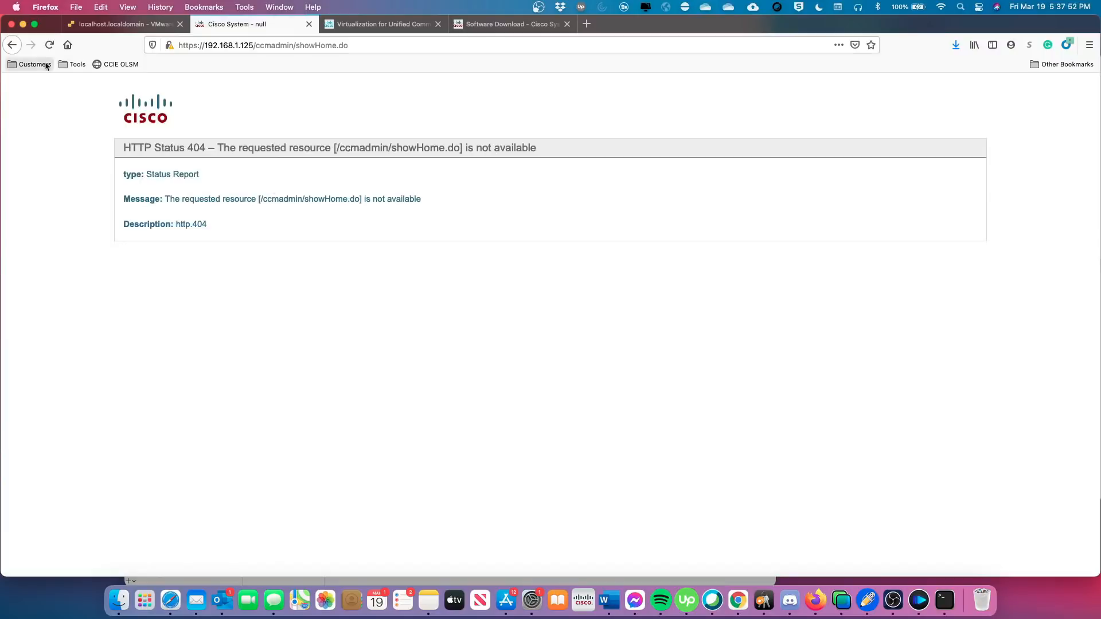
pyautogui.click(12, 45)
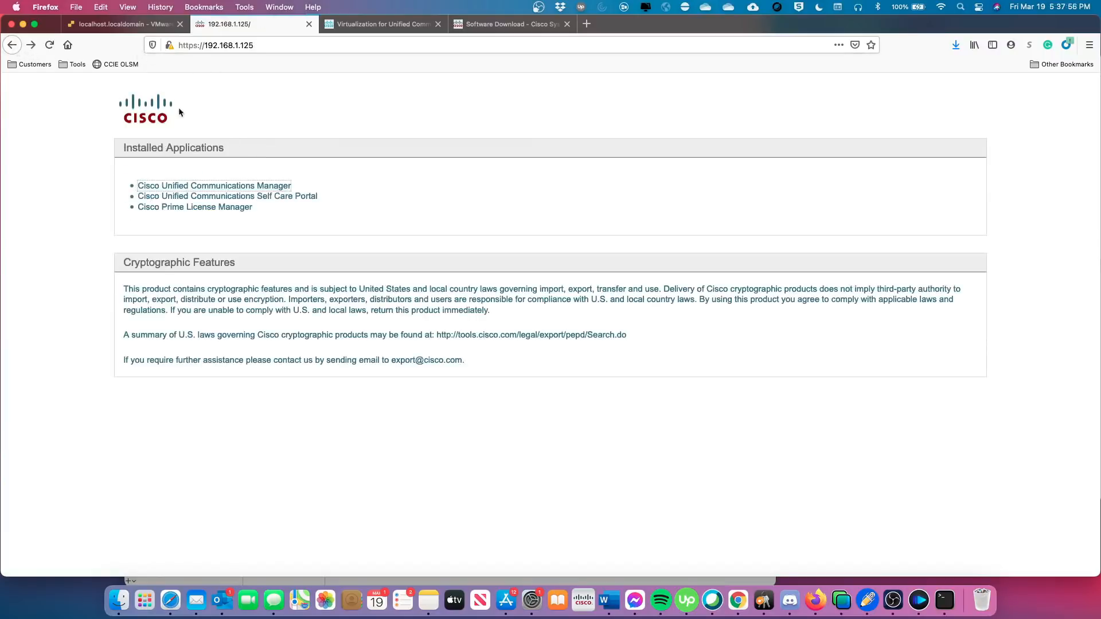
pyautogui.click(132, 25)
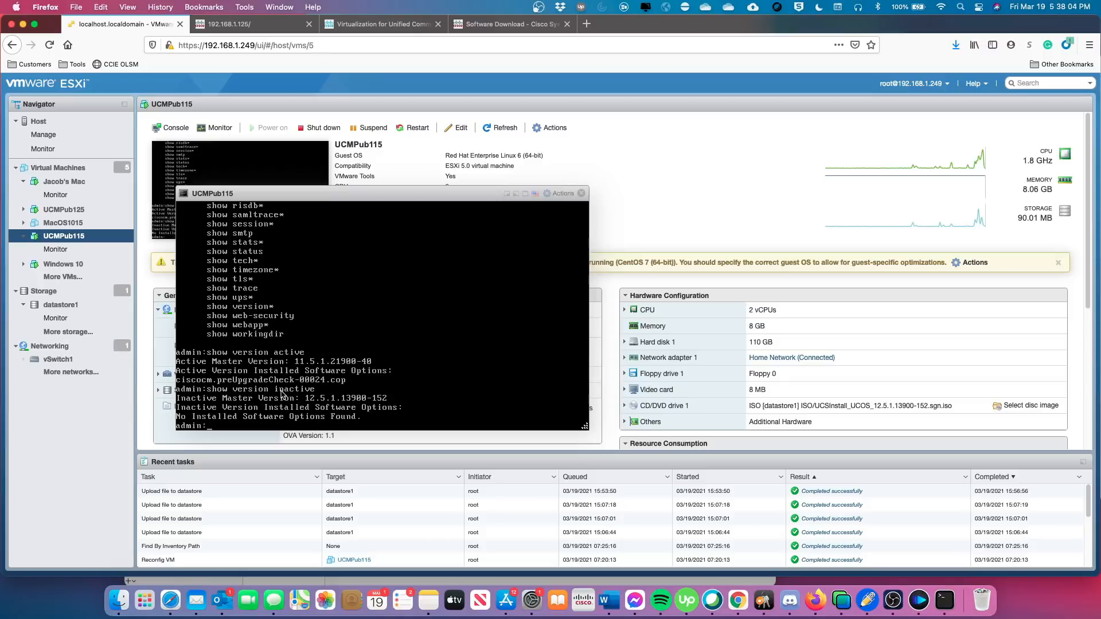
# Run 'utils system switch-version' and confirm switching to 12.5.1.13900-152.
pyautogui.write('utils system swit')
pyautogui.press('Tab')
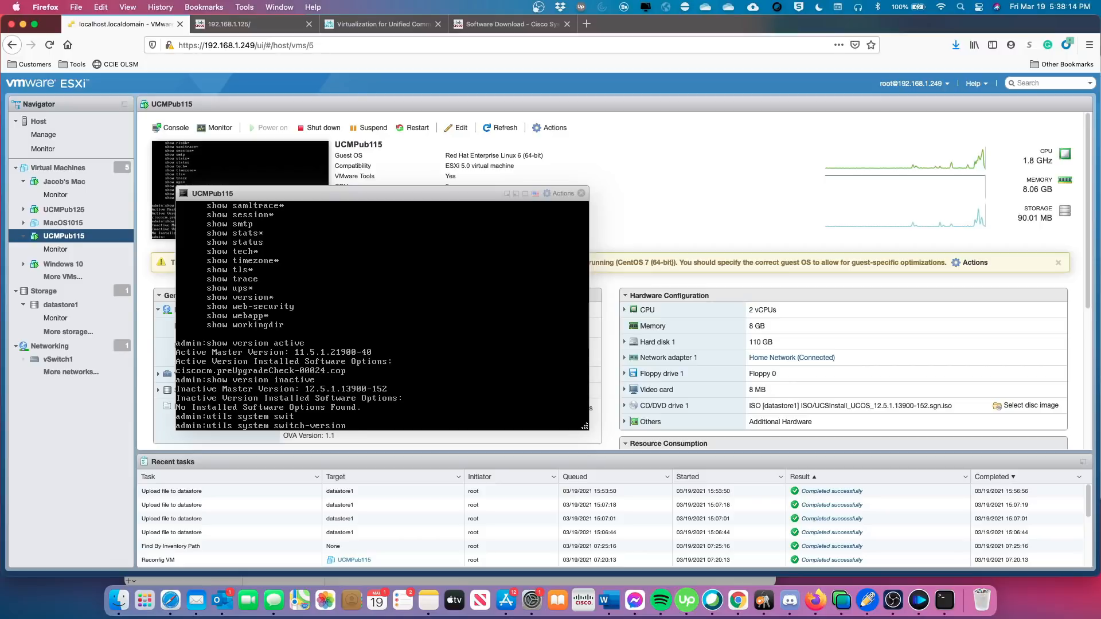
pyautogui.press('Return')
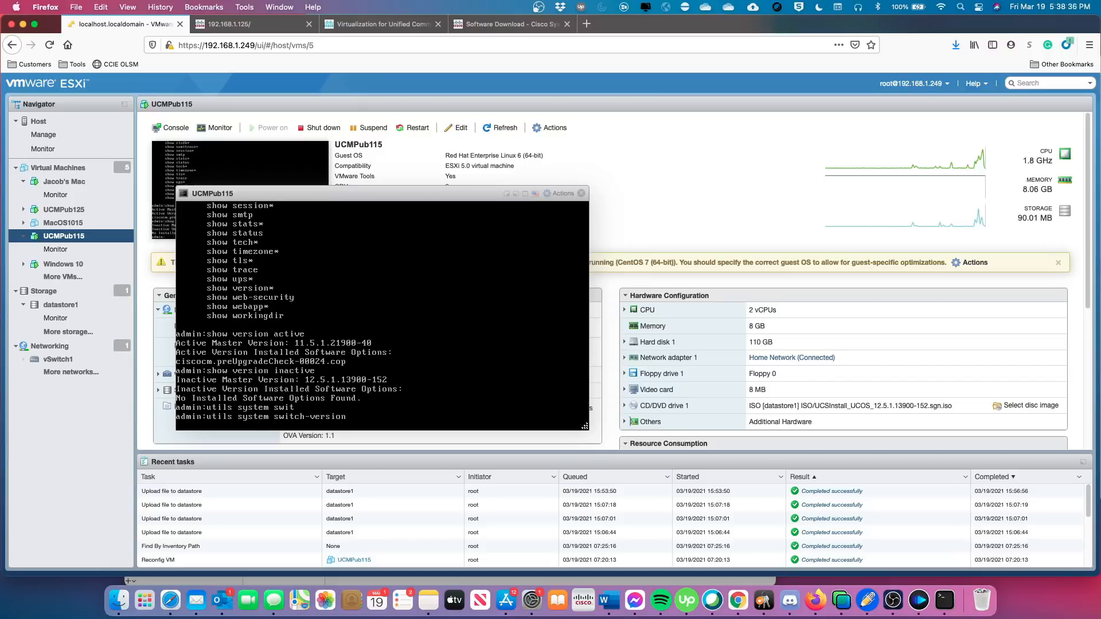
pyautogui.press('Return')
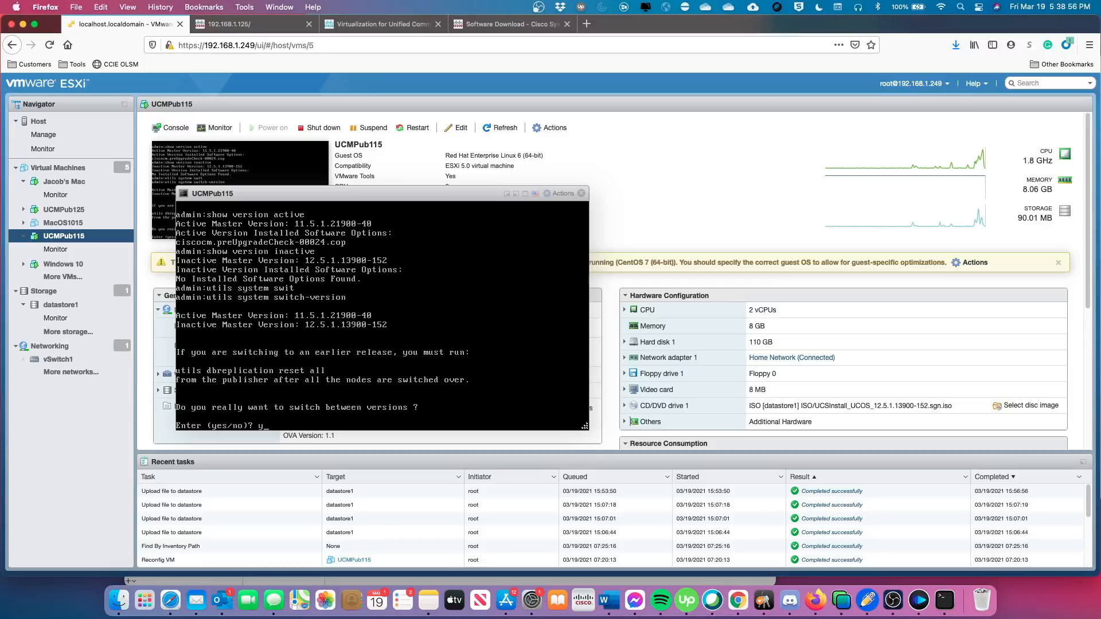
pyautogui.press('Return')
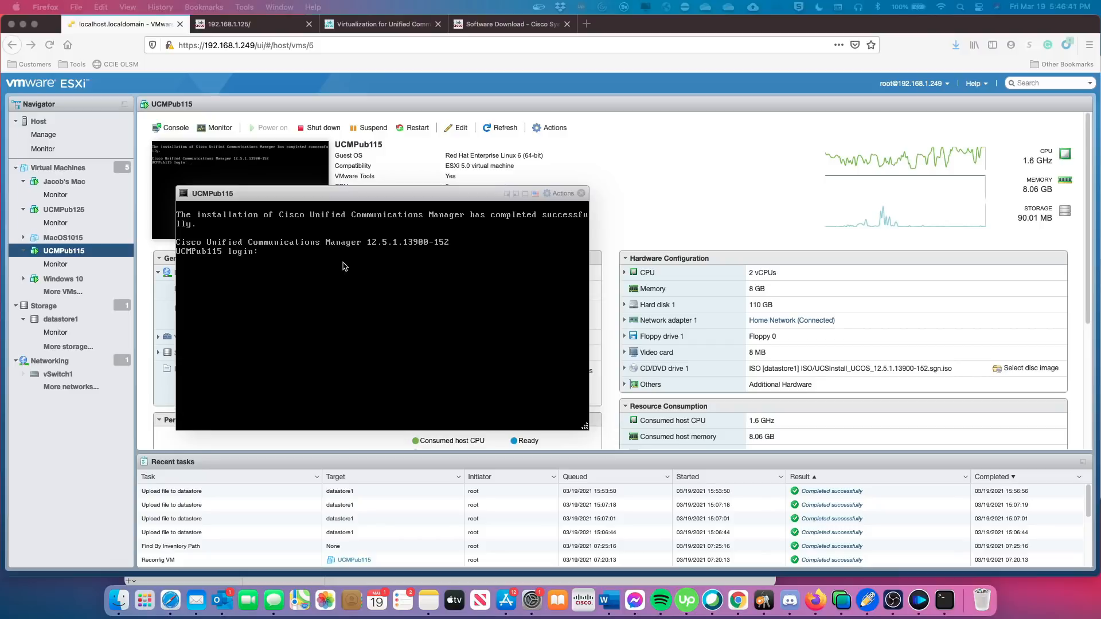
# Wait for UCMPub115 to restart to the 12.5.1.13900-152 login prompt and focus the console.
pyautogui.click(312, 276)
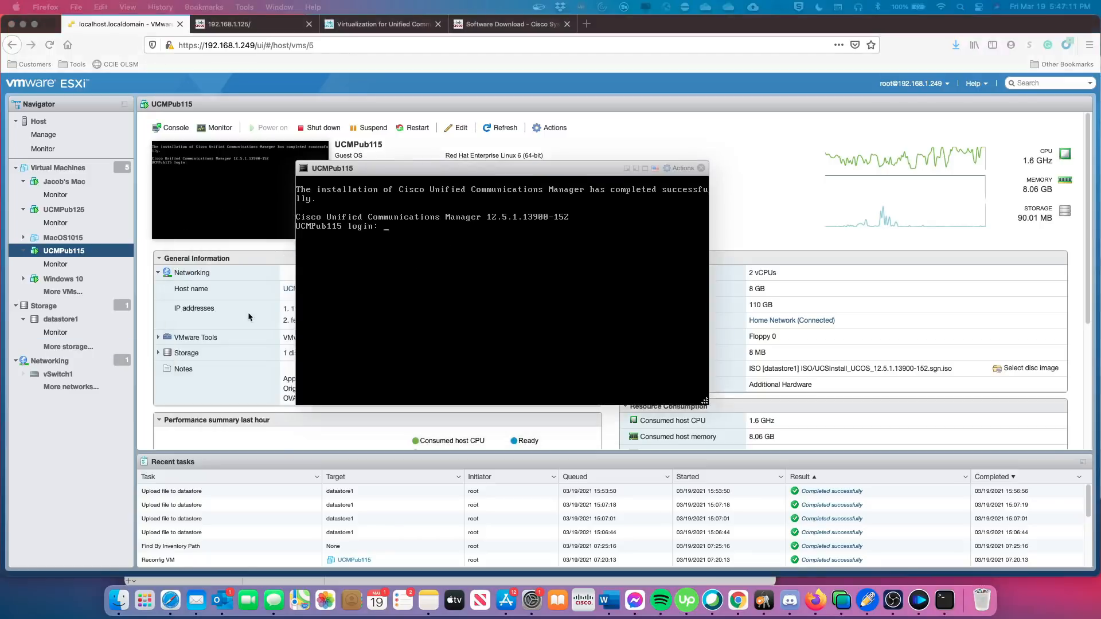
# Log back in to the upgraded UCMPub115 console as admin.
pyautogui.click(380, 294)
pyautogui.write('ad')
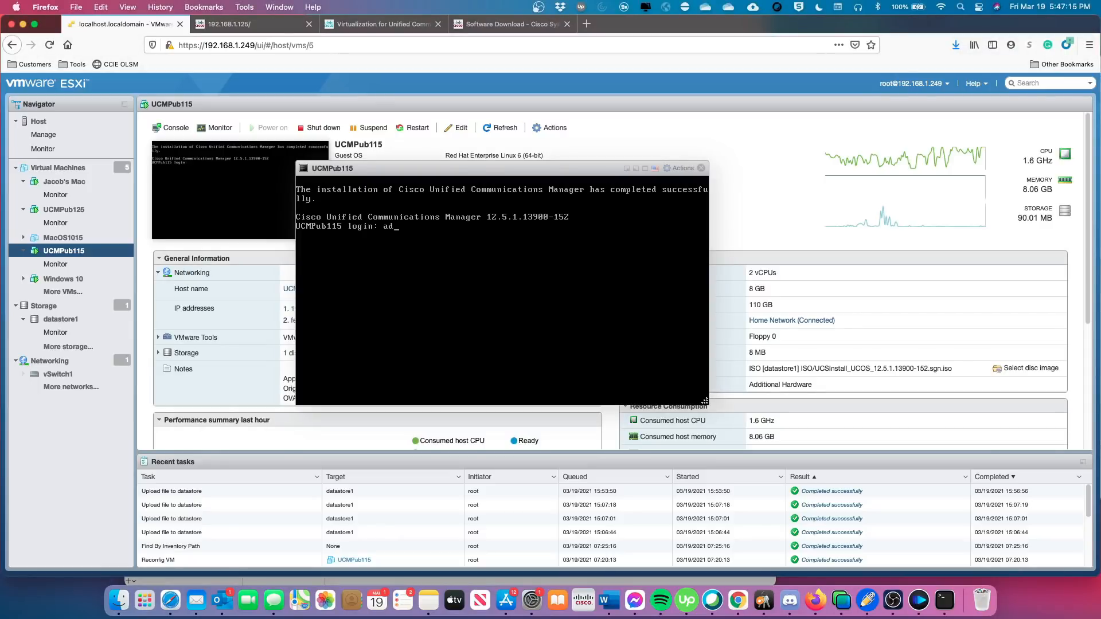
pyautogui.write('min')
pyautogui.press('Return')
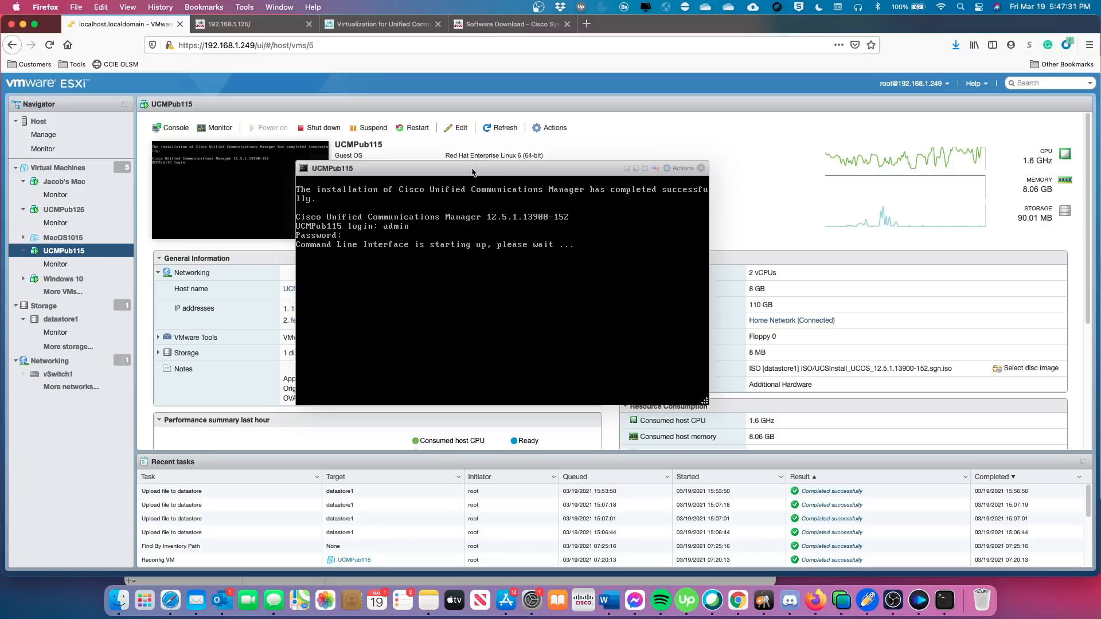
# Reposition the console, check UCMPub115's actions menu, then type 'utils system shutdown'.
pyautogui.moveTo(473, 170); pyautogui.dragTo(403, 258)
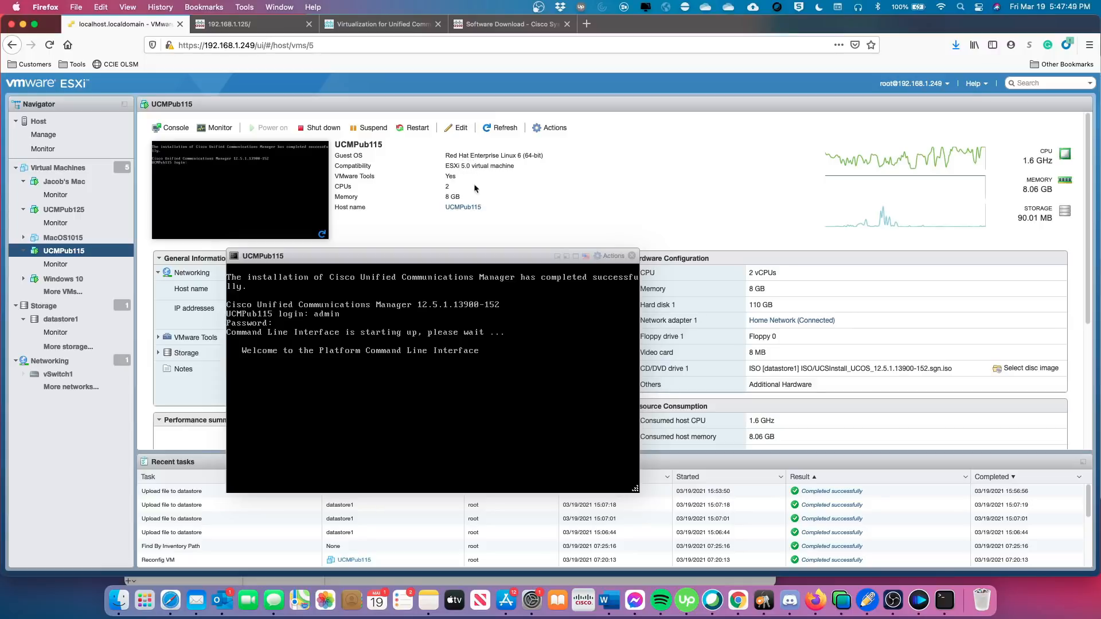
pyautogui.rightClick(91, 254)
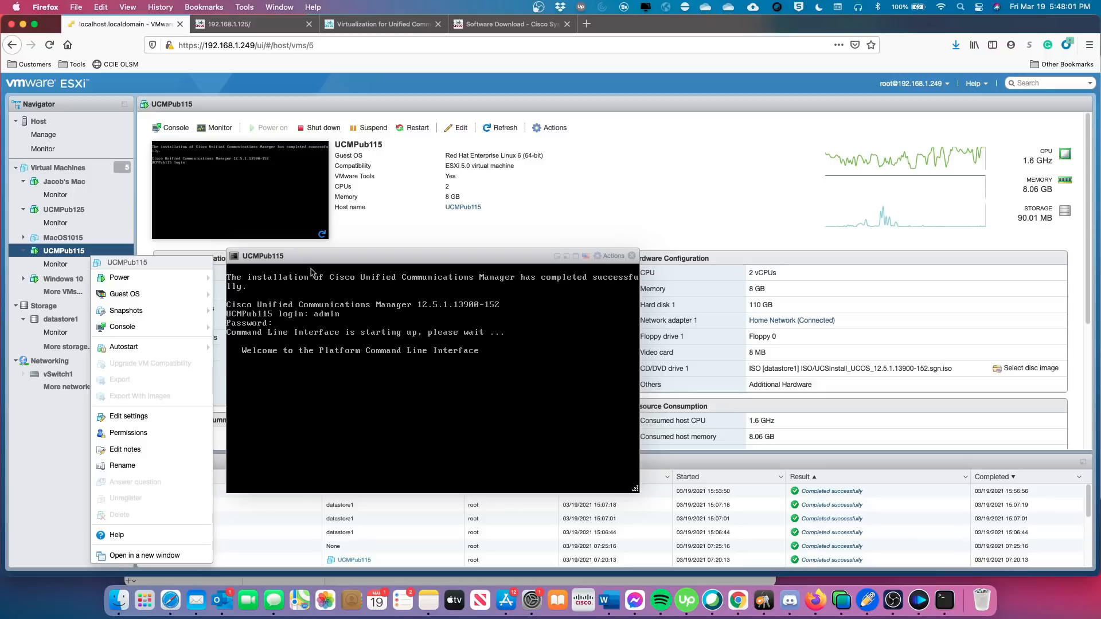
pyautogui.click(344, 374)
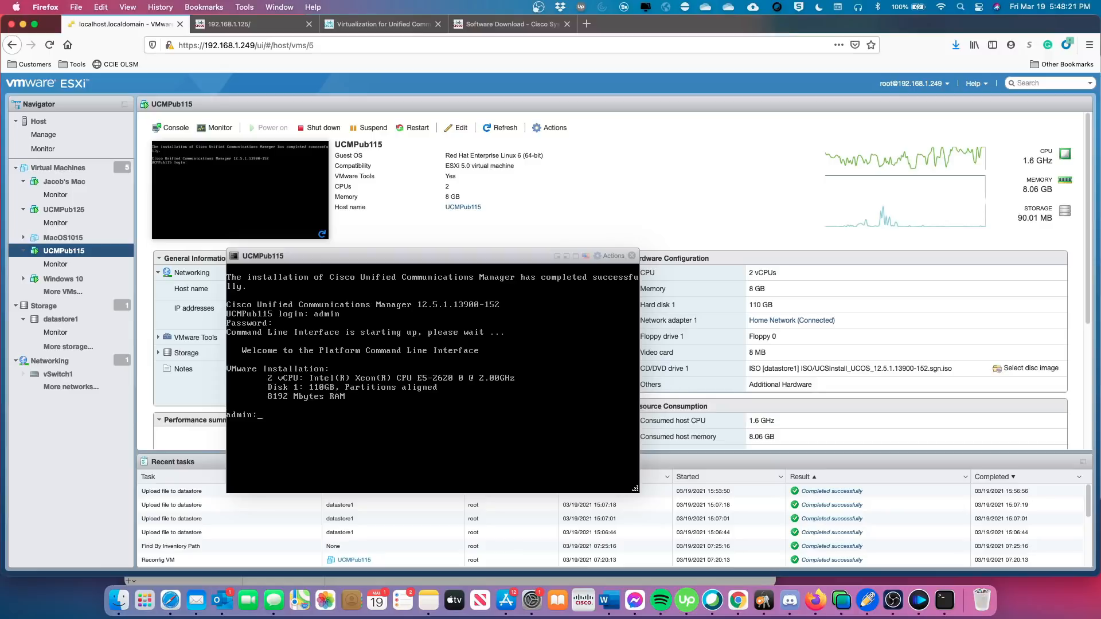
pyautogui.write('utils system shutdown')
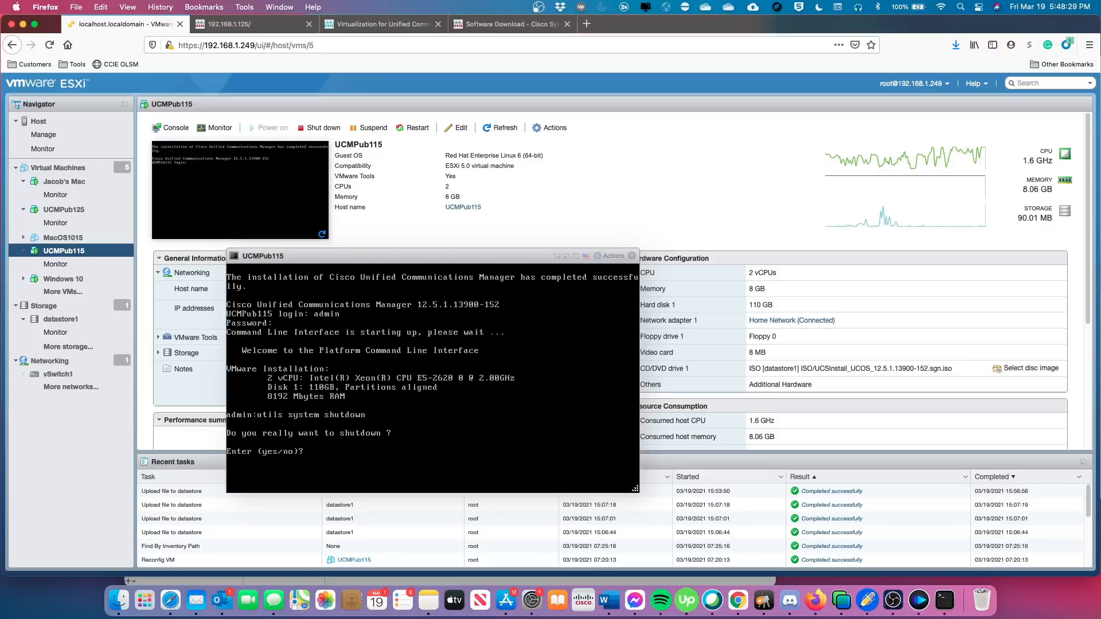
# Answer 'yes' at the CUCM shutdown prompt so UCMPub115 powers off.
pyautogui.write('yes')
pyautogui.press('Return')
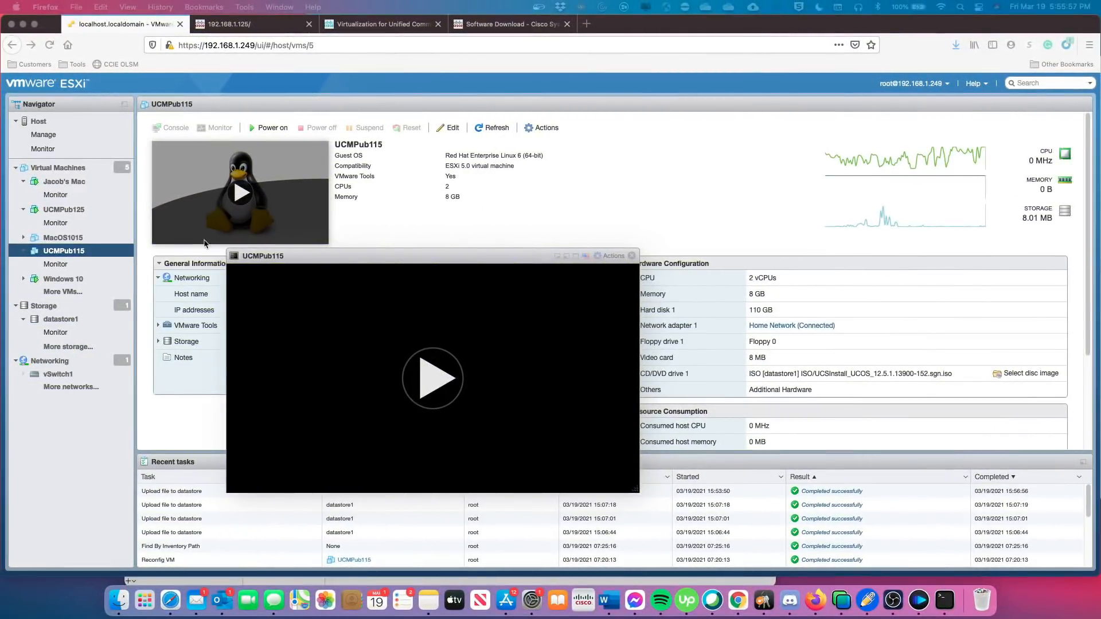
# Upgrade UCMPub115 to ESXi 6.7 U2 virtual machine compatibility and confirm the irreversible change.
pyautogui.rightClick(102, 253)
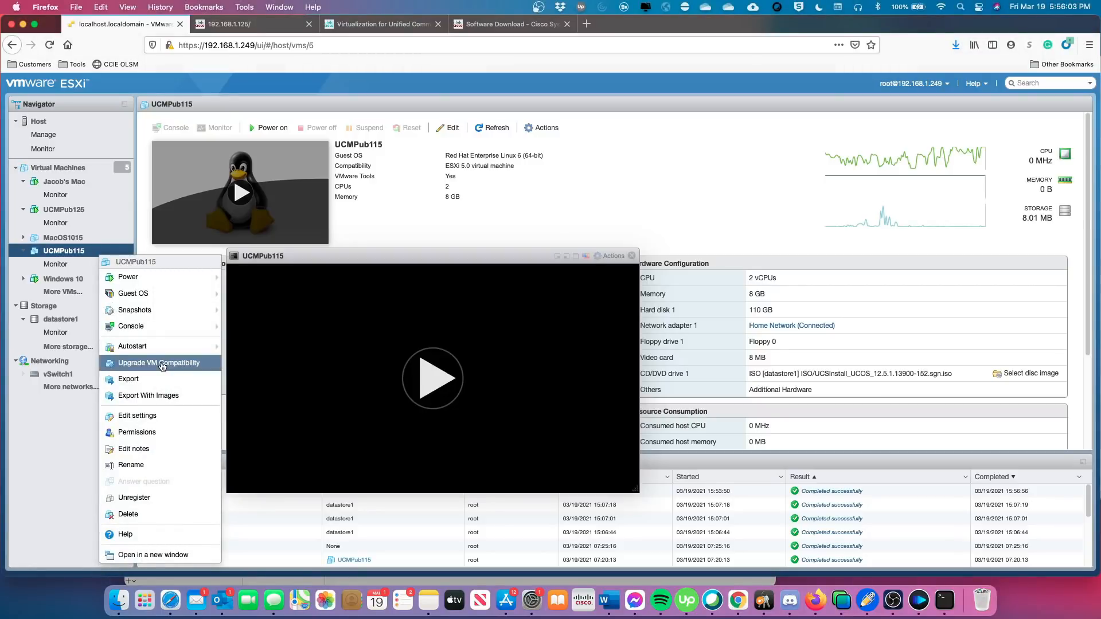
pyautogui.click(163, 366)
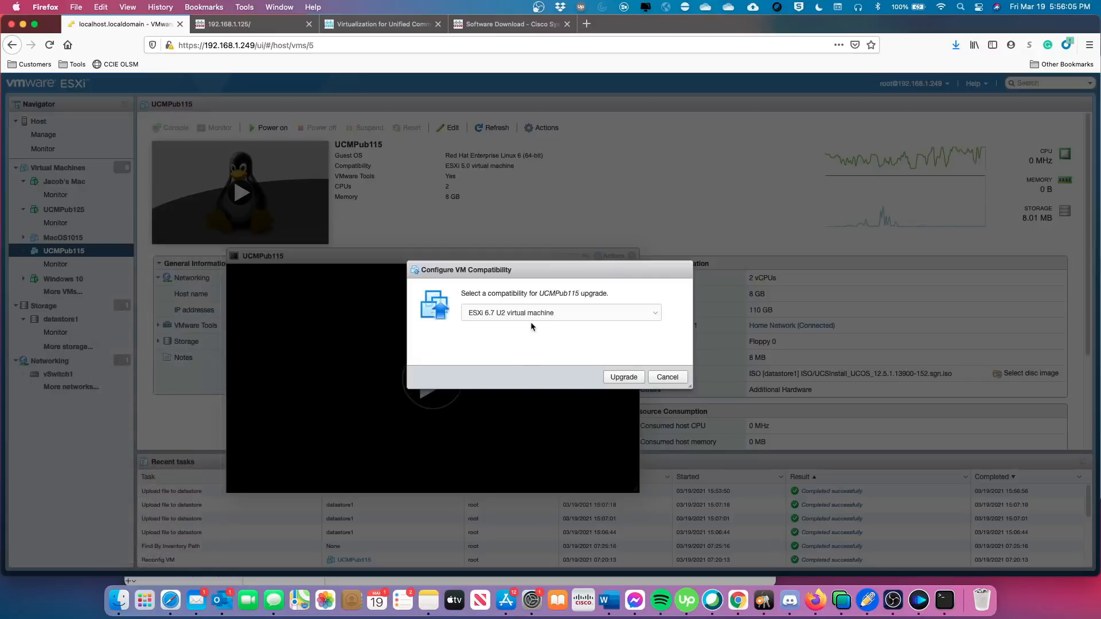
pyautogui.click(655, 317)
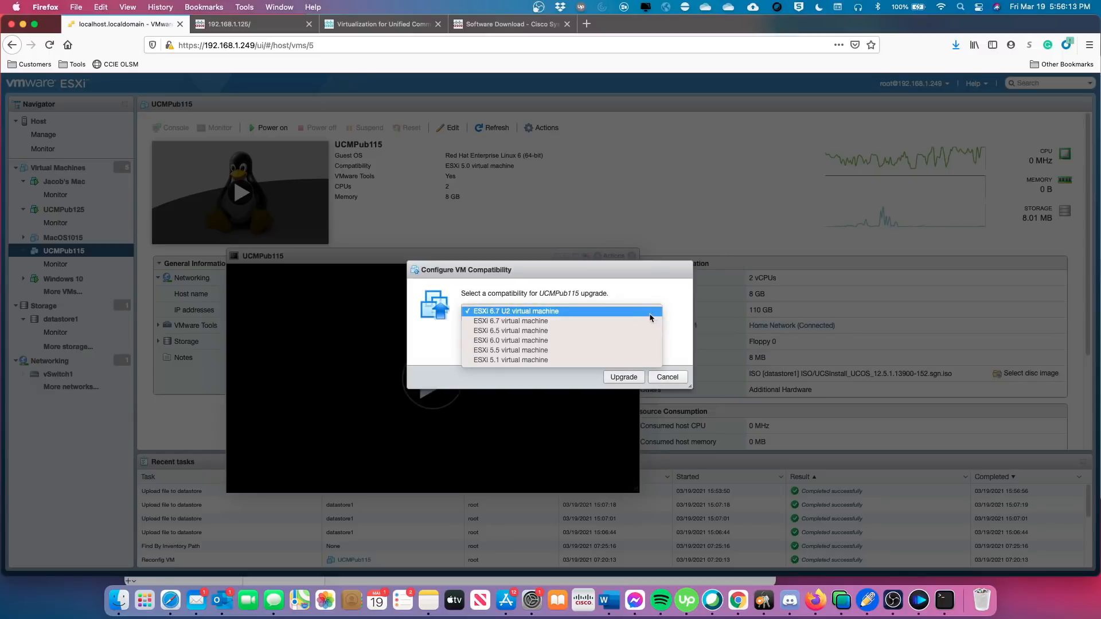
pyautogui.click(678, 327)
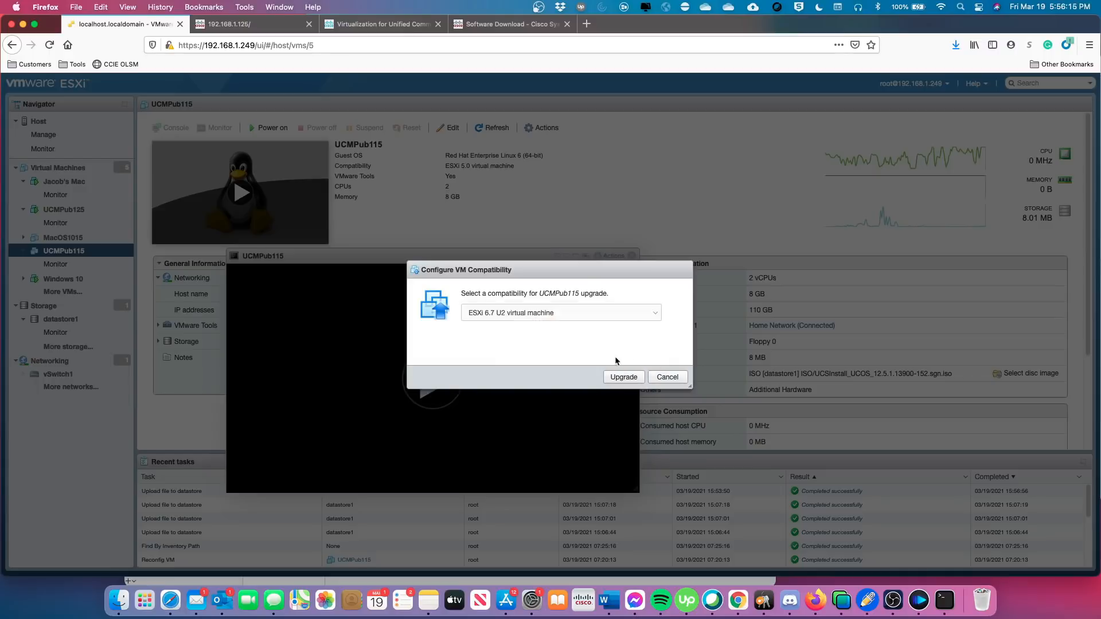
pyautogui.click(617, 379)
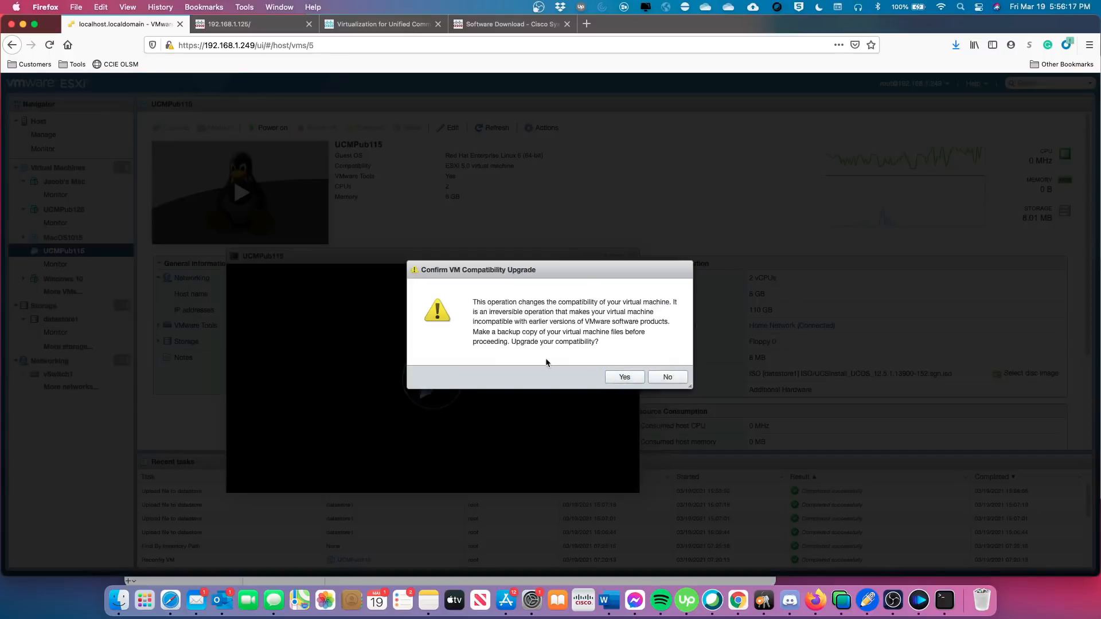
pyautogui.click(625, 379)
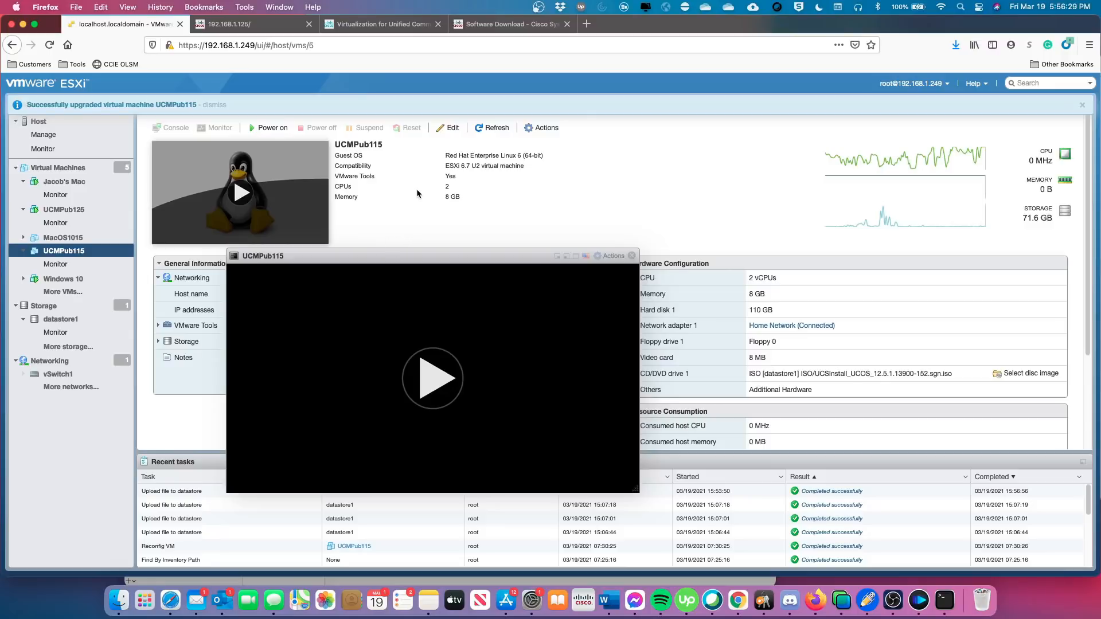
# Save UCMPub115's guest OS version as CentOS 8 (64-bit), then power the VM on.
pyautogui.click(452, 129)
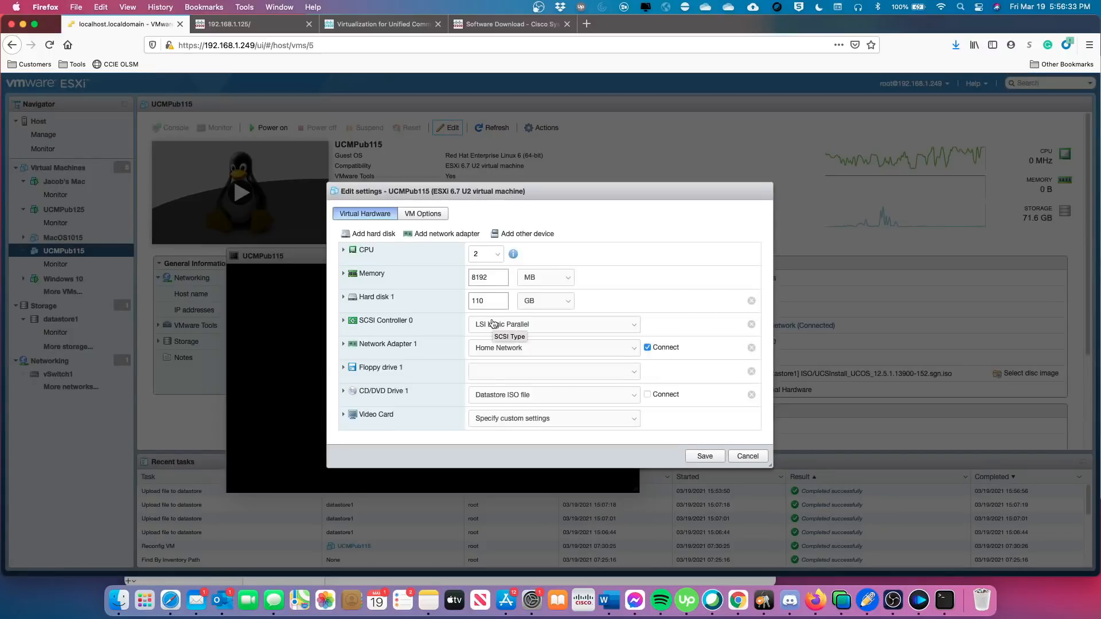
pyautogui.click(424, 214)
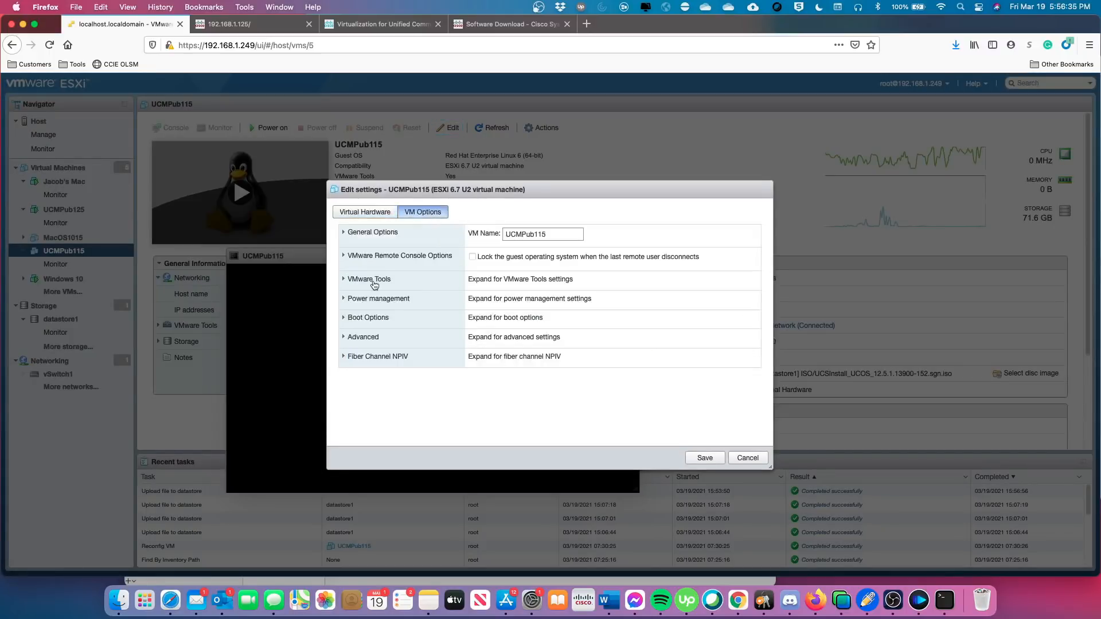
pyautogui.click(344, 234)
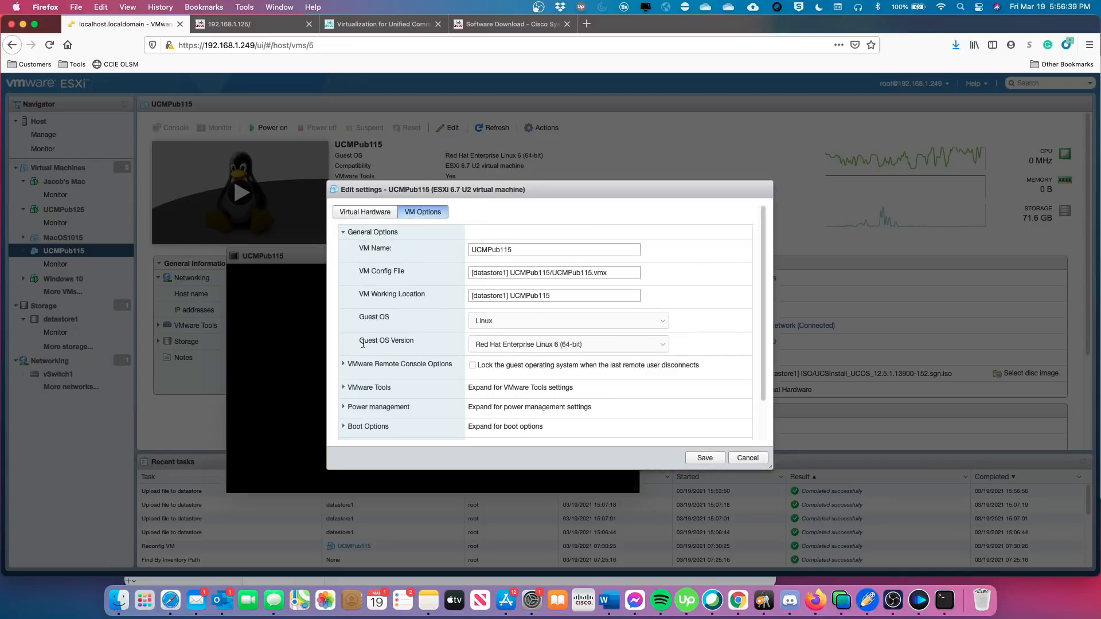
pyautogui.click(664, 346)
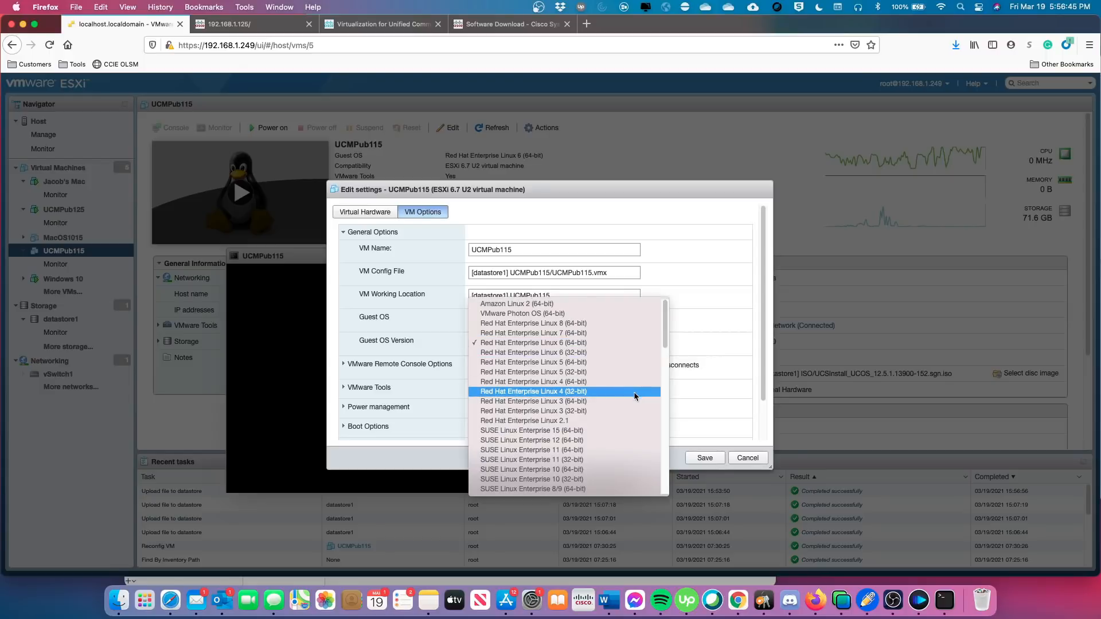
pyautogui.scroll(-3, 634, 395)
pyautogui.scroll(-1, 635, 396)
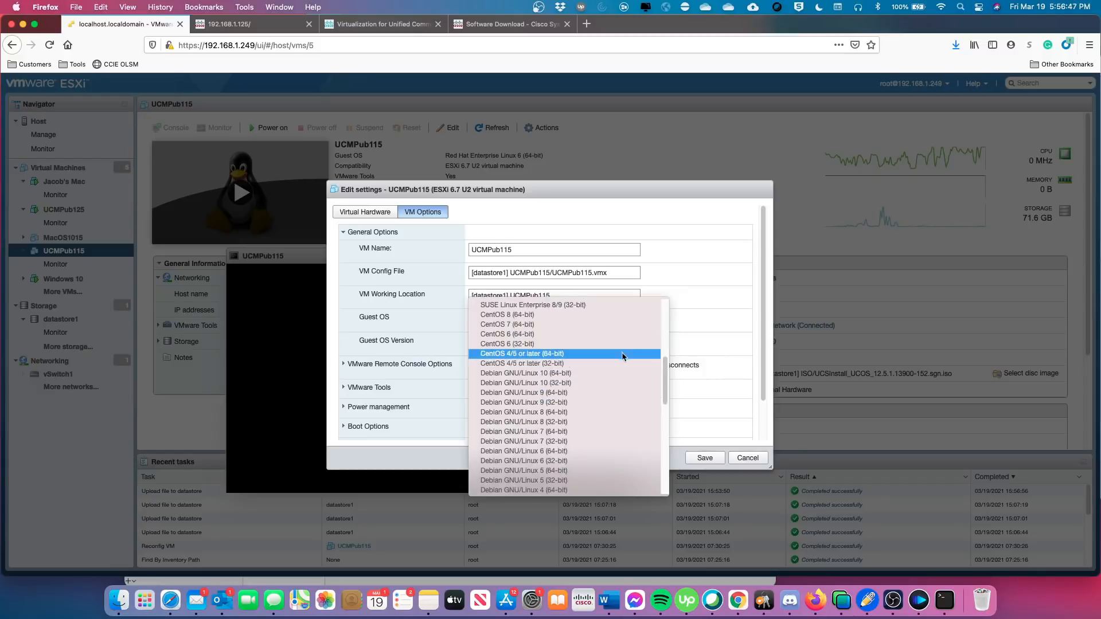
pyautogui.scroll(2, 621, 349)
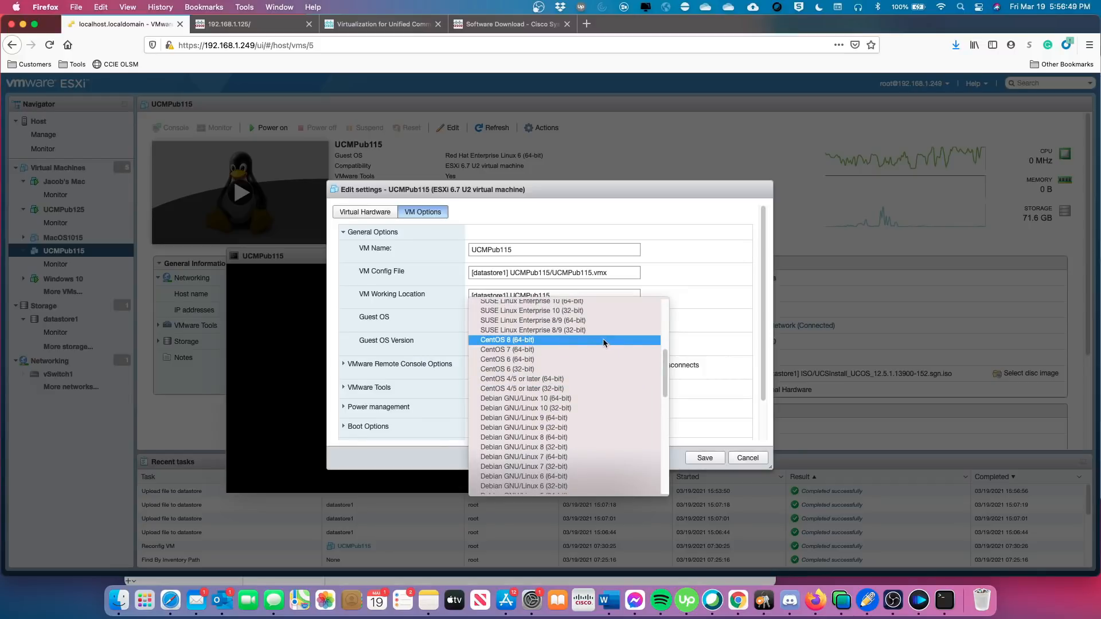
pyautogui.click(603, 343)
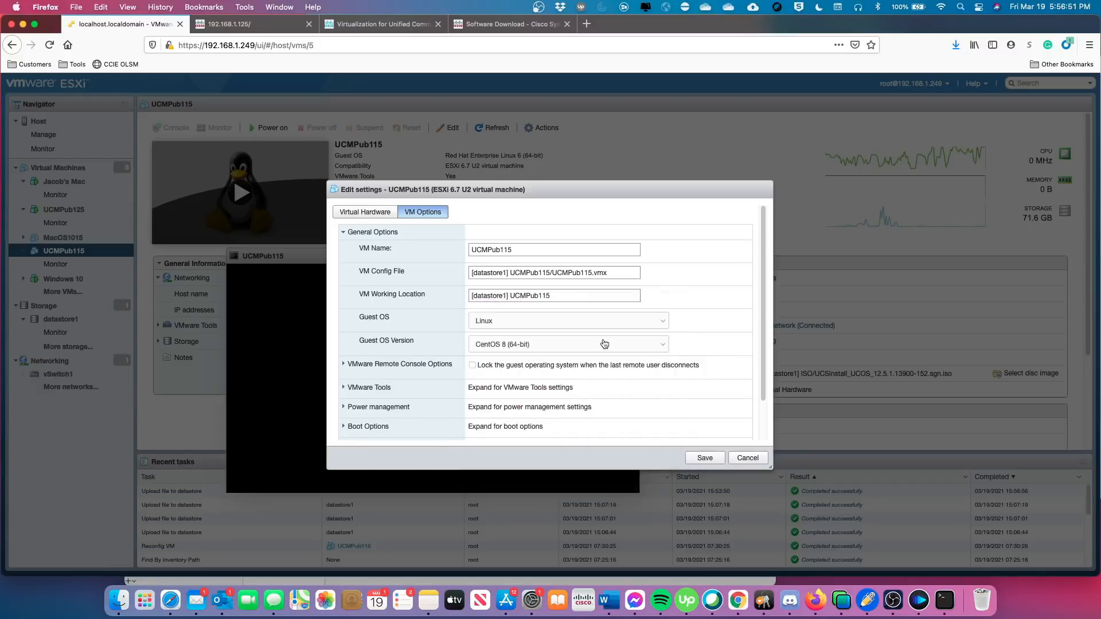
pyautogui.click(704, 458)
pyautogui.click(440, 378)
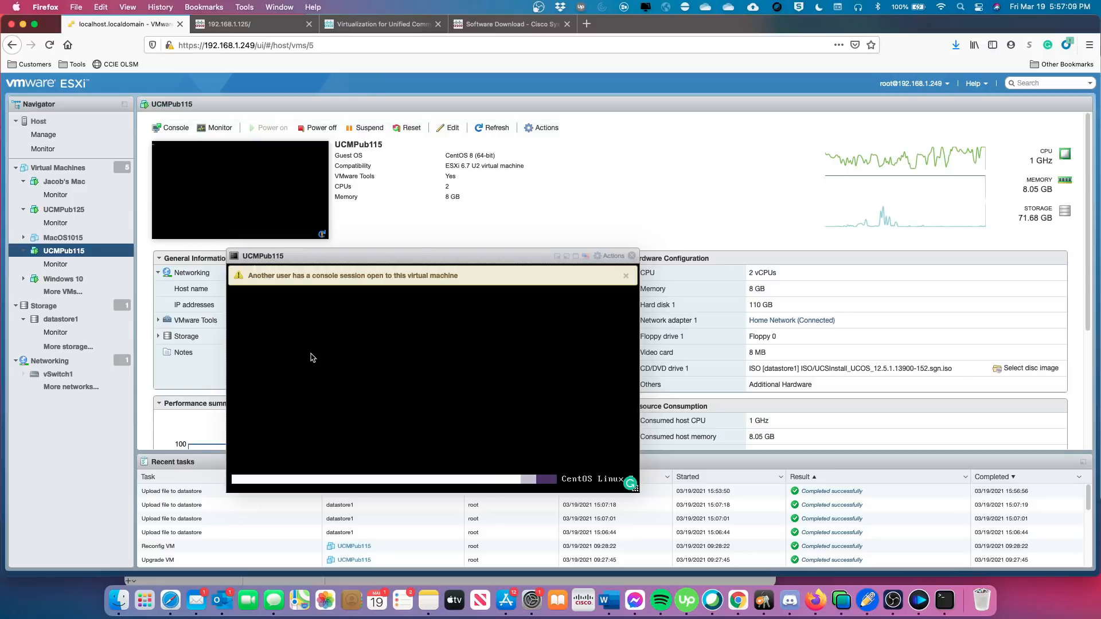
# Dismiss the 'Another user has a console session open' warning while UCMPub115 boots.
pyautogui.click(626, 276)
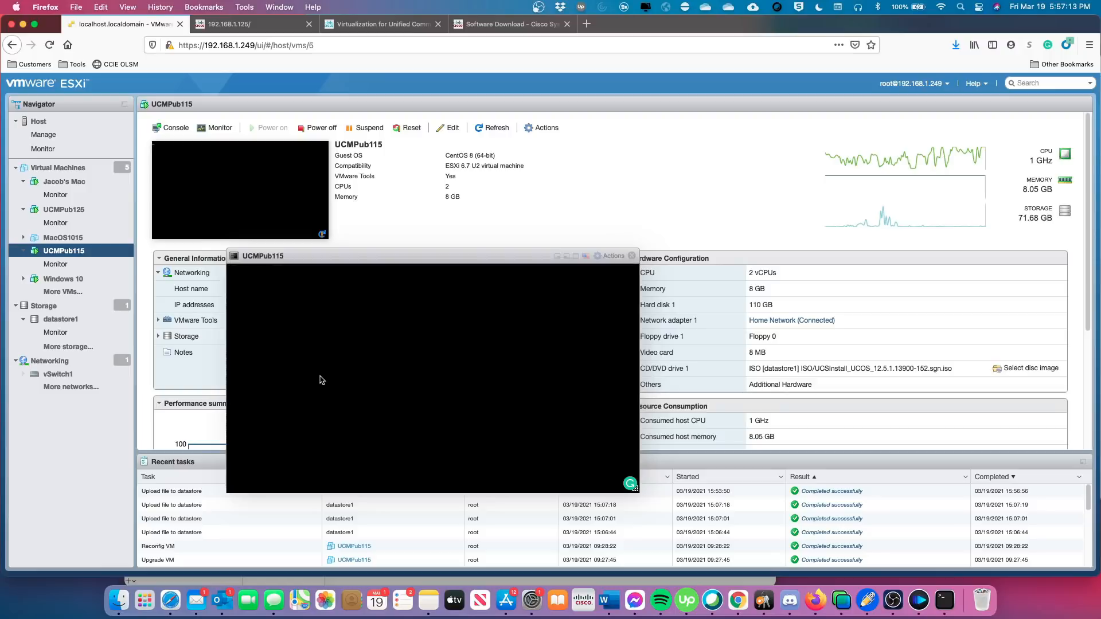
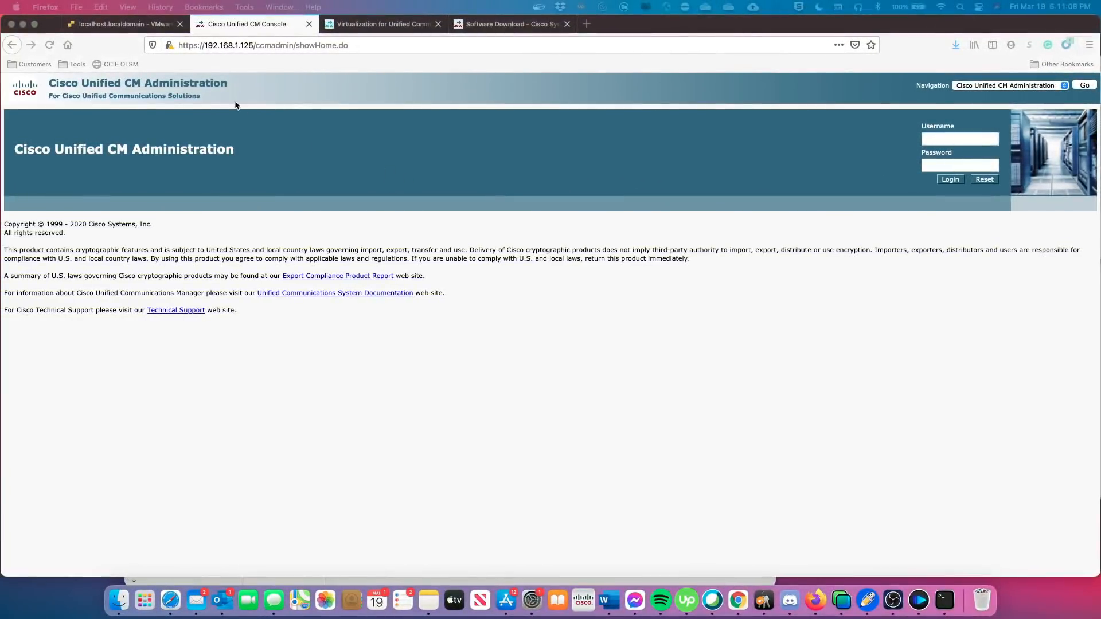
# Log in to Cisco Unified CM Administration as admin and decline Firefox's offer to save the login.
pyautogui.click(939, 138)
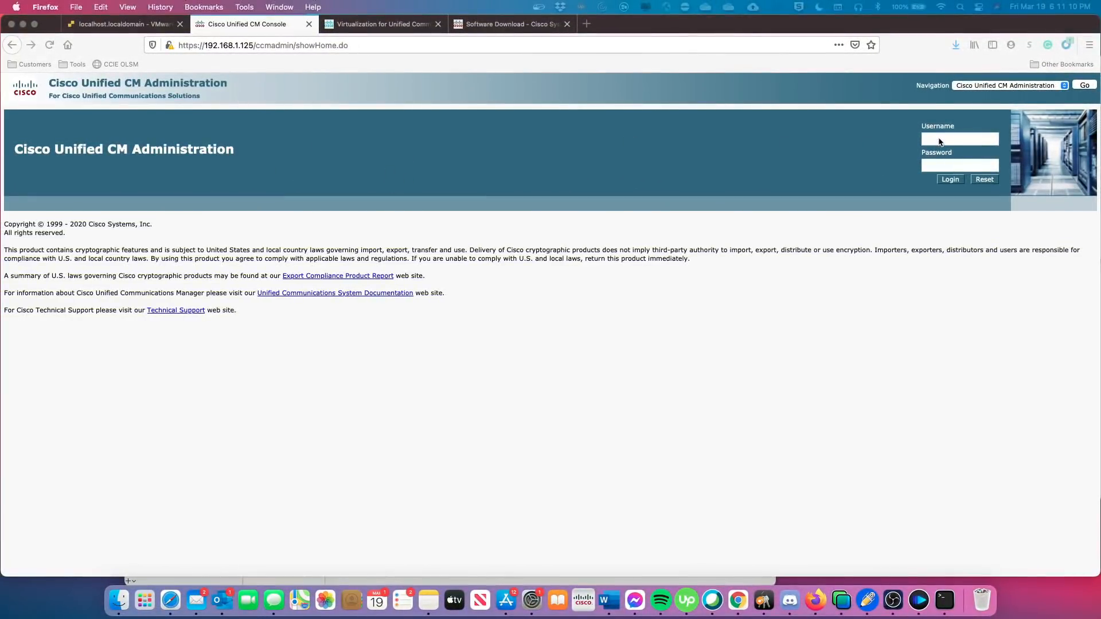
pyautogui.write('admin')
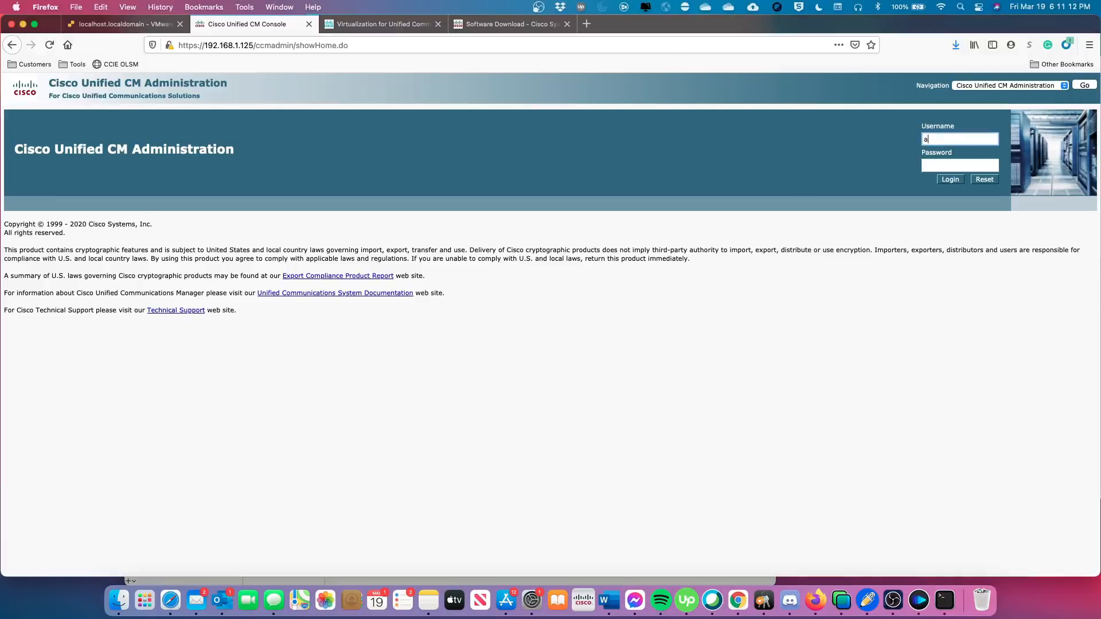
pyautogui.press('Tab')
pyautogui.write('********')
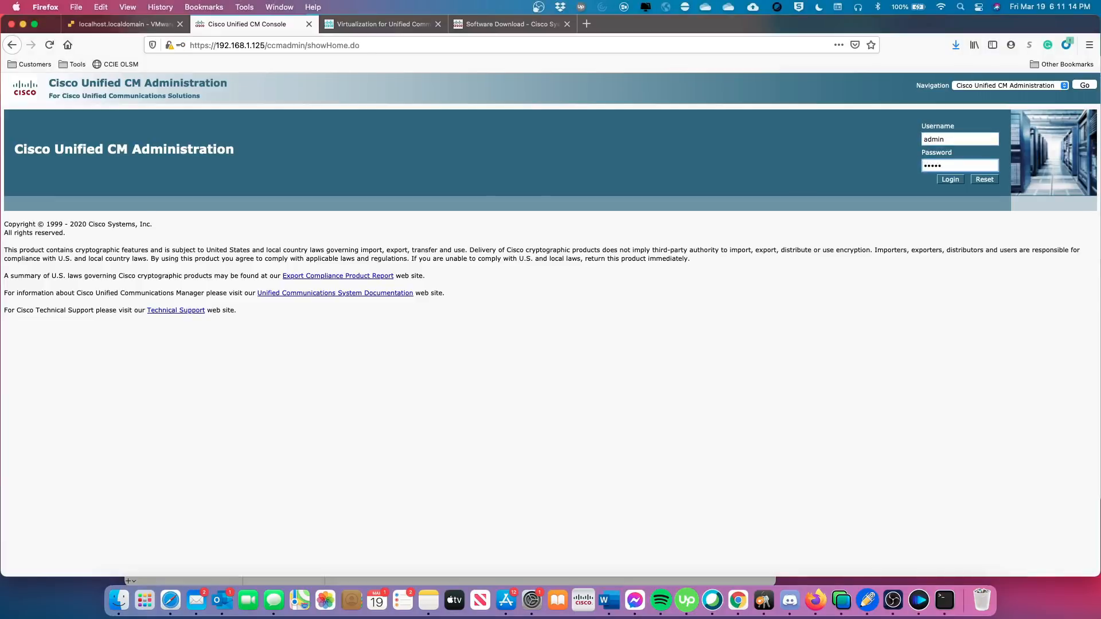
pyautogui.press('Return')
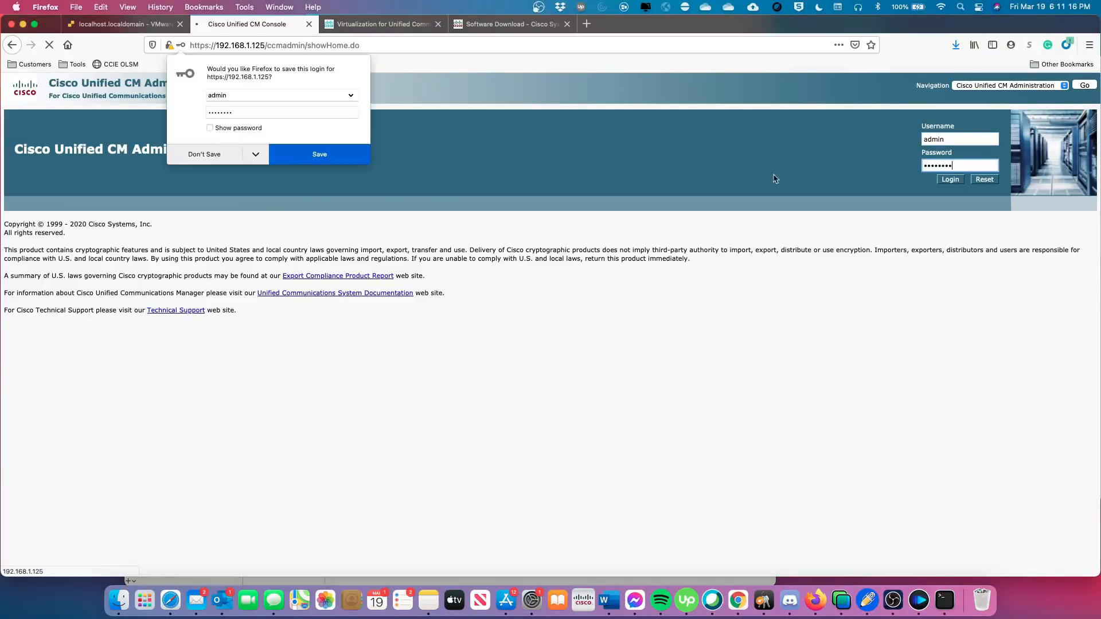
pyautogui.click(204, 154)
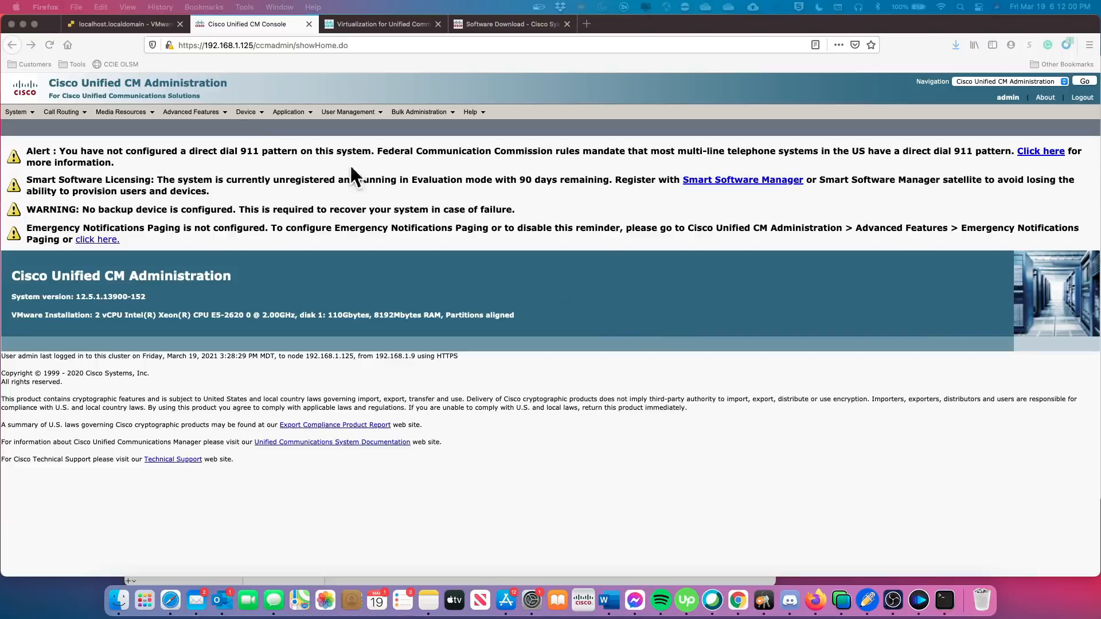
# Close the UCMPub115 console, confirm VMware Tools is compliant, and note the post-upgrade check COP line.
pyautogui.click(105, 26)
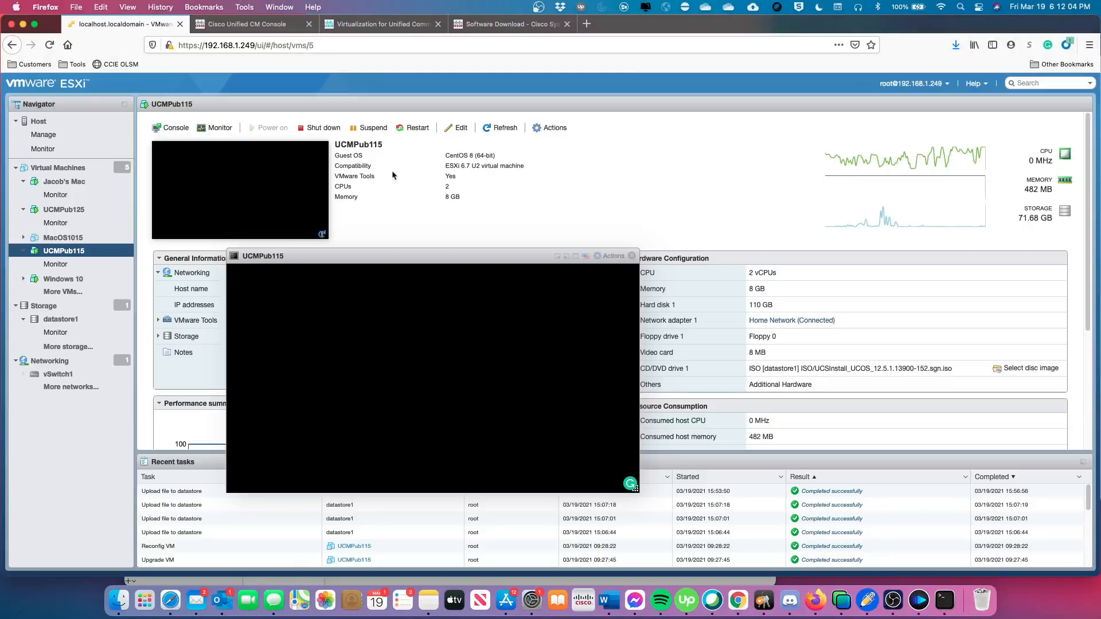
pyautogui.click(631, 256)
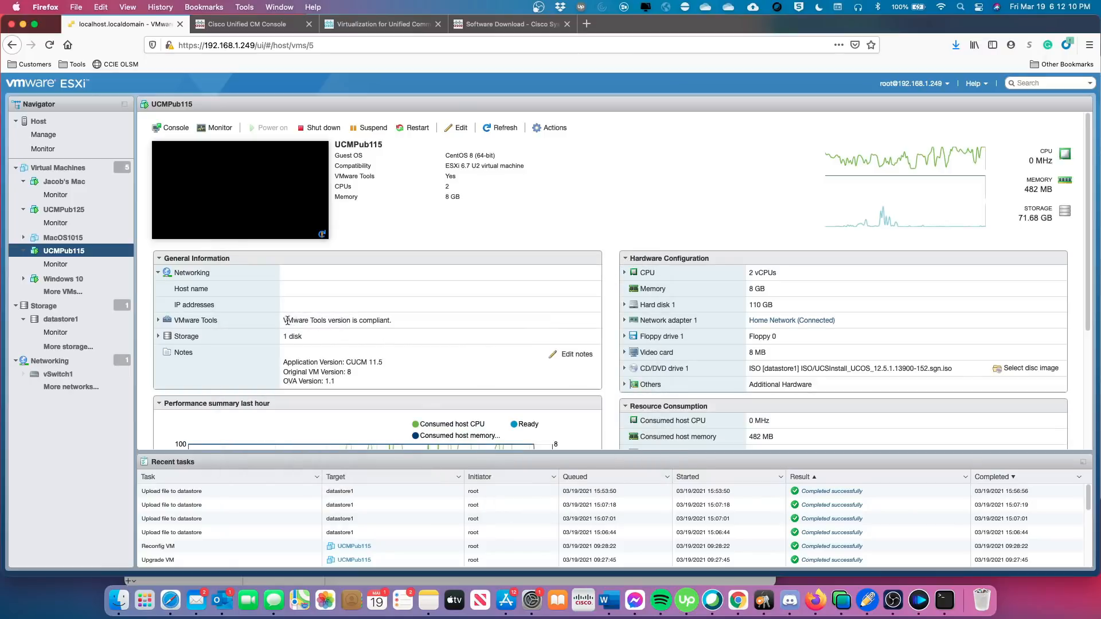
pyautogui.moveTo(288, 321); pyautogui.dragTo(393, 319)
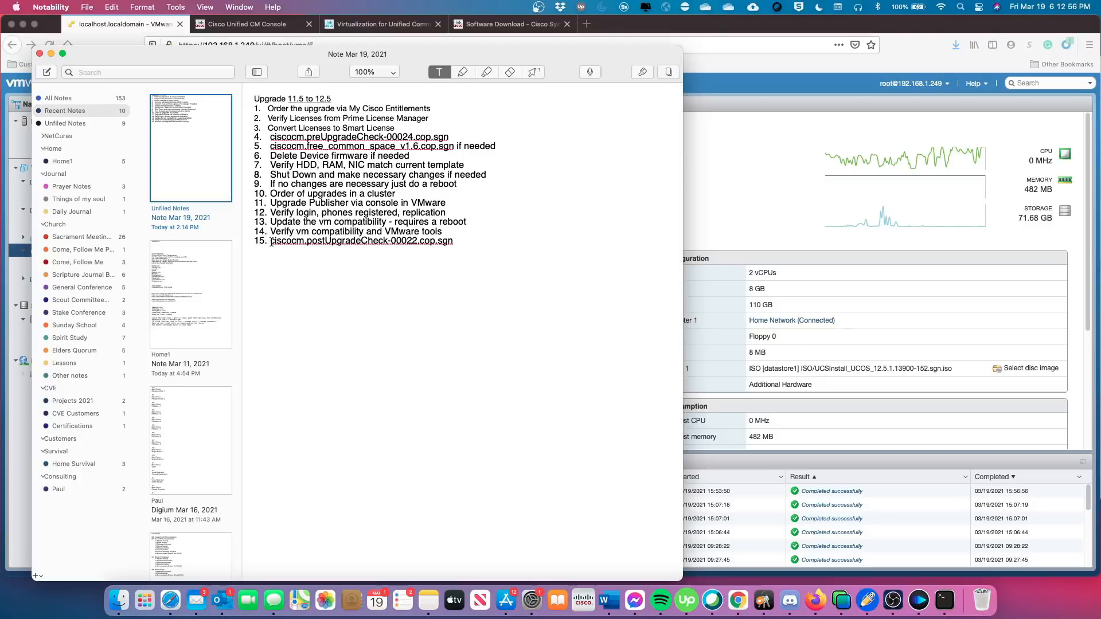
pyautogui.moveTo(268, 242); pyautogui.dragTo(469, 253)
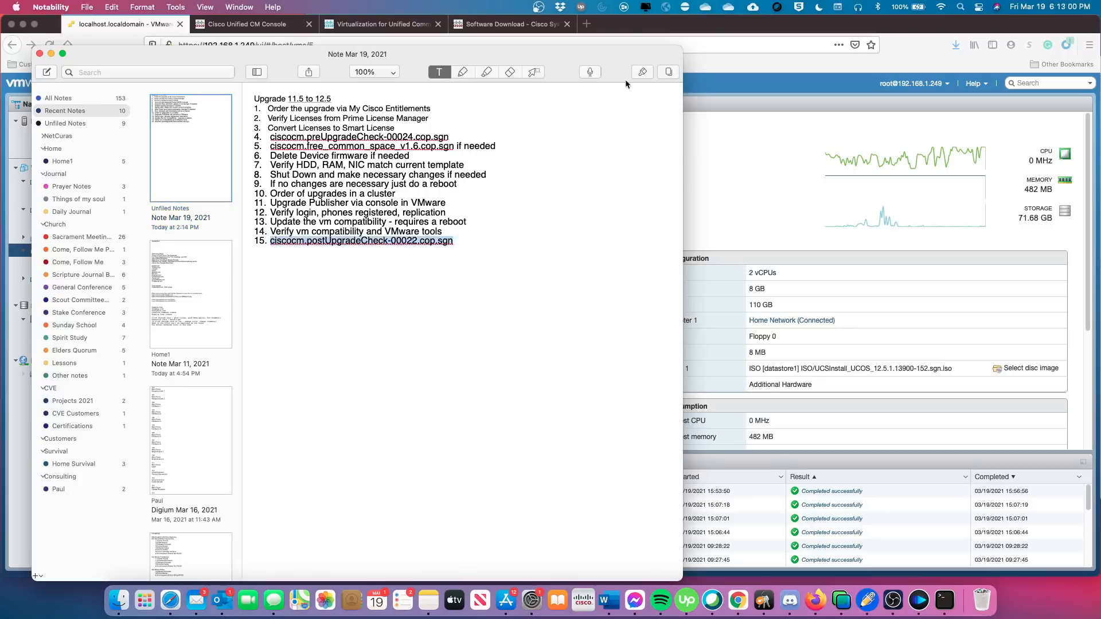
pyautogui.click(622, 26)
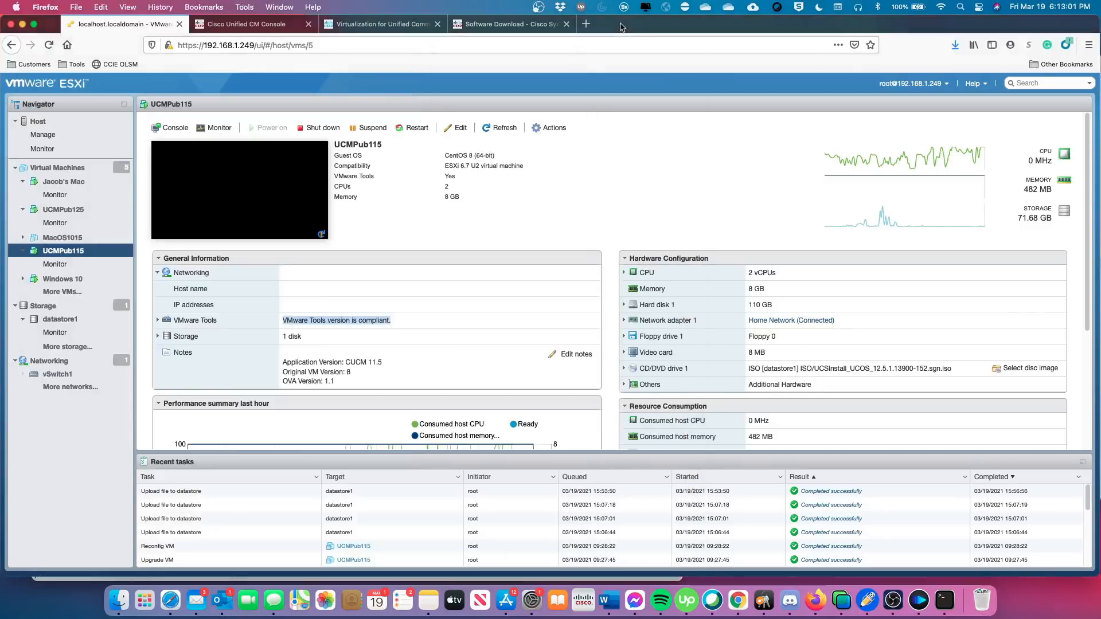
# Open System > Licensing > License Management to check the Unregistered status, then go to the download page.
pyautogui.click(247, 24)
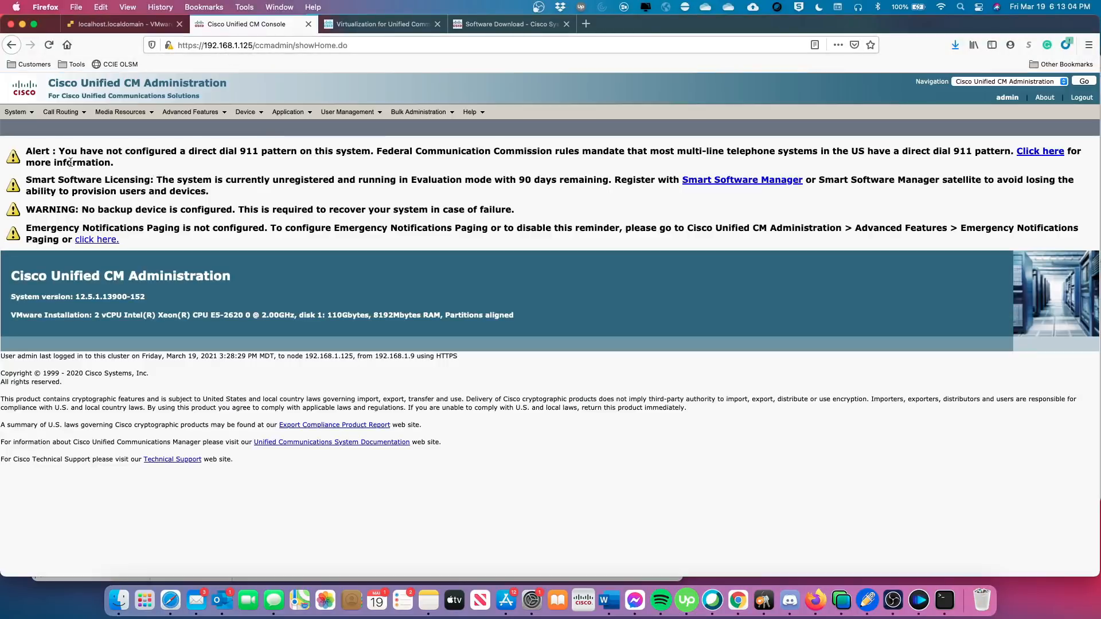
pyautogui.moveTo(30, 116)
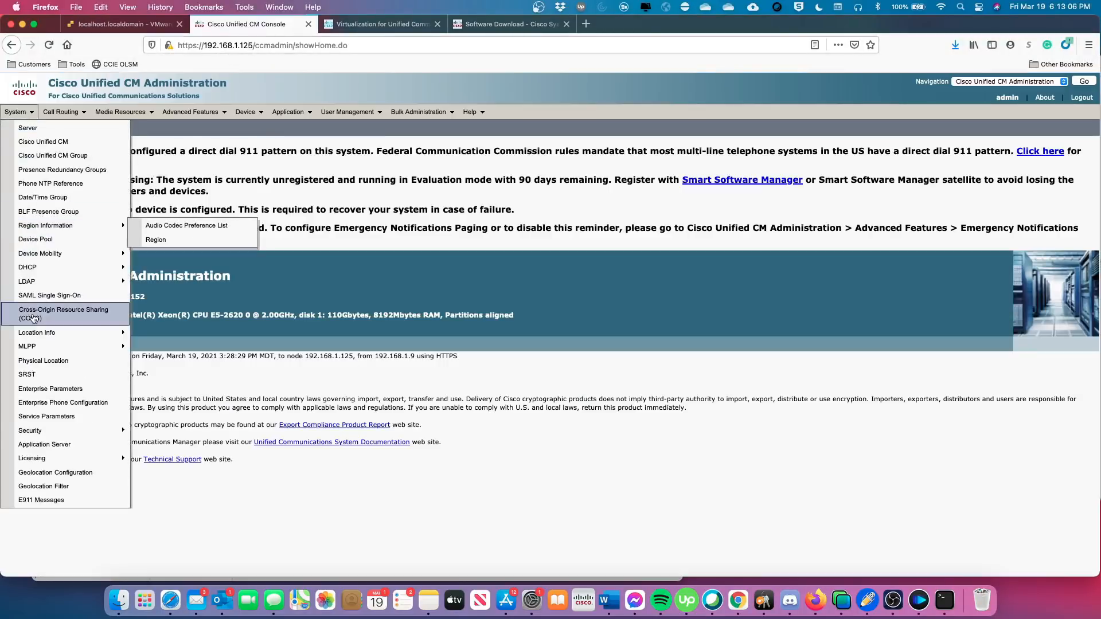
pyautogui.moveTo(43, 457)
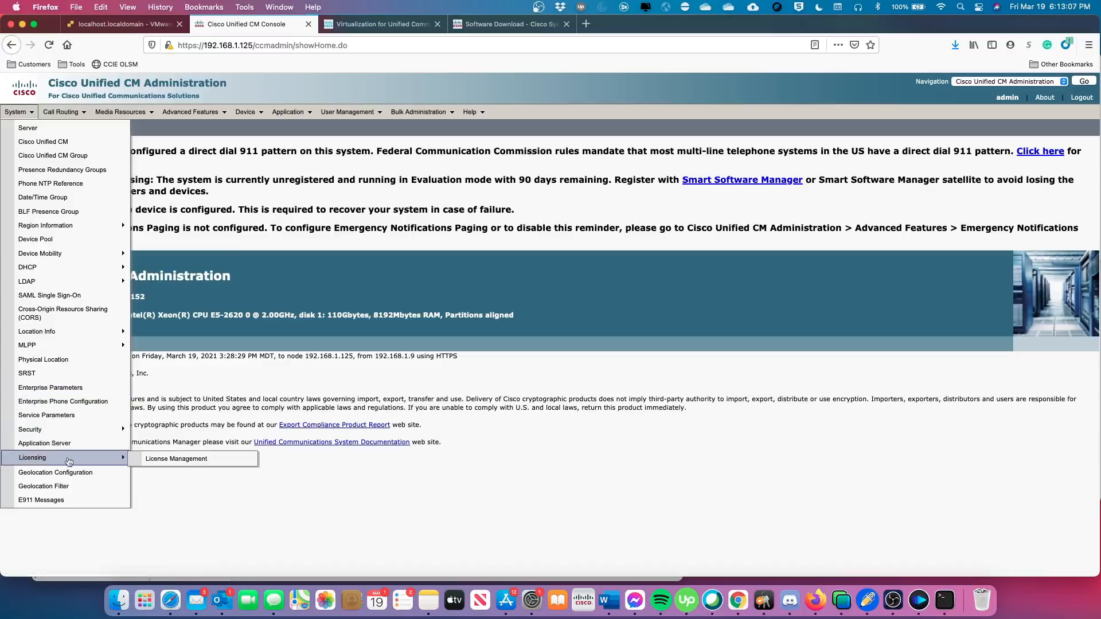
pyautogui.click(174, 462)
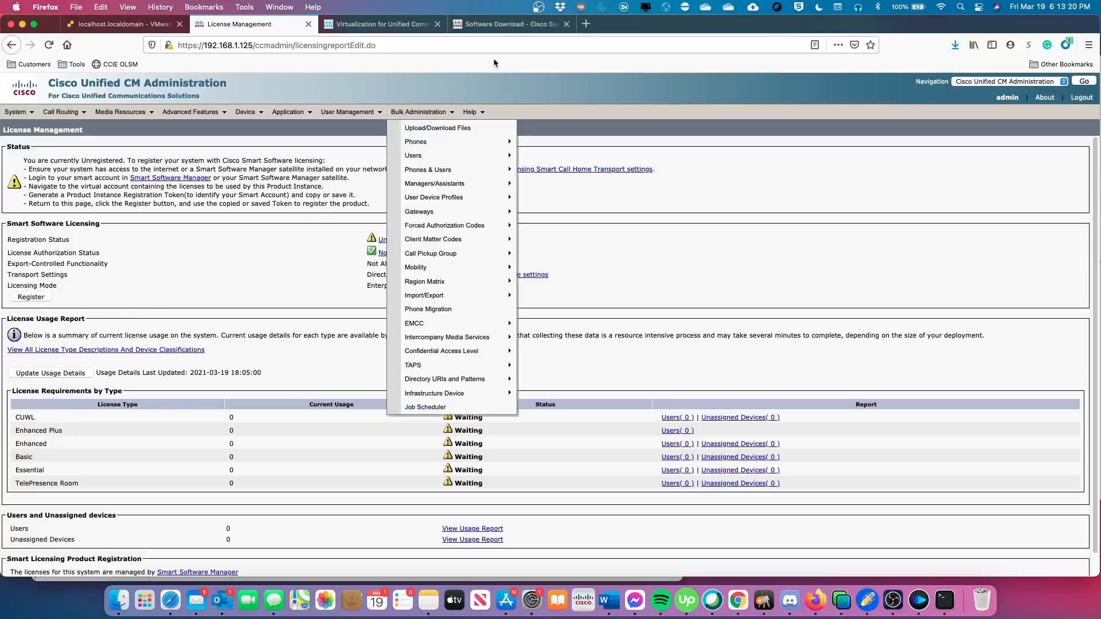
pyautogui.click(504, 24)
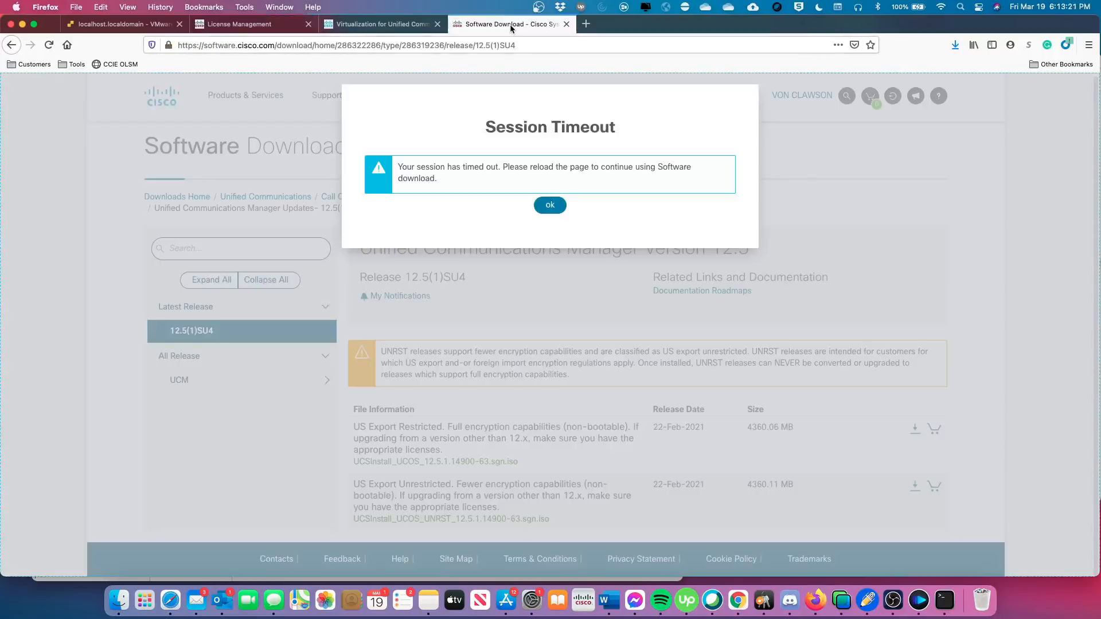
# Dismiss the session timeout and open the Smart Software Licensing inventory on Cisco Software Central.
pyautogui.click(548, 206)
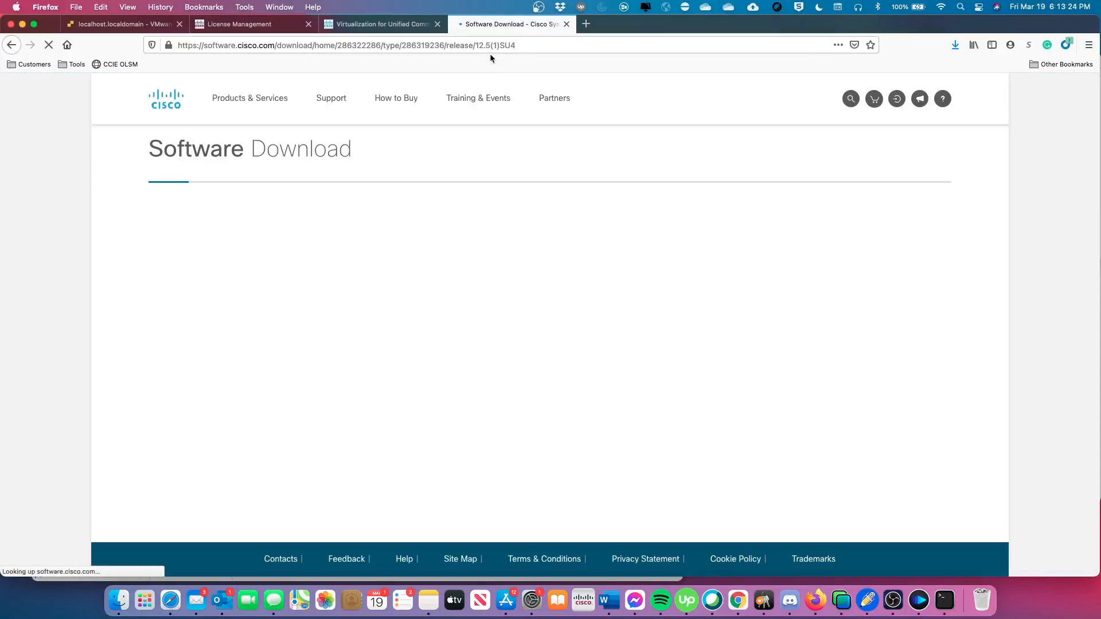
pyautogui.click(488, 44)
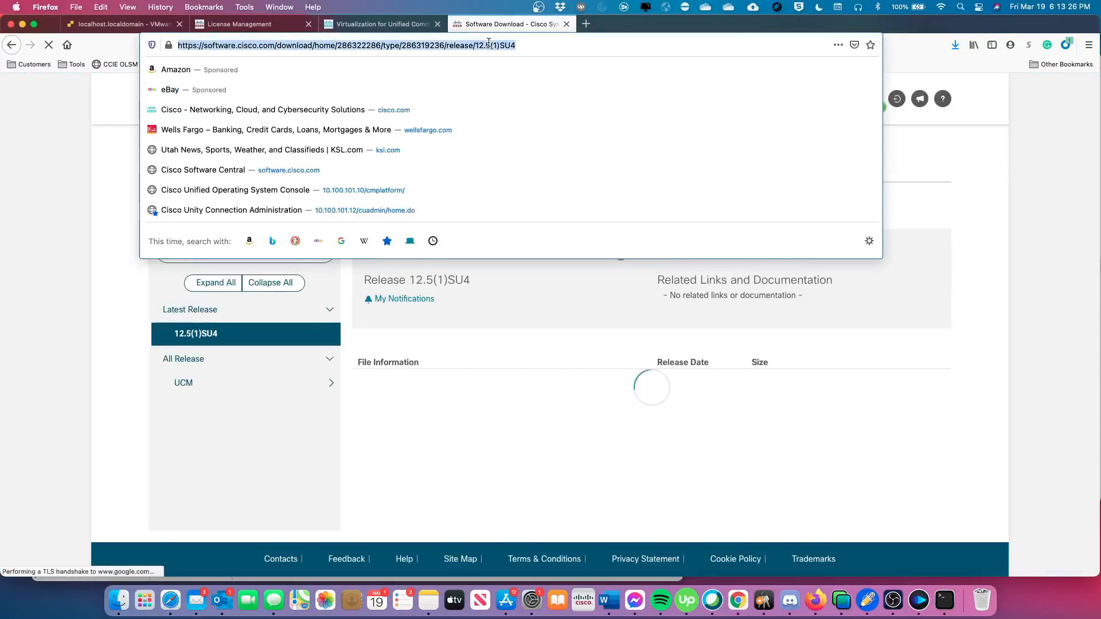
pyautogui.write('software.cisco.com/')
pyautogui.press('Return')
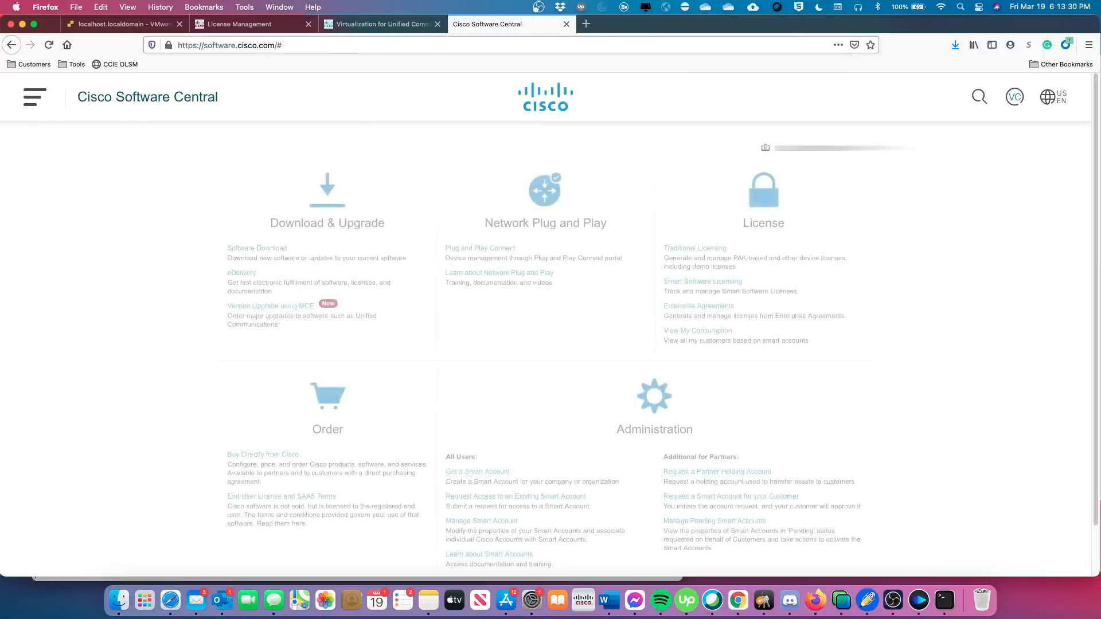
pyautogui.click(666, 284)
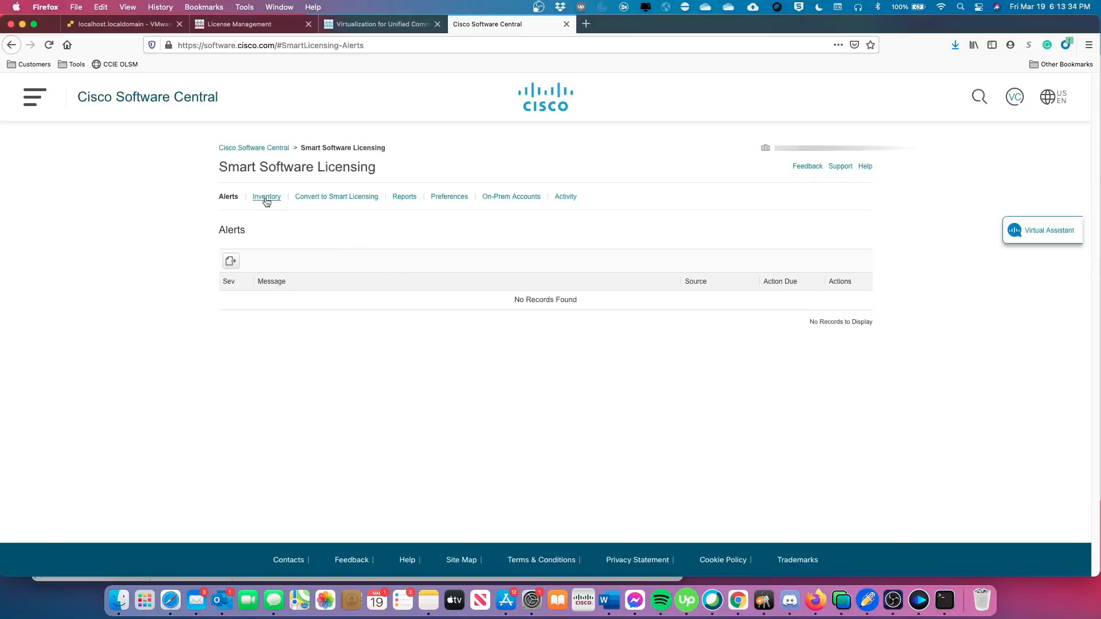
pyautogui.click(266, 198)
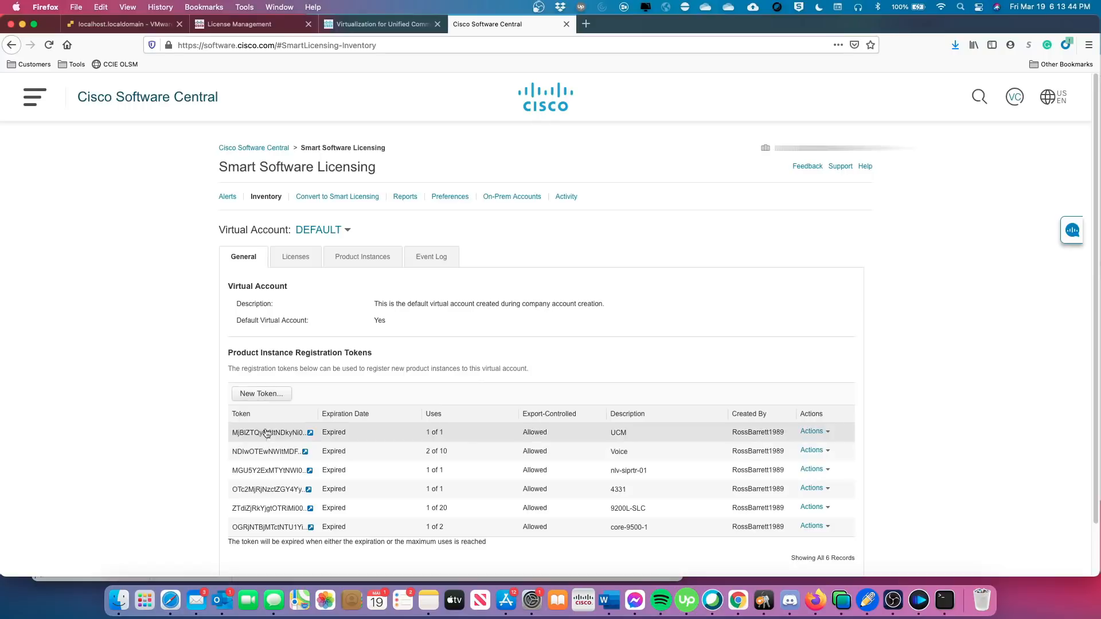
# Start a new registration token, cancel it, and return to License Management.
pyautogui.click(262, 394)
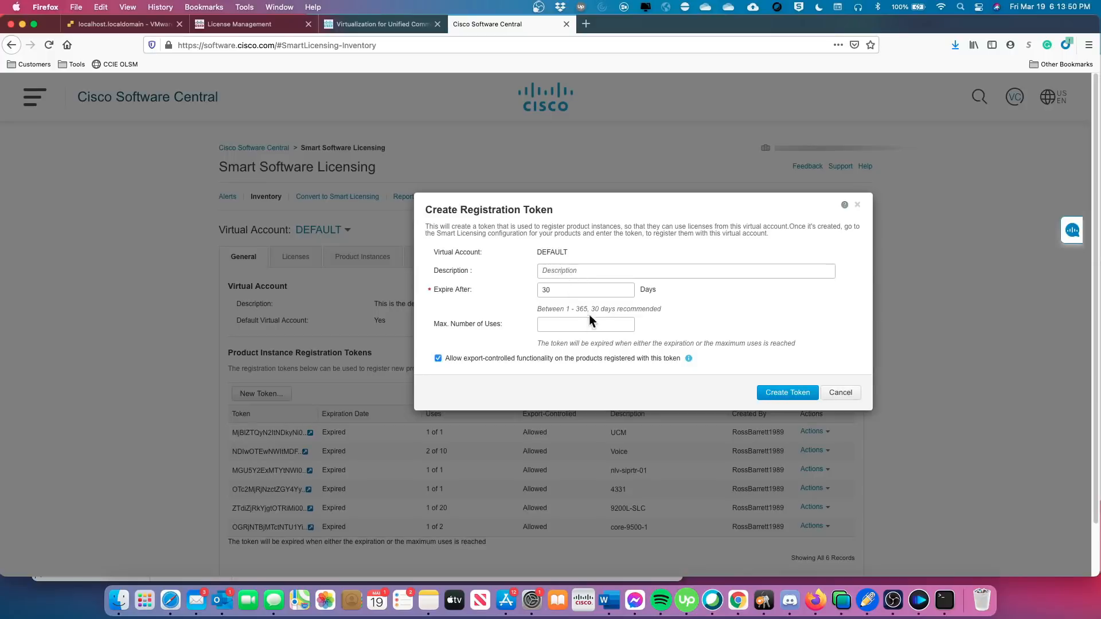
pyautogui.click(842, 395)
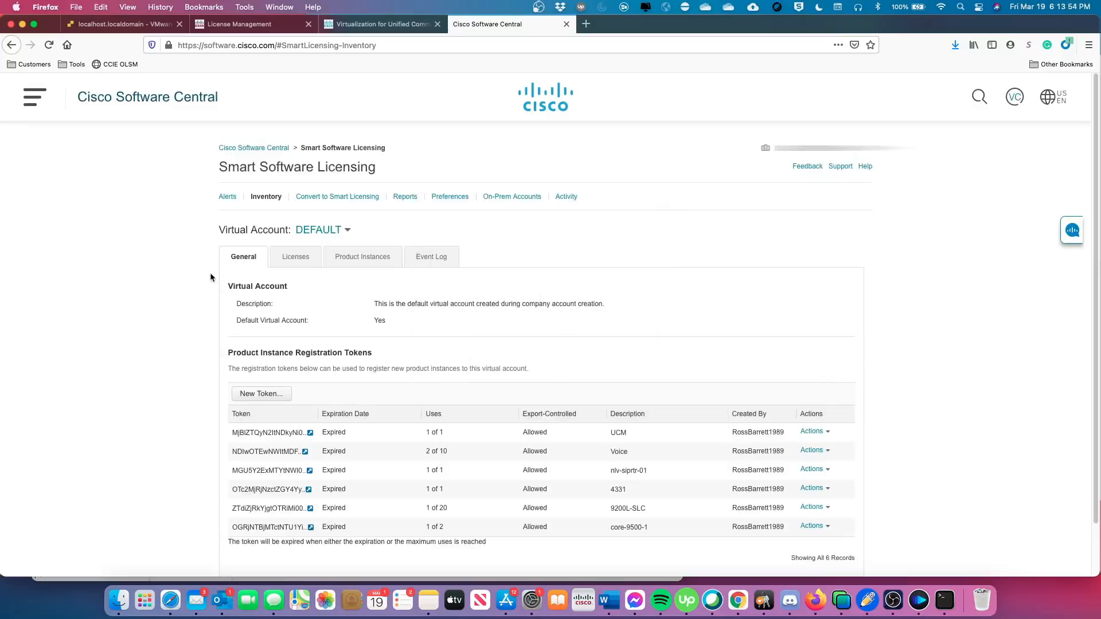
pyautogui.click(248, 23)
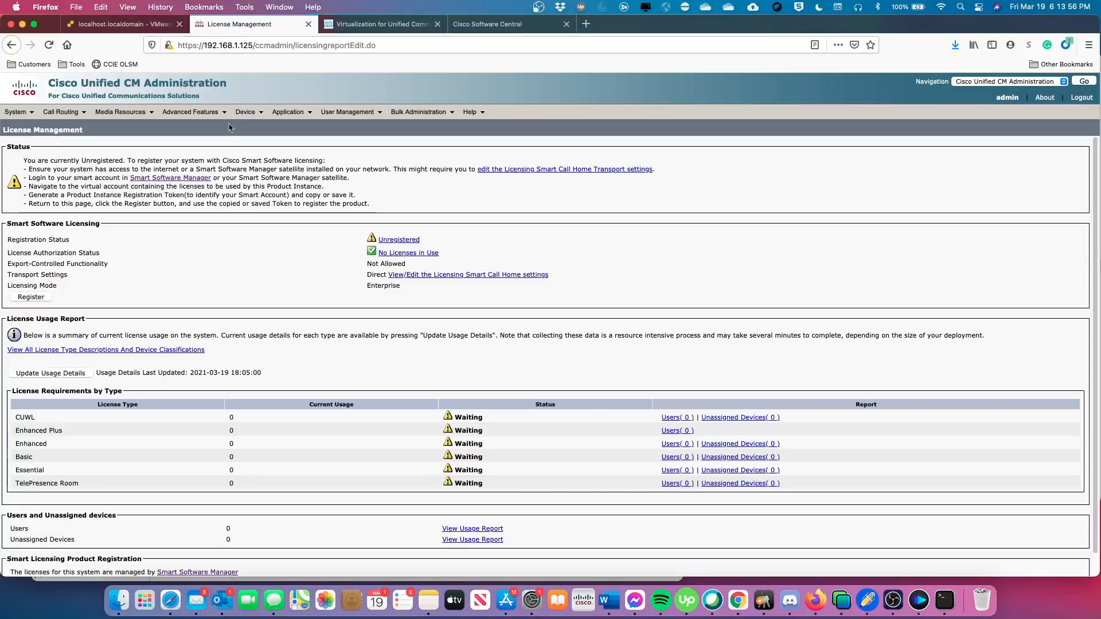
# Close the Register window without registering and navigate to Cisco Unified OS Administration.
pyautogui.click(31, 297)
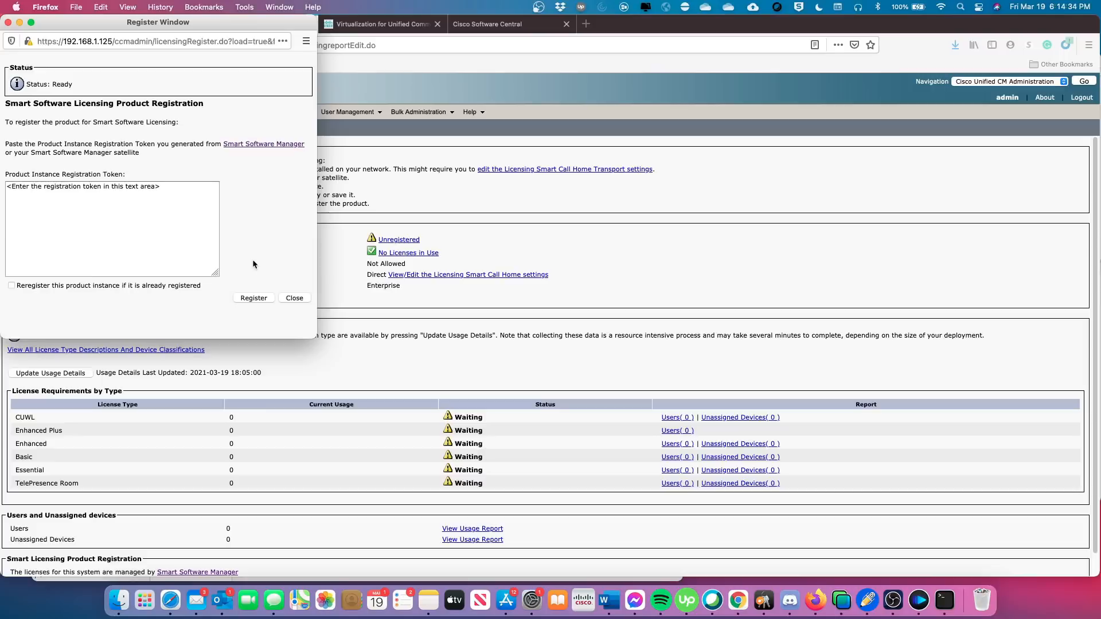
pyautogui.click(295, 298)
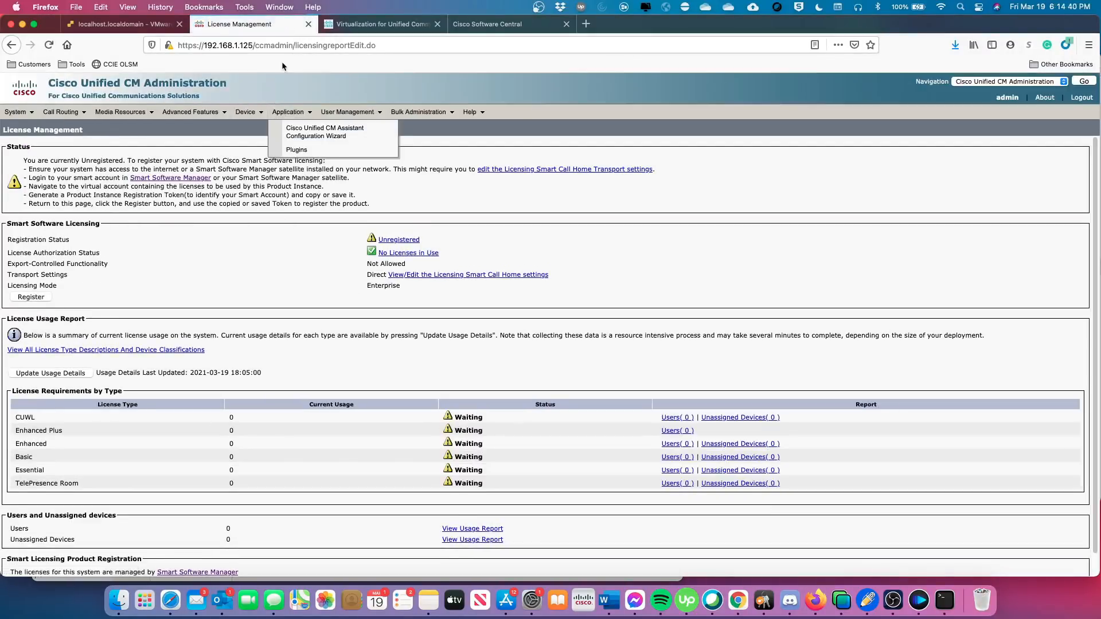
pyautogui.click(1031, 82)
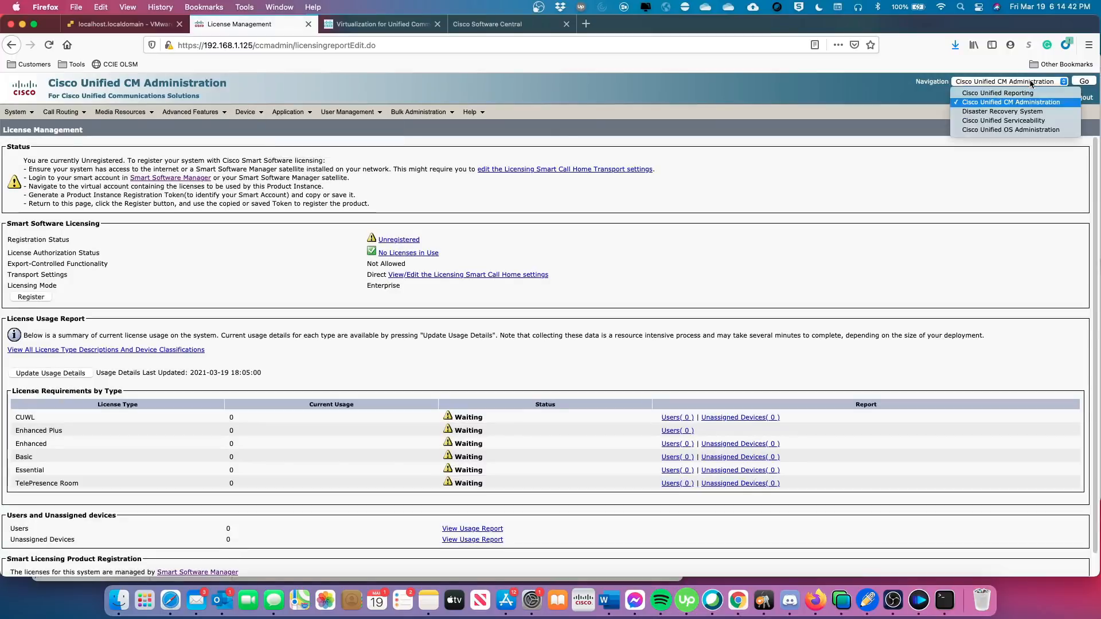
pyautogui.click(1010, 129)
pyautogui.click(1086, 82)
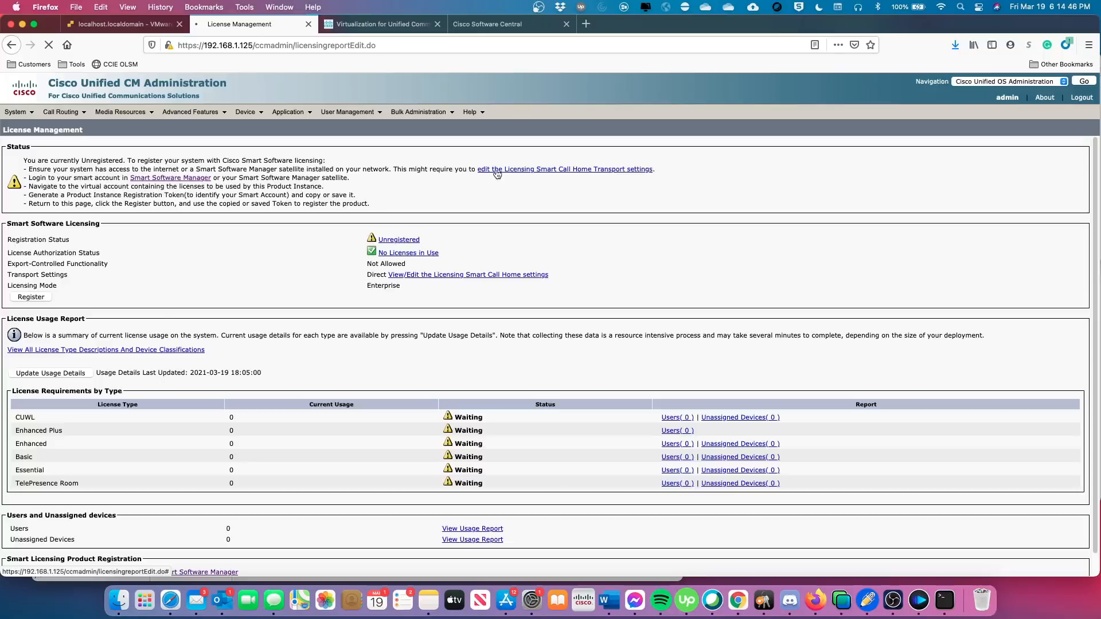
# Sign in to Cisco Unified OS Administration as admin and decline saving the login.
pyautogui.write('admin')
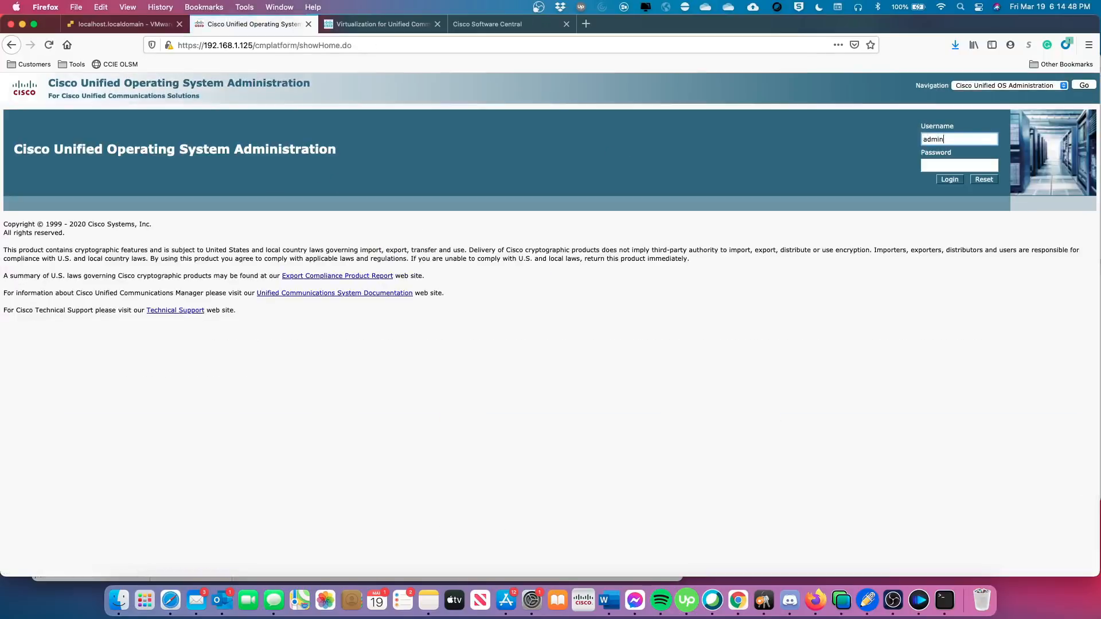
pyautogui.press('Tab')
pyautogui.write('********')
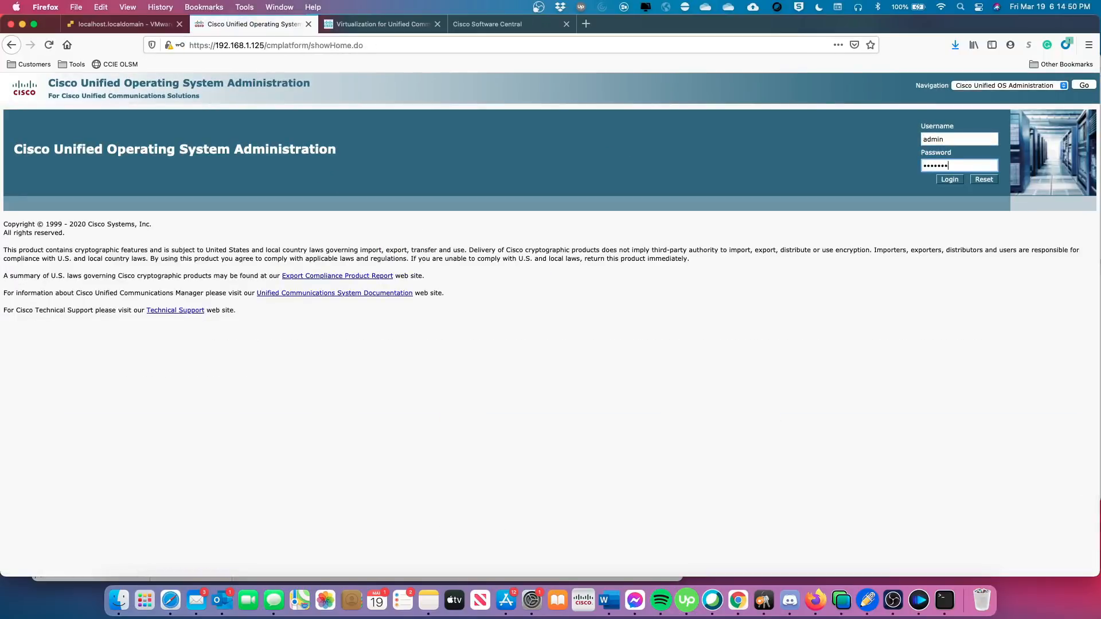
pyautogui.press('Return')
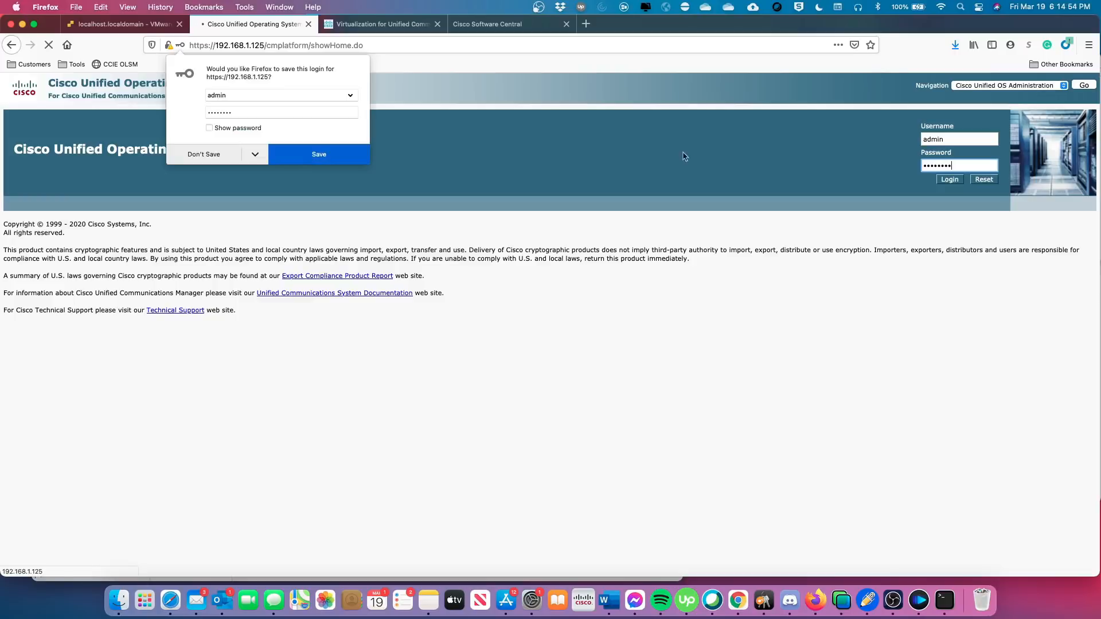
pyautogui.click(186, 155)
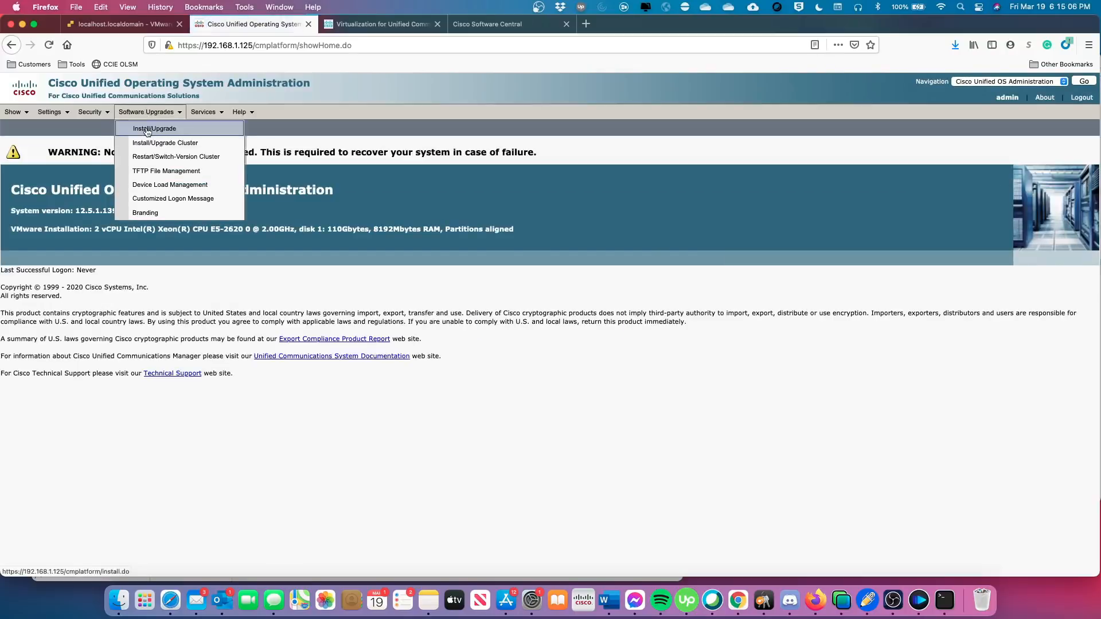
# Open Software Upgrades > Install/Upgrade and set the source to Remote Filesystem.
pyautogui.click(154, 128)
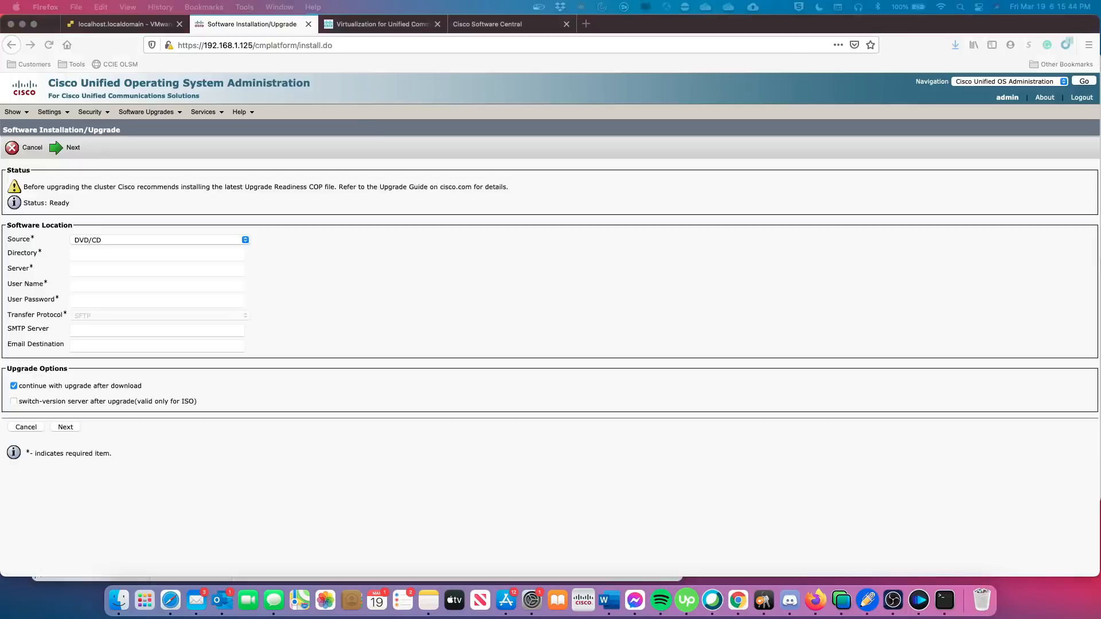
pyautogui.click(141, 240)
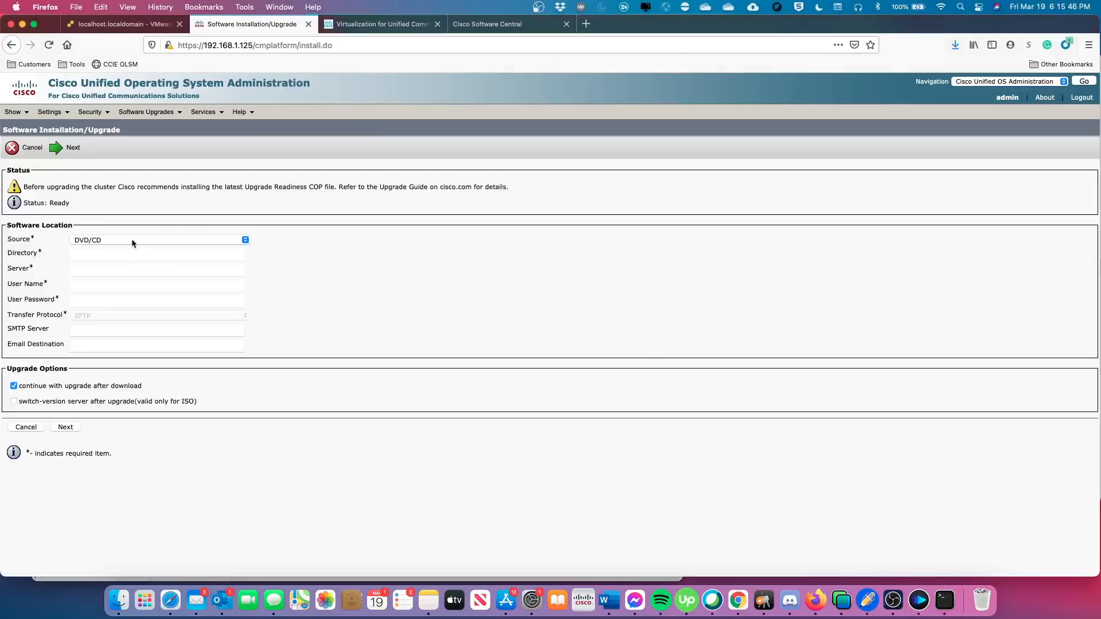
pyautogui.click(128, 242)
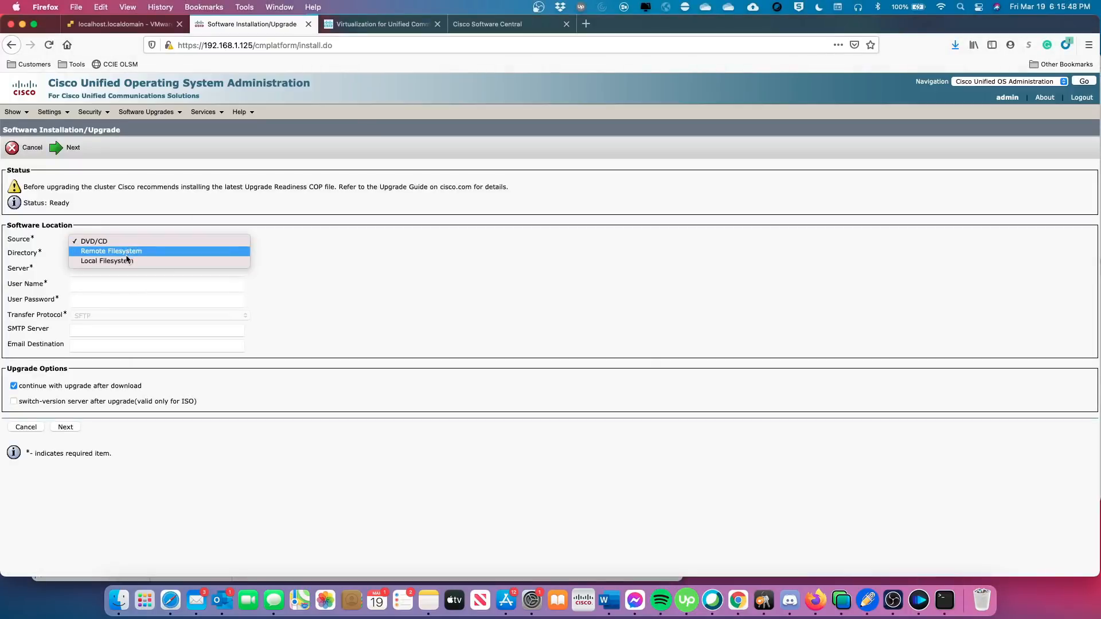
pyautogui.click(126, 252)
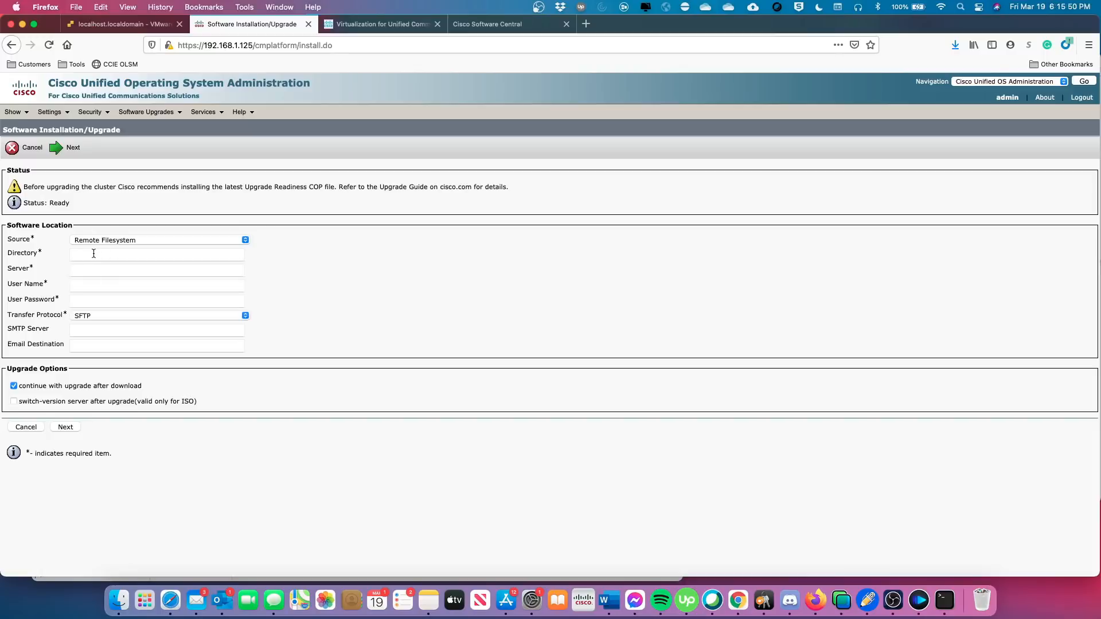
# Enter directory /vmfs/volumes/datastore1/ISO, server 192.168.1.249, user root and password over SFTP, then continue.
pyautogui.click(82, 253)
pyautogui.write('/')
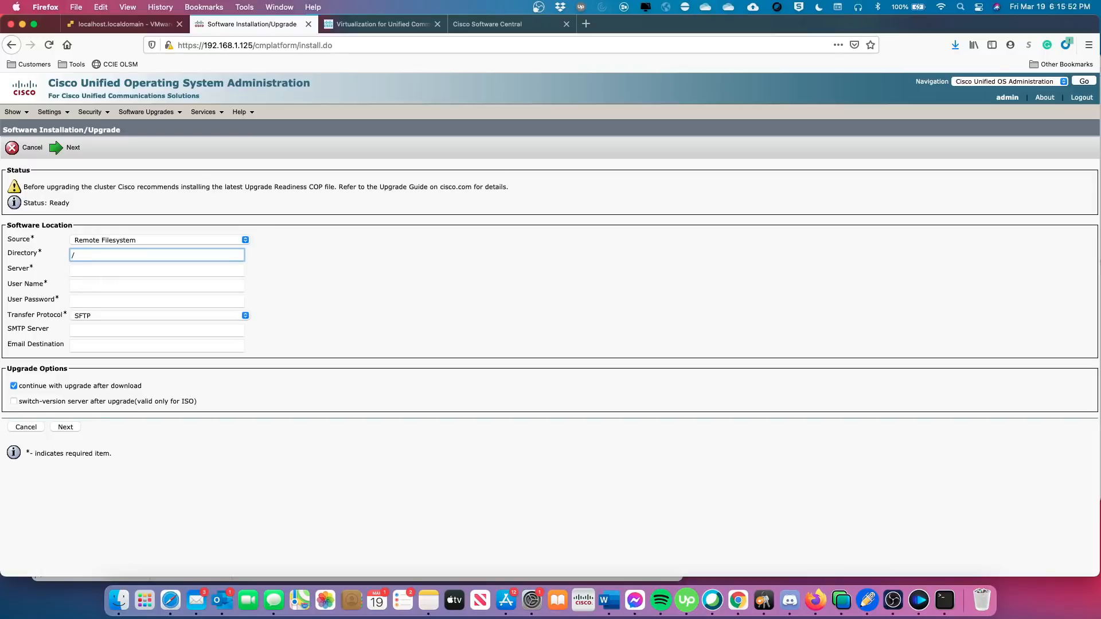
pyautogui.write('vmf')
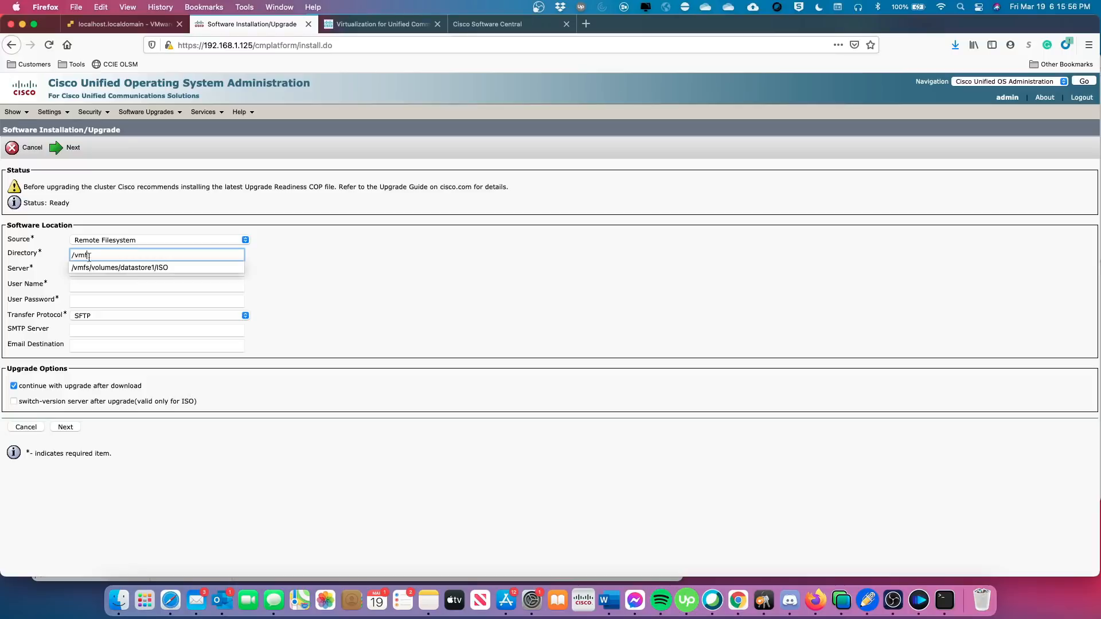
pyautogui.click(99, 268)
pyautogui.click(82, 269)
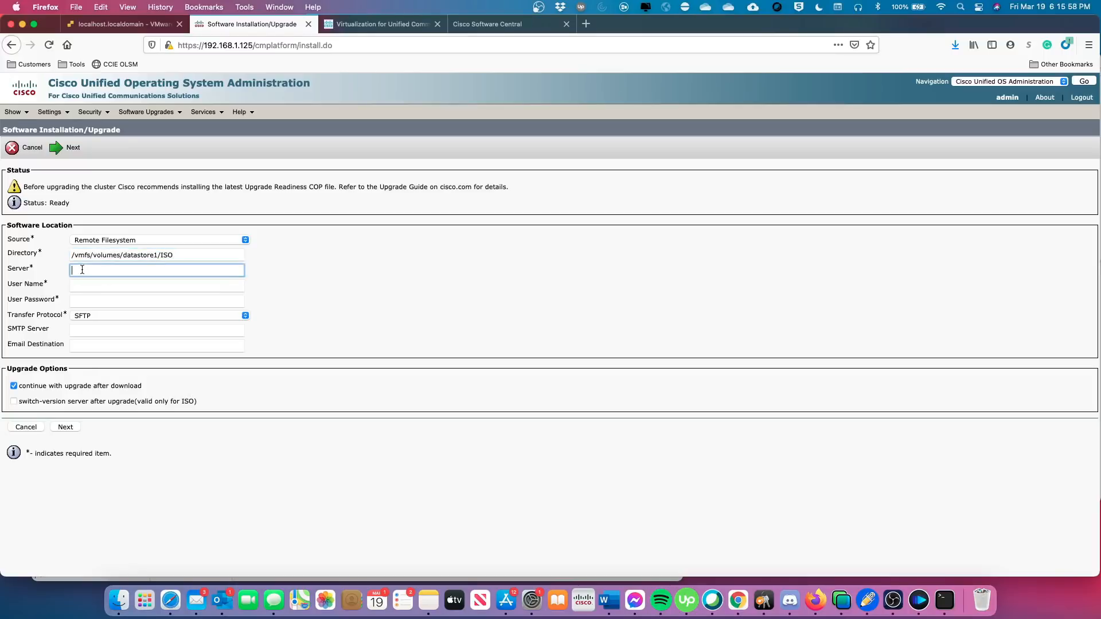
pyautogui.write('19')
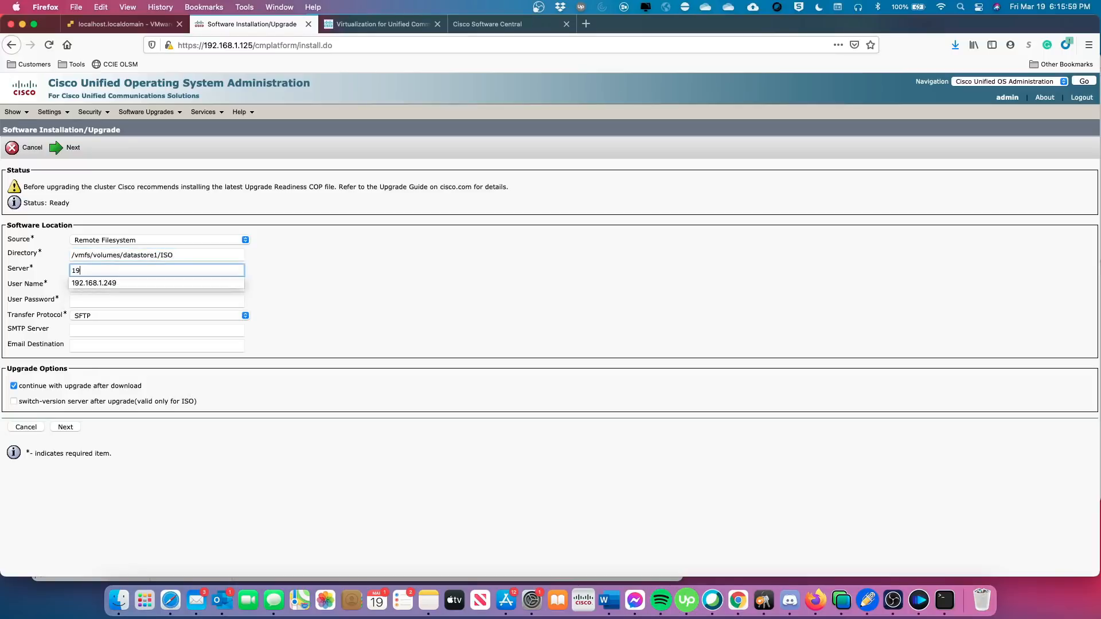
pyautogui.click(84, 284)
pyautogui.click(82, 286)
pyautogui.write('r')
pyautogui.click(81, 298)
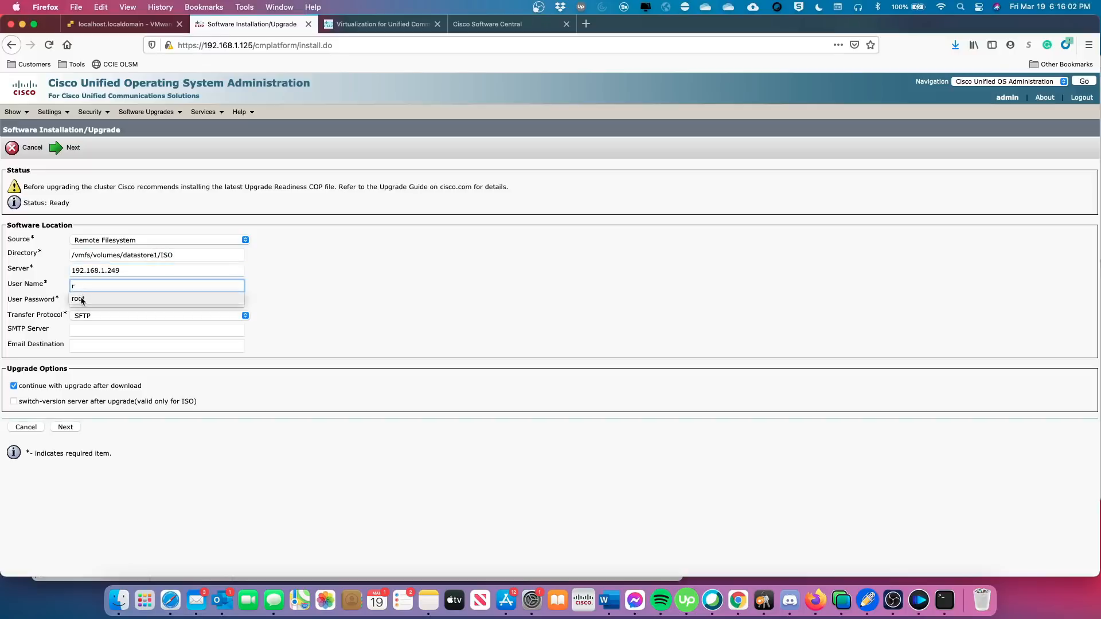
pyautogui.click(81, 301)
pyautogui.write('********')
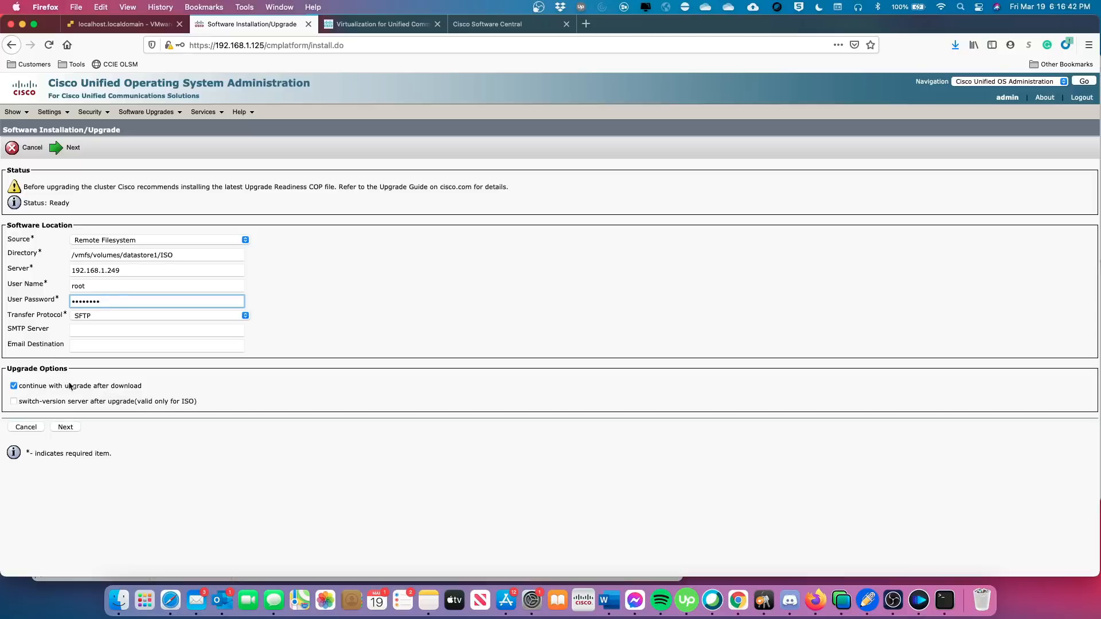
pyautogui.click(68, 429)
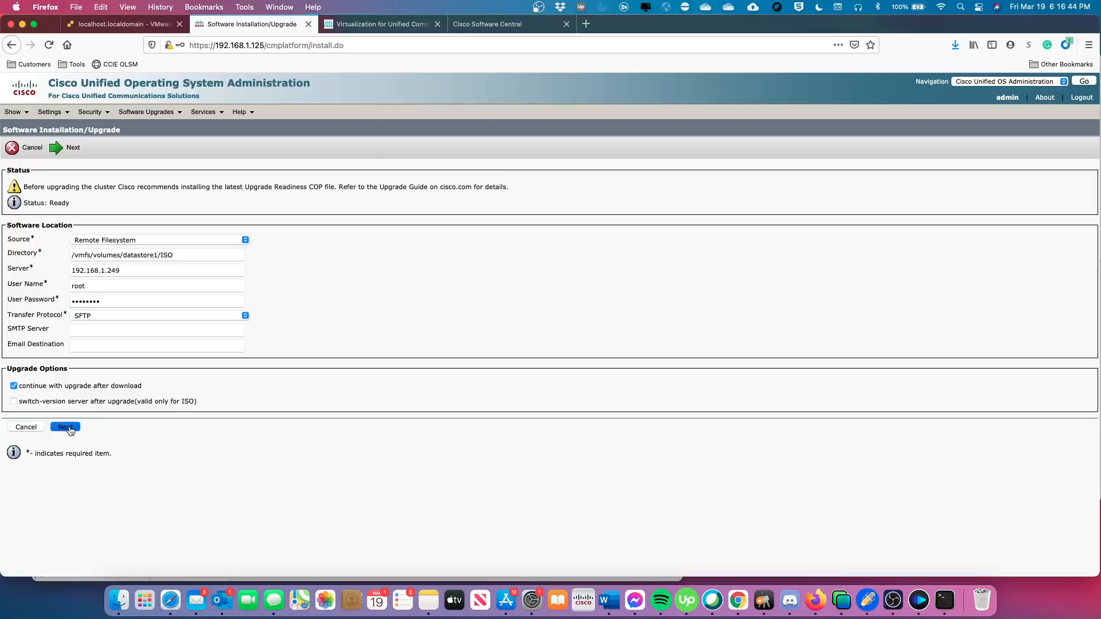
# Select ciscocm.postUpgradeCheck-00024.cop.sgn from the remote files and start its installation.
pyautogui.click(195, 154)
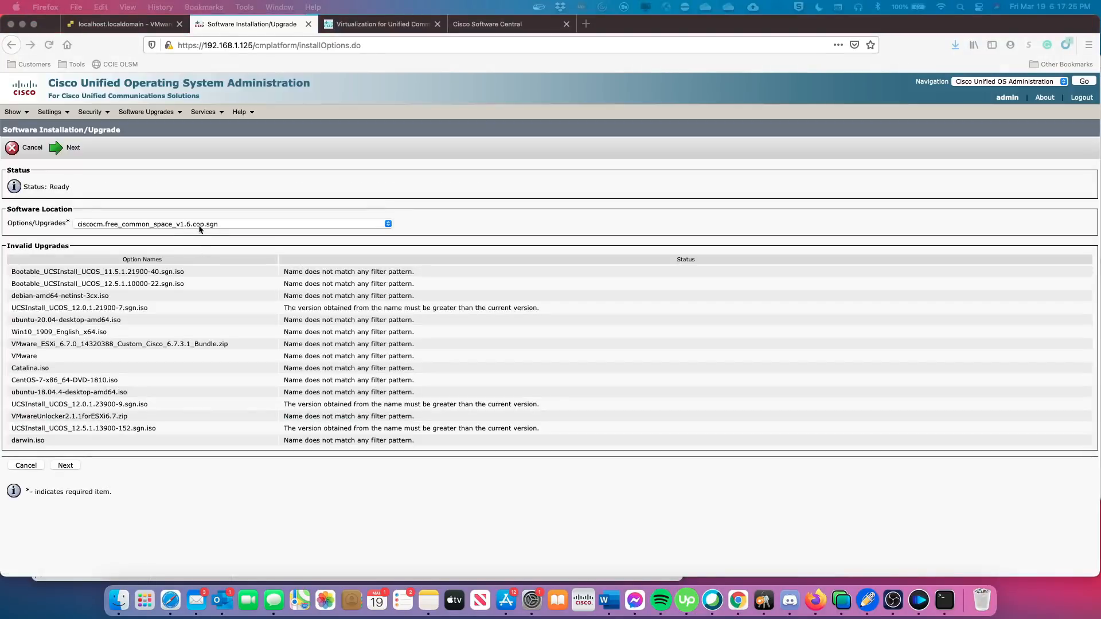
pyautogui.click(217, 229)
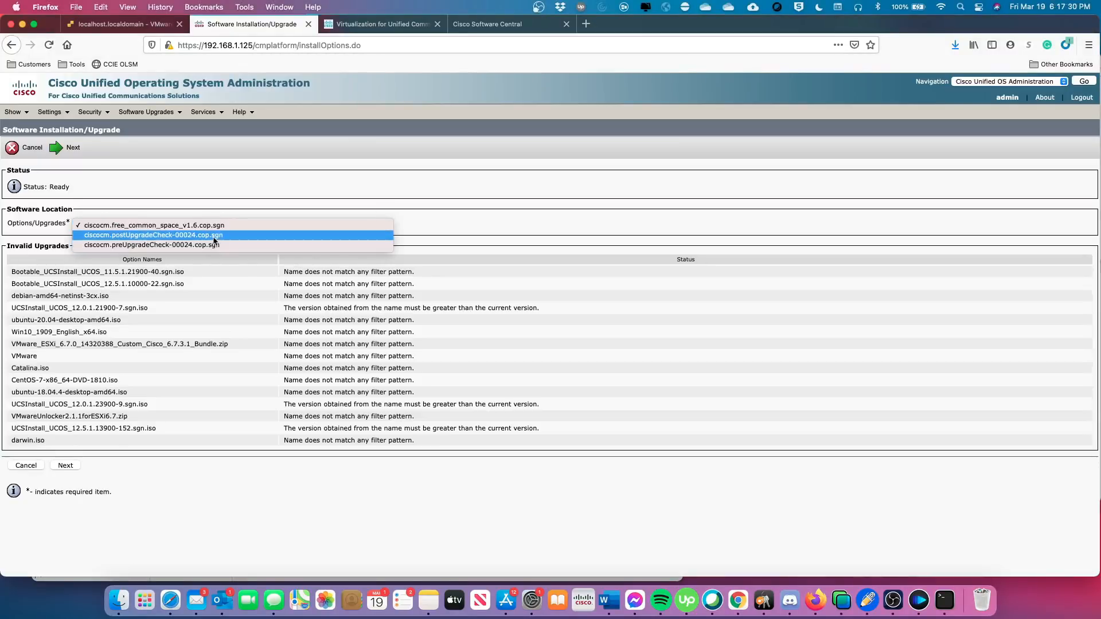
pyautogui.click(189, 236)
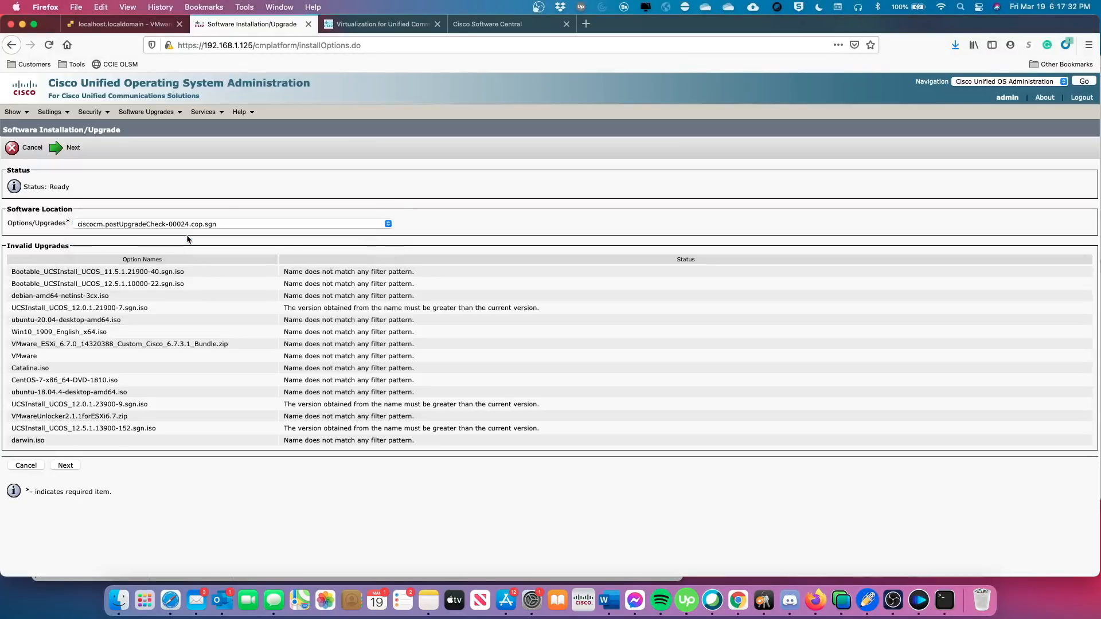
pyautogui.click(66, 468)
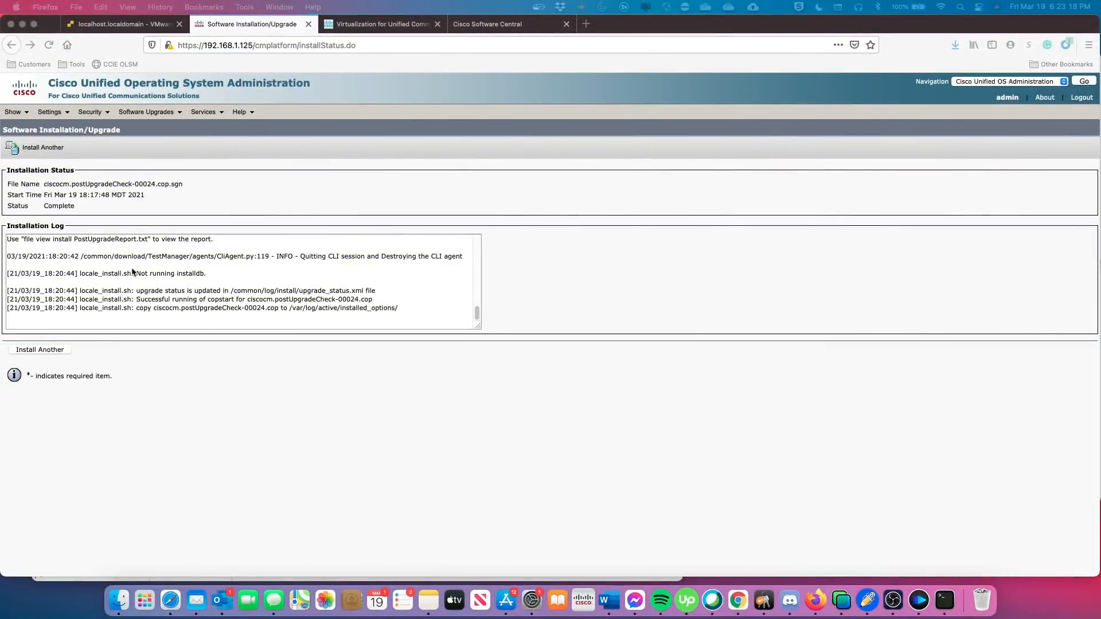
pyautogui.scroll(2, 150, 273)
pyautogui.scroll(6, 109, 255)
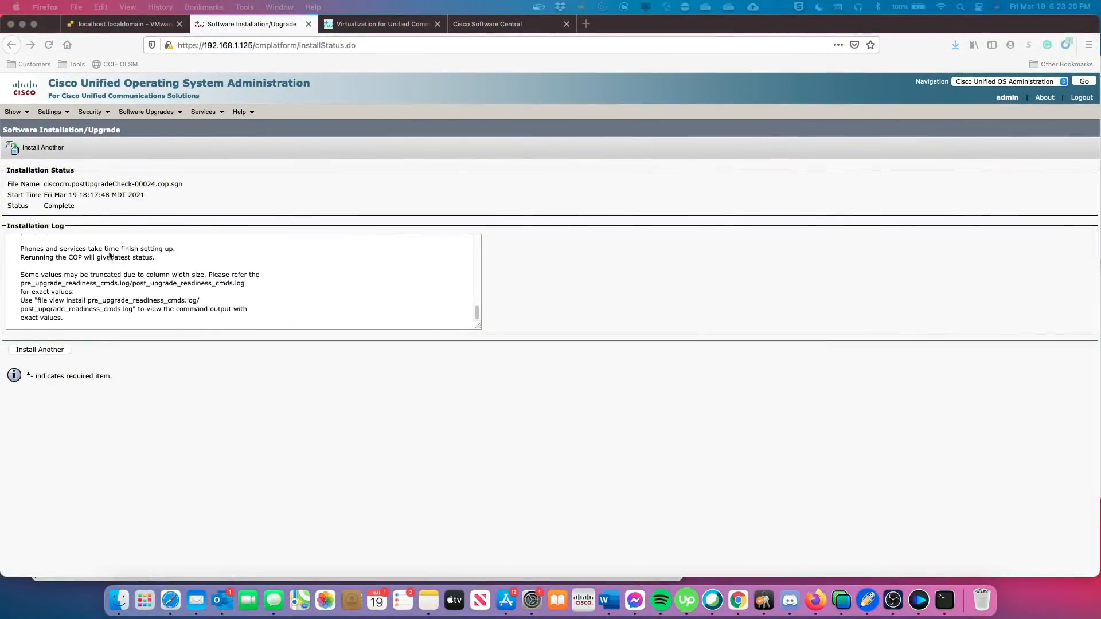
pyautogui.scroll(1, 130, 263)
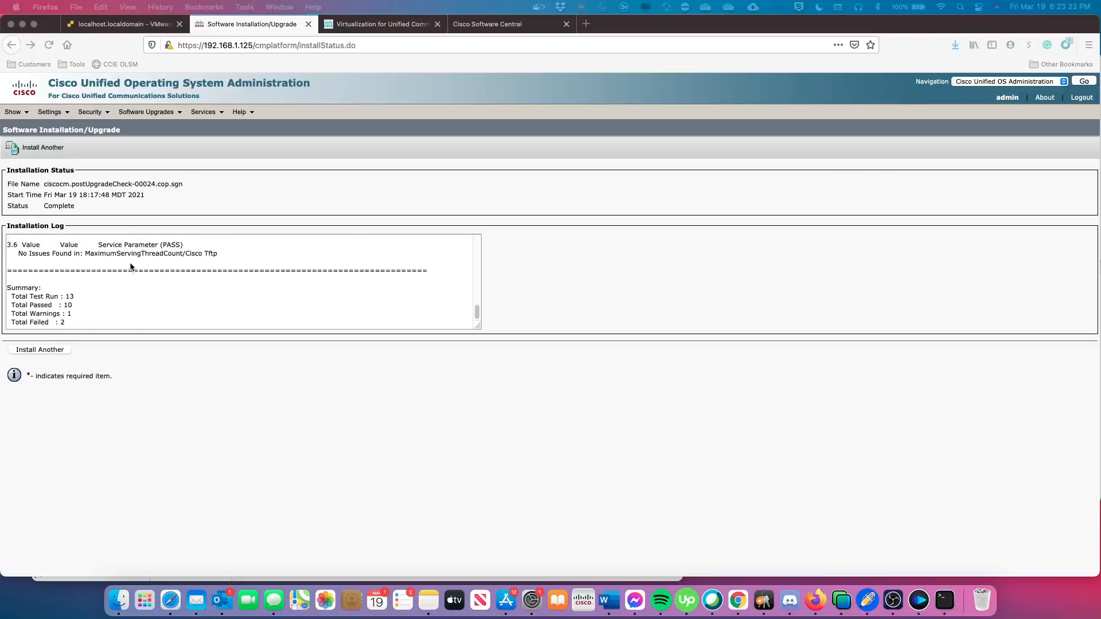
pyautogui.scroll(-1, 130, 263)
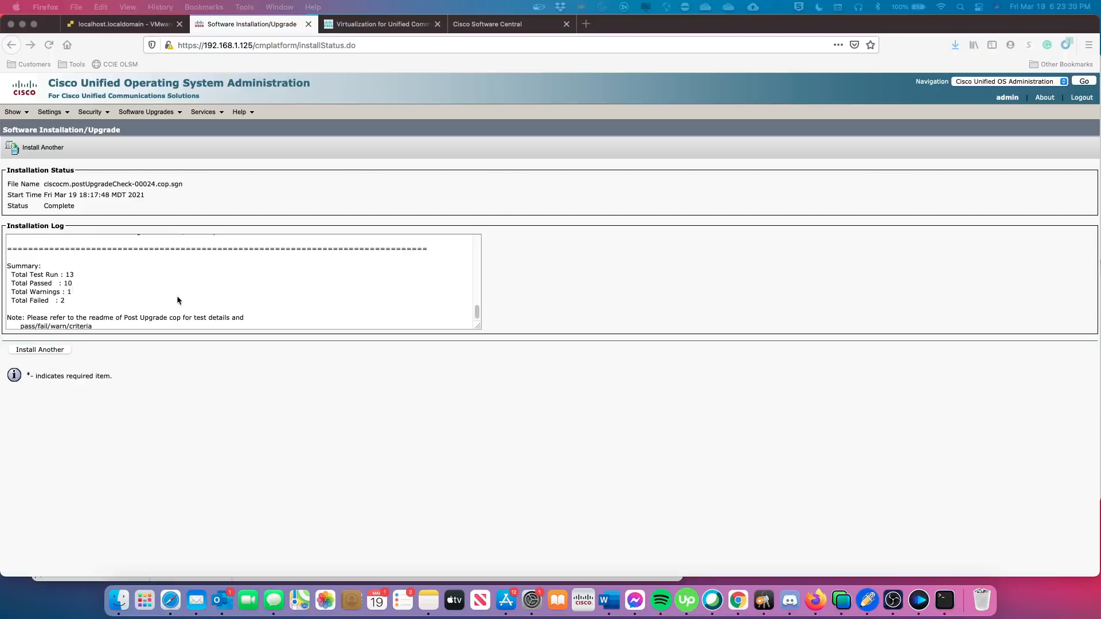
pyautogui.scroll(10, 177, 295)
pyautogui.scroll(10, 178, 299)
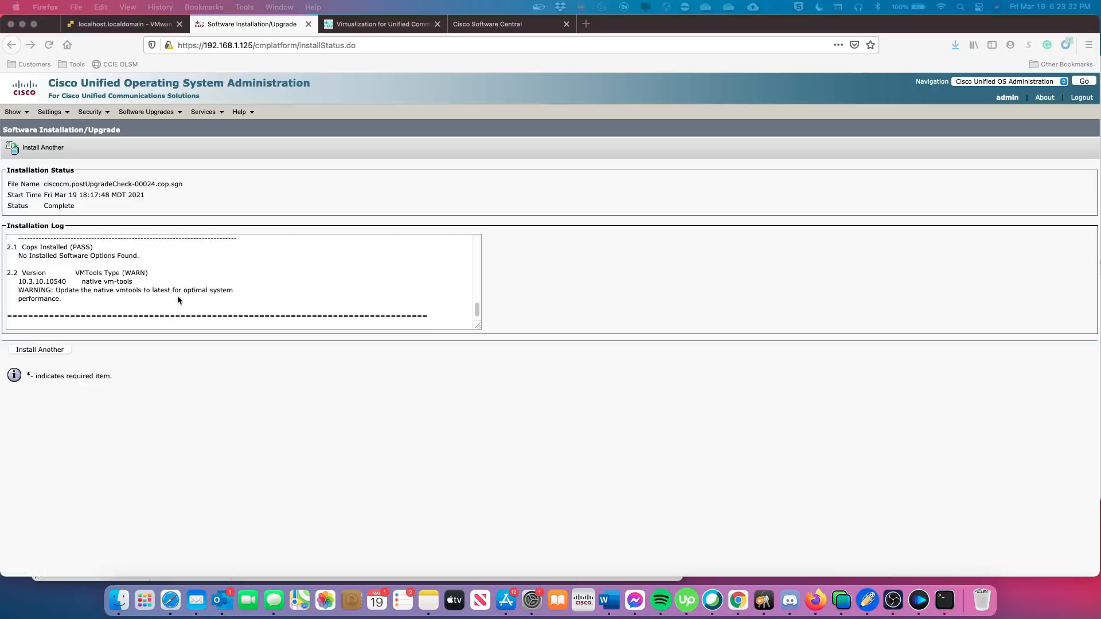
pyautogui.scroll(-3, 178, 299)
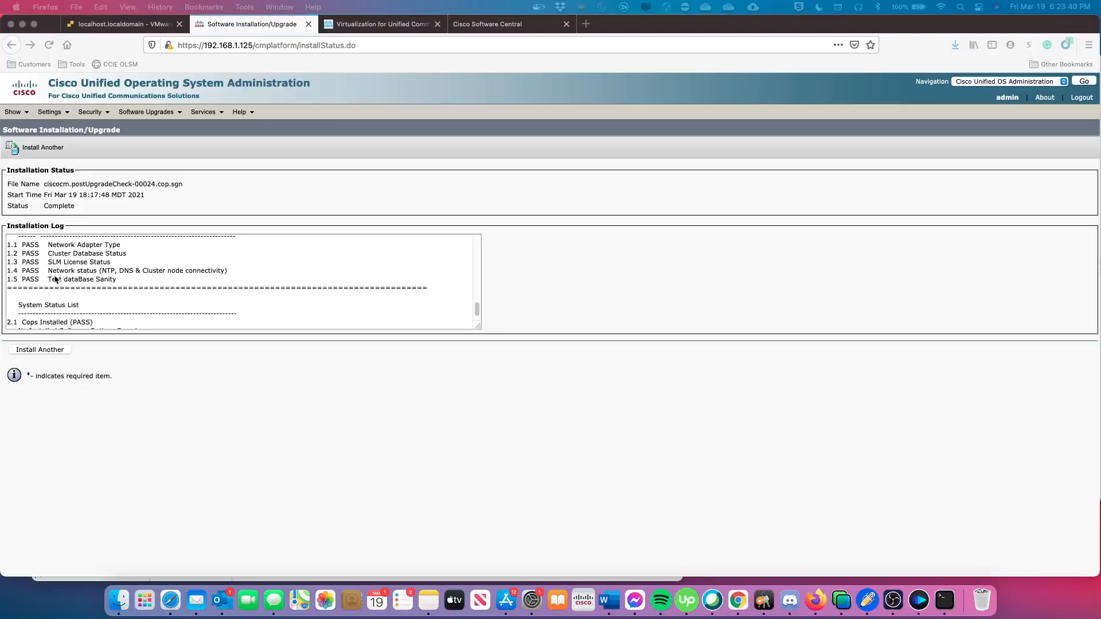
pyautogui.scroll(-5, 128, 298)
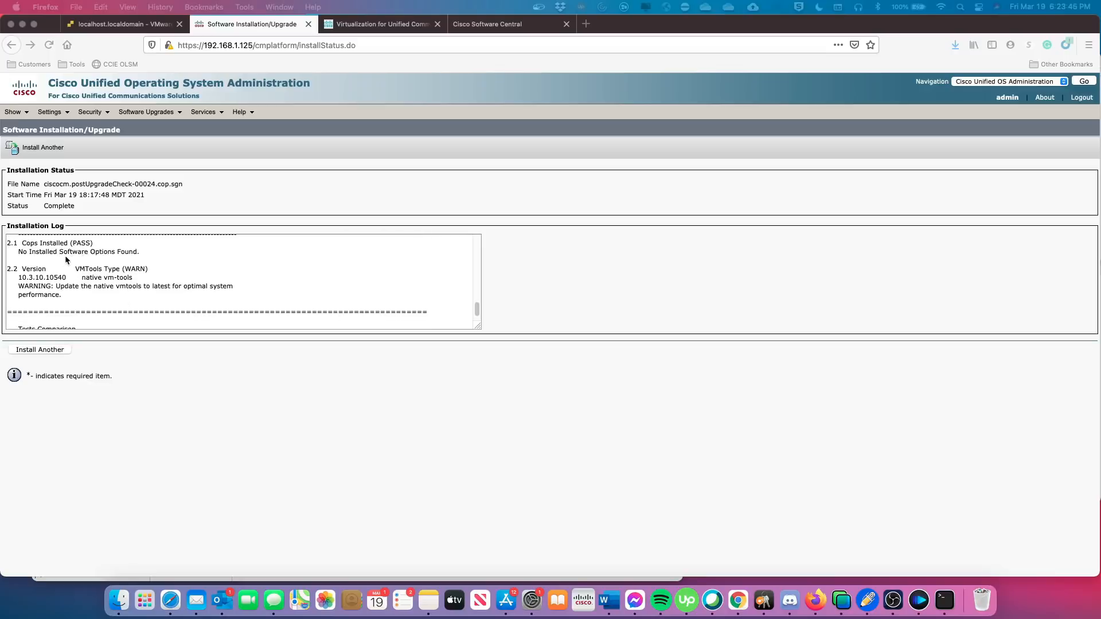
pyautogui.scroll(-1, 64, 272)
pyautogui.scroll(-7, 64, 272)
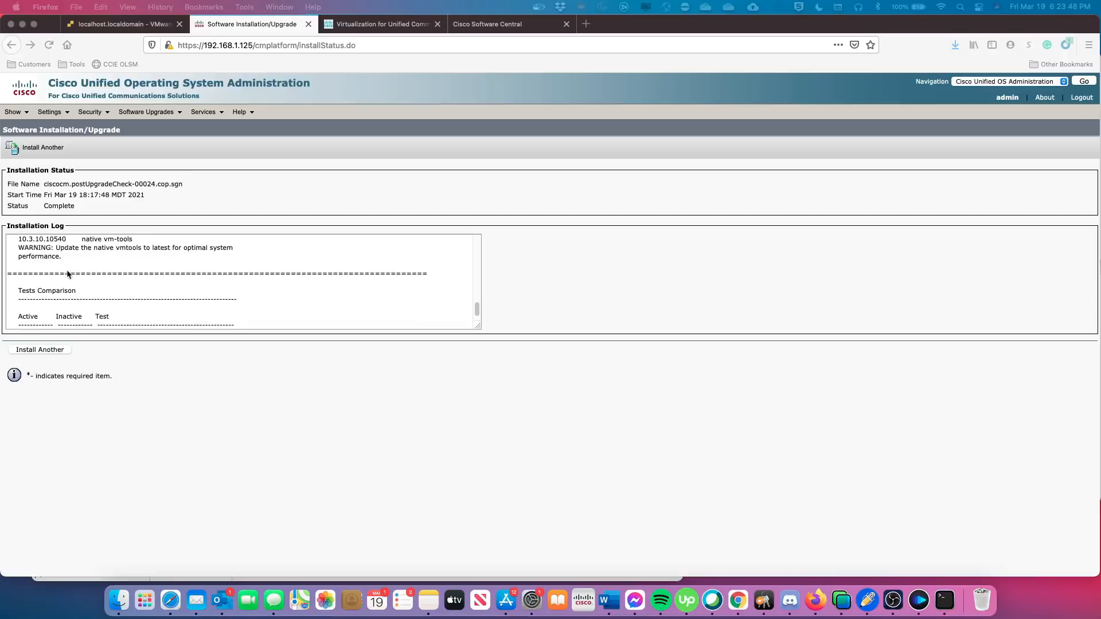
pyautogui.scroll(-3, 114, 290)
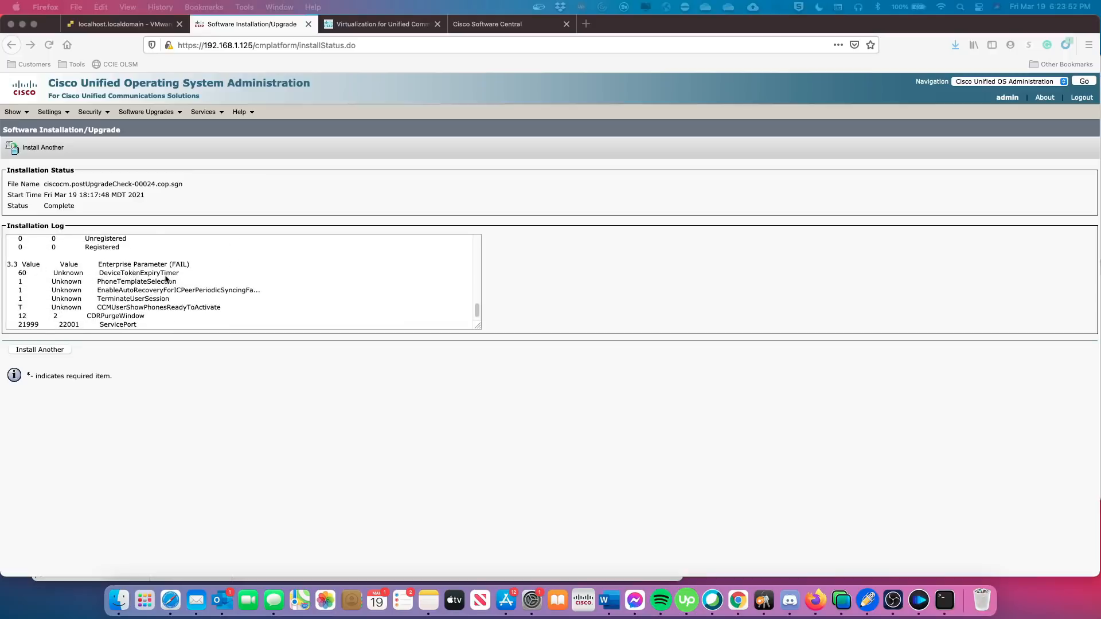
pyautogui.scroll(-1, 182, 279)
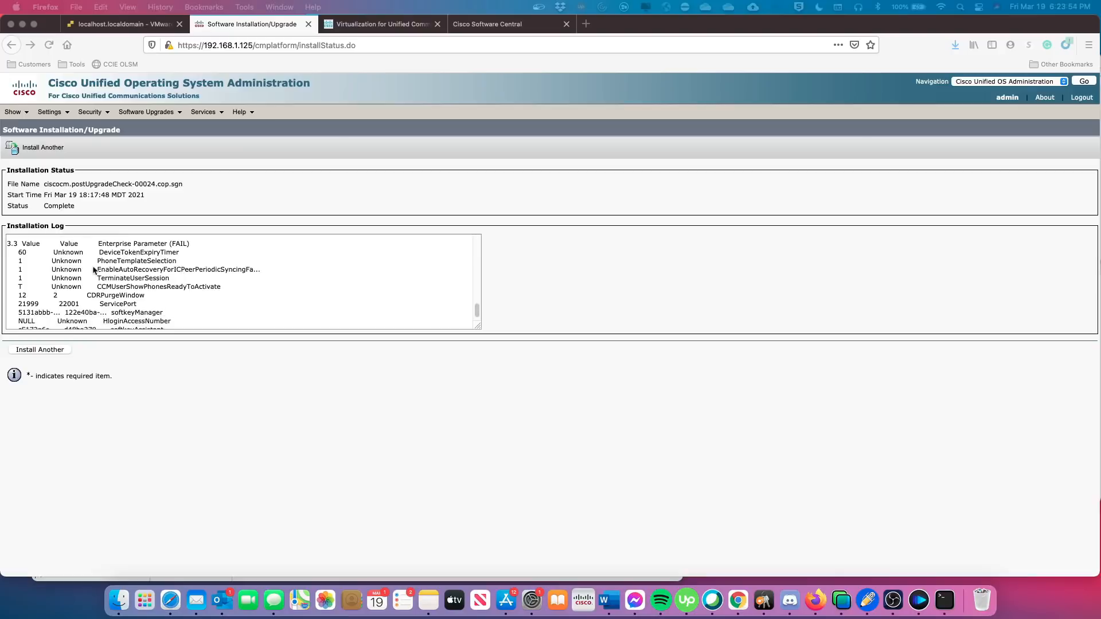
pyautogui.scroll(-3, 84, 263)
pyautogui.scroll(-6, 136, 296)
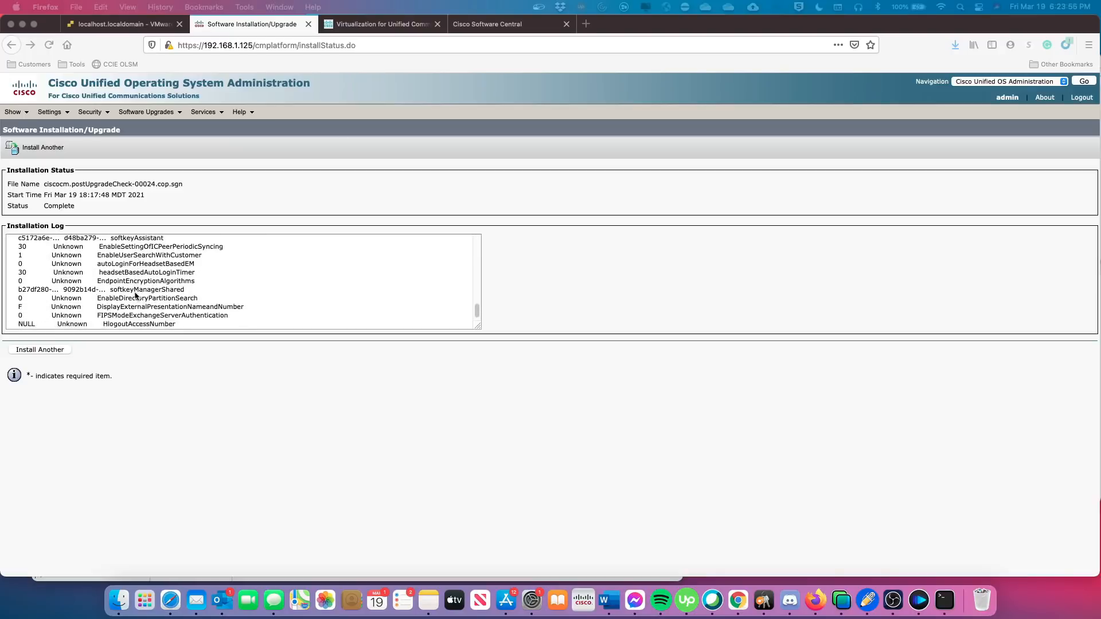
pyautogui.scroll(-1, 135, 296)
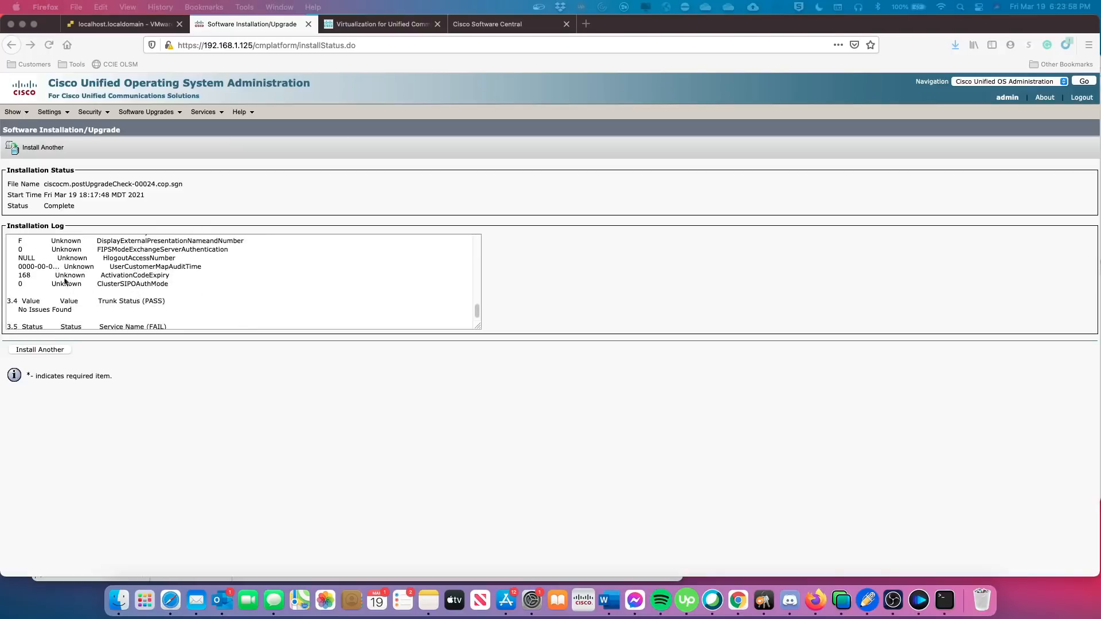
pyautogui.scroll(3, 71, 279)
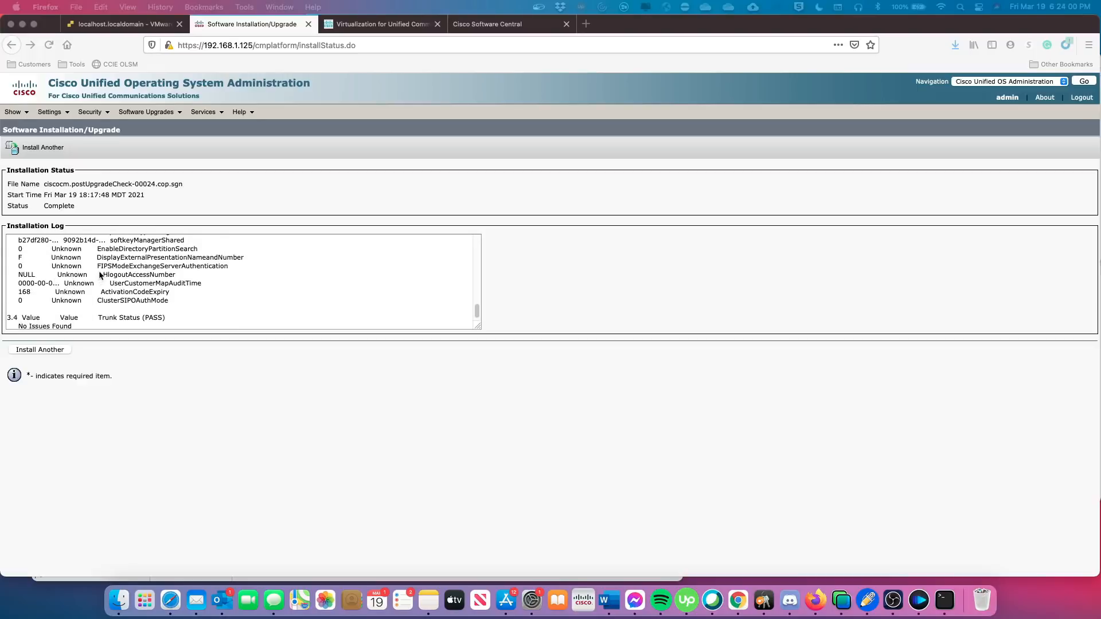
pyautogui.scroll(-3, 99, 276)
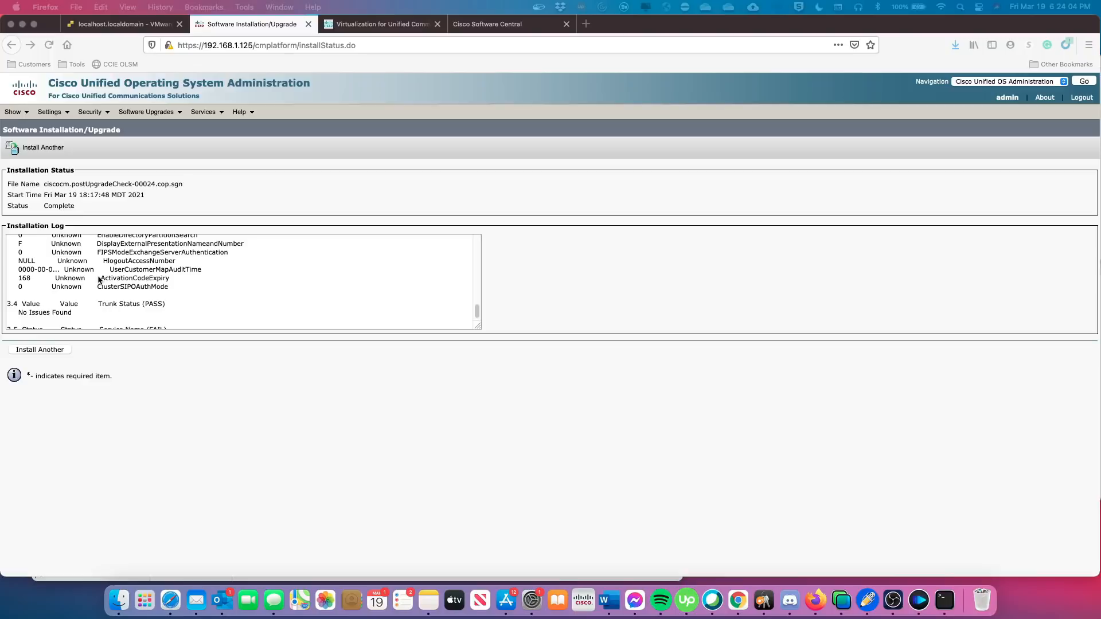
pyautogui.scroll(-2, 167, 278)
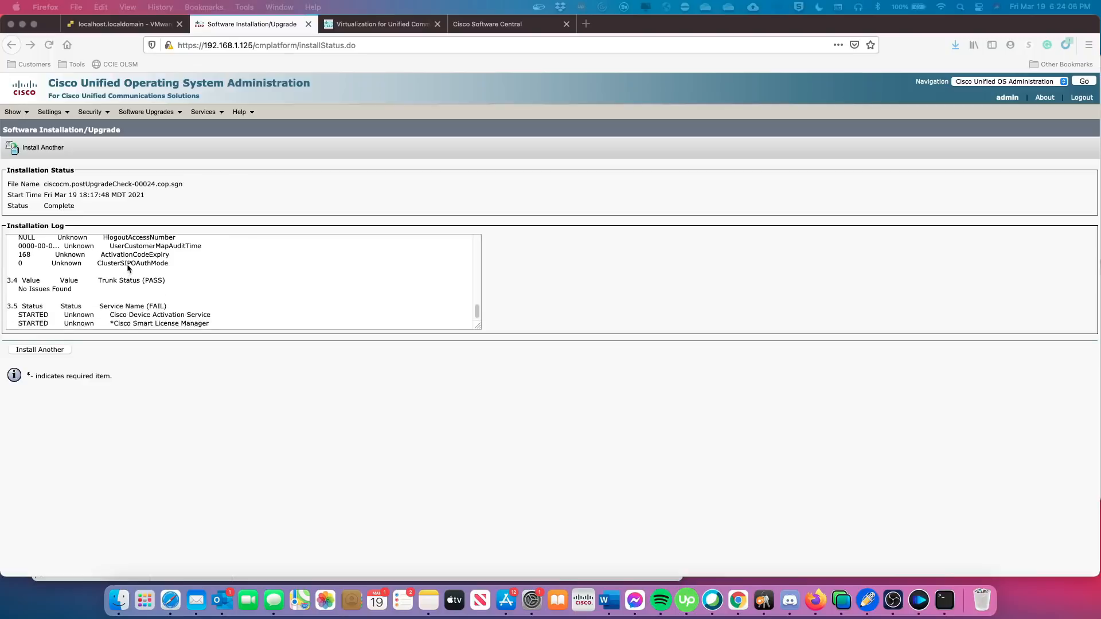
pyautogui.scroll(-2, 129, 267)
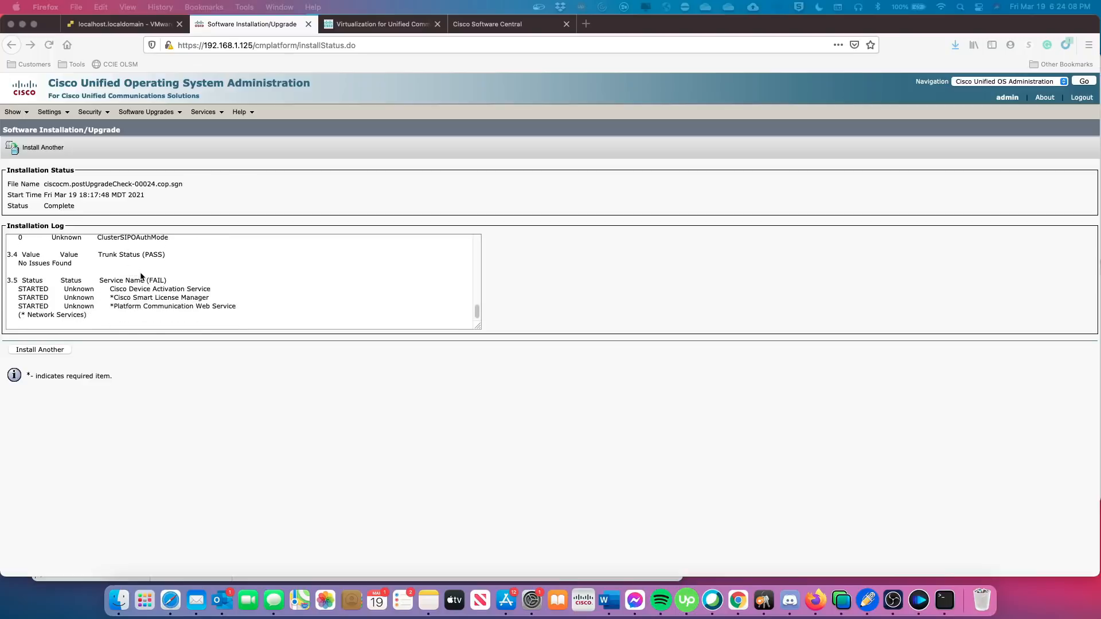
pyautogui.scroll(-1, 141, 276)
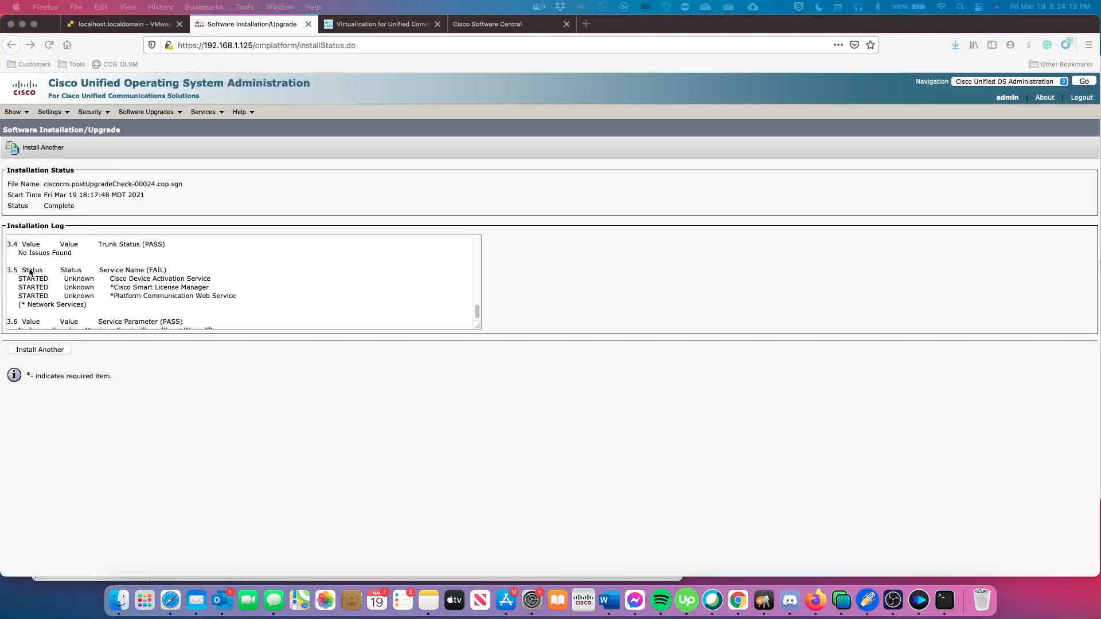
pyautogui.moveTo(21, 272); pyautogui.dragTo(210, 271)
pyautogui.scroll(-1, 216, 286)
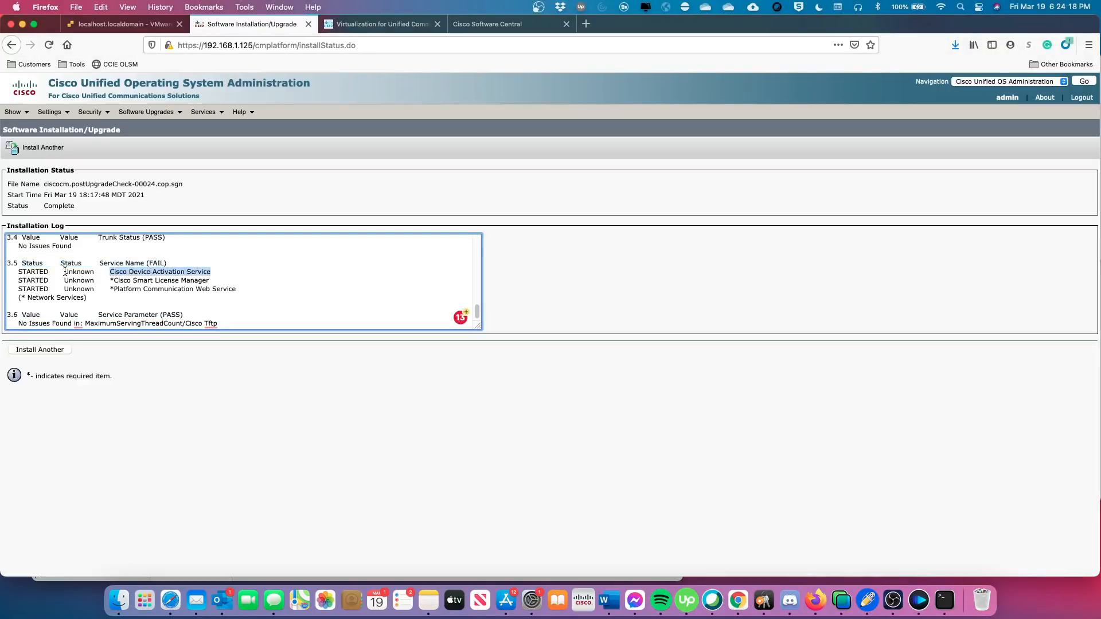
pyautogui.moveTo(65, 272); pyautogui.dragTo(97, 272)
pyautogui.scroll(-3, 109, 281)
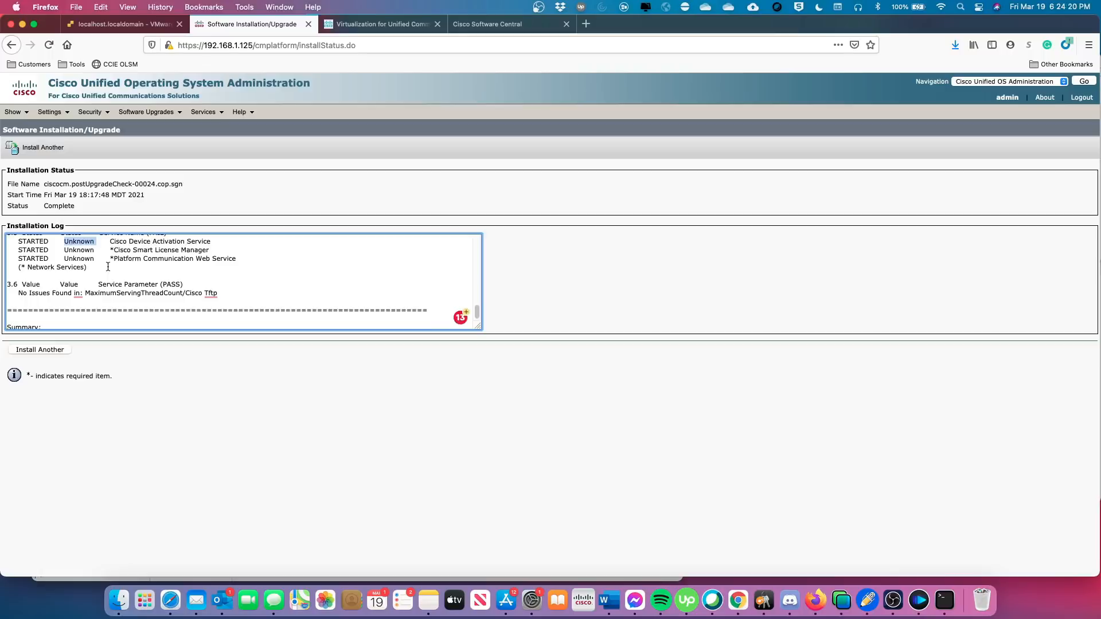
pyautogui.scroll(2, 119, 266)
pyautogui.scroll(-5, 125, 269)
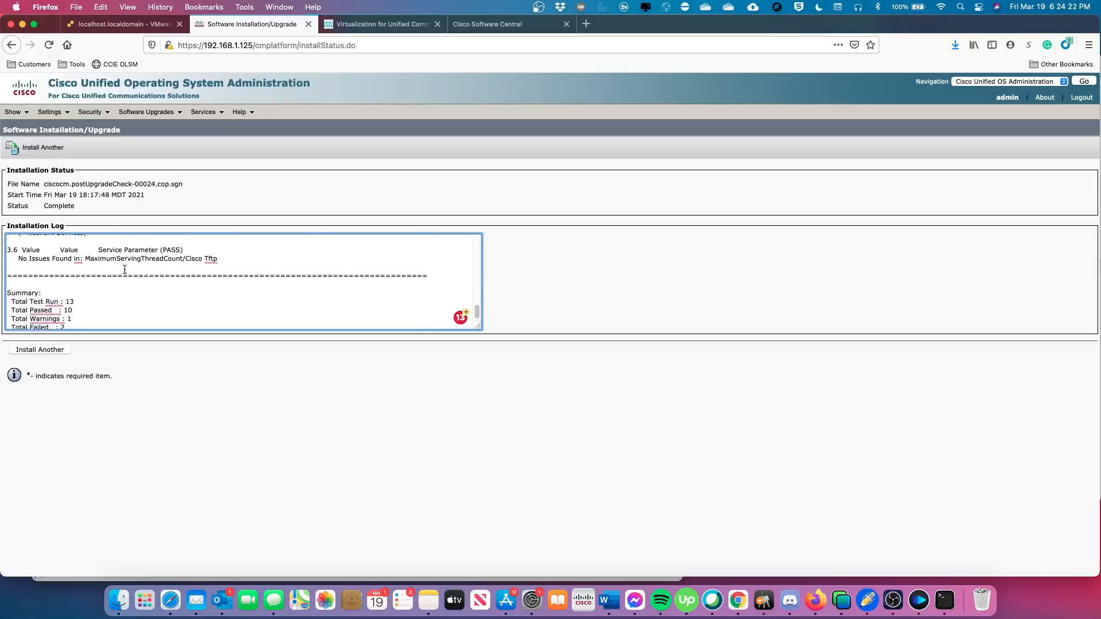
pyautogui.scroll(-1, 125, 270)
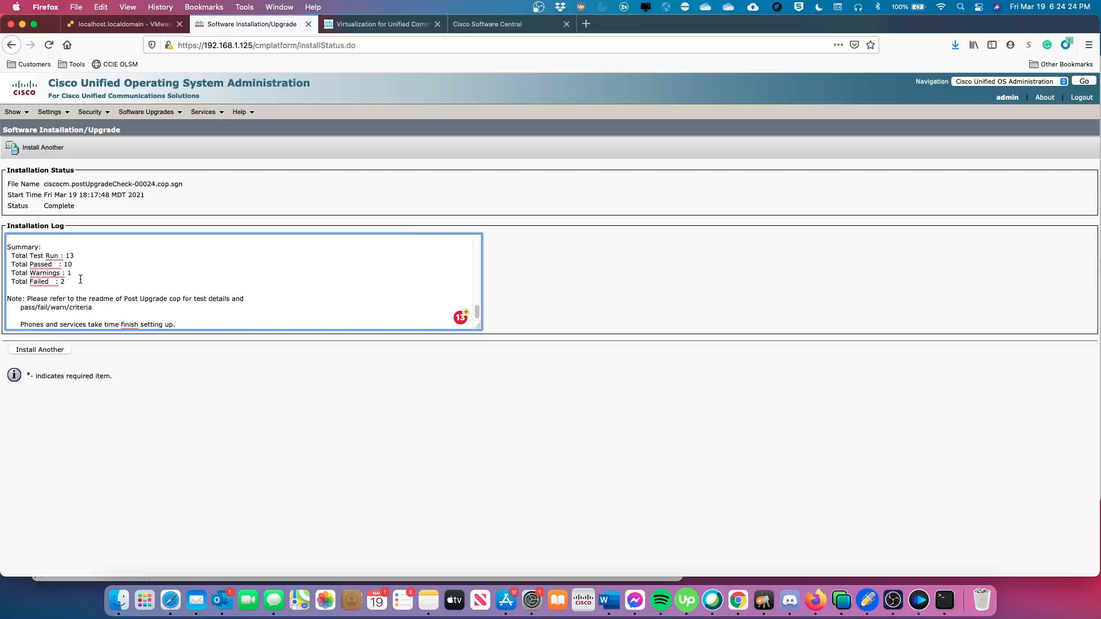
pyautogui.moveTo(60, 281); pyautogui.dragTo(117, 282)
pyautogui.scroll(-2, 117, 281)
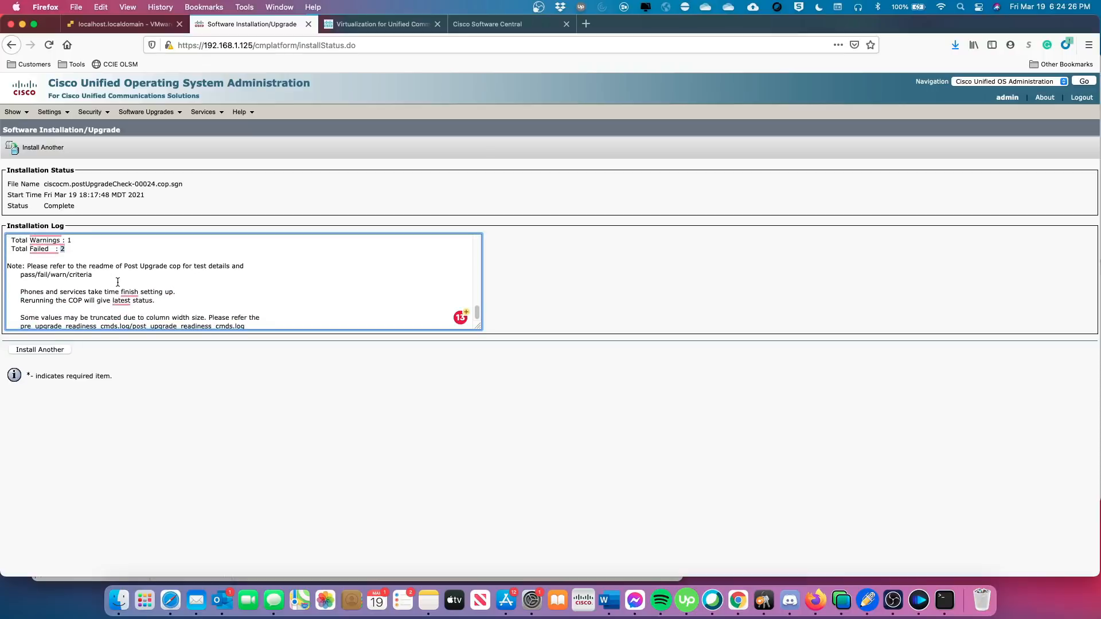
pyautogui.click(118, 279)
pyautogui.scroll(-2, 119, 277)
pyautogui.scroll(-2, 119, 278)
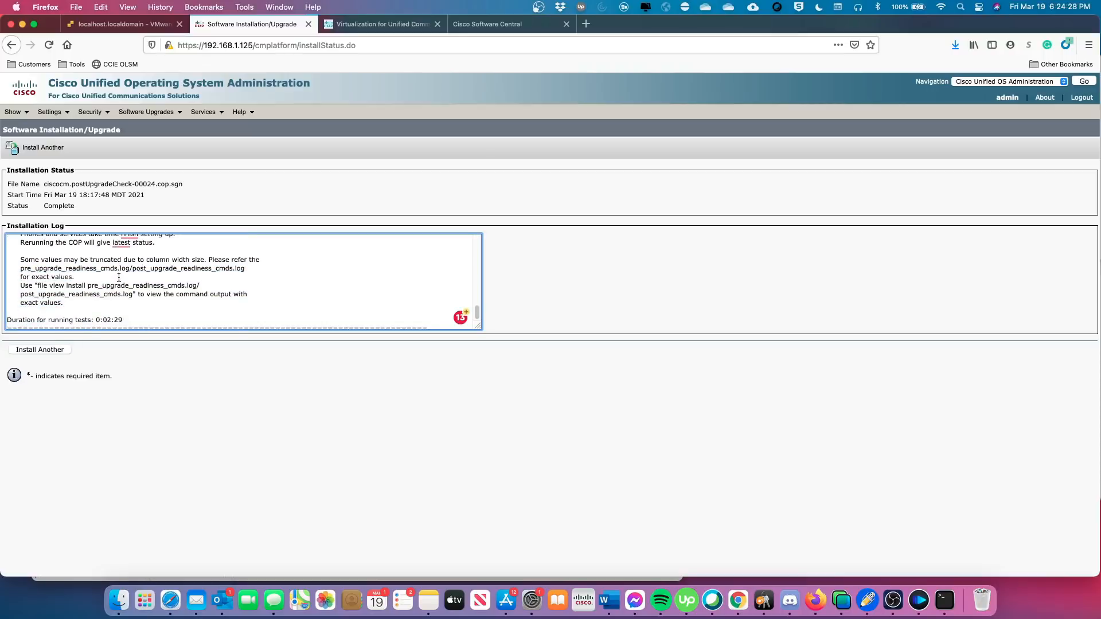